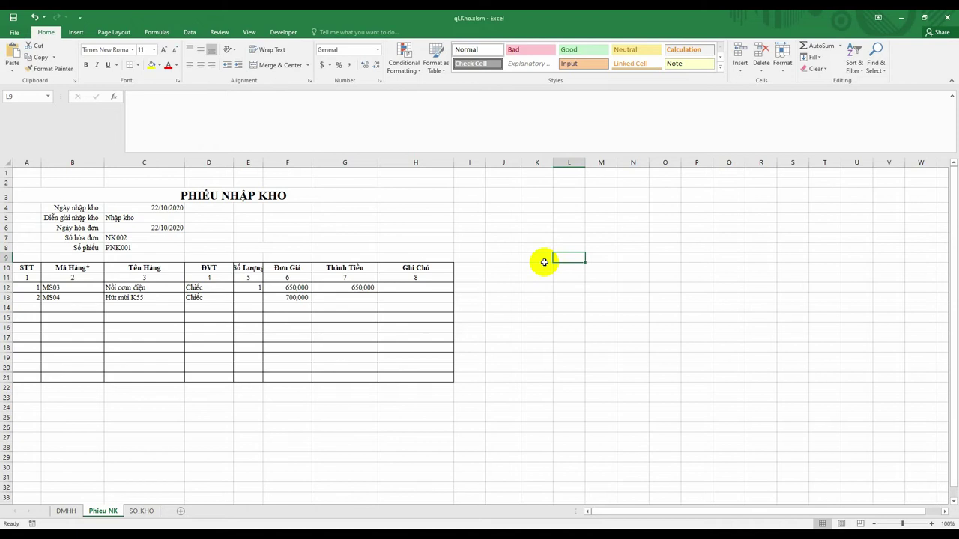
Inspect the SO_KHO ledger headers Diễn giải / Nội dung and Số hóa đơn
click(146, 515)
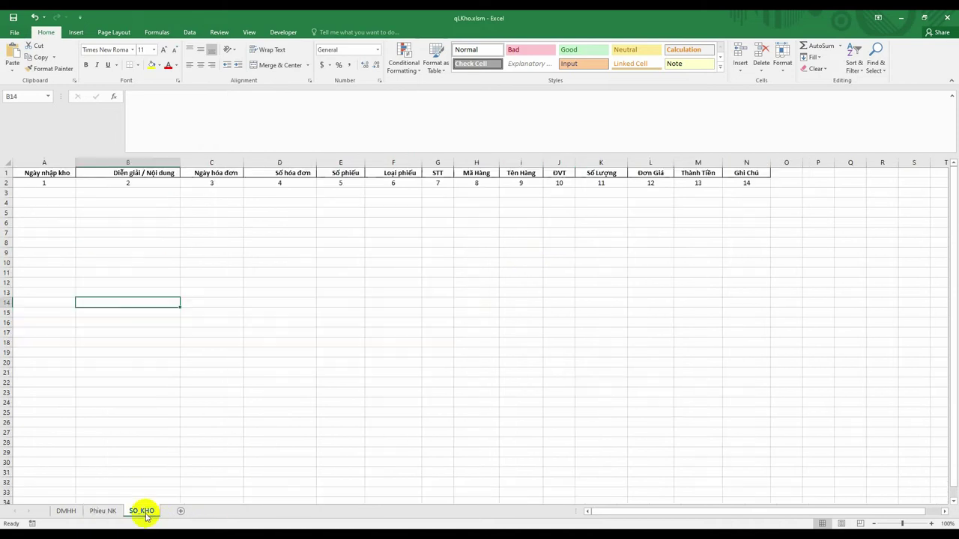
click(363, 351)
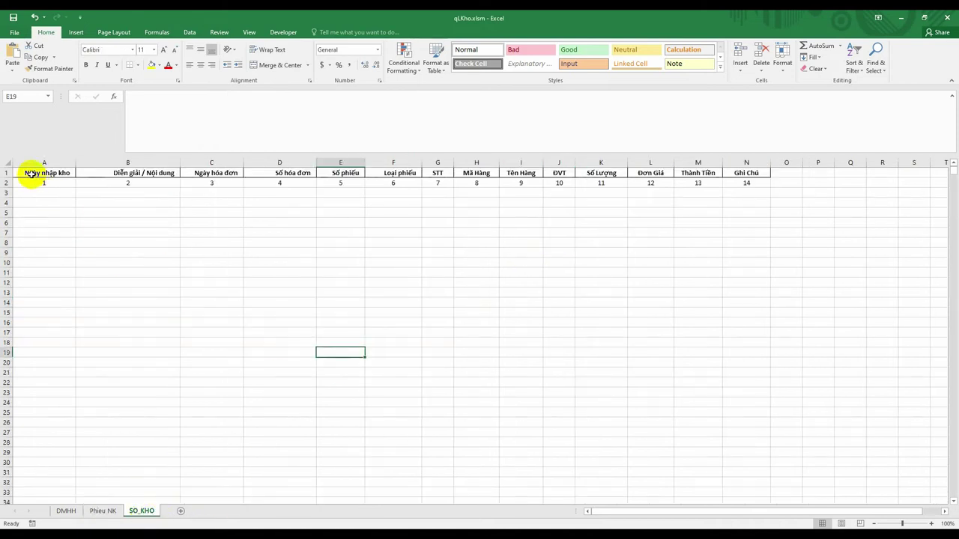
click(30, 174)
click(111, 175)
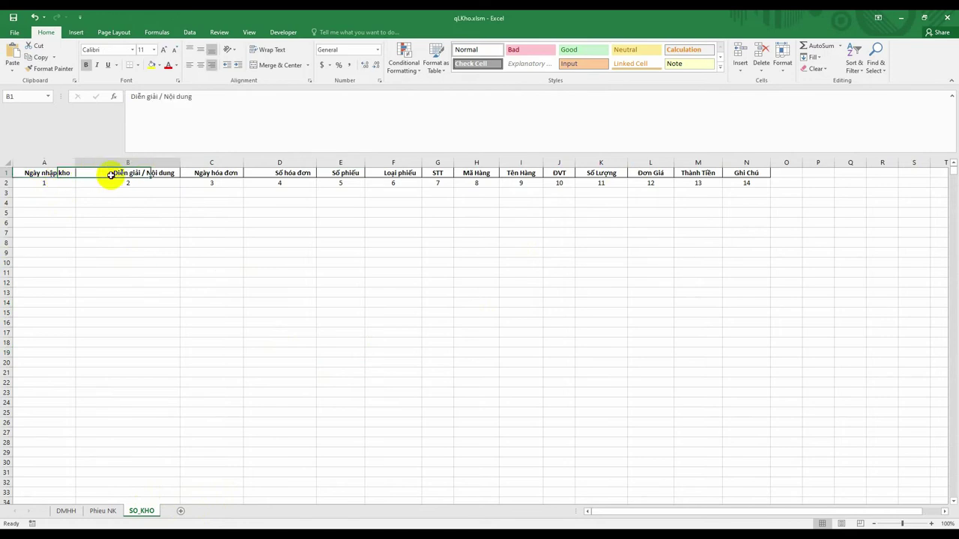
click(220, 174)
click(302, 174)
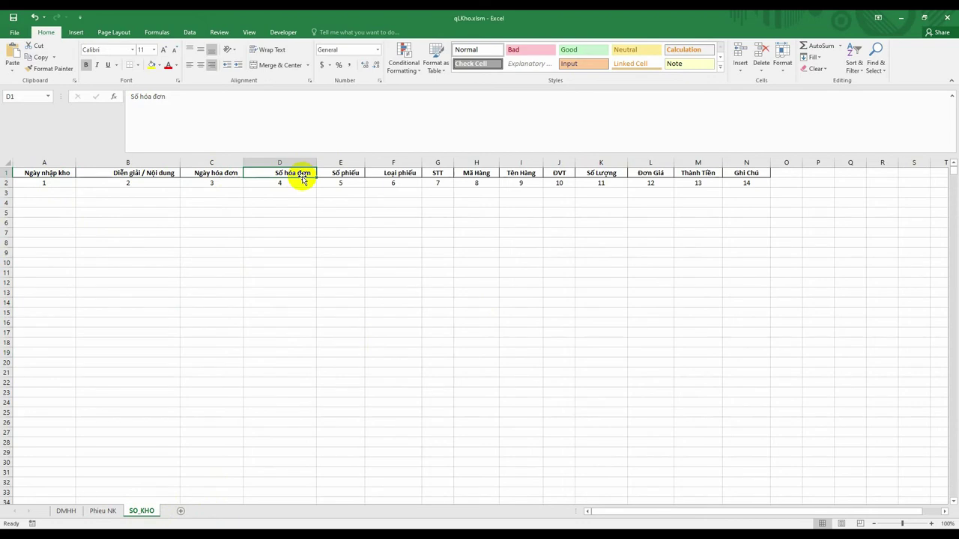
click(312, 224)
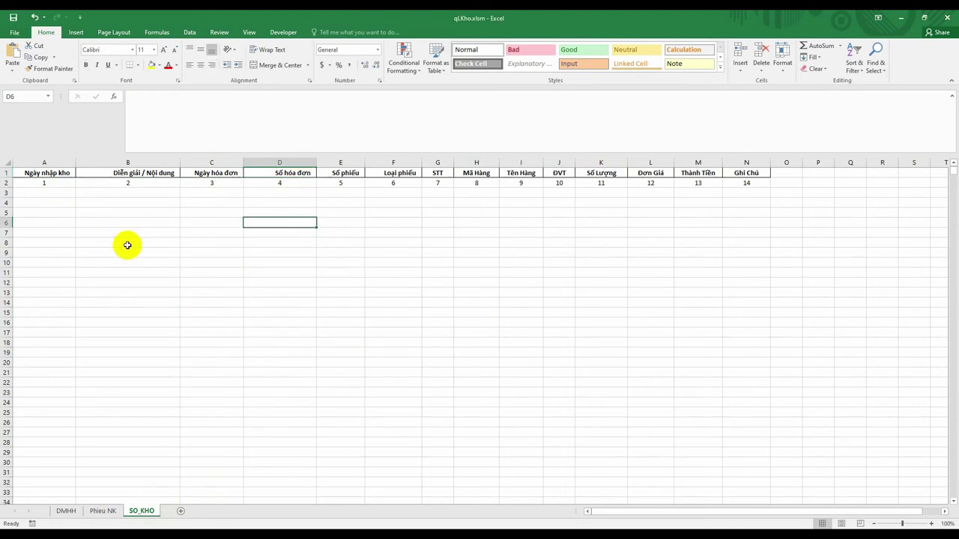
click(135, 320)
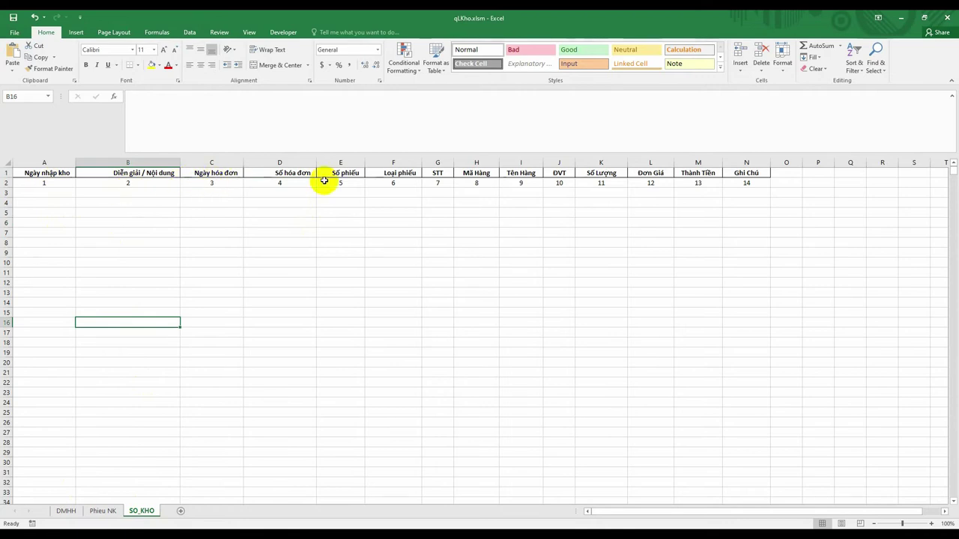
Review the Phieu NK header labels B4:B8 and the item table header row A10:H10
click(104, 509)
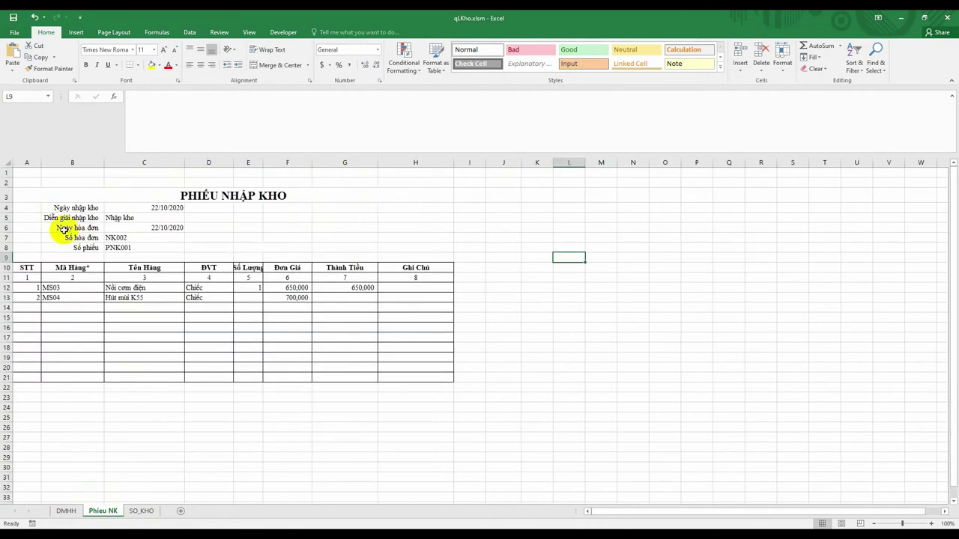
drag(66, 208, 73, 248)
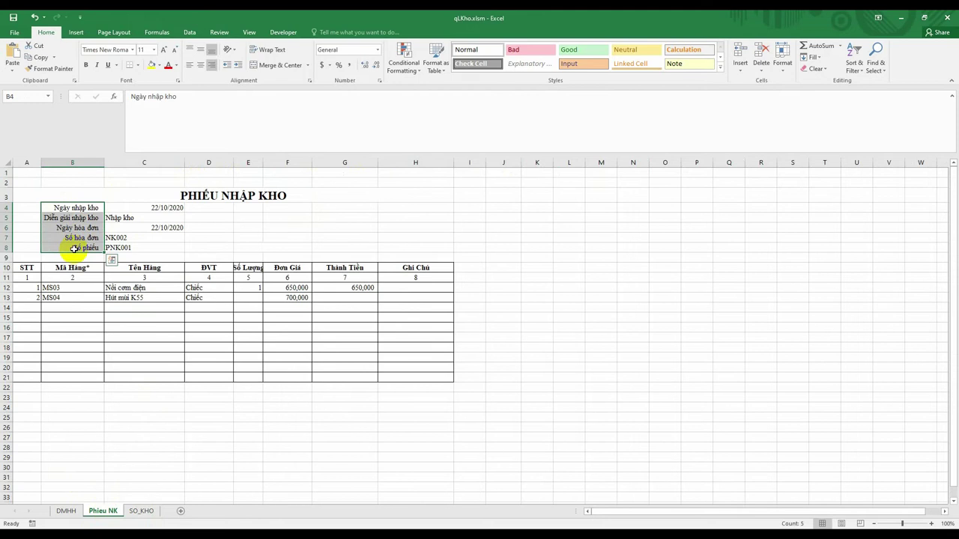
key(ctrl+q)
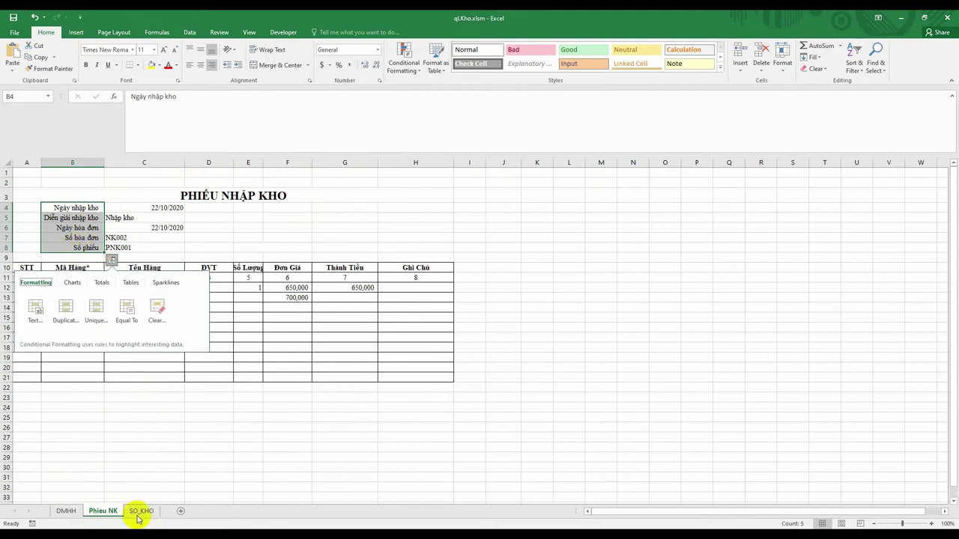
click(138, 517)
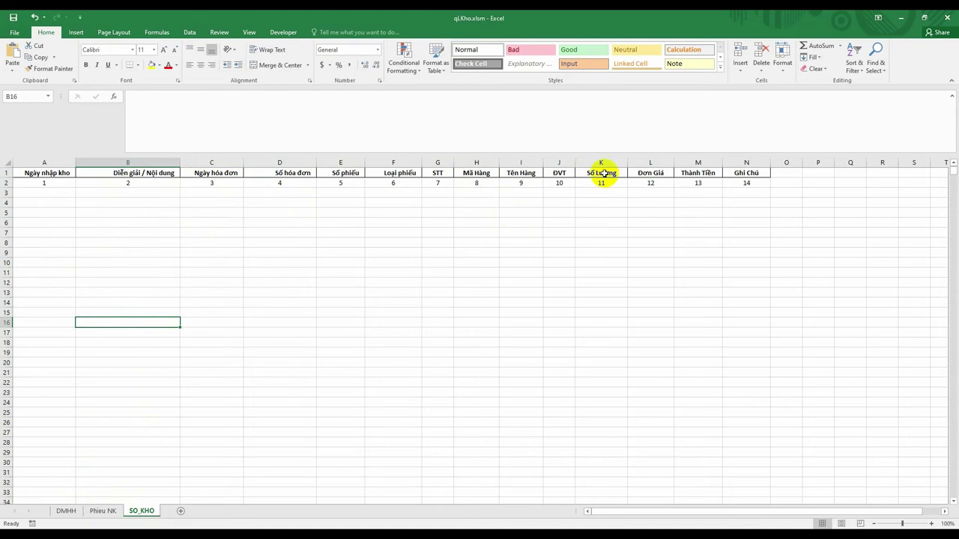
click(104, 511)
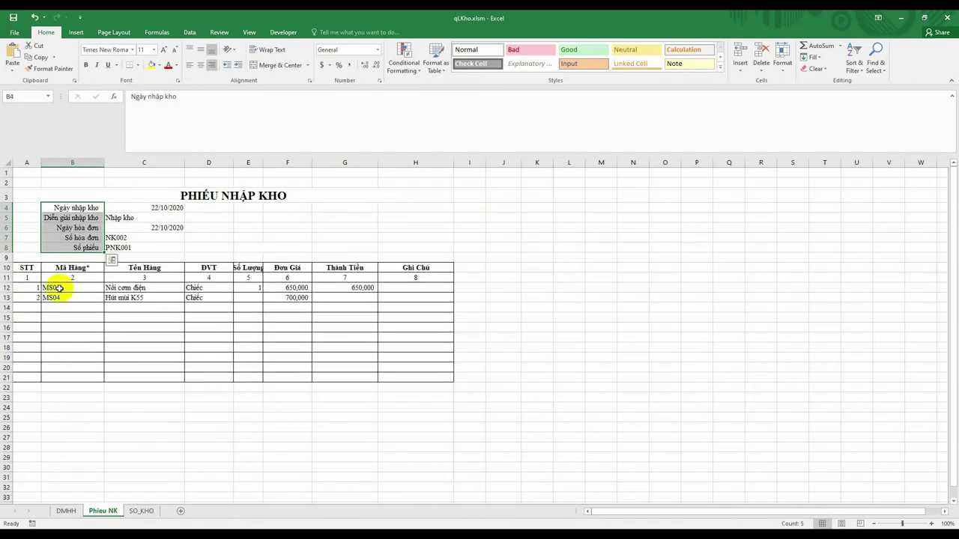
drag(27, 268, 435, 267)
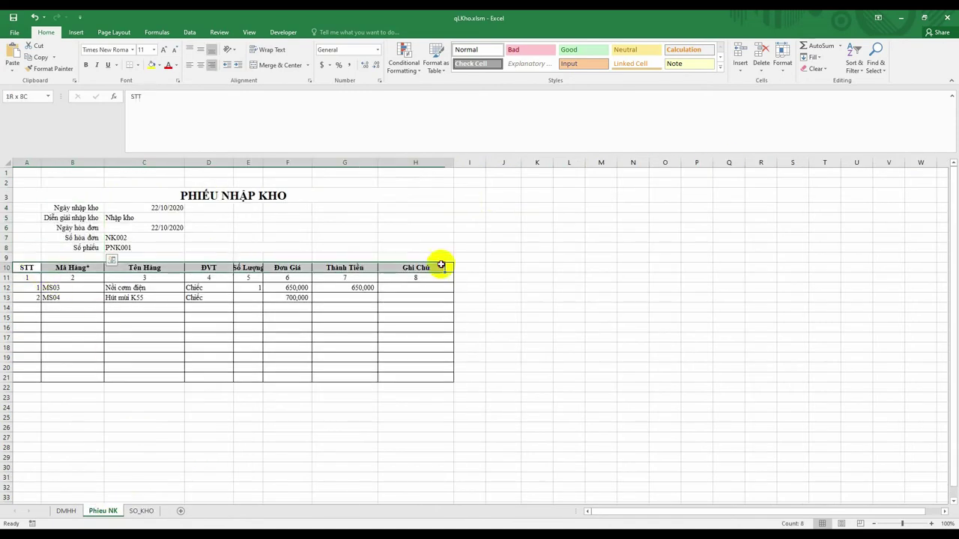
Check the SO_KHO column-number formula in A2, then reselect the Phieu NK header labels and item rows
click(150, 511)
click(47, 183)
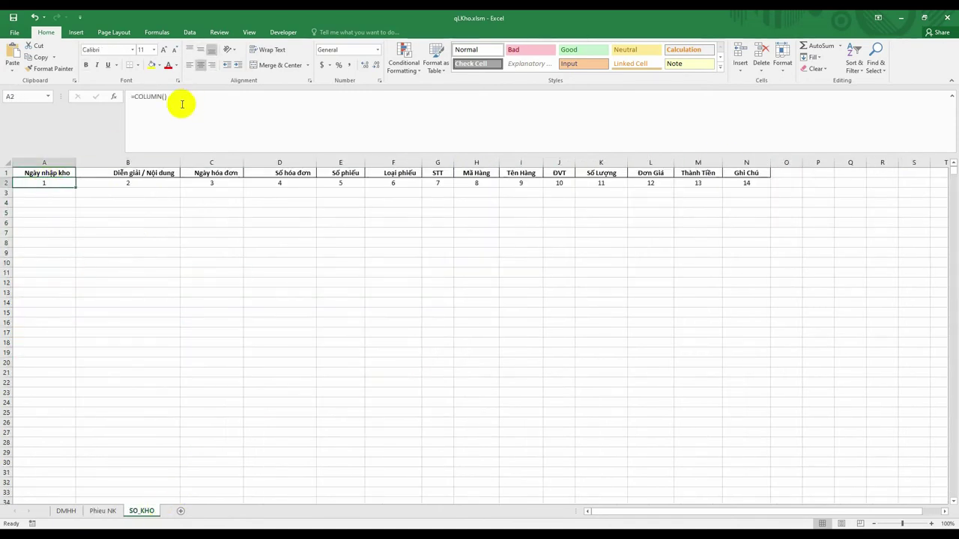
click(292, 468)
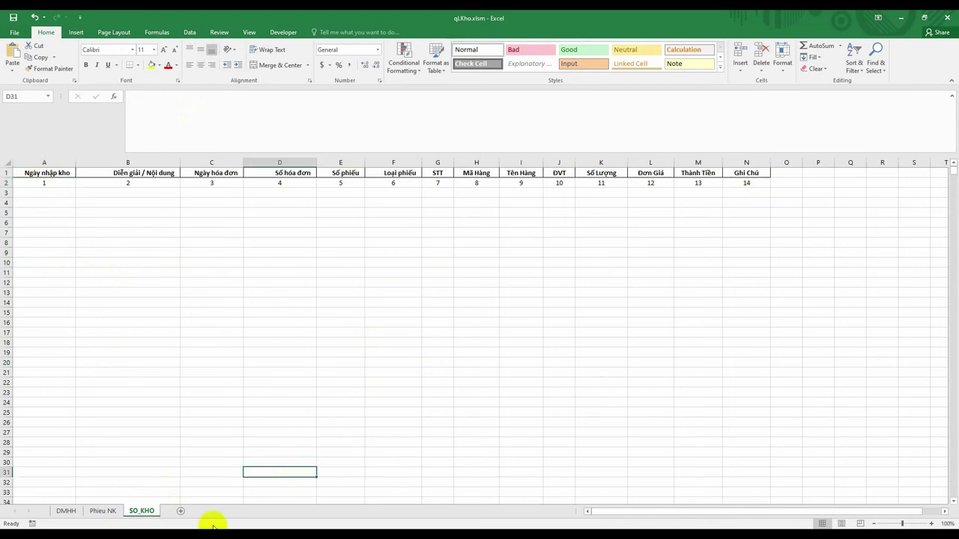
click(117, 511)
click(607, 328)
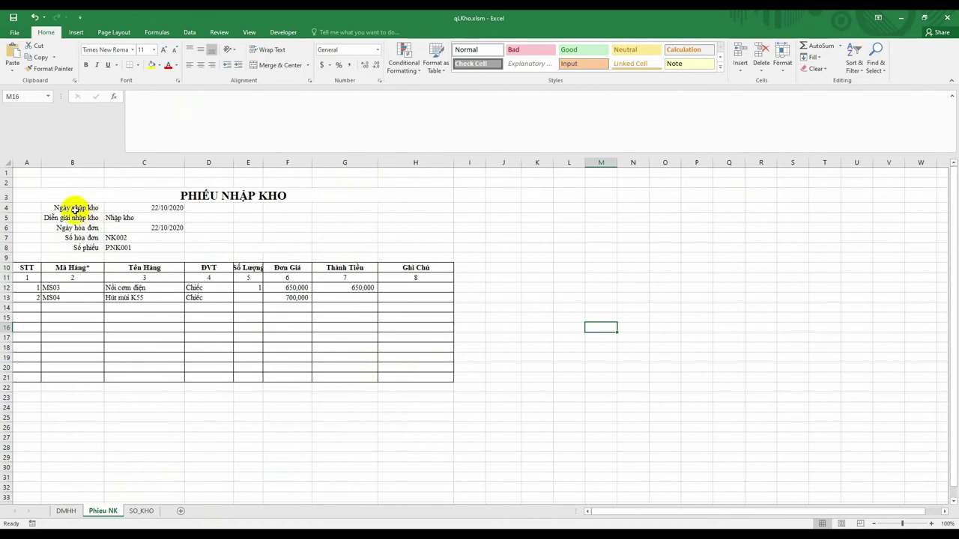
drag(69, 206, 67, 247)
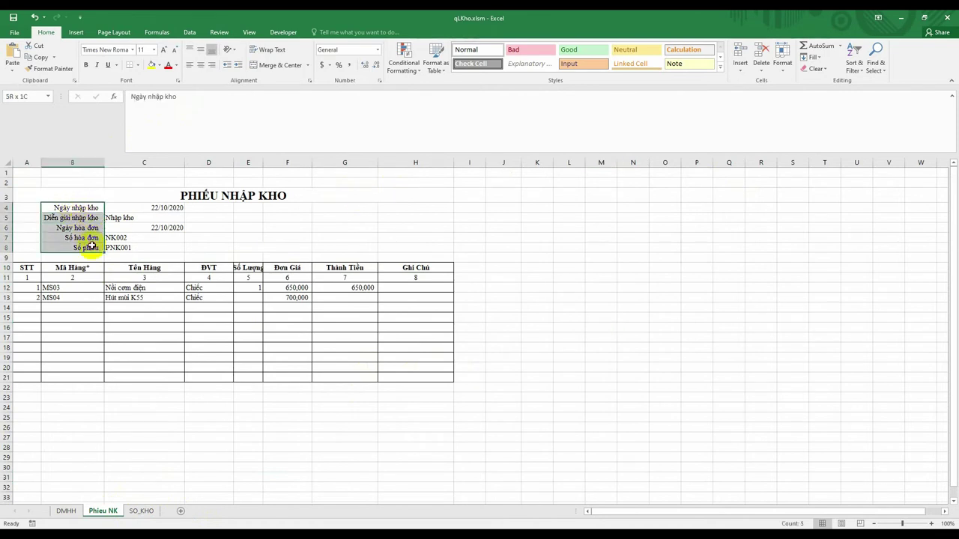
mouse_move(27, 288)
mouse_down()
mouse_move(349, 343)
mouse_move(421, 338)
mouse_up()
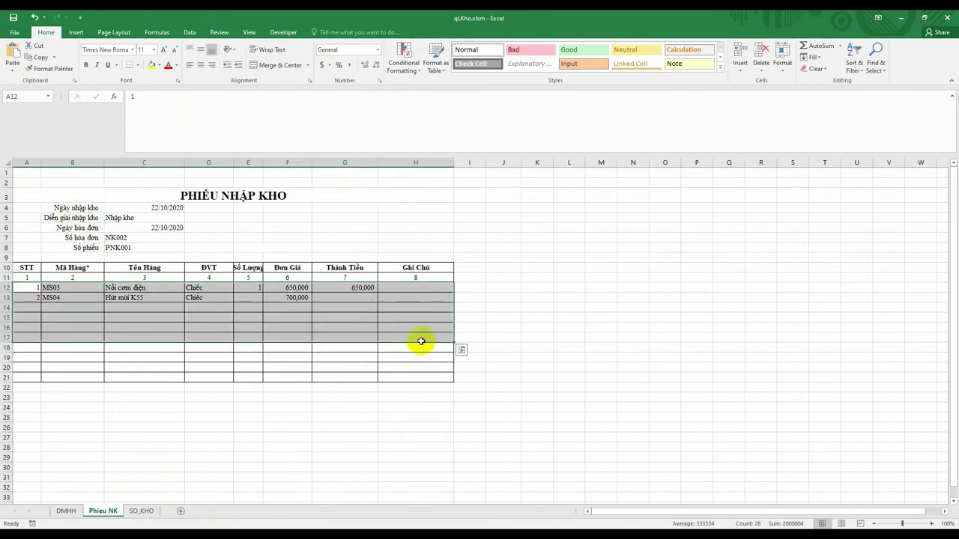
click(142, 511)
Mark the SO_KHO ledger rows and columns A to N where entries will go, ending on Phieu NK
drag(45, 192, 762, 274)
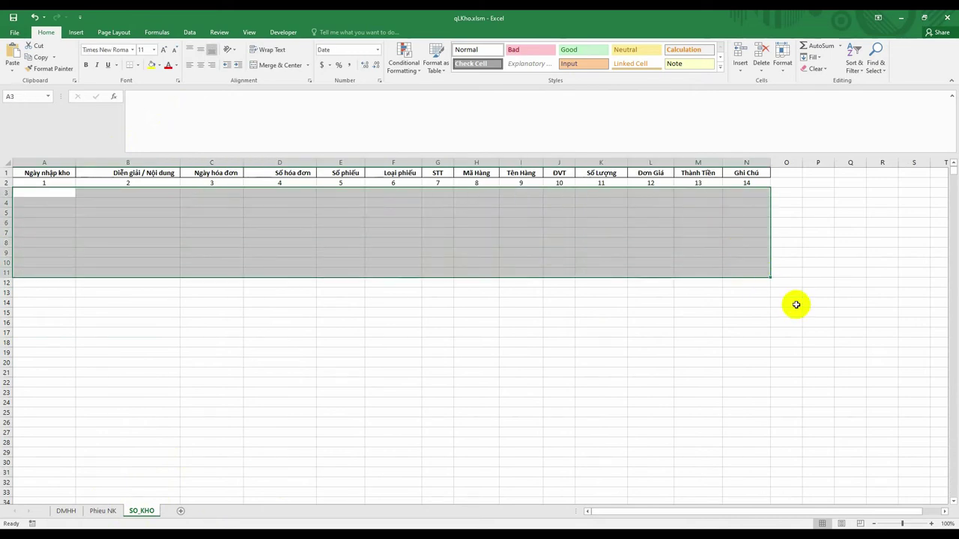
click(828, 313)
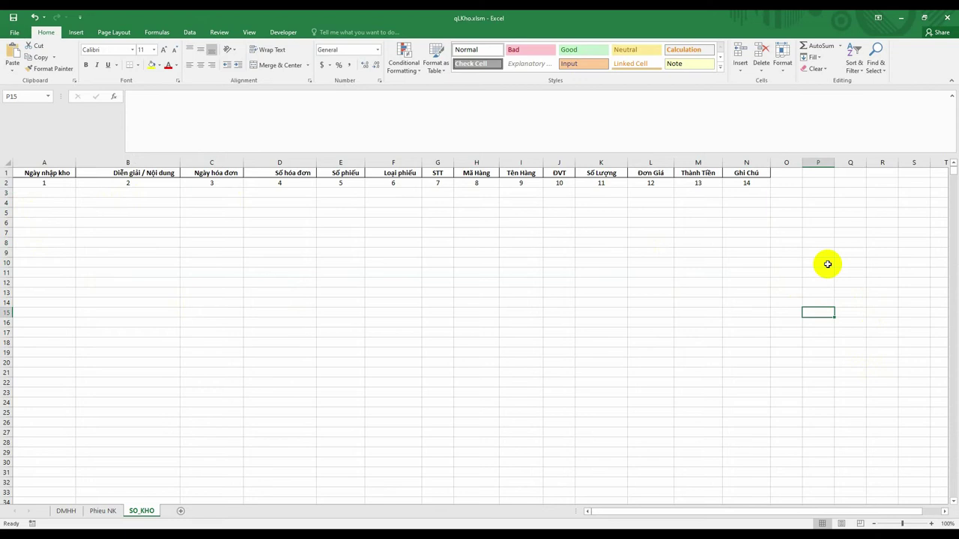
mouse_move(66, 186)
mouse_down()
mouse_move(720, 314)
mouse_move(761, 381)
mouse_up()
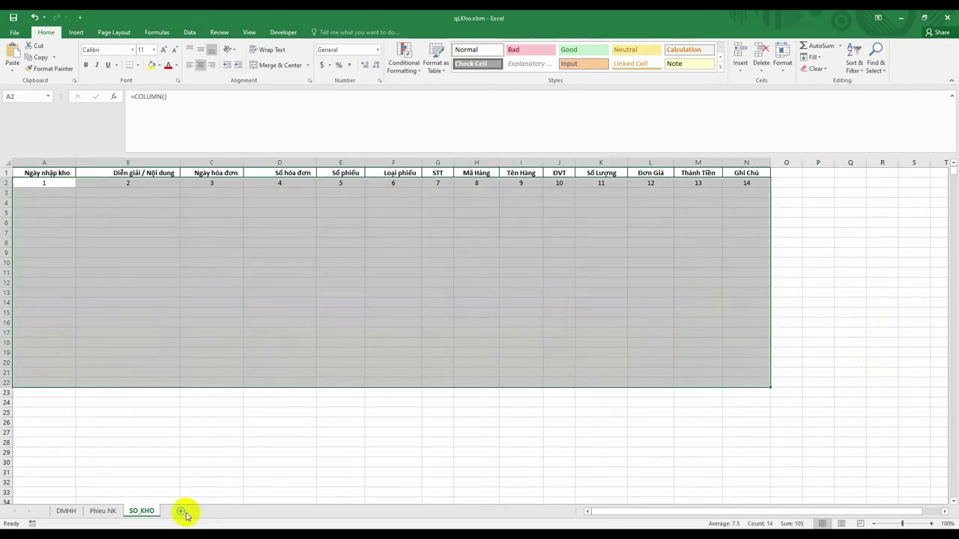
click(303, 412)
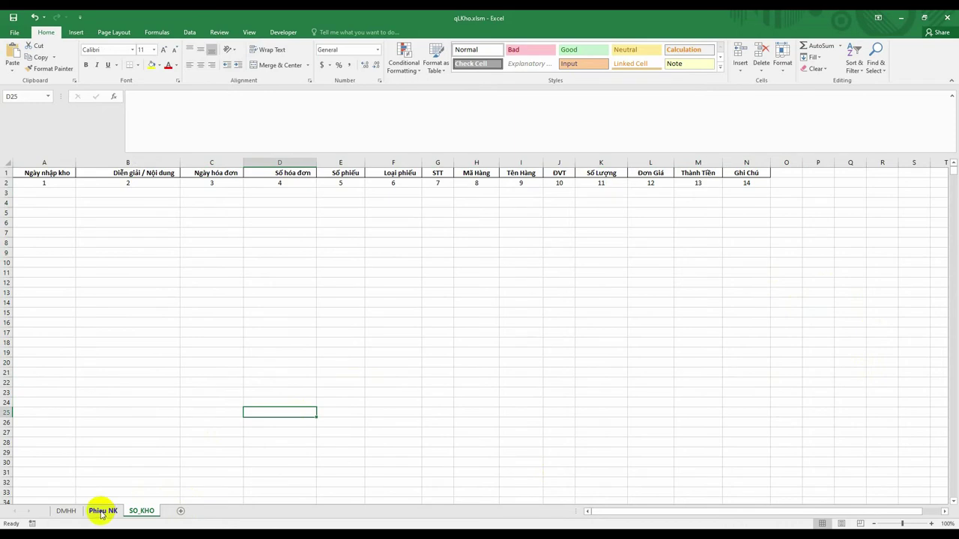
click(102, 514)
click(654, 291)
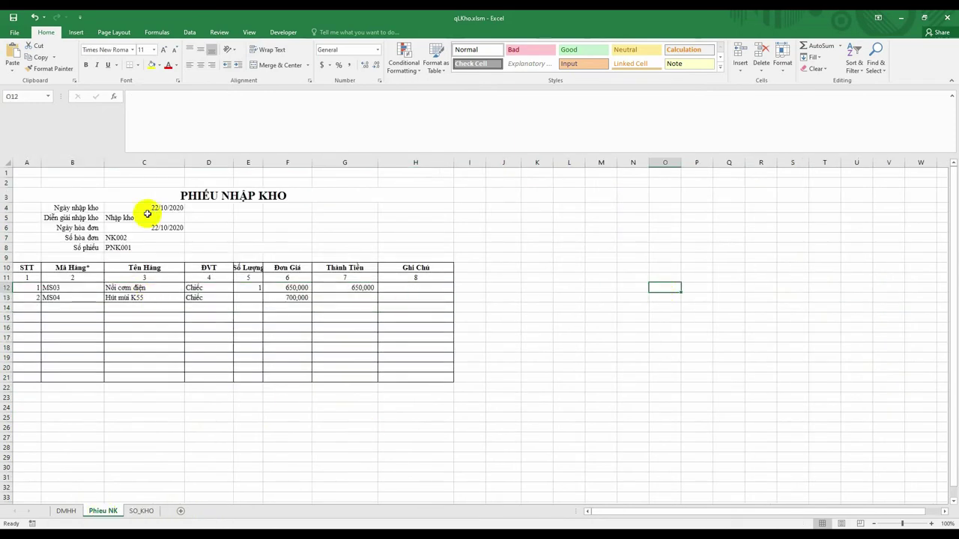
click(539, 349)
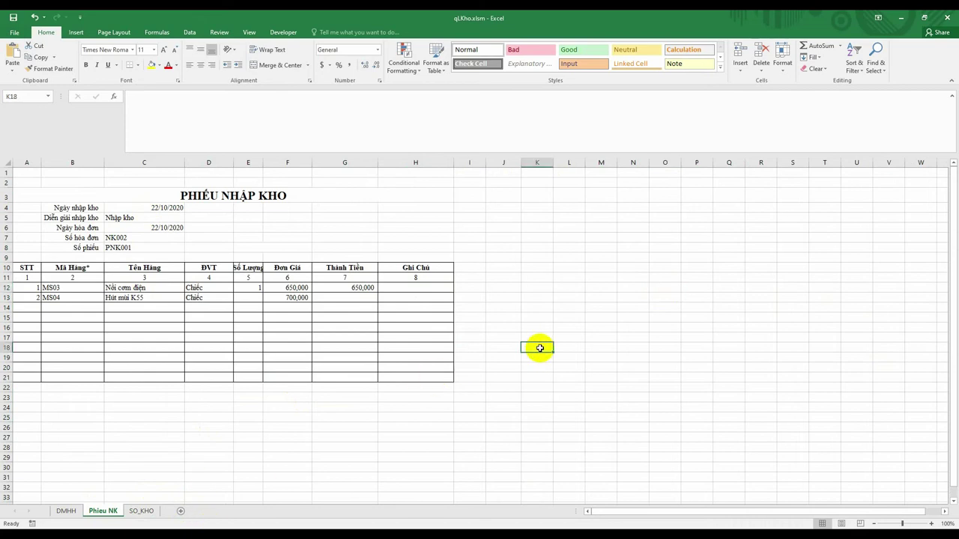
Insert a new module in the qlKho project, rename it PNK, and go back to Excel
key(alt+F11)
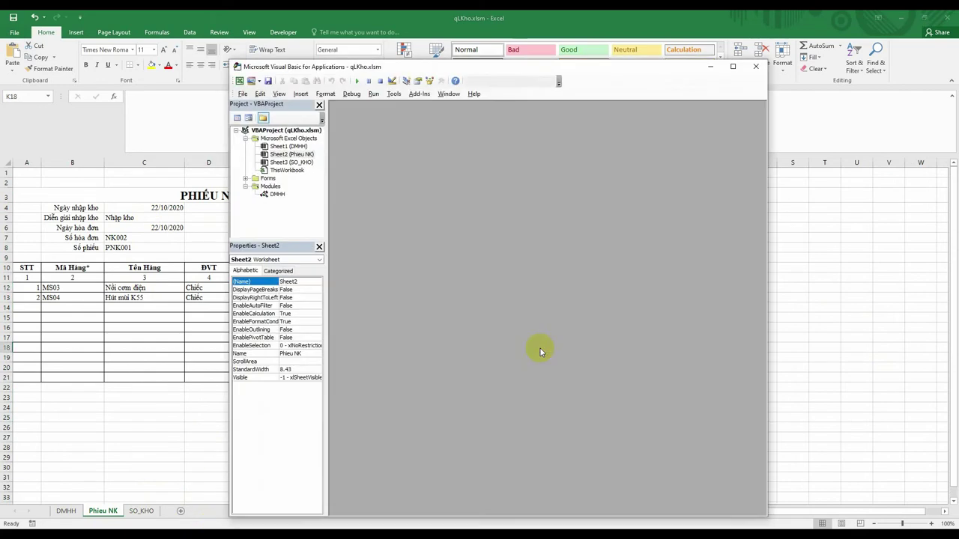
right_click(272, 187)
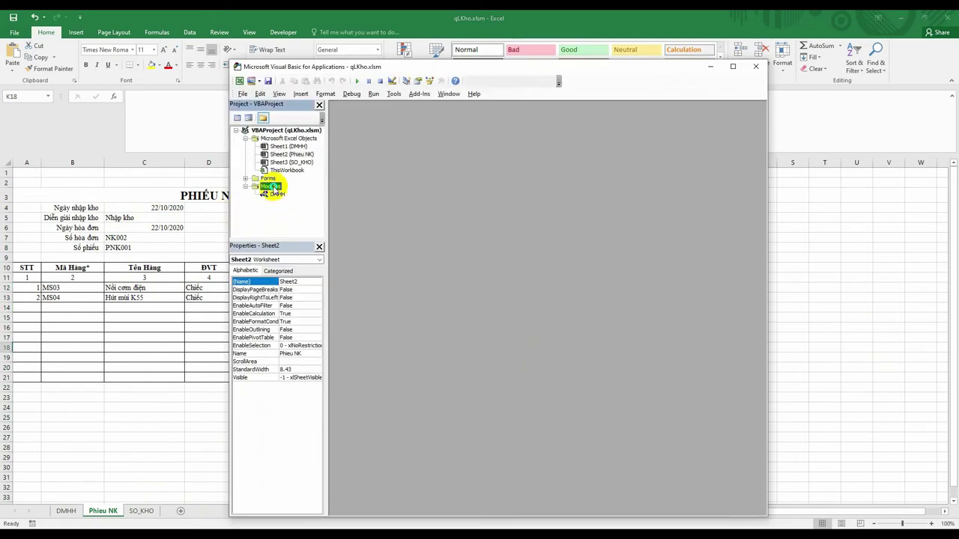
mouse_move(341, 232)
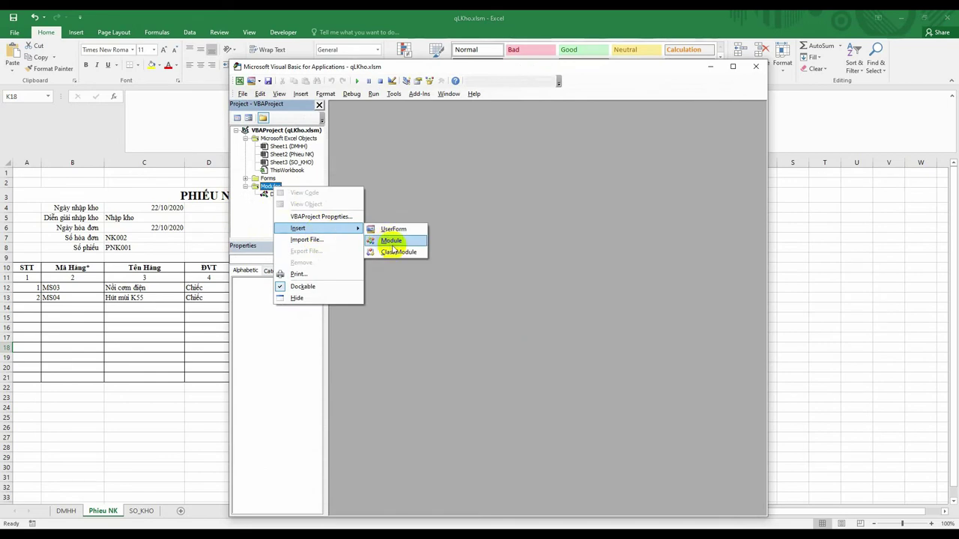
click(391, 240)
click(288, 282)
text(PNK)
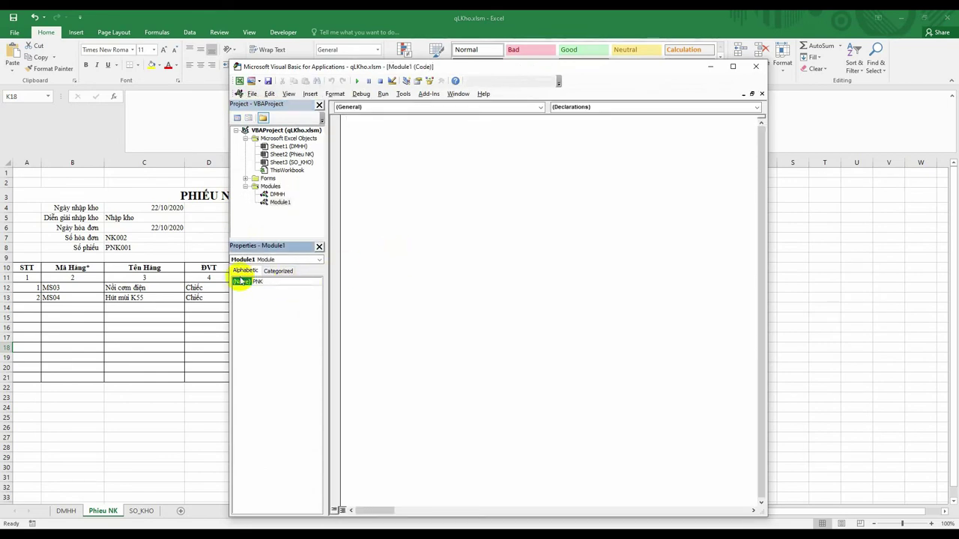
key(Return)
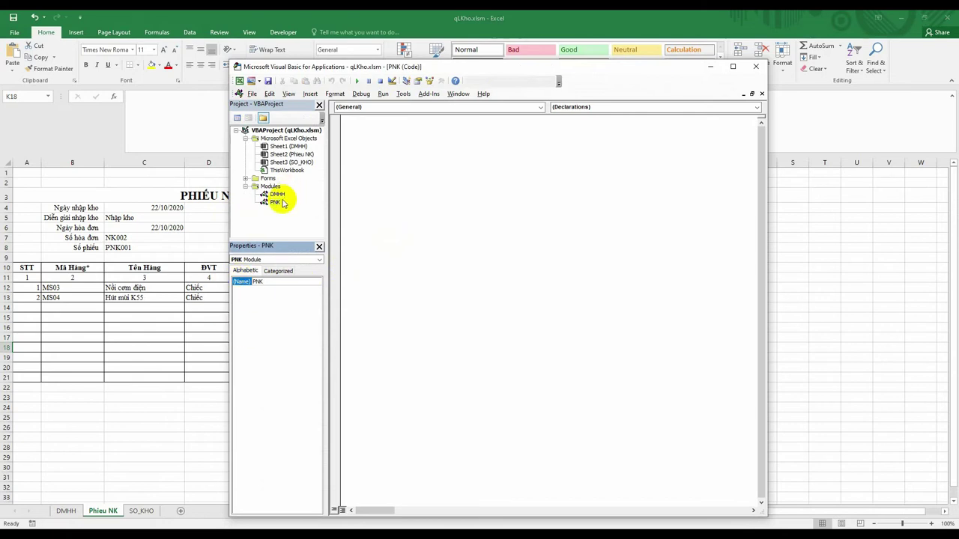
click(73, 418)
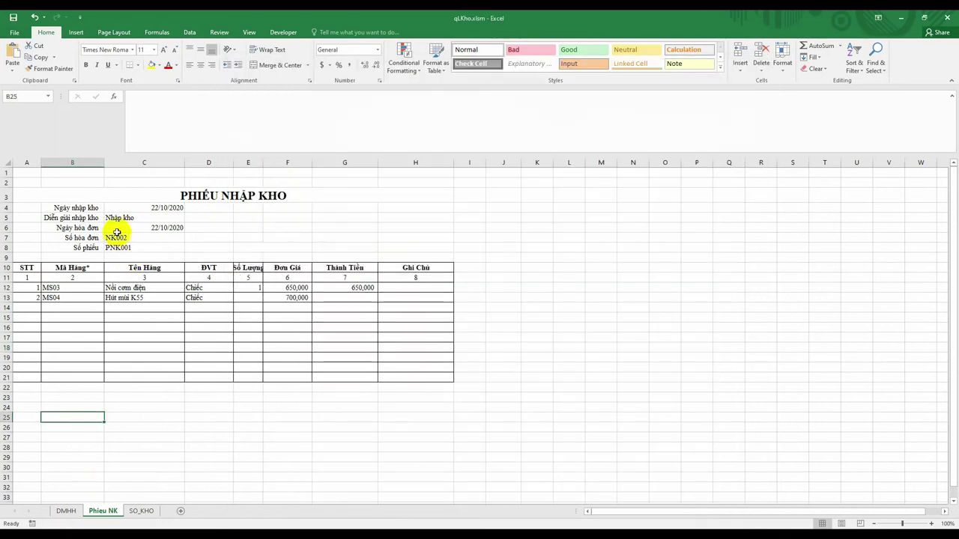
Mark the empty SO_KHO ledger rows 3 to 19 beneath the headers
click(142, 510)
click(374, 299)
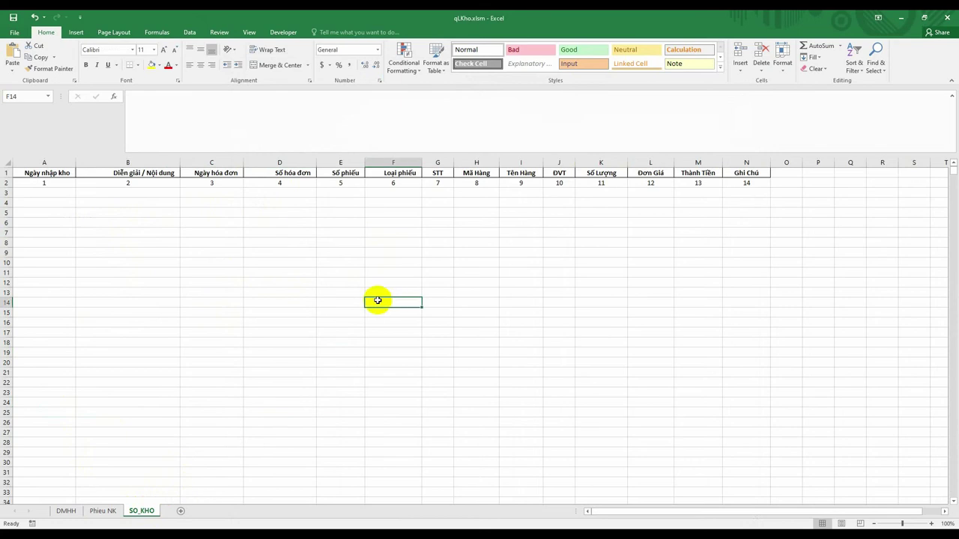
click(100, 253)
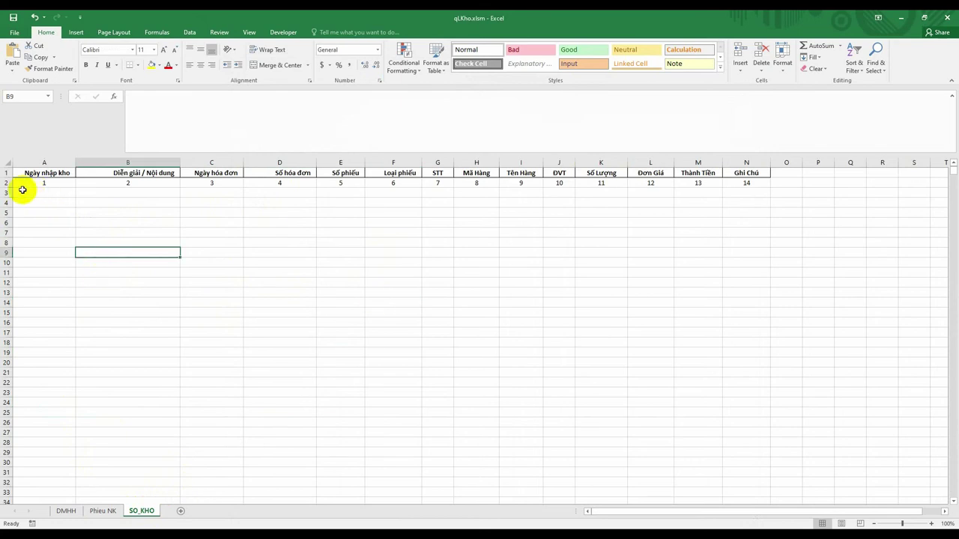
drag(21, 192, 755, 242)
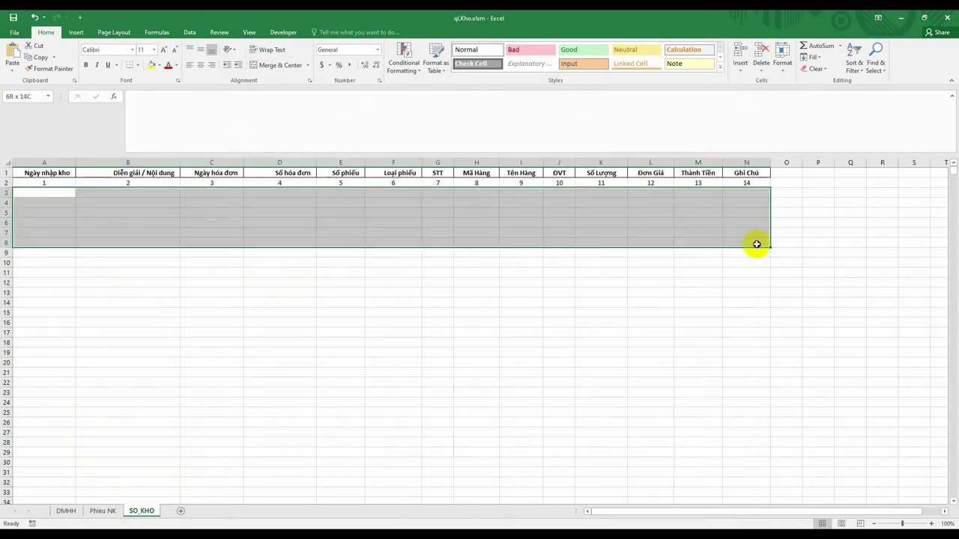
drag(775, 295, 805, 362)
click(850, 402)
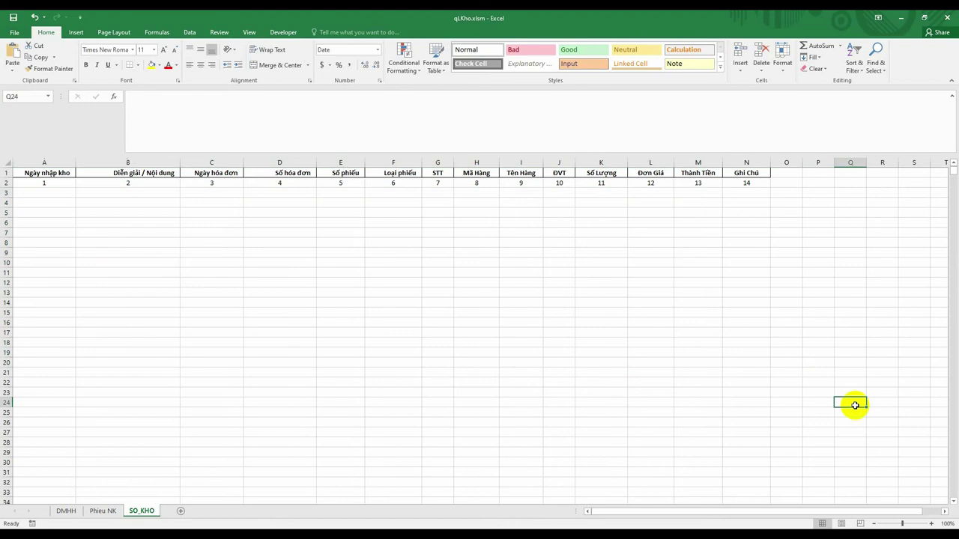
drag(17, 195, 798, 350)
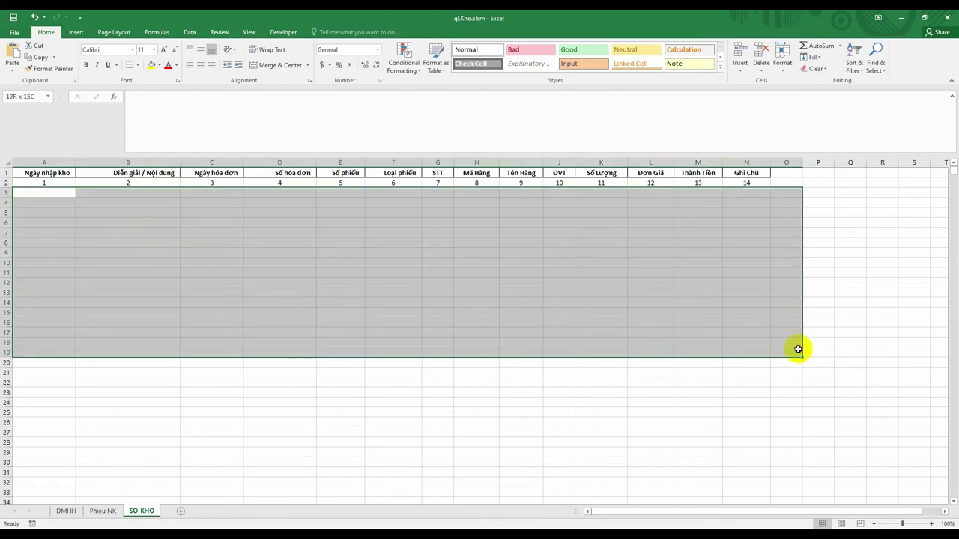
click(700, 437)
Mark the Phieu NK item rows 12 to 15, checking item code MS04 in B13
click(98, 511)
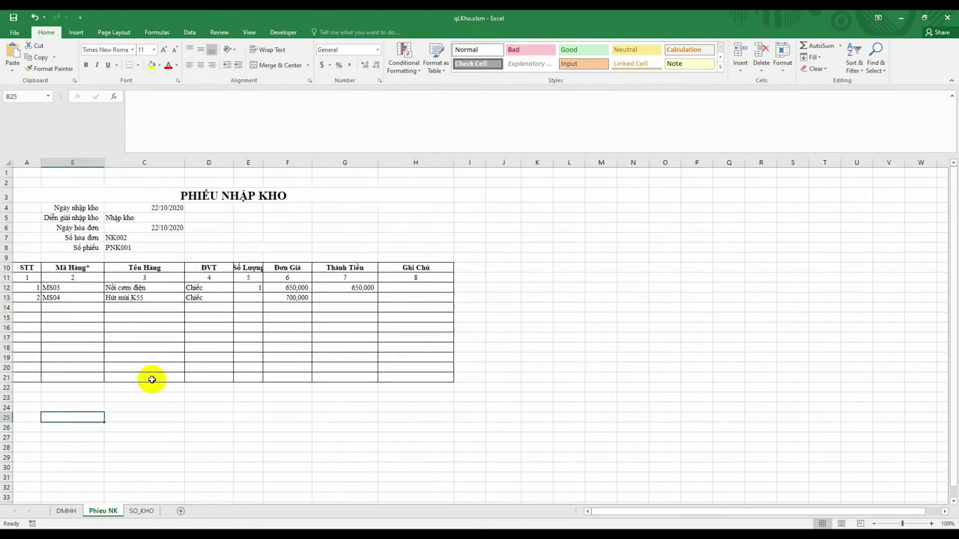
click(499, 408)
mouse_move(21, 289)
mouse_down()
mouse_move(379, 311)
mouse_move(435, 299)
mouse_move(440, 306)
mouse_up()
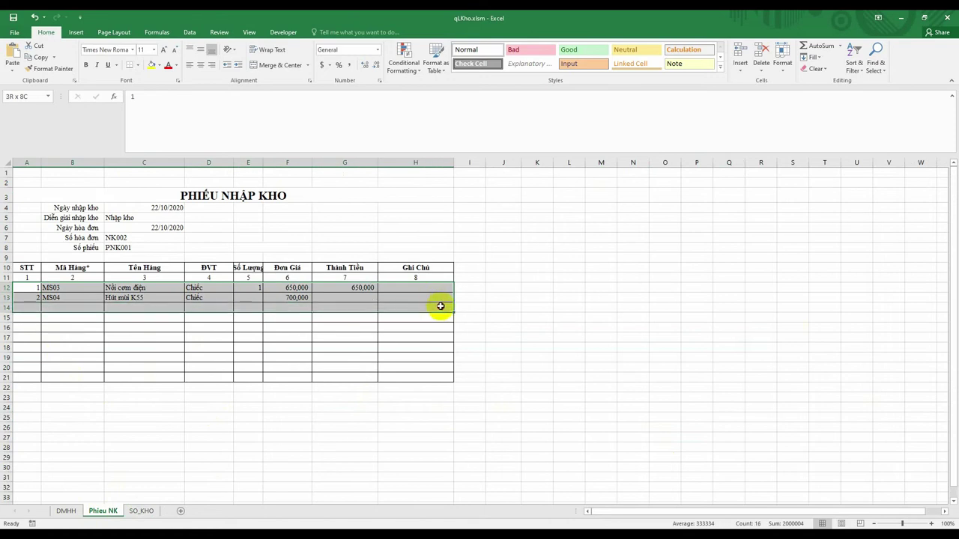
click(420, 349)
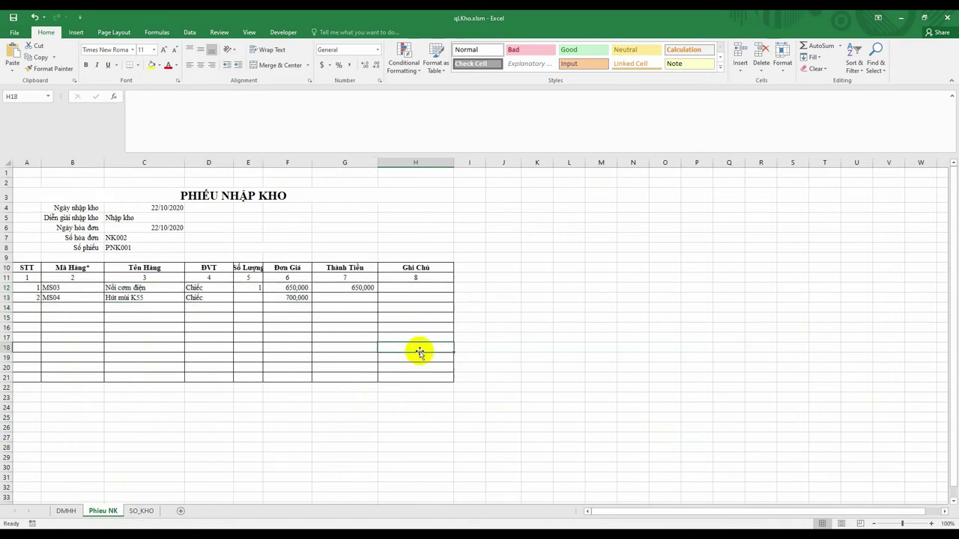
click(71, 297)
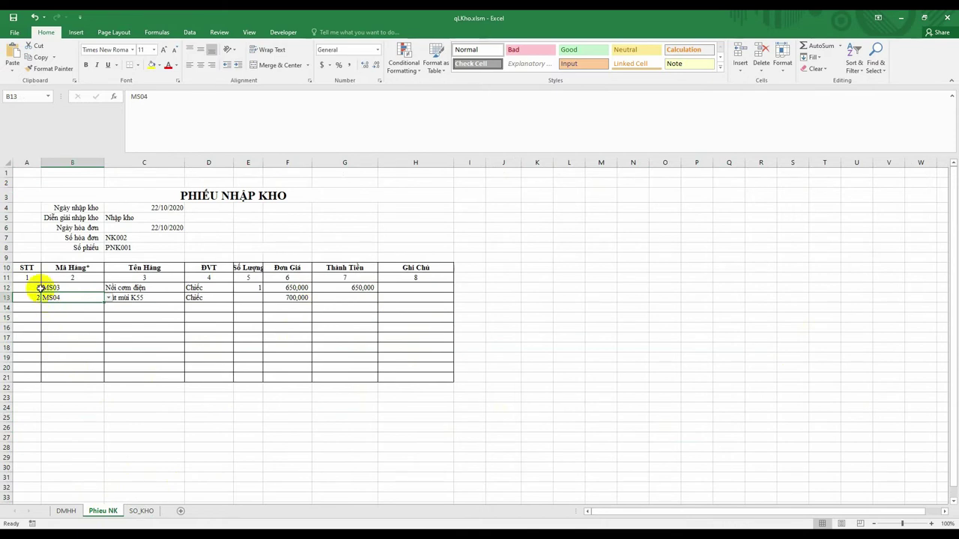
drag(34, 287, 420, 318)
Mark SO_KHO ledger rows 3 to 11, then bring the VBA editor forward
click(143, 510)
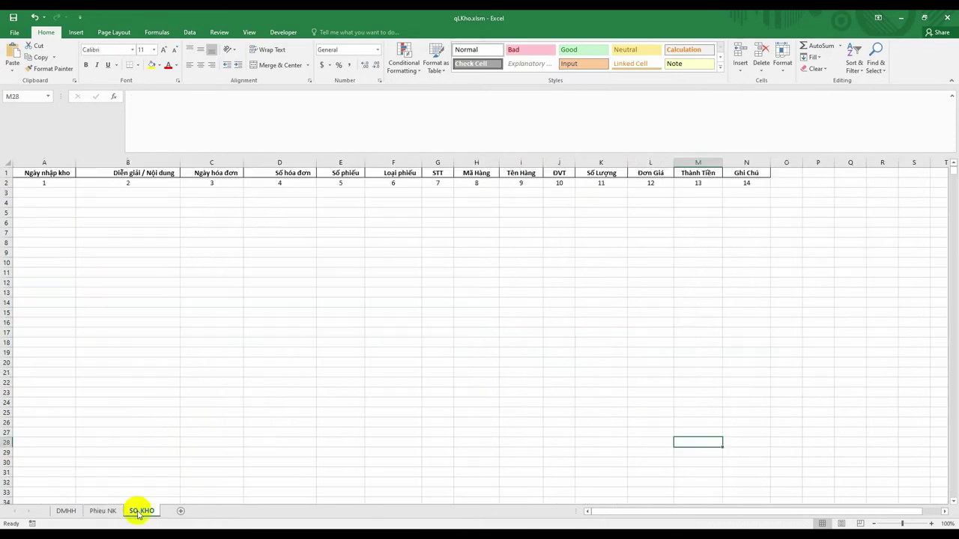
drag(21, 192, 717, 274)
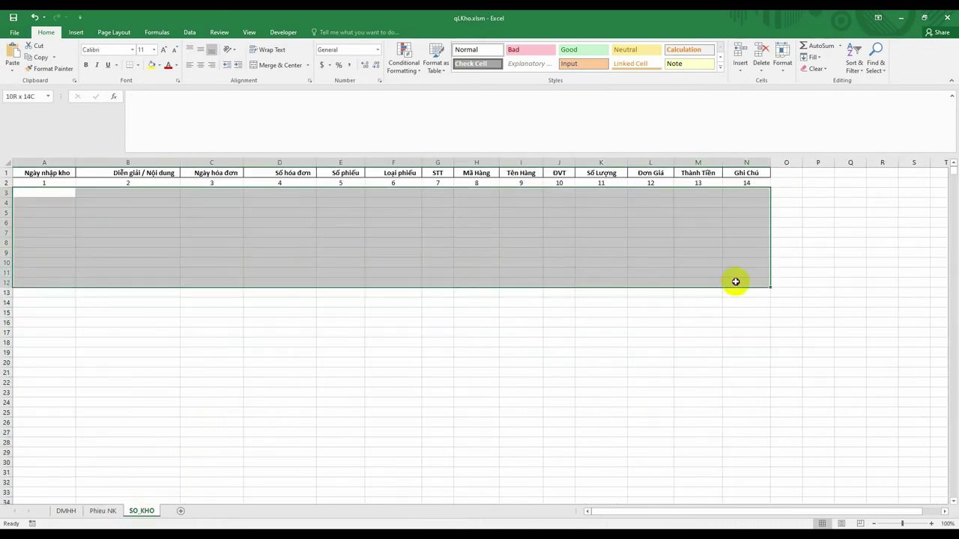
click(650, 332)
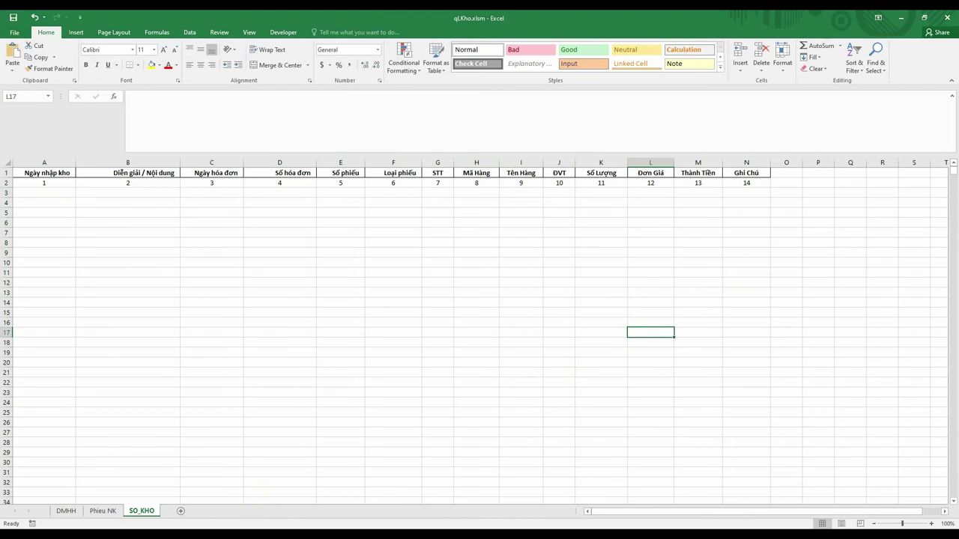
click(359, 505)
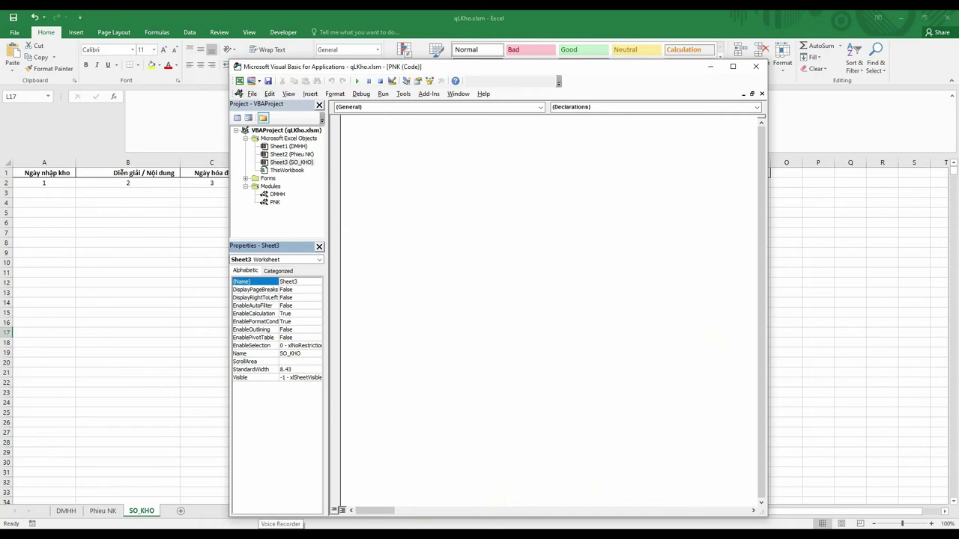
Declare Function tim_dong_cuoi with a Worksheet parameter sh and a String parameter col
click(626, 180)
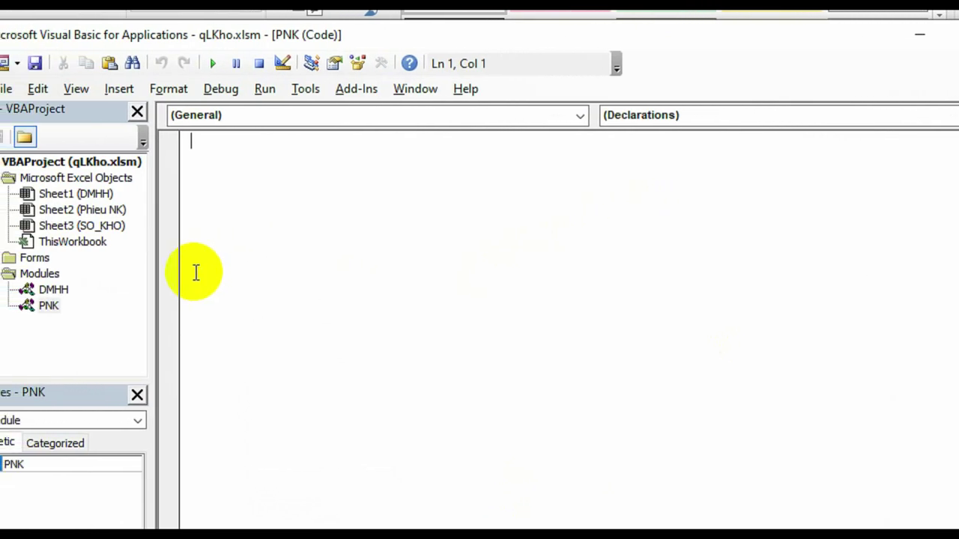
text(F)
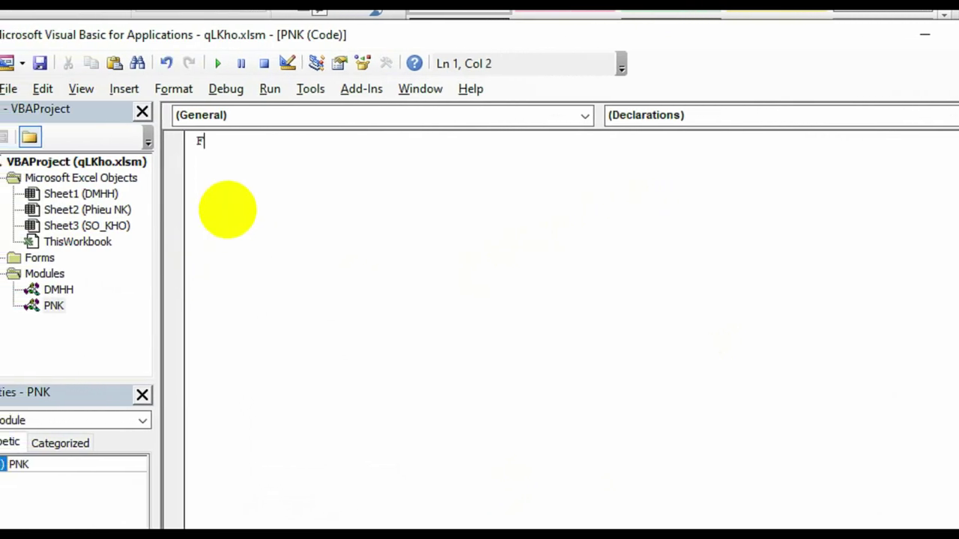
text(unction)
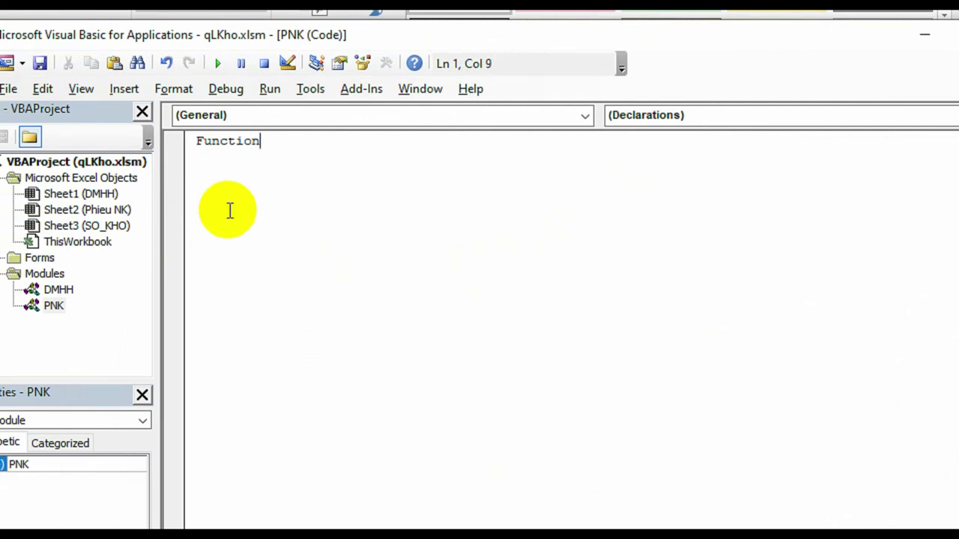
text( tim_dong)
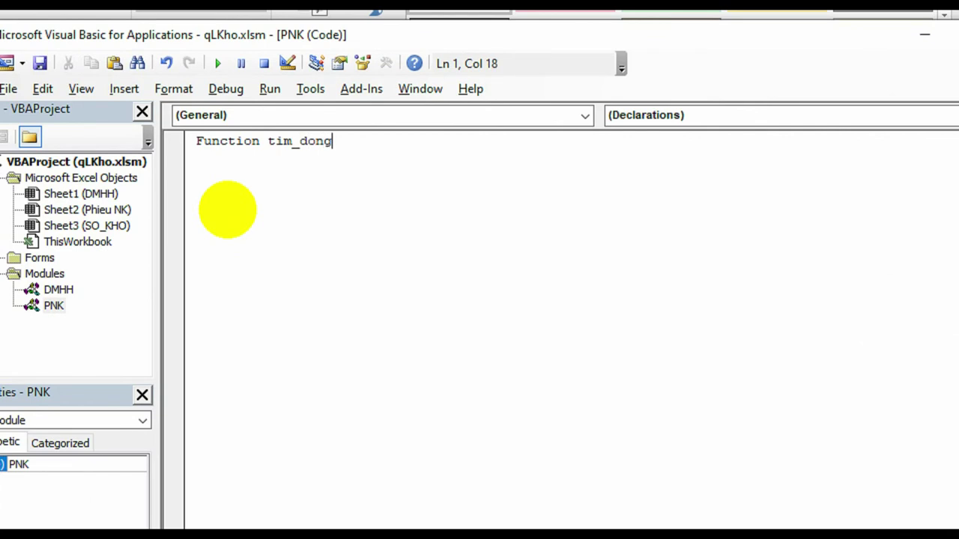
text(_cuoi)
text((sh as)
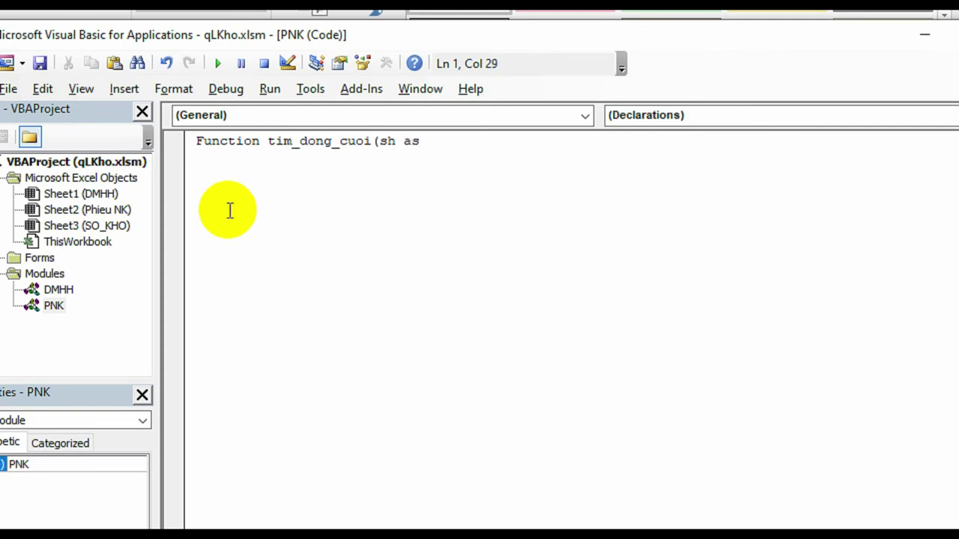
text( wo)
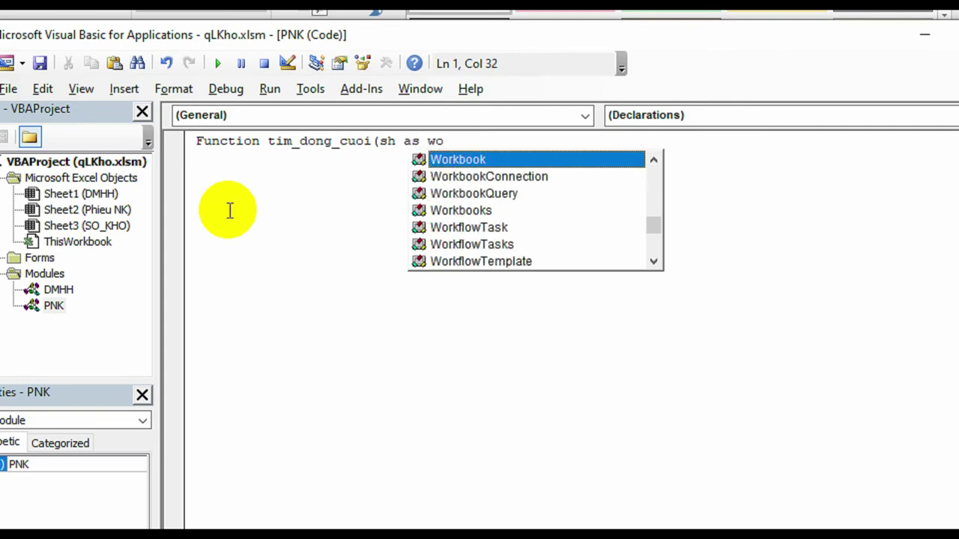
text(rksheet, col á)
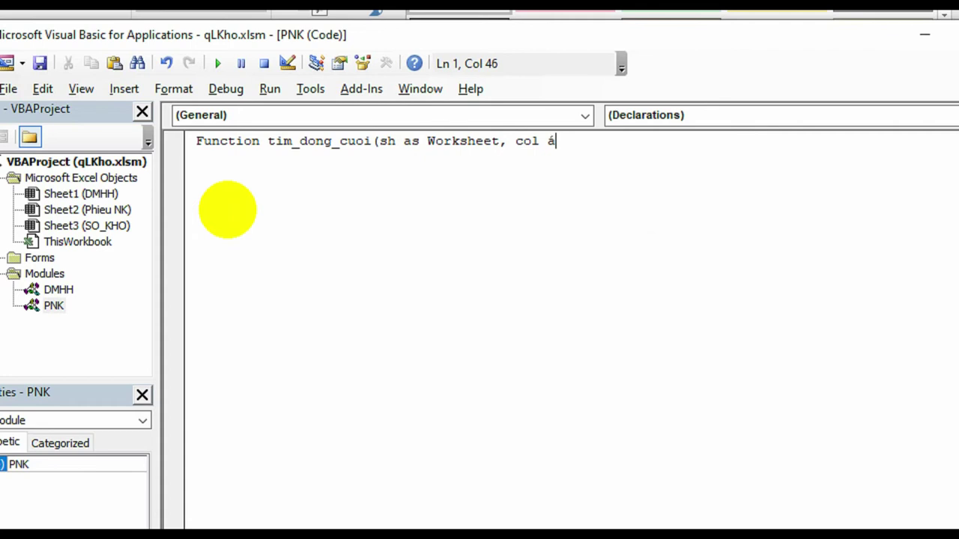
key(BackSpace)
text(as str)
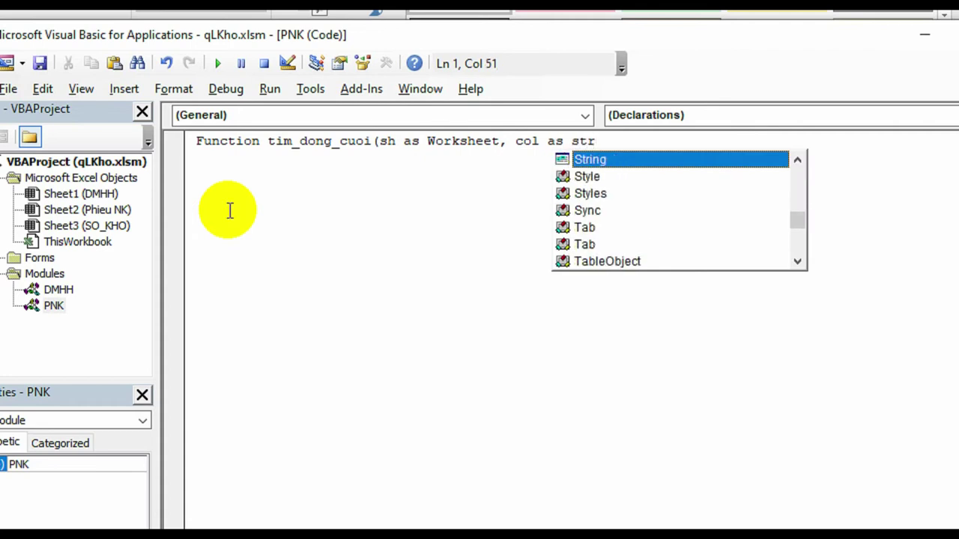
key(Return)
key(Return)
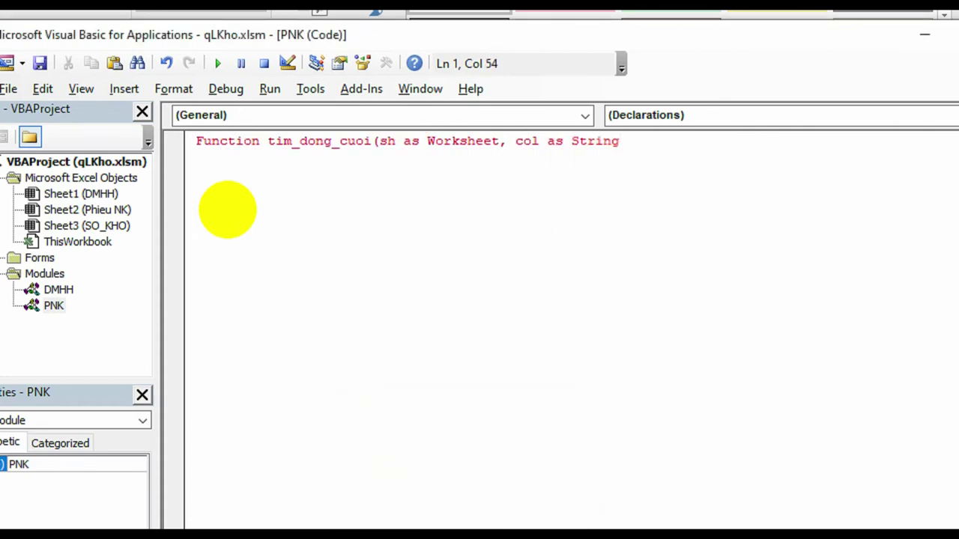
text())
key(Return)
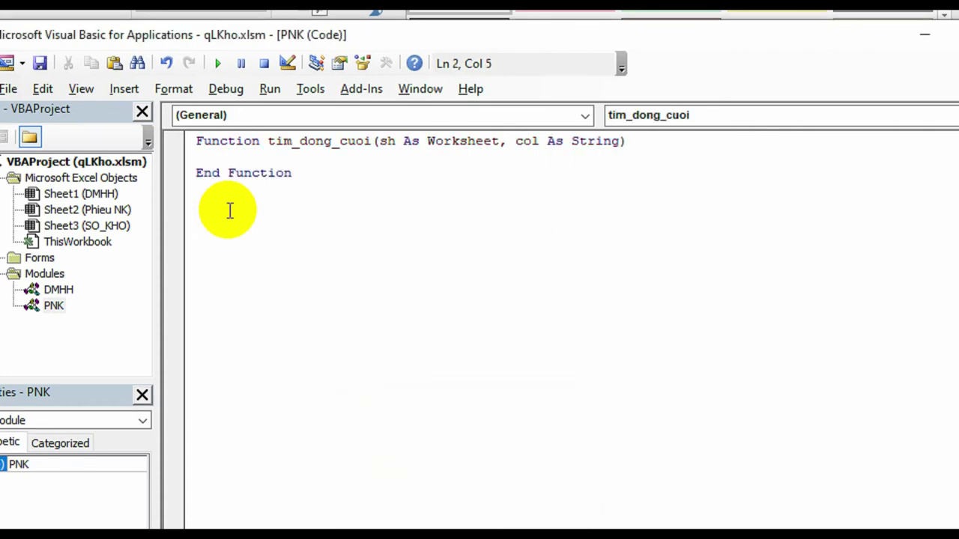
Start the function body as tim_dong_cuoi = sh.Range(col & Rows.Count)
double_click(352, 142)
key(ctrl+c)
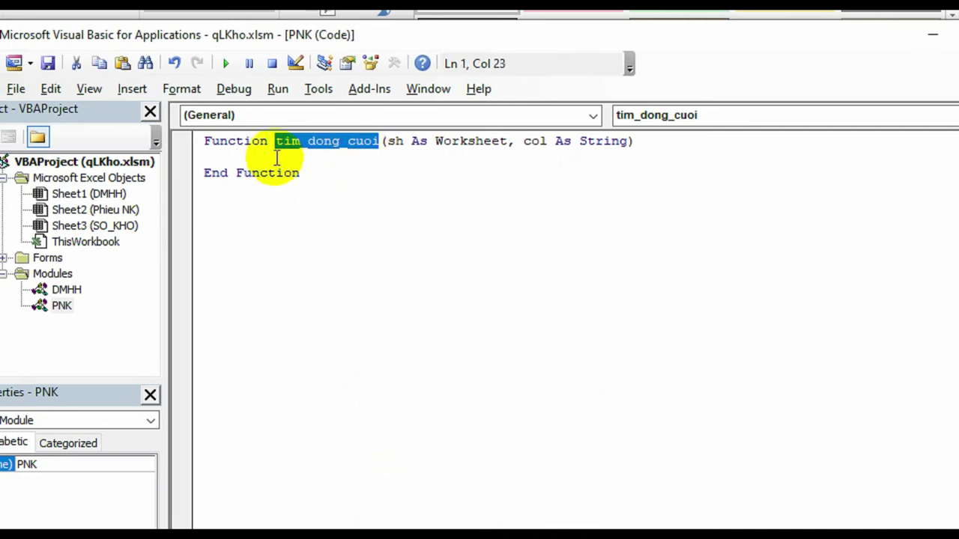
click(268, 156)
key(ctrl+v)
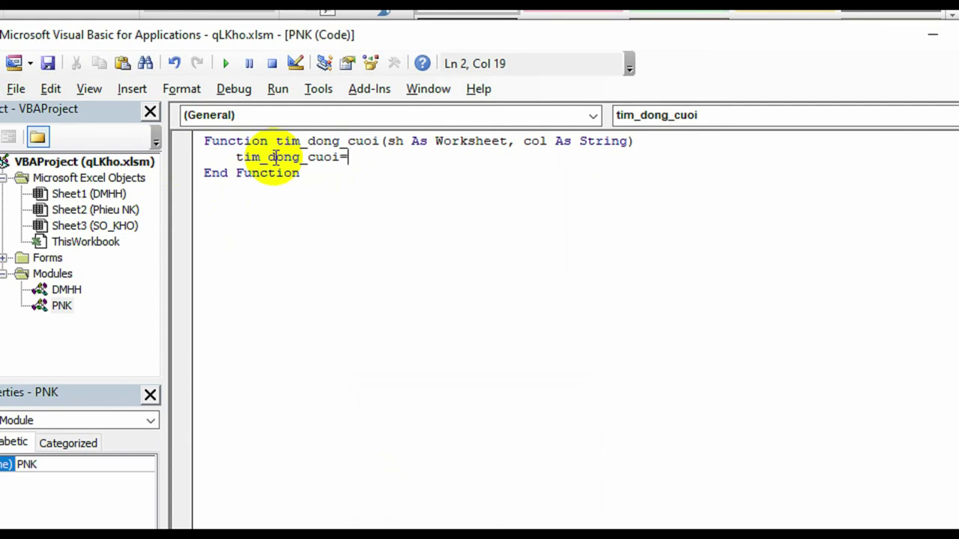
text(sh.)
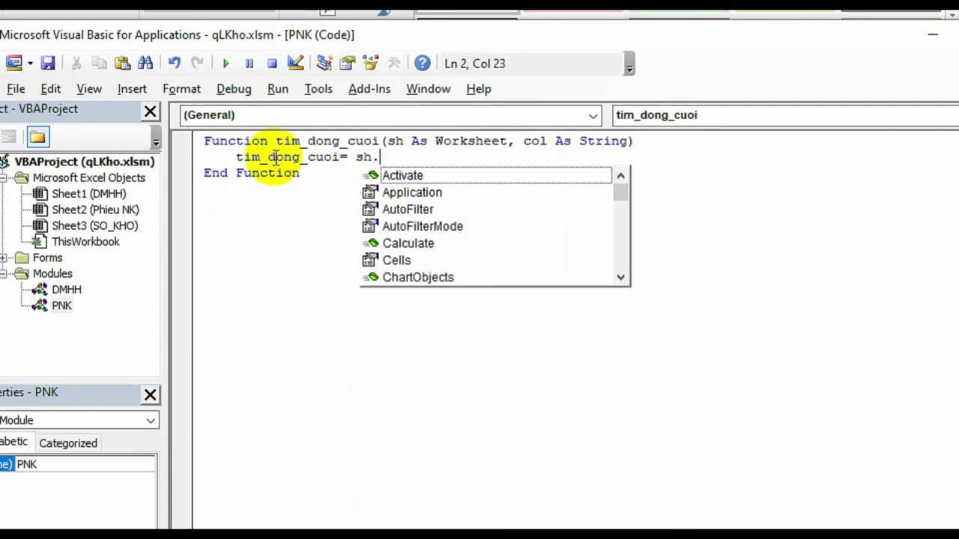
text(range)
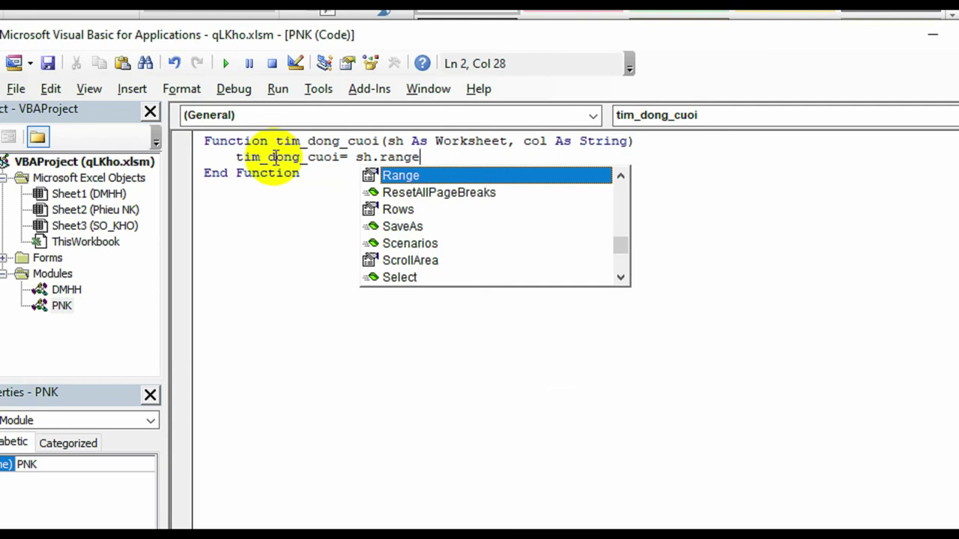
text(()
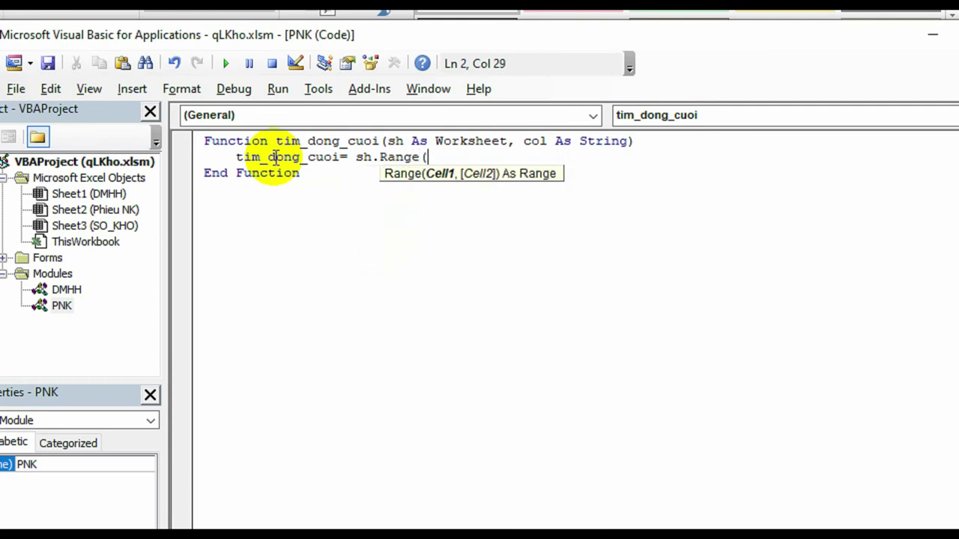
text(col & Ro)
text(ws)
text(.)
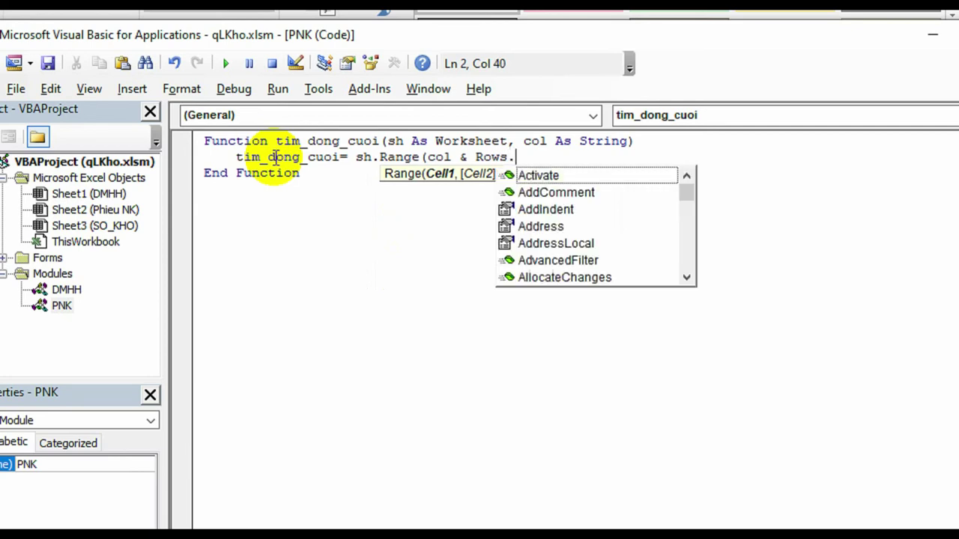
text(cout)
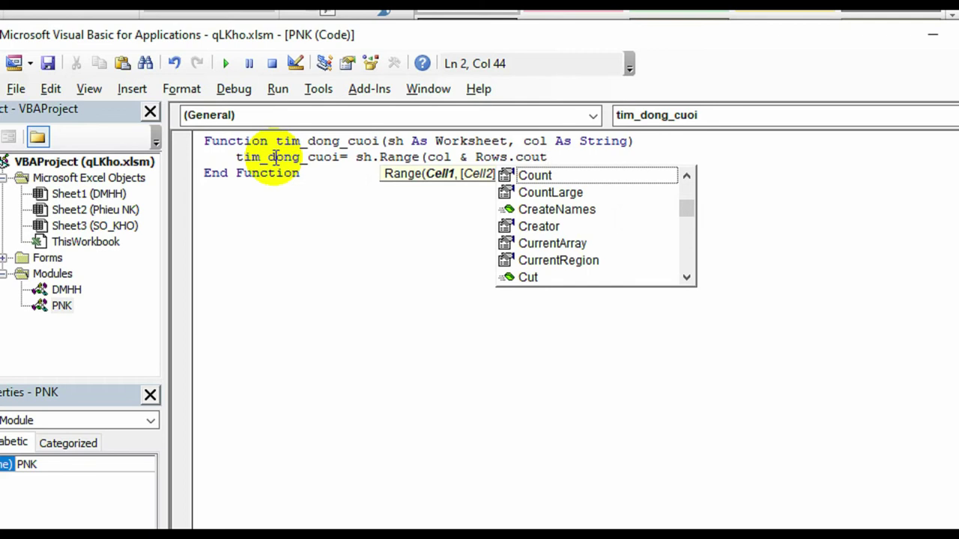
double_click(538, 175)
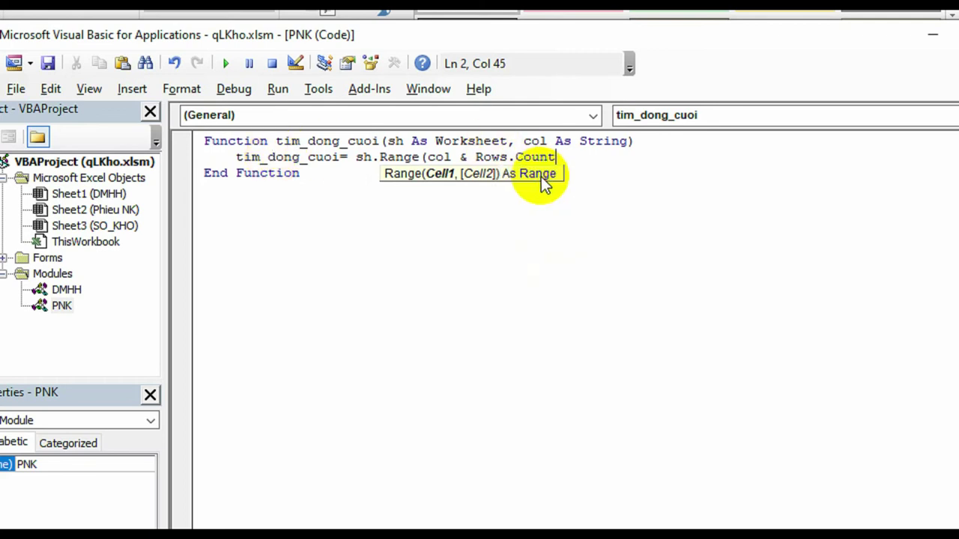
Finish the line with .End(xlUp).Row so it returns the last filled row
text())
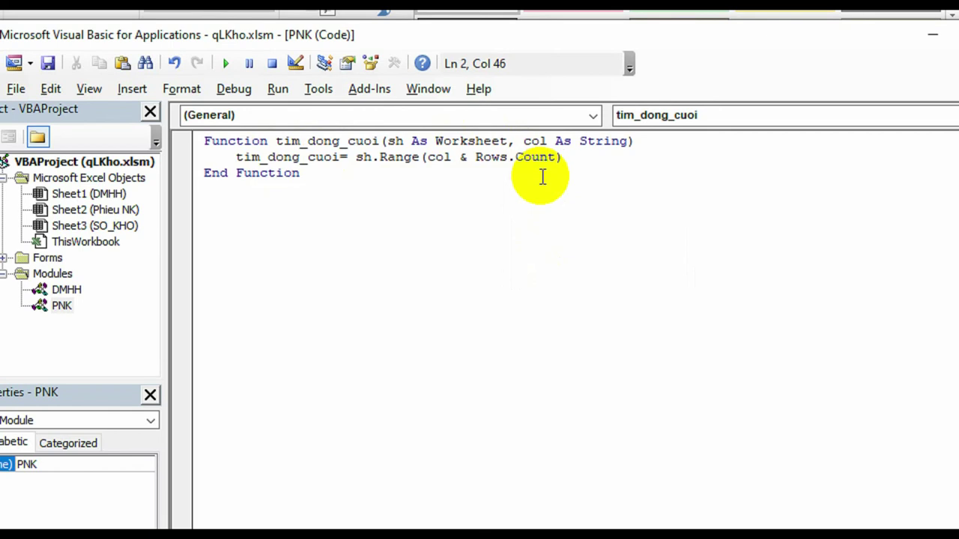
text(.e)
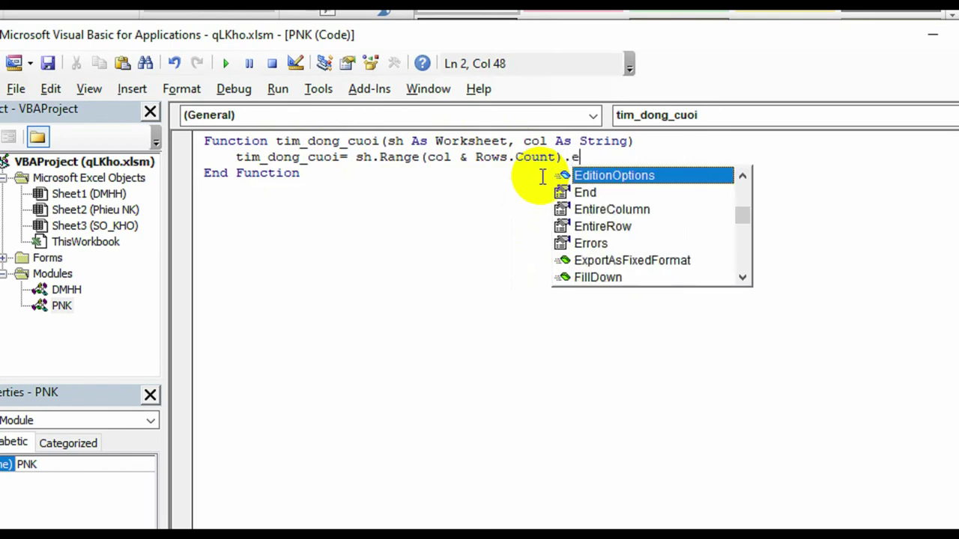
key(BackSpace)
text(end()
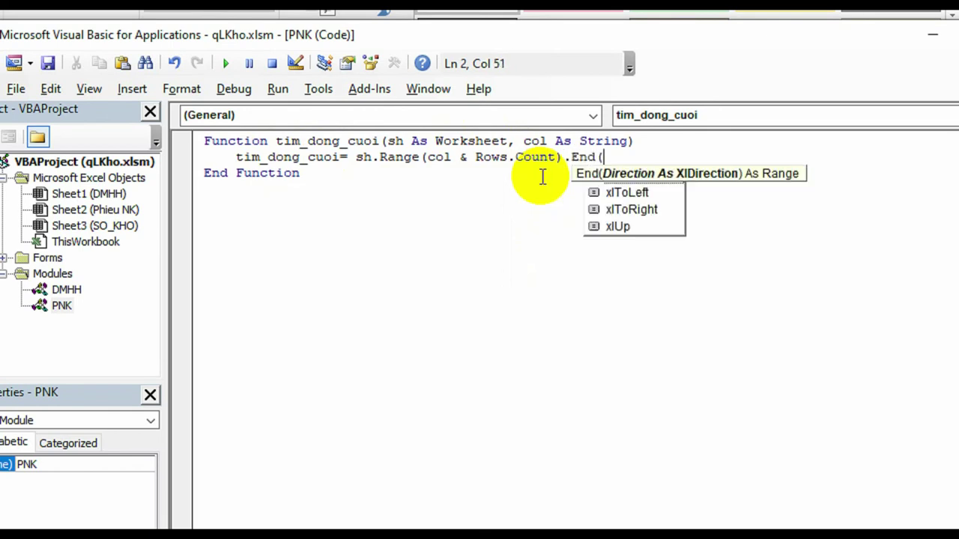
text(xl)
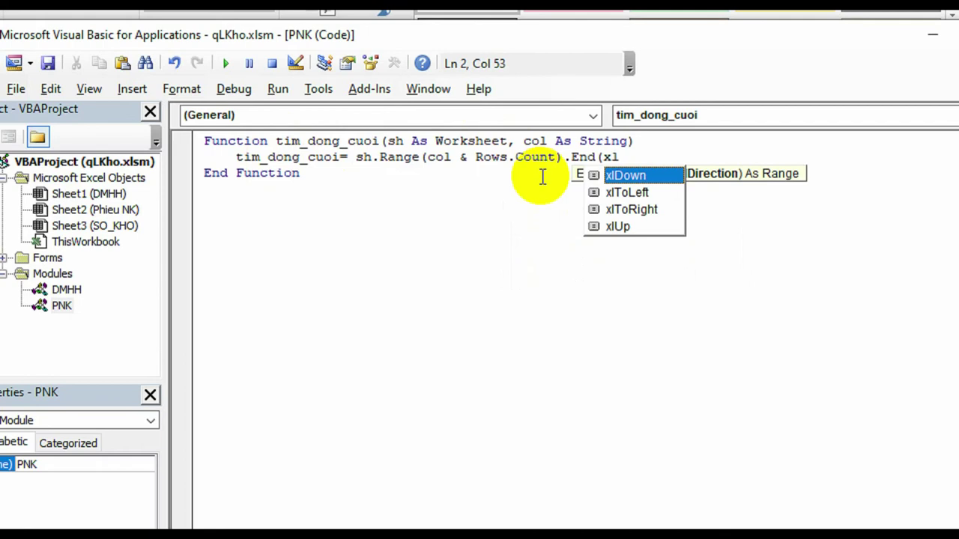
key(Left)
key(Left)
key(Down)
key(Down)
key(Down)
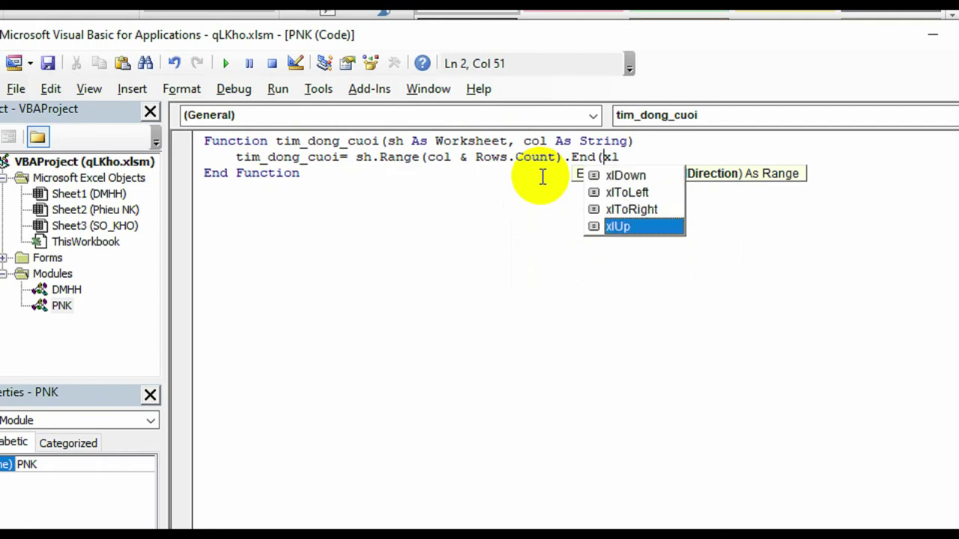
key(BackSpace)
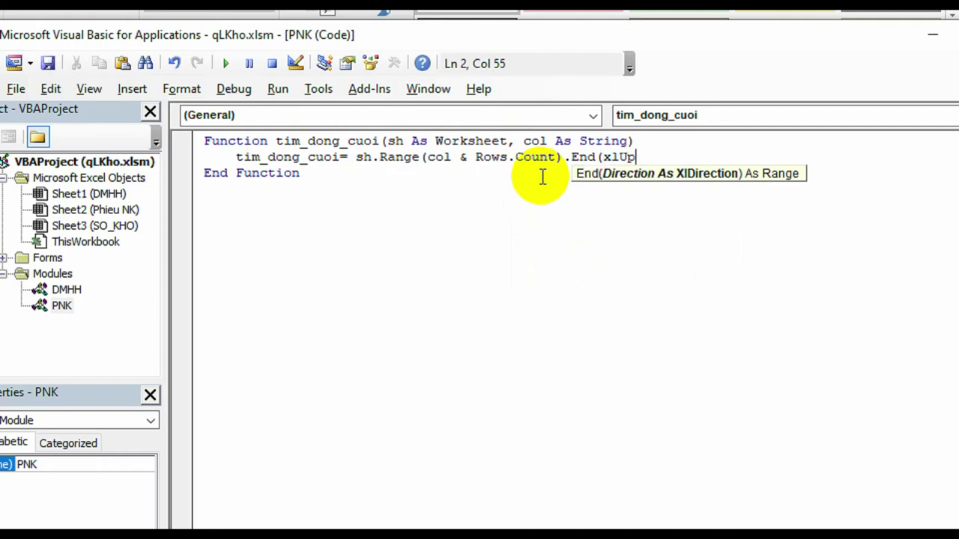
text().ro)
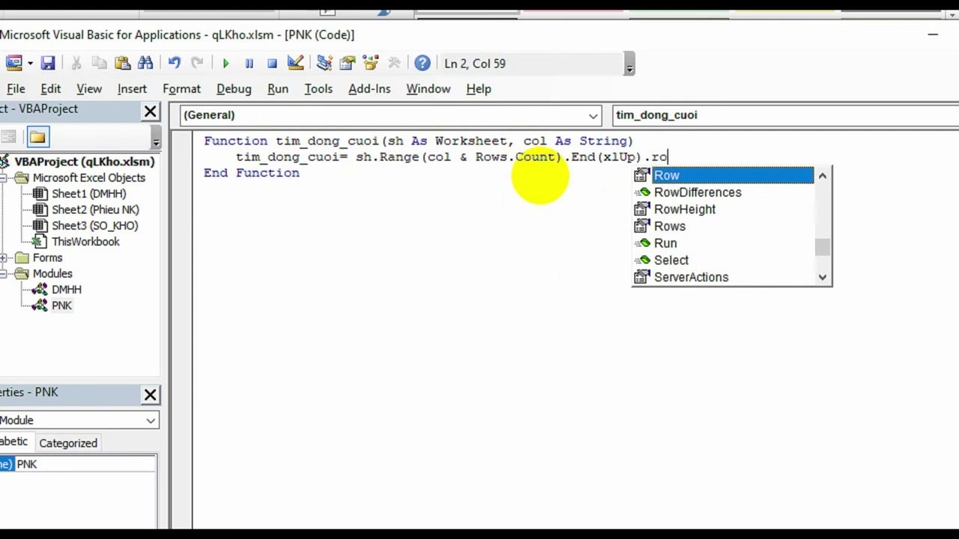
text(w)
key(Return)
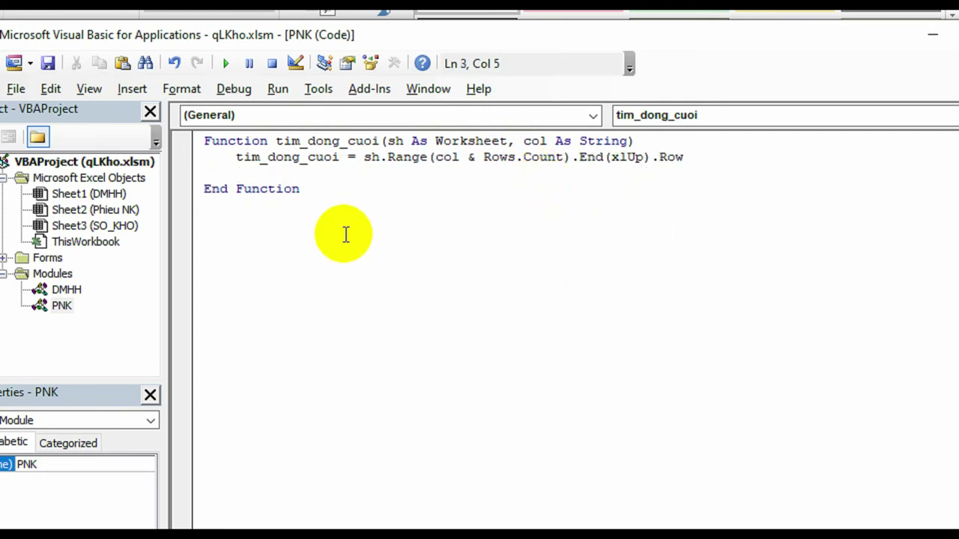
Create the procedure Sub PXK_Ghi_So() below the function
click(299, 241)
text(s)
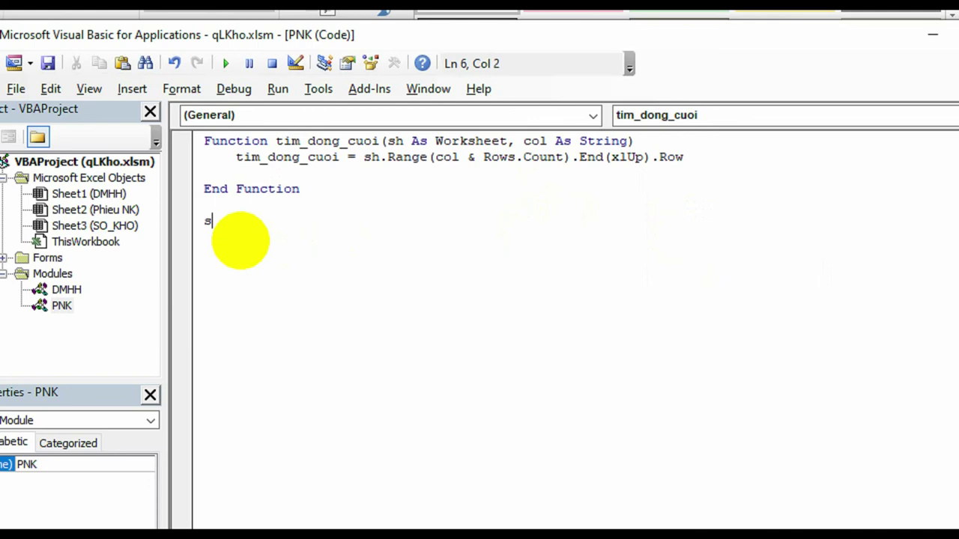
text(ub )
text(PX)
text(K)
text(+)
key(BackSpace)
text(+)
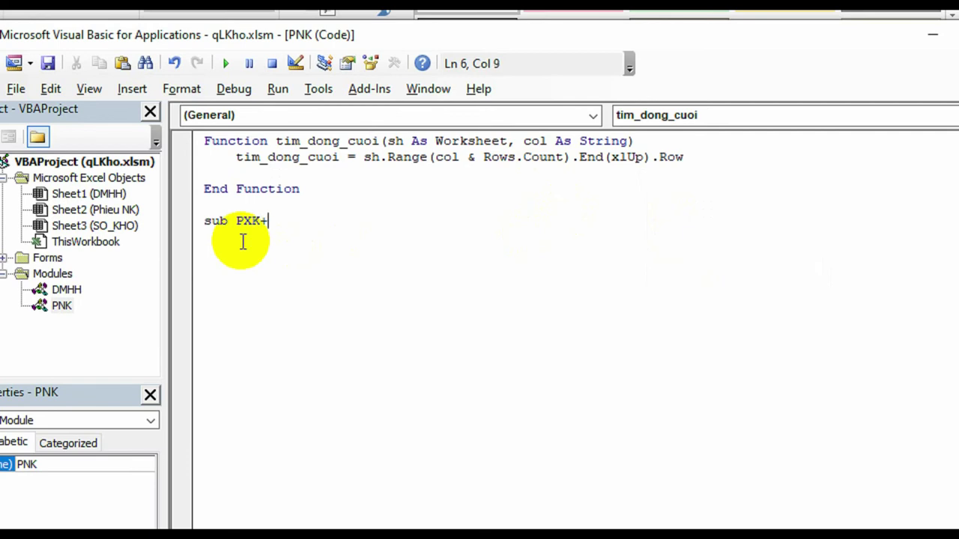
key(BackSpace)
text(_)
text(Ghi)
text(+)
key(BackSpace)
text(_)
text(So())
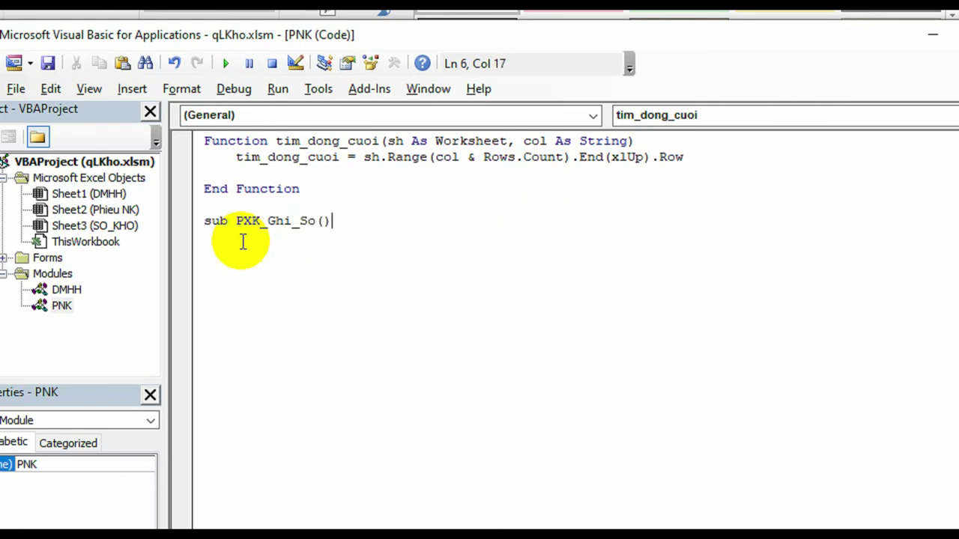
key(Return)
Declare Dim lr As Long and Dim lr_PXK As Long inside it
key(Tab)
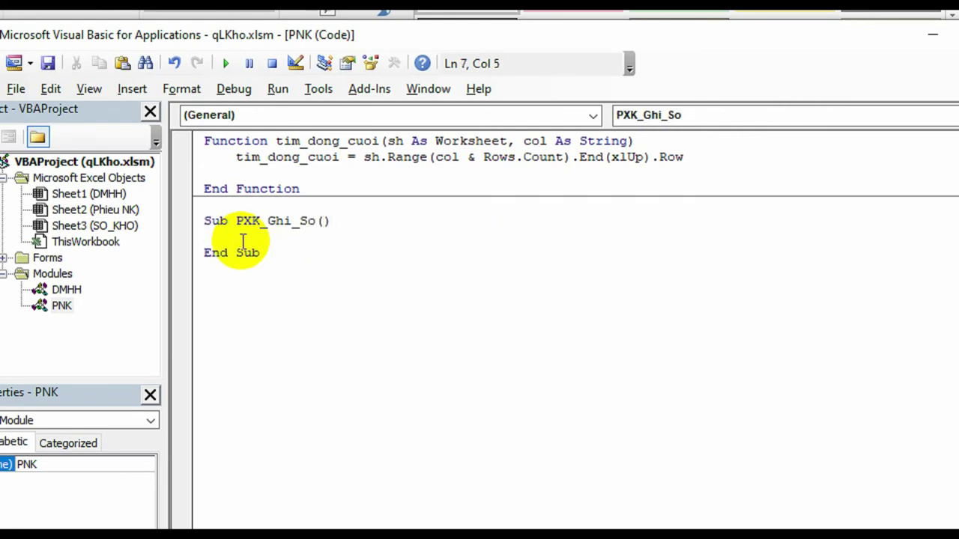
text(dim)
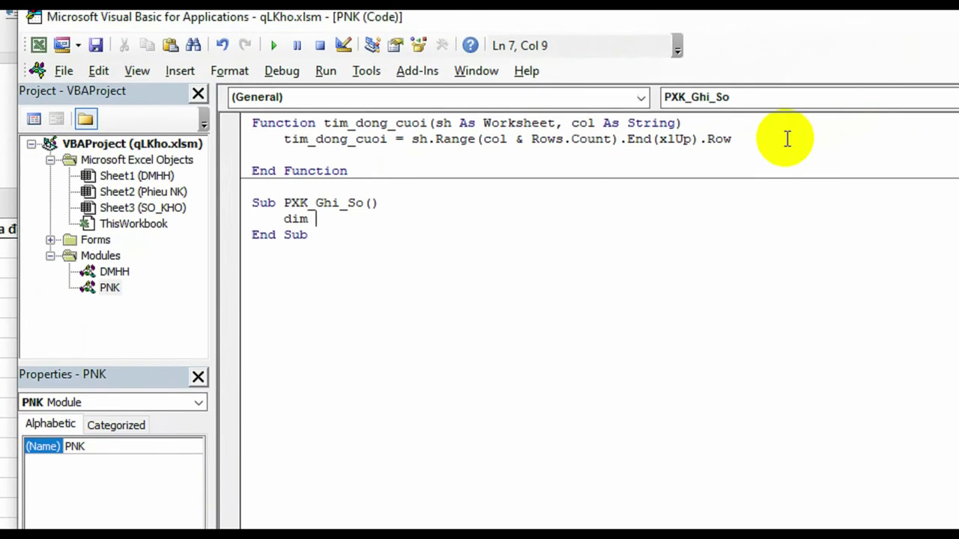
text(lr)
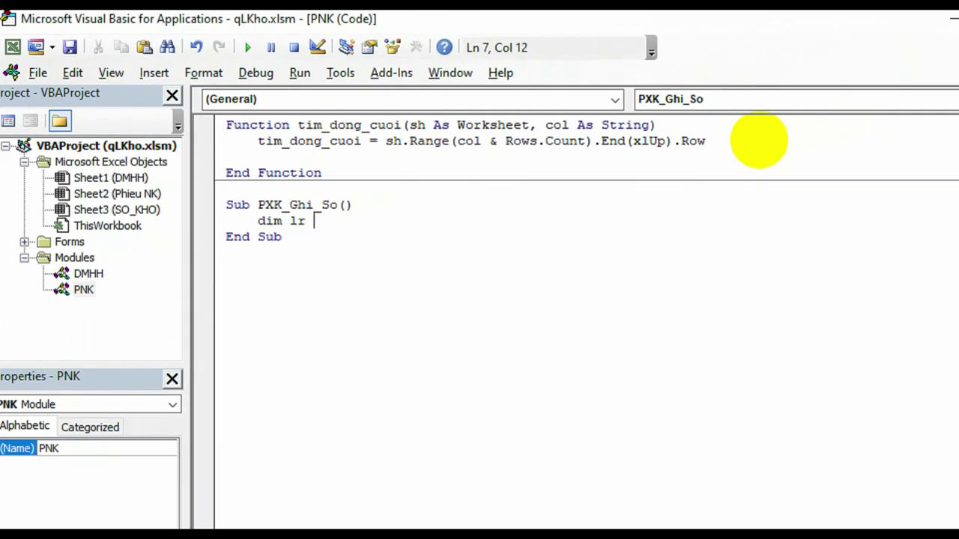
text( as lo)
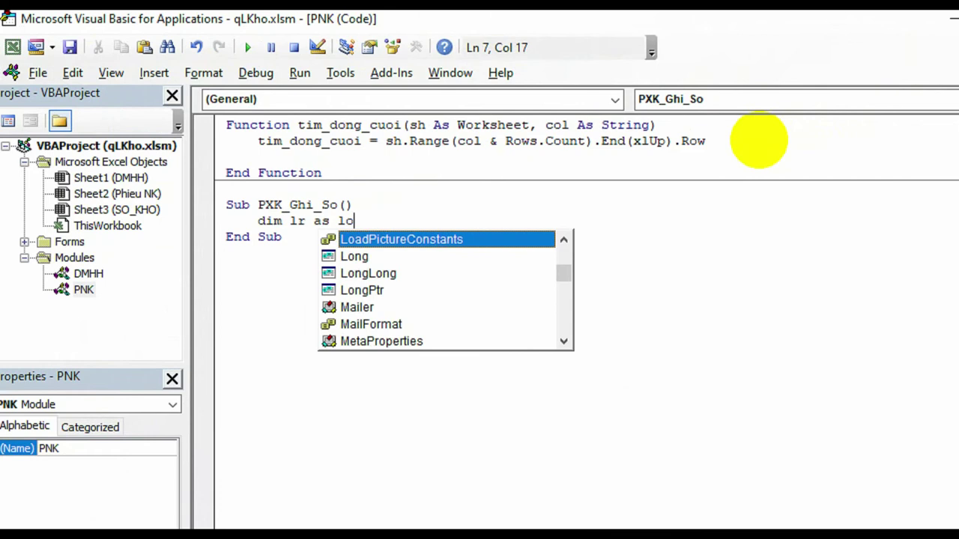
text(ng)
key(Return)
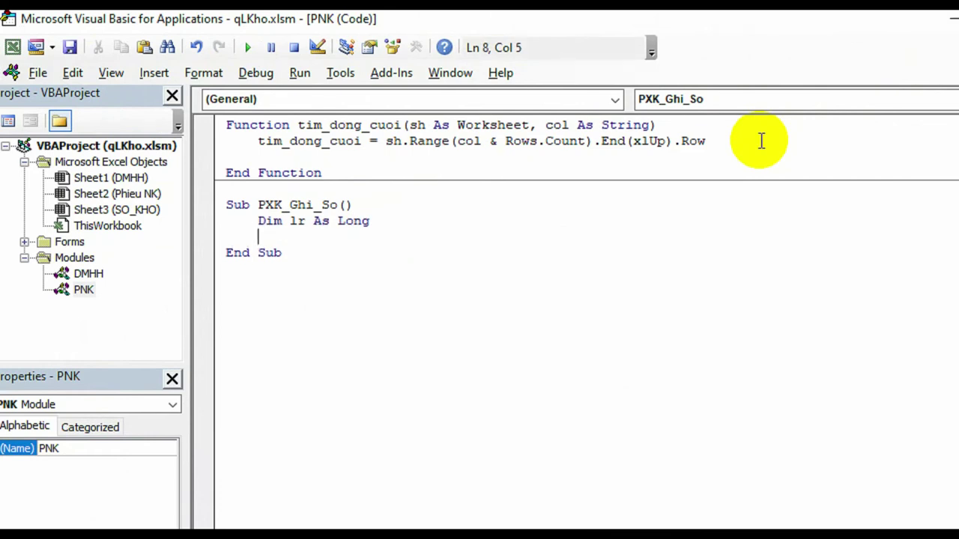
text(dim)
text( lr )
text(PX)
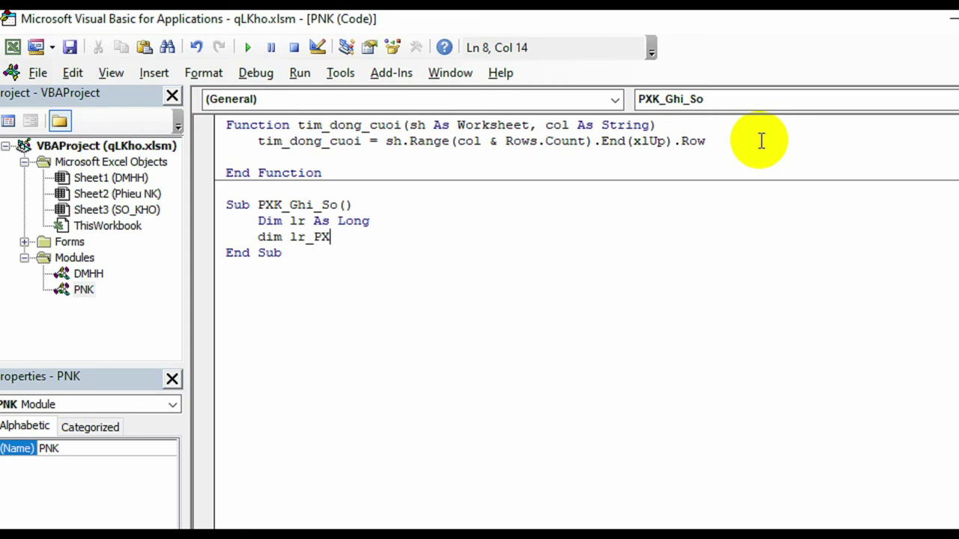
text(L)
key(BackSpace)
text(K as )
text(lon)
key(Return)
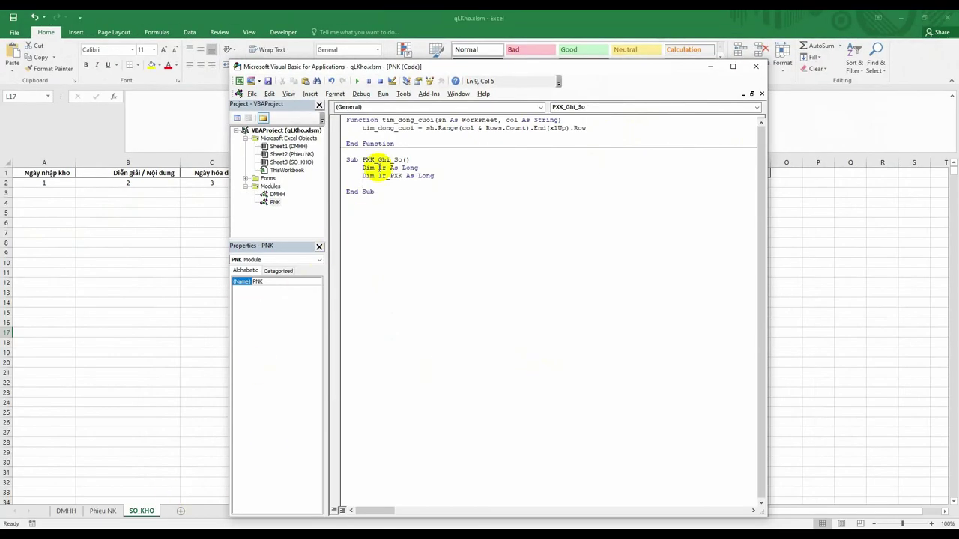
Look over SO_KHO rows 6 to 10 and the empty Phieu NK item rows 14–15, then return to the code
double_click(384, 160)
key(alt+F11)
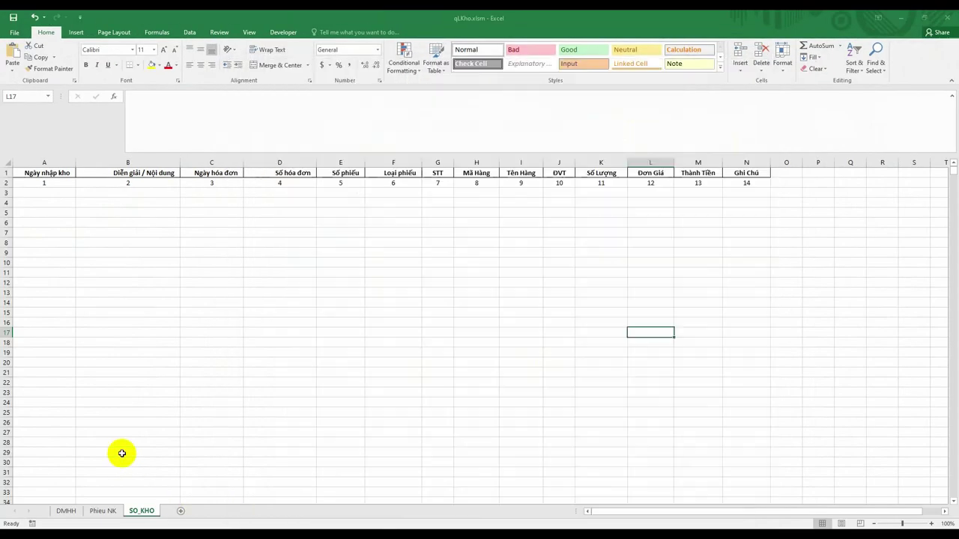
click(122, 453)
drag(71, 227, 788, 259)
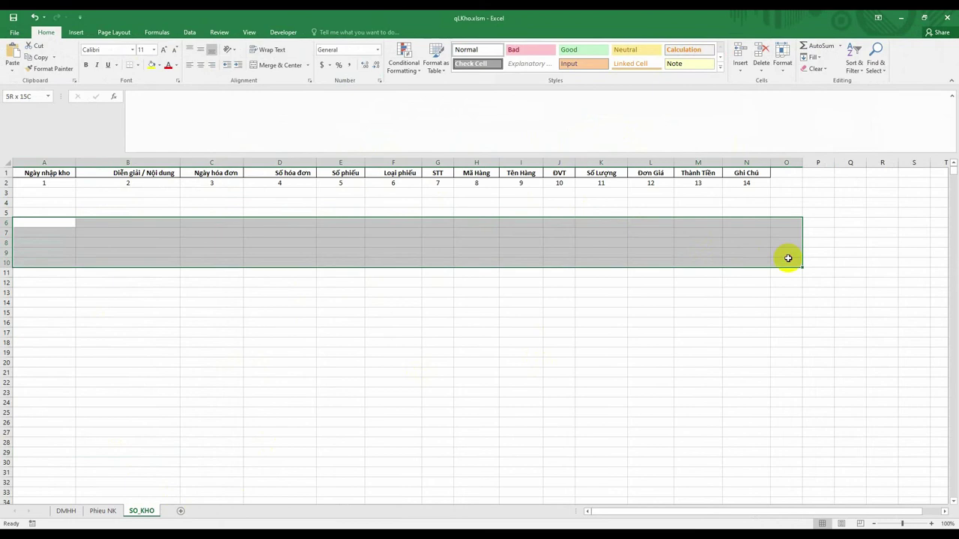
click(101, 509)
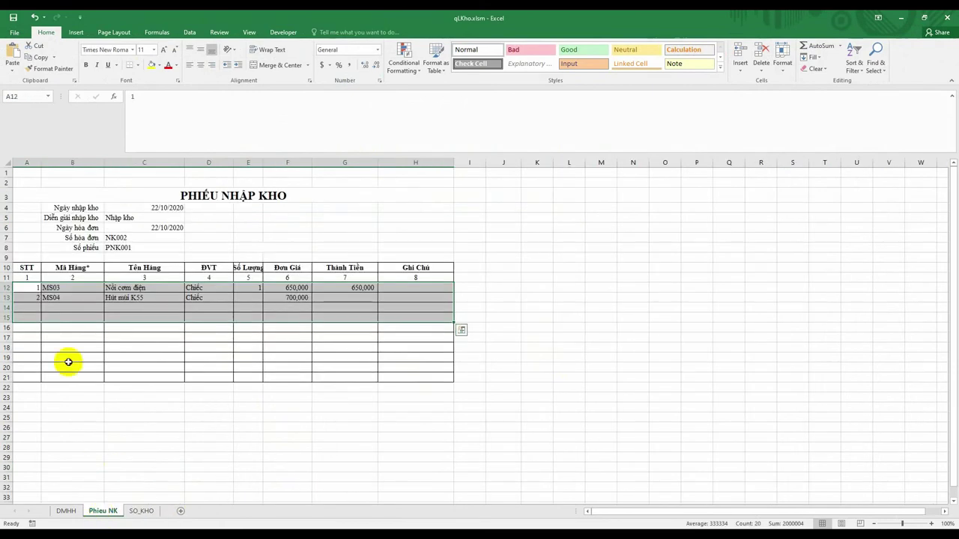
drag(36, 307, 374, 317)
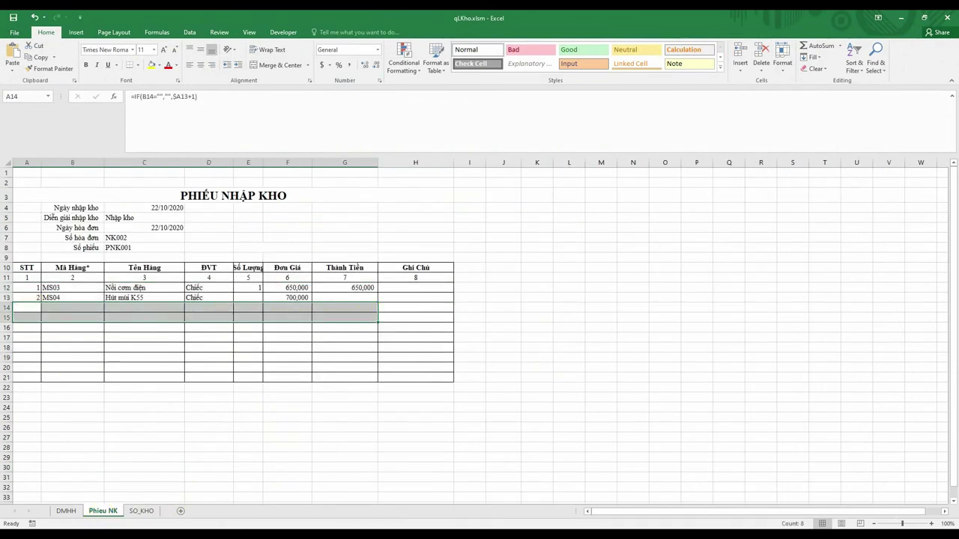
click(367, 502)
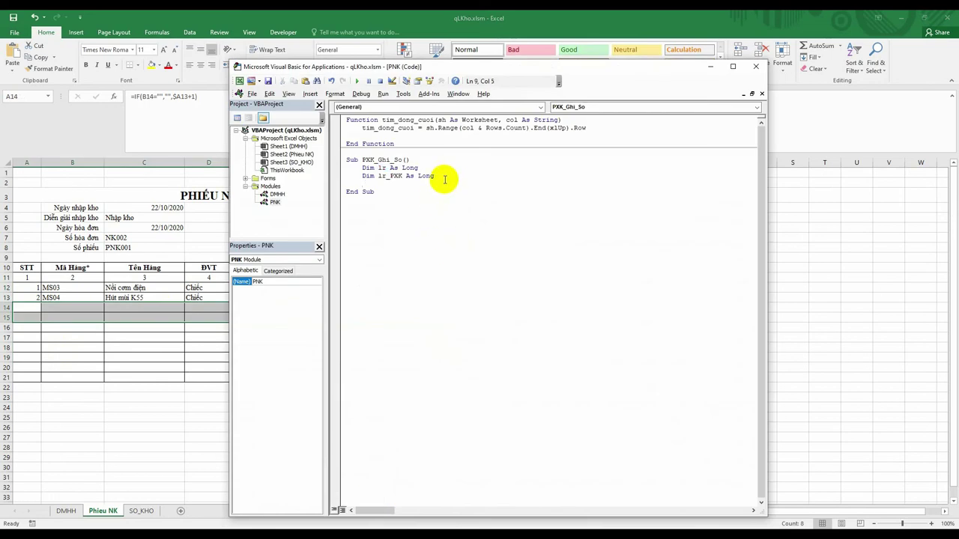
On a new line before End Sub, begin typing lr = tim_dong_cuoi(sheet3,
key(Return)
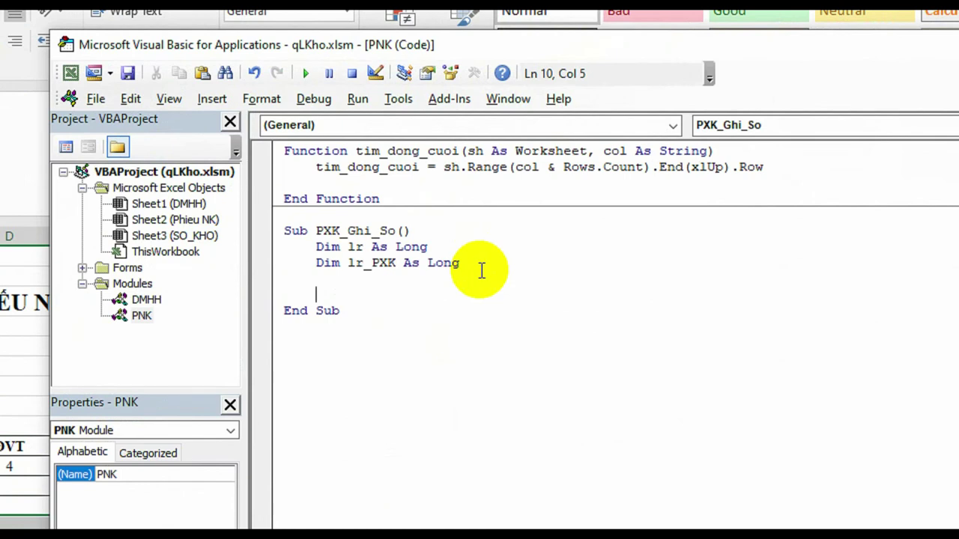
key(Up)
key(Down)
text(lr)
text( = t)
text(im)
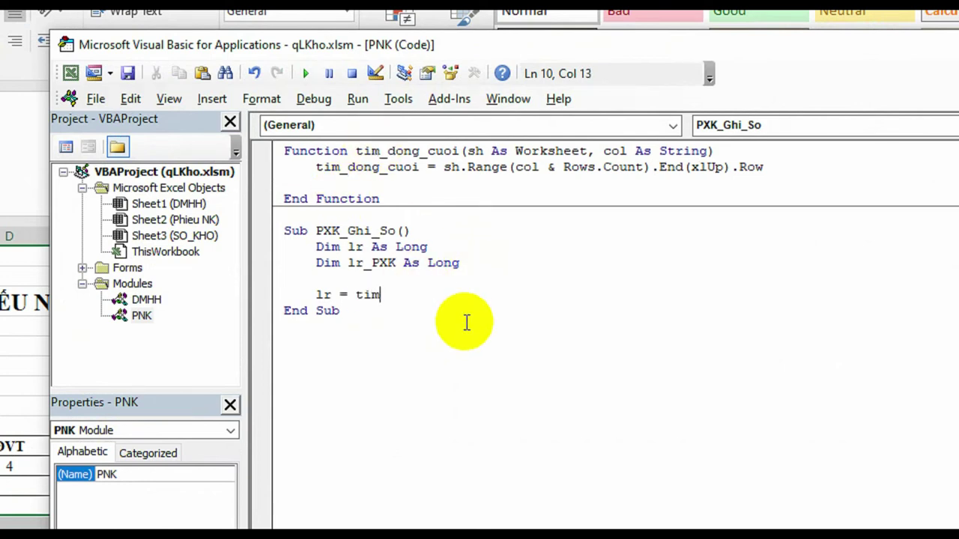
text(_dong_)
text(cuoi)
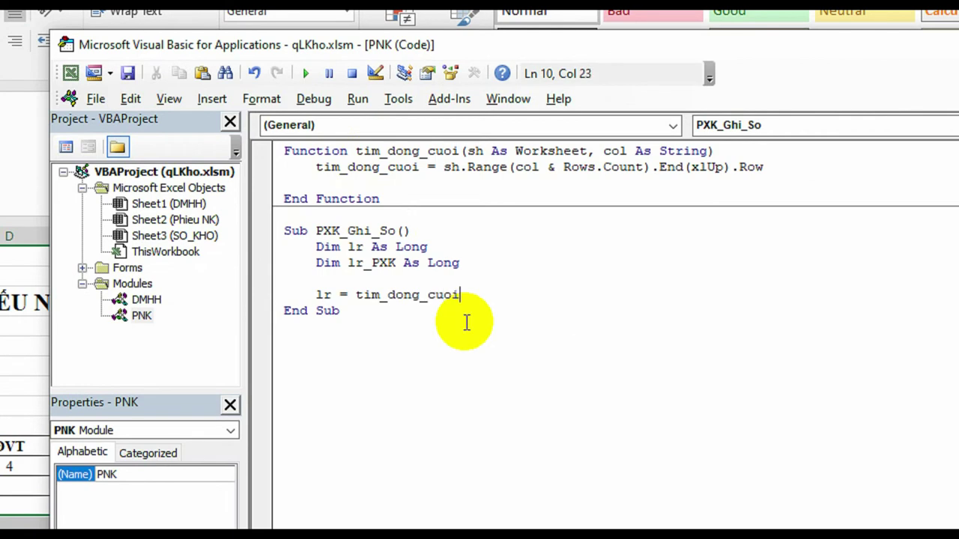
text(()
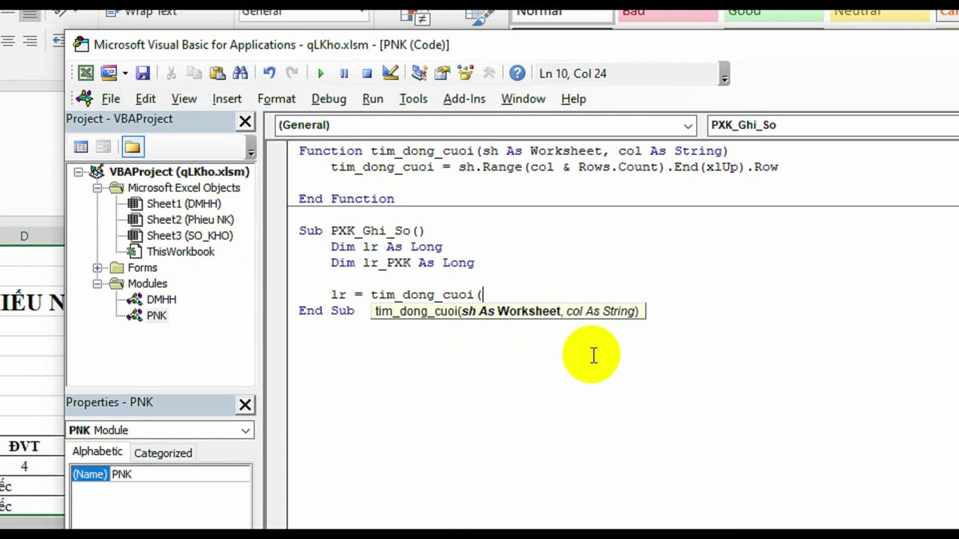
text(sheet3)
text(,)
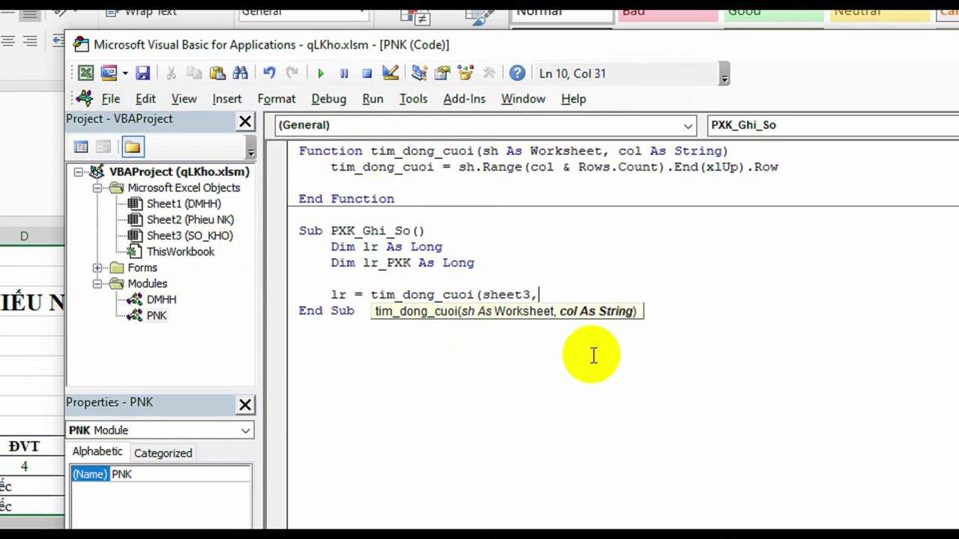
text(")
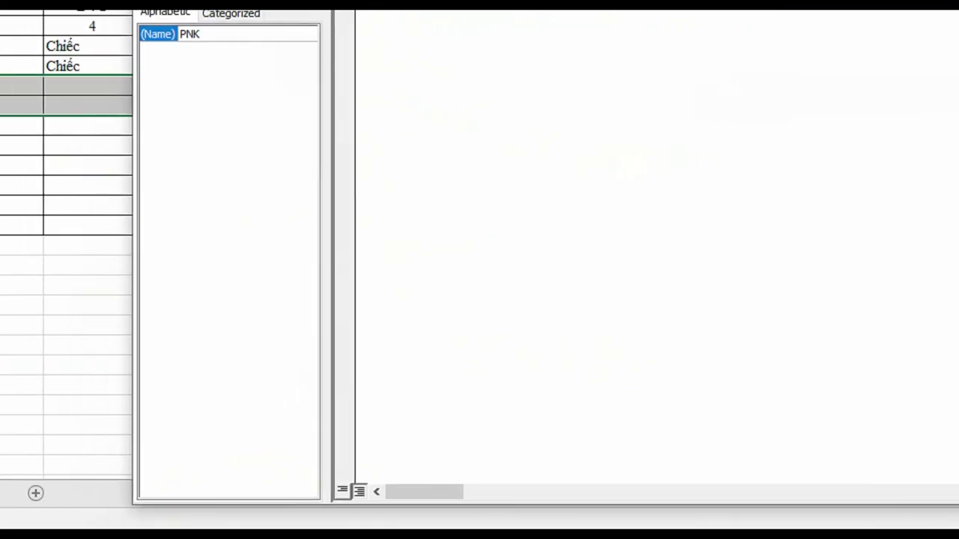
After checking SO_KHO, complete the line as lr = tim_dong_cuoi(Sheet3, "A") + 1
mouse_move(284, 528)
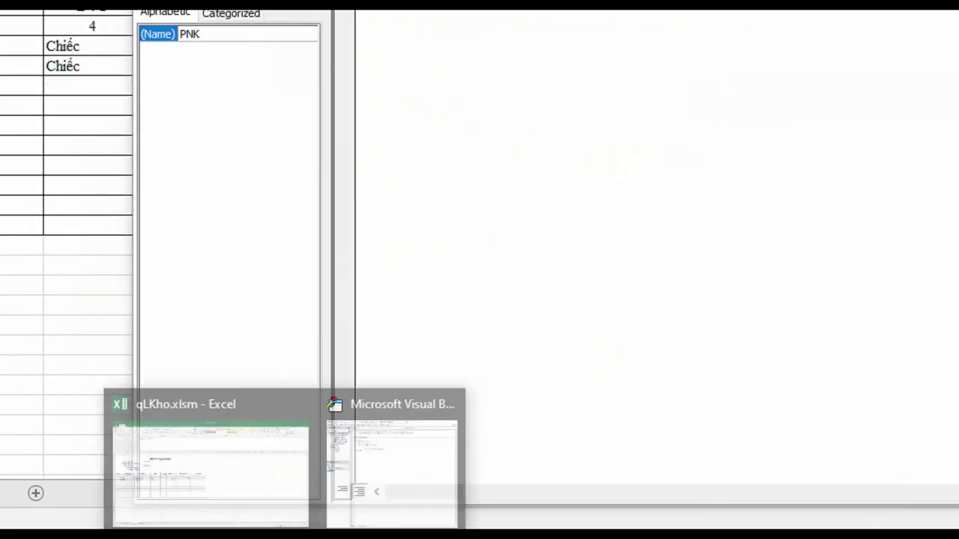
click(263, 483)
click(97, 492)
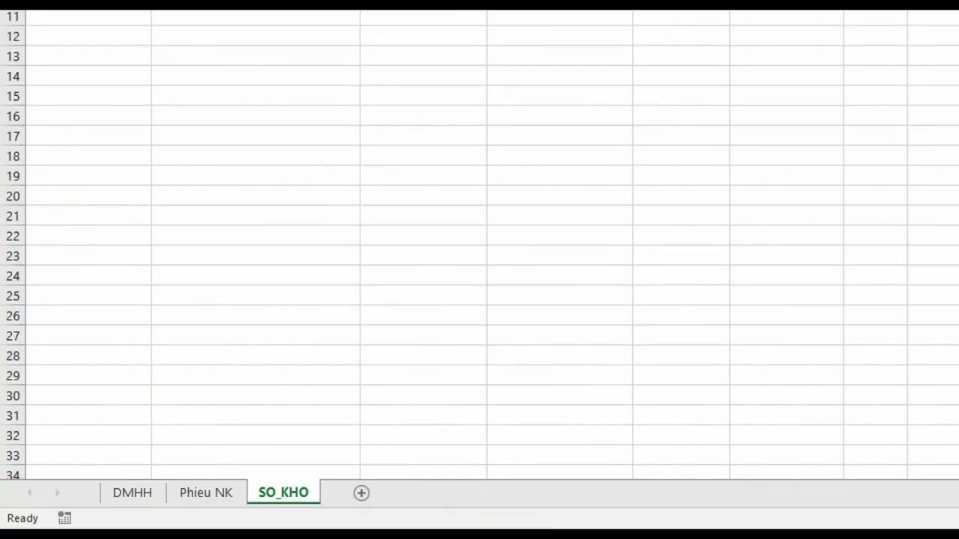
click(696, 471)
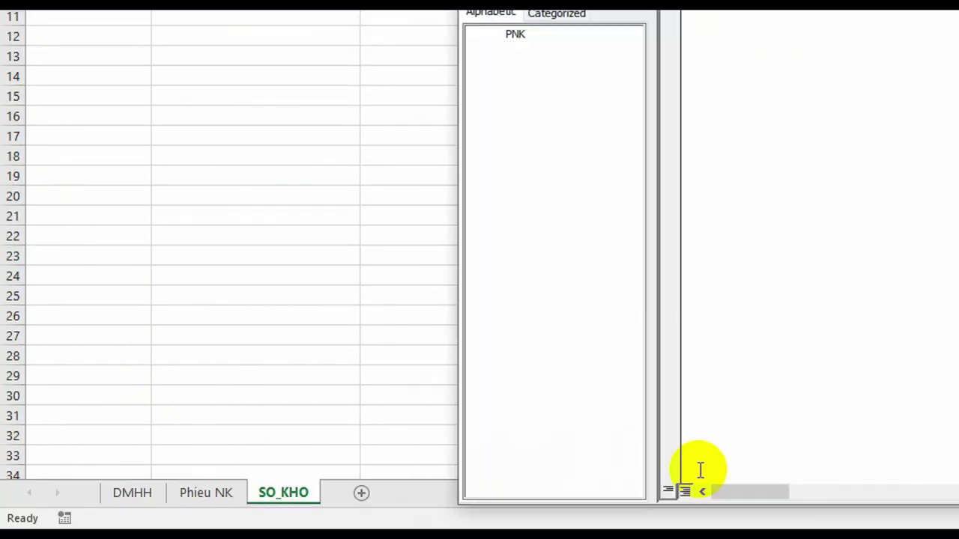
text(A")
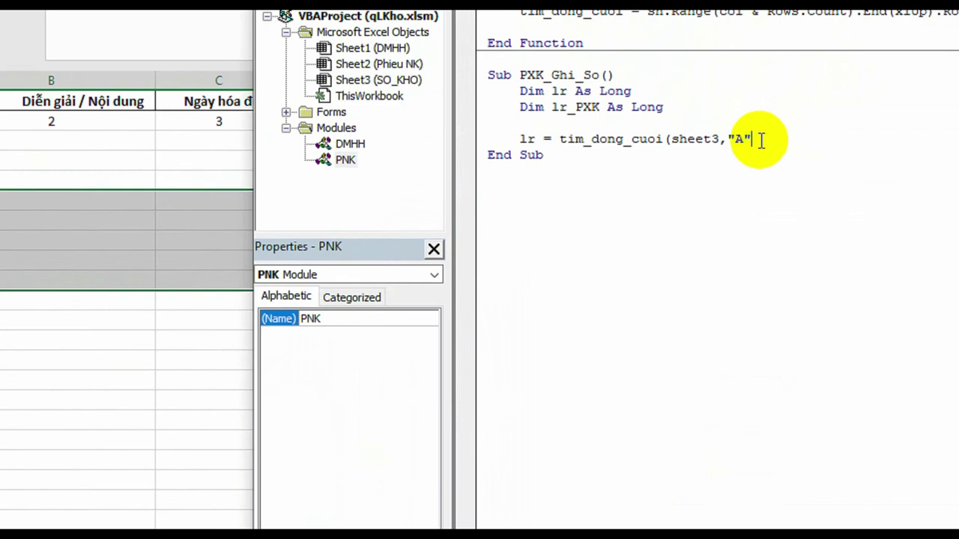
text())
text( + 1)
key(Return)
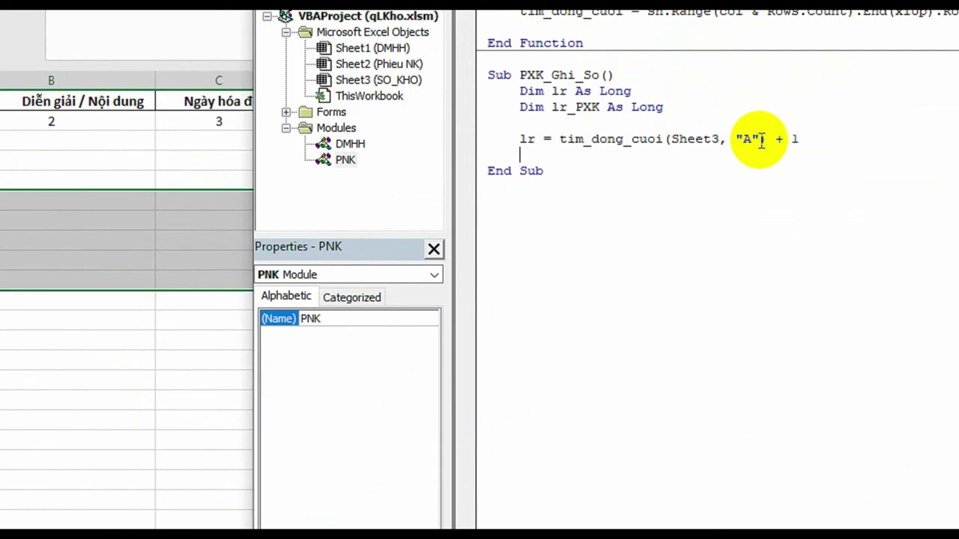
Begin lr_PXK = tim_dong_cuoi(Sheet2, and check the item codes in Phieu NK column B
text(lr)
text(_)
text(PXK)
text( = t)
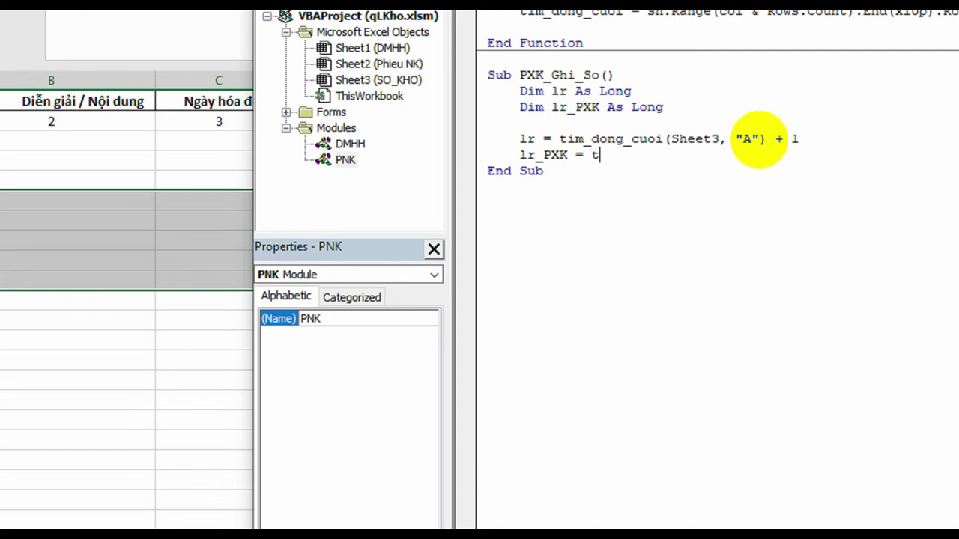
text(im_d)
text(ong))
key(BackSpace)
text(_cuoi)
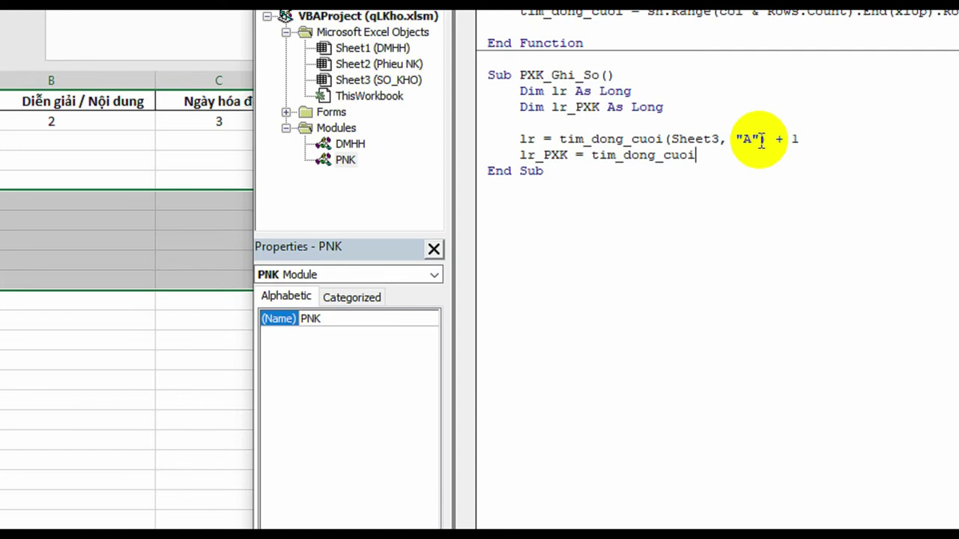
text(()
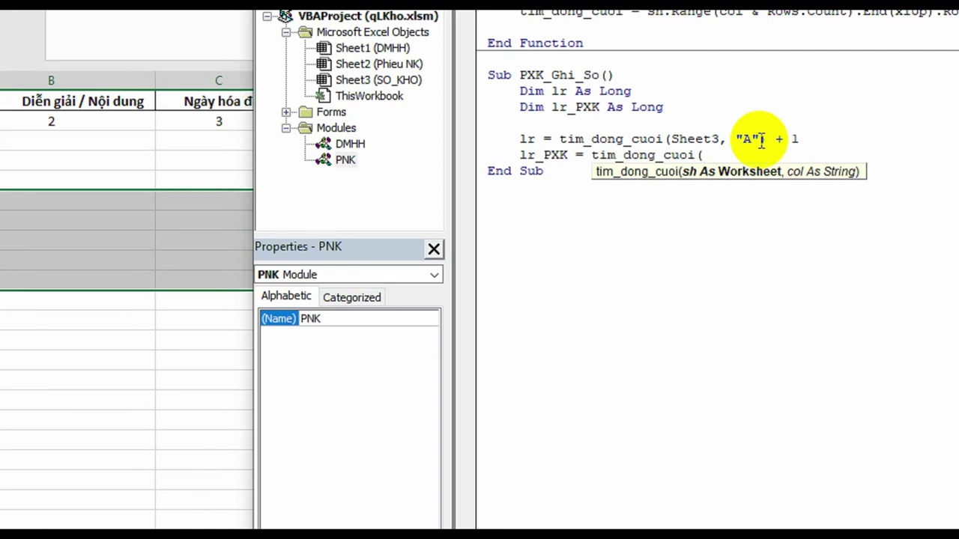
text(sheet2)
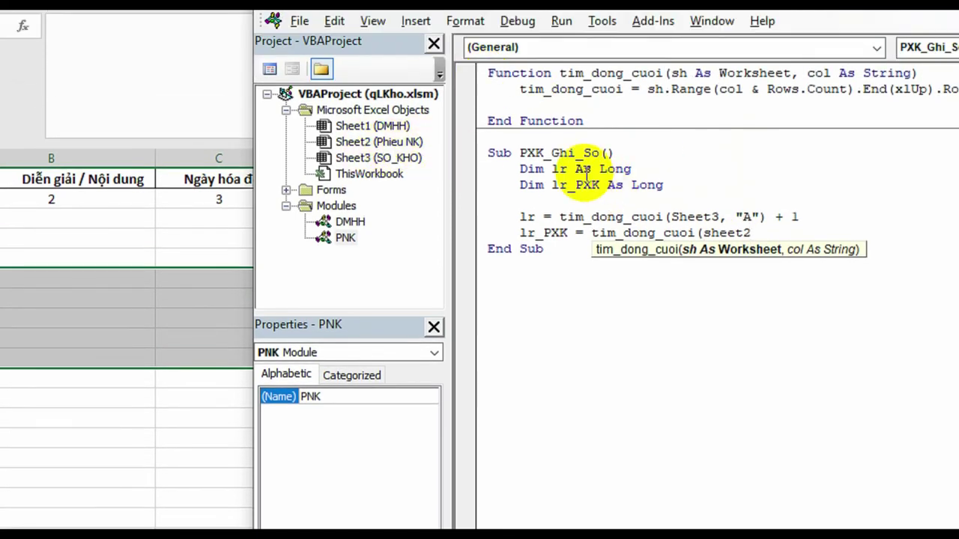
text(,)
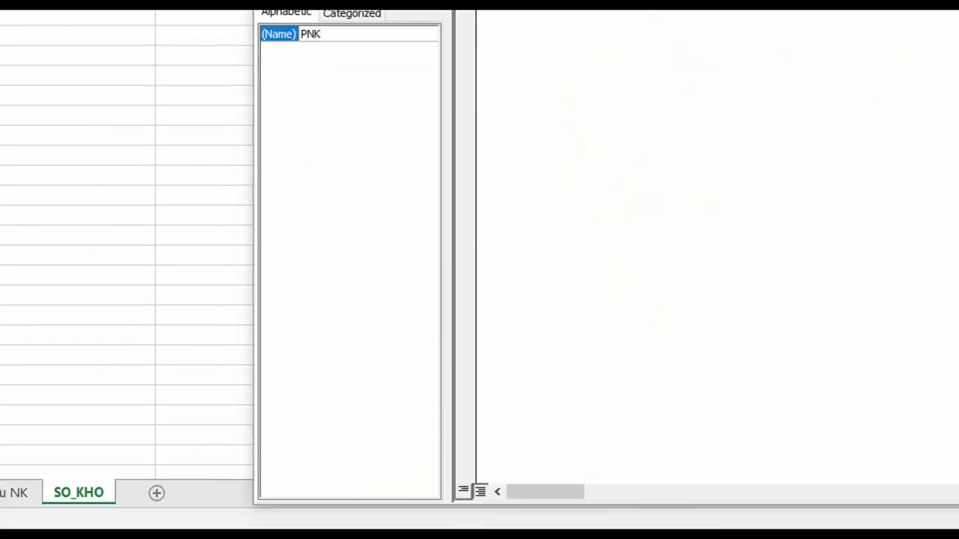
click(317, 489)
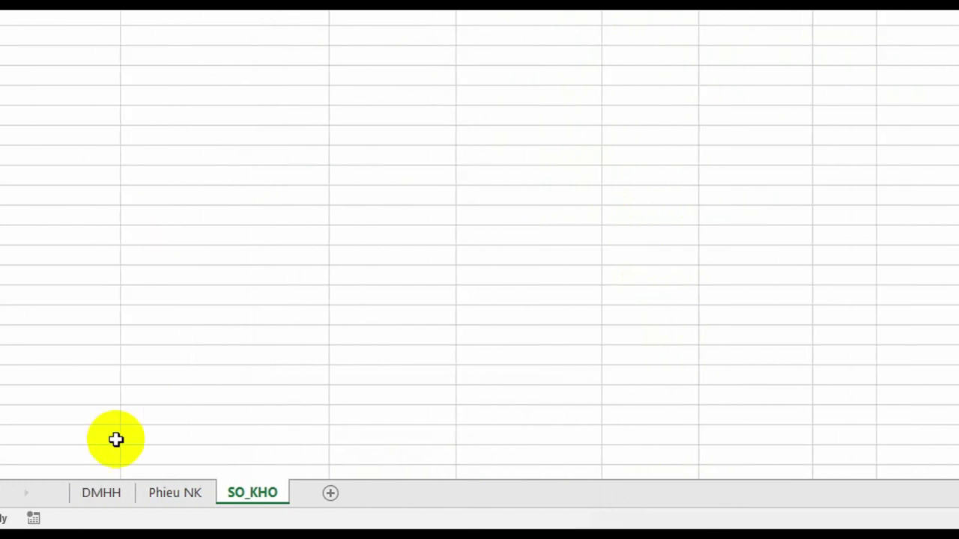
click(199, 500)
click(123, 178)
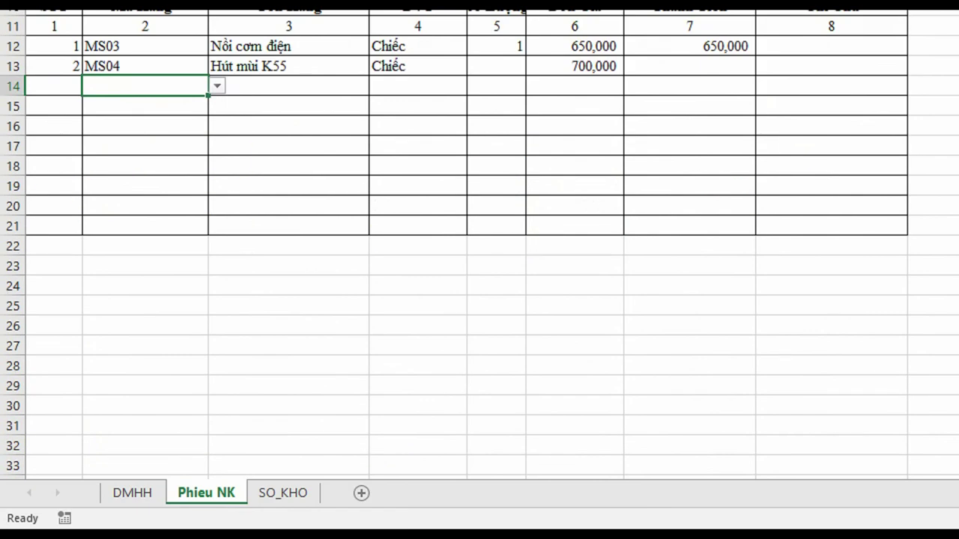
click(689, 471)
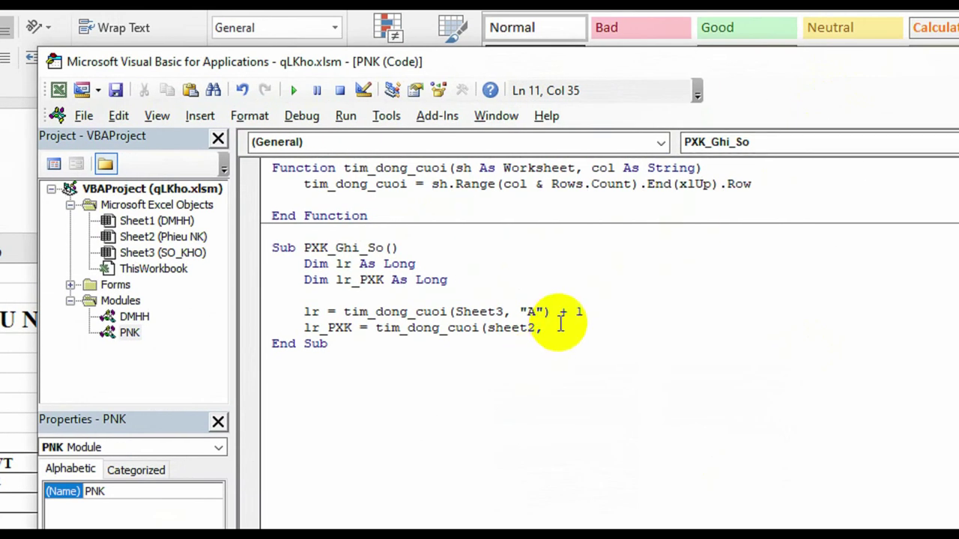
text("B)
Close it with "B") and add two blank lines before End Sub
text(")
text())
key(Return)
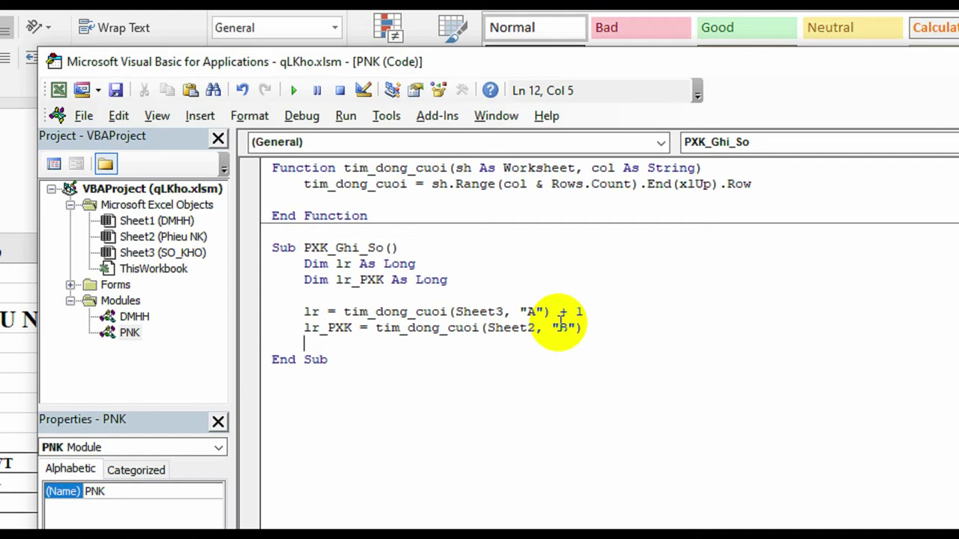
key(Return)
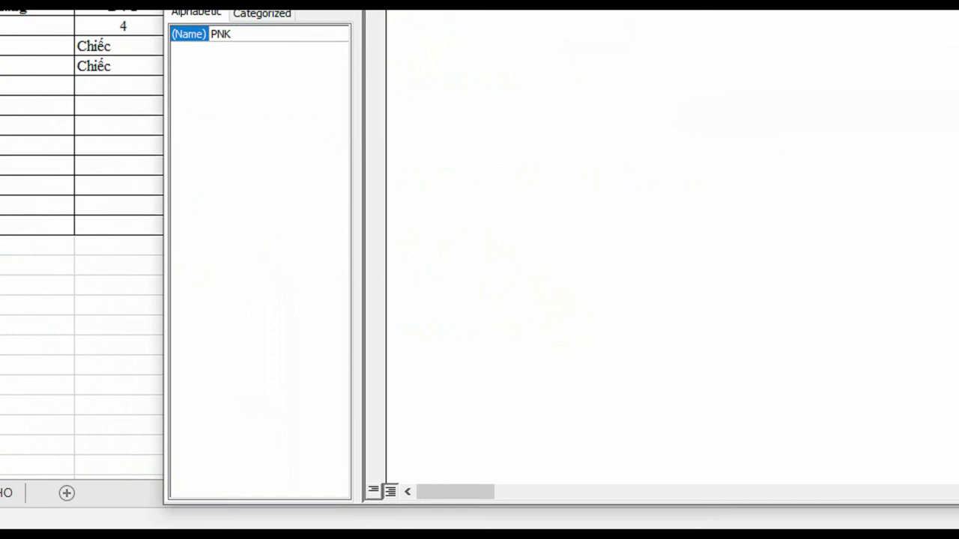
mouse_move(315, 536)
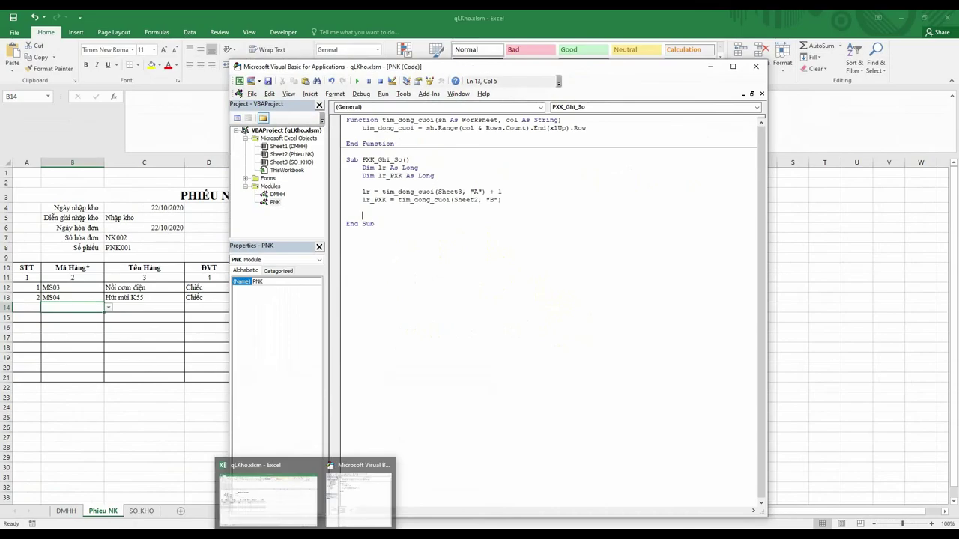
click(268, 509)
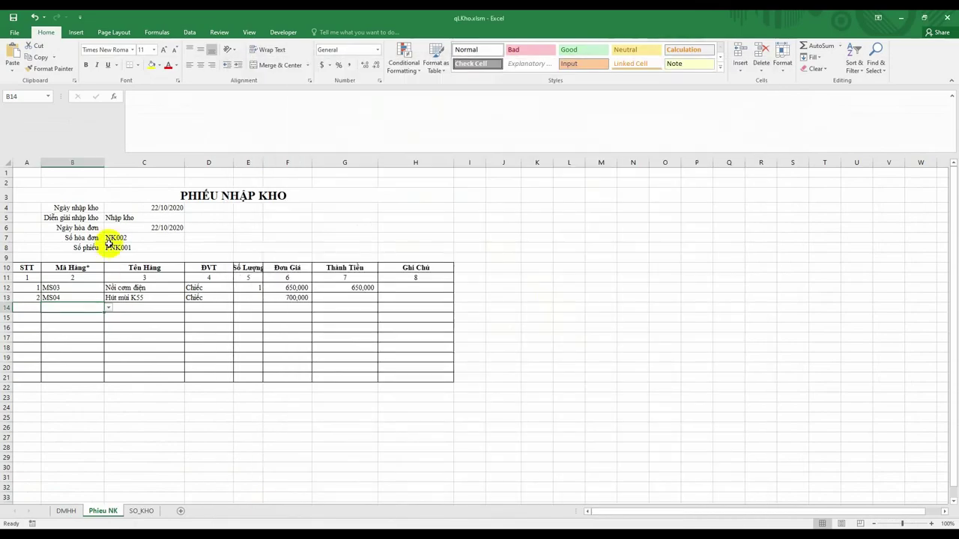
click(132, 208)
click(128, 249)
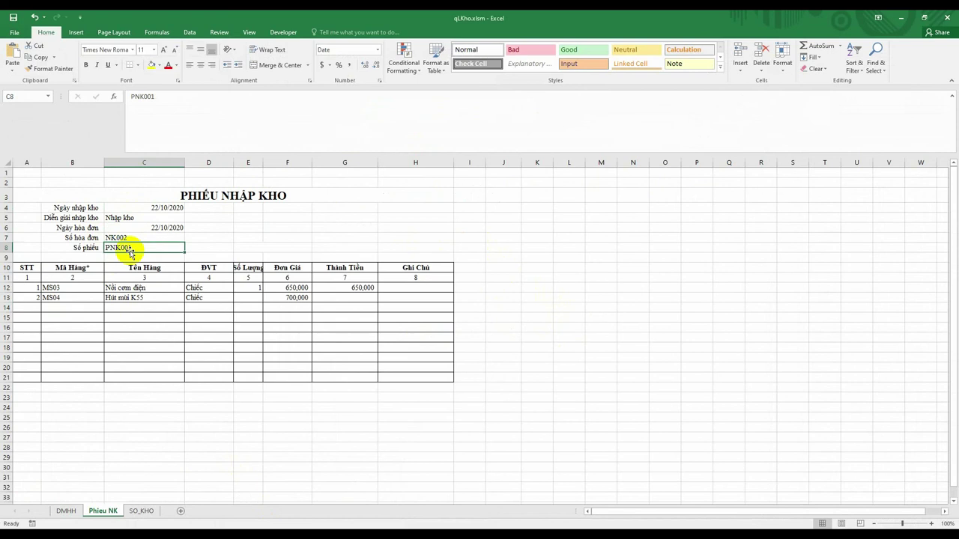
drag(120, 196, 124, 239)
click(143, 511)
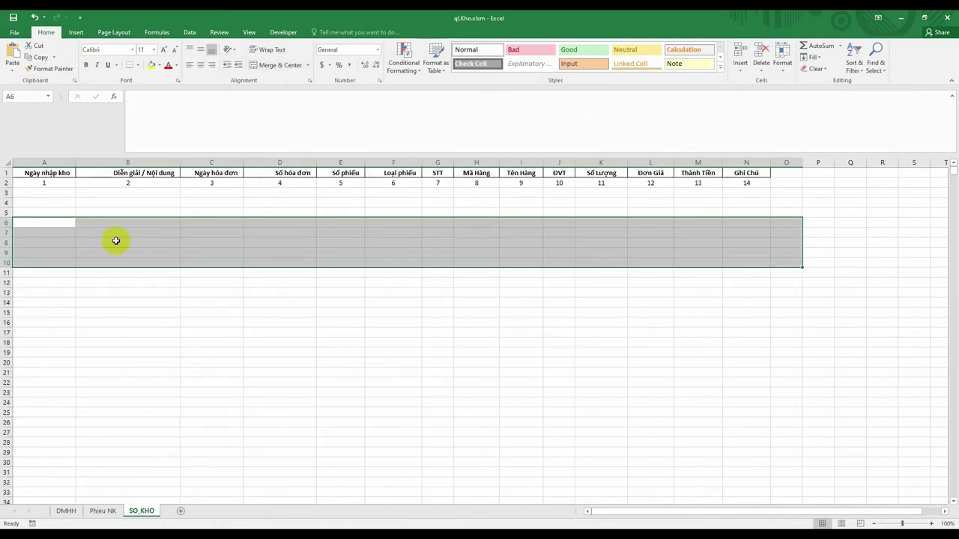
click(42, 183)
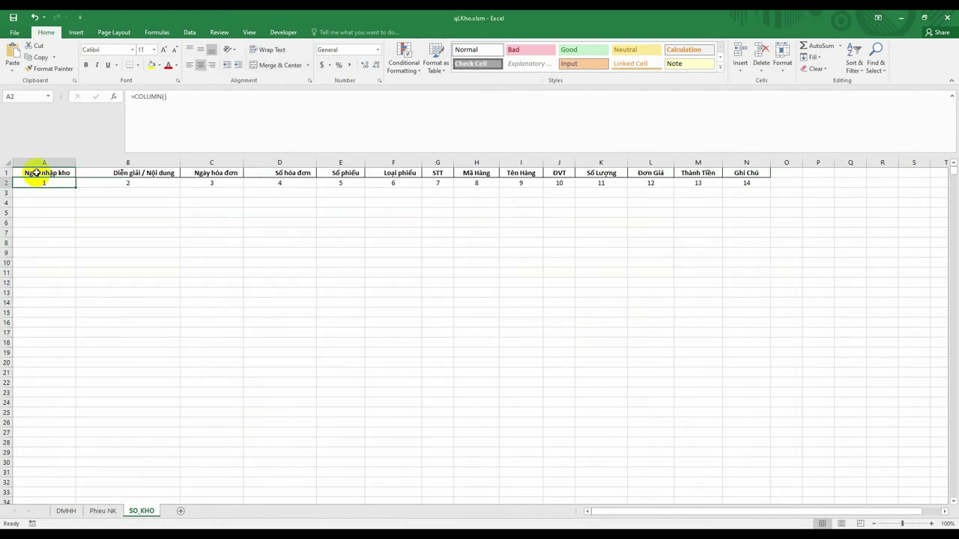
click(344, 193)
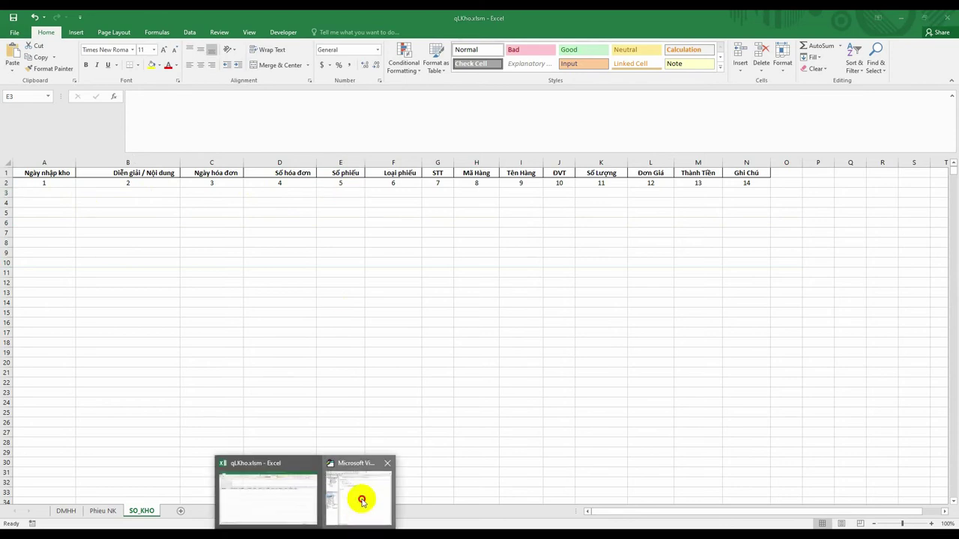
click(364, 499)
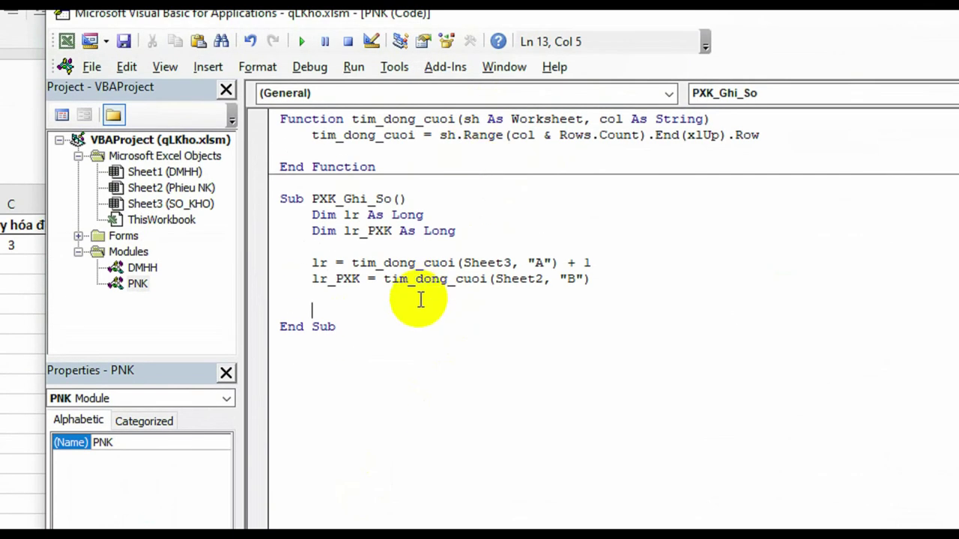
Type sheet3.Range("A" & lr ":E" & lr) = Application.Transpose(sheet2.Range("C4:C8"))
text(she)
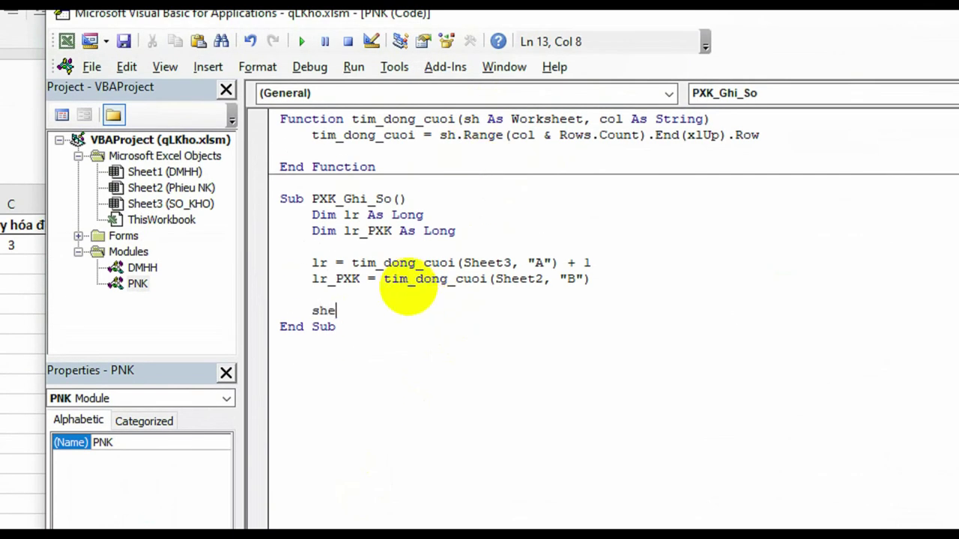
text(et3.)
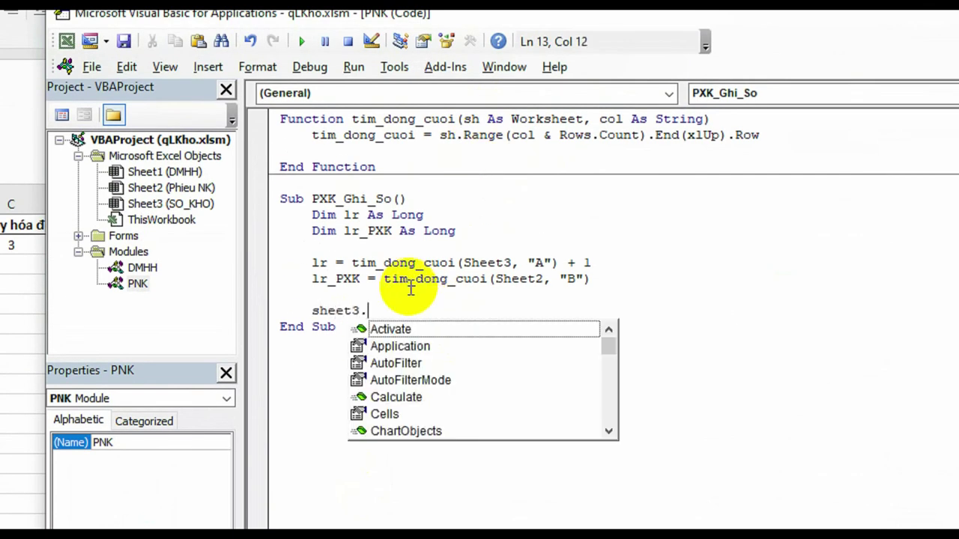
text(rang)
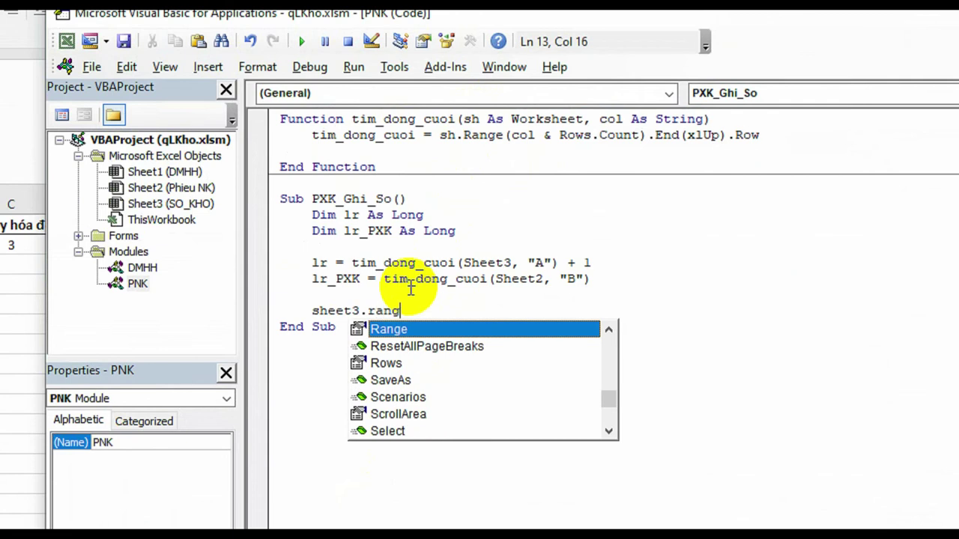
text(e()
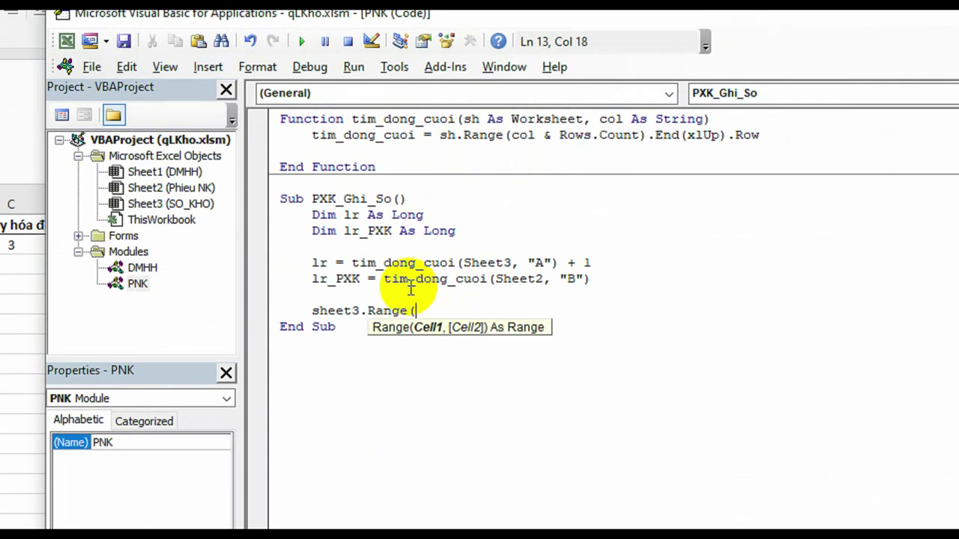
text("A" )
text(&)
text( l)
text(r)
text( ")
text(:E")
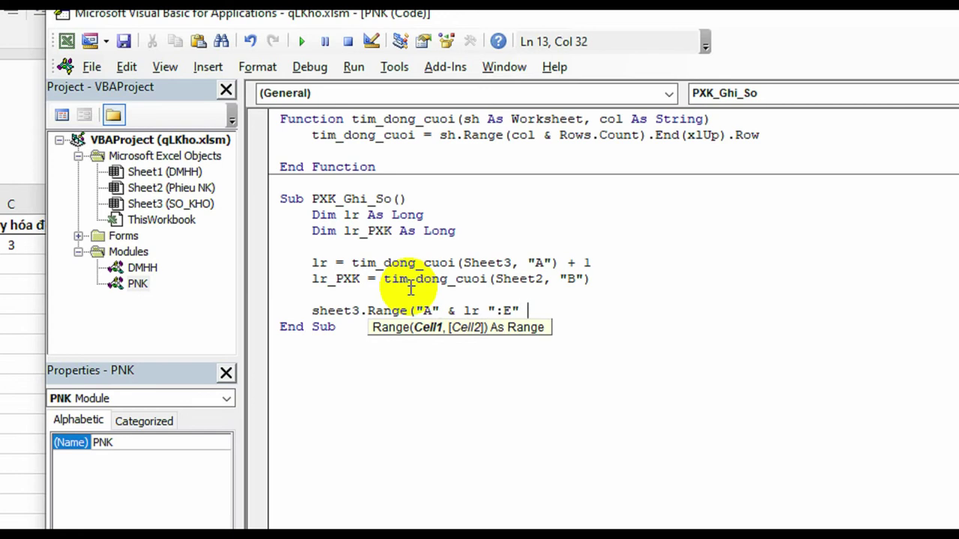
text( & lr)
text( ))
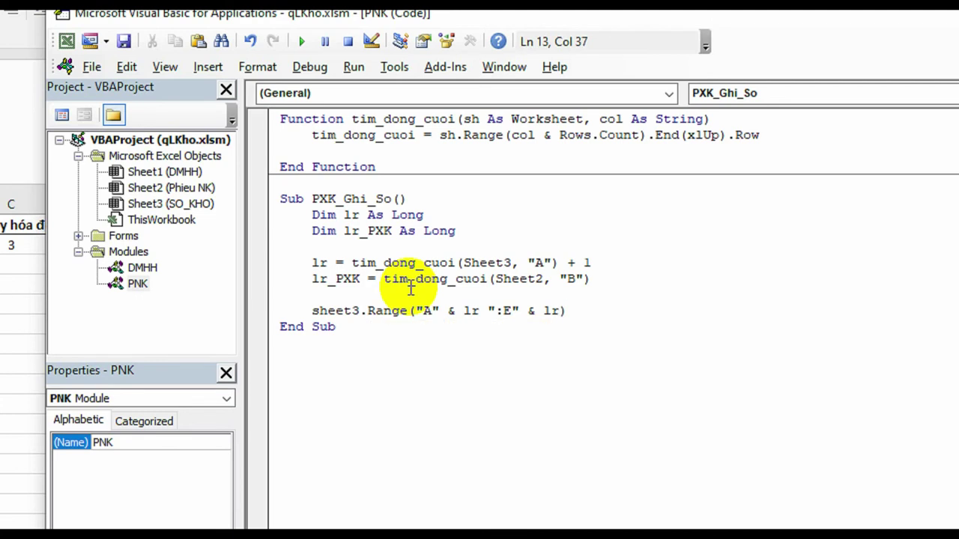
text( = )
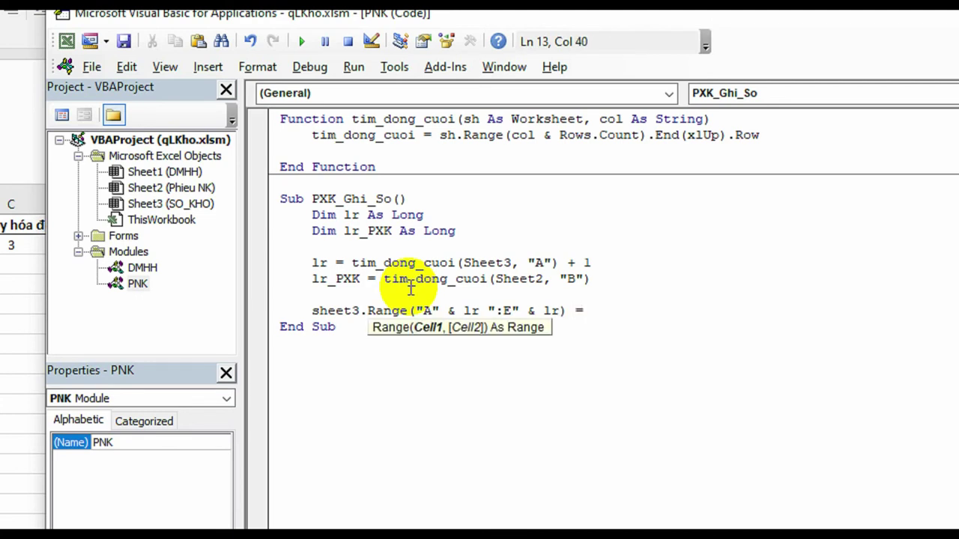
text(Ap)
text(plic)
key(BackSpace)
text(cation)
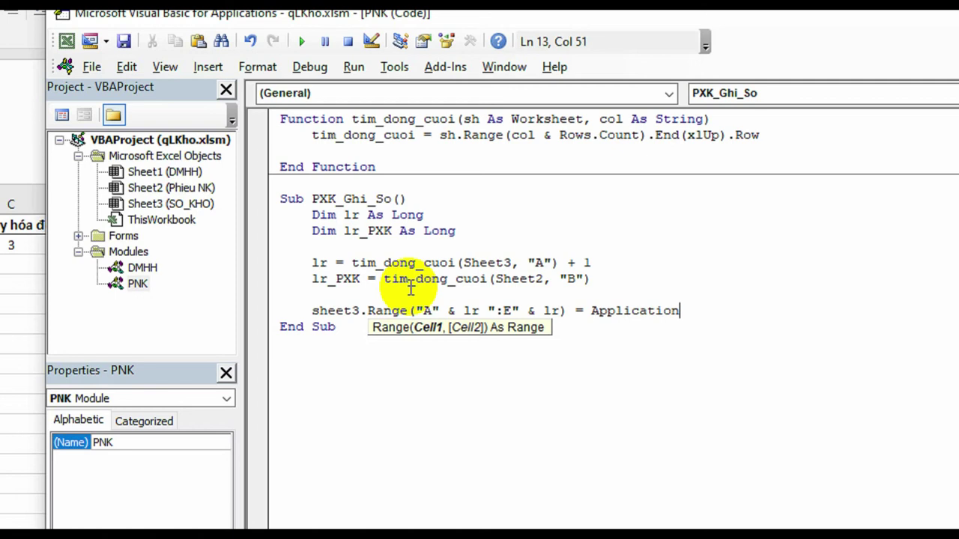
text(.)
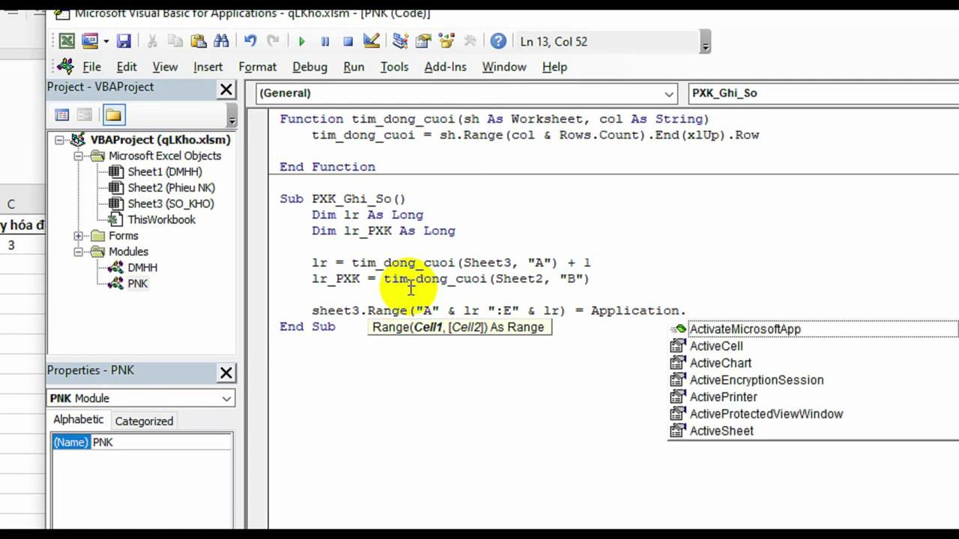
text(tr)
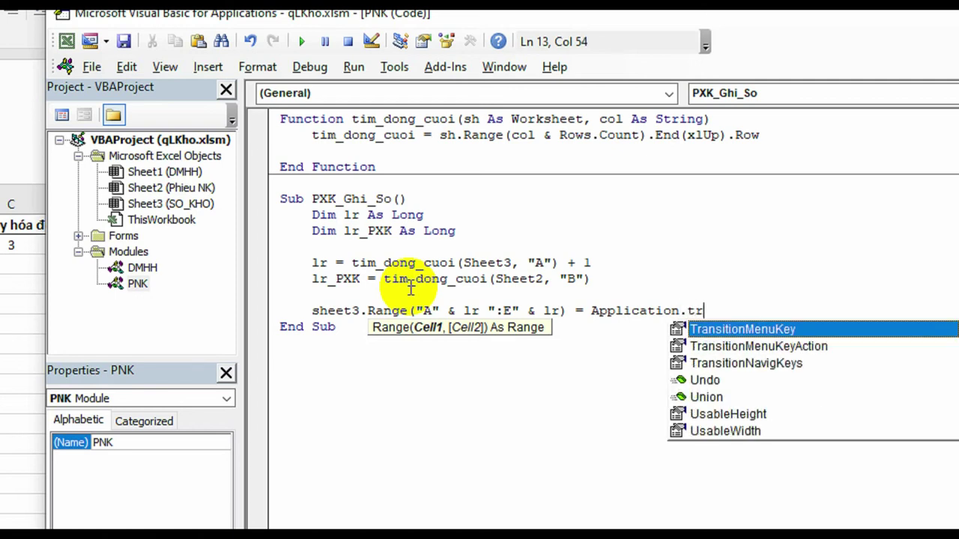
text(an)
text(s)
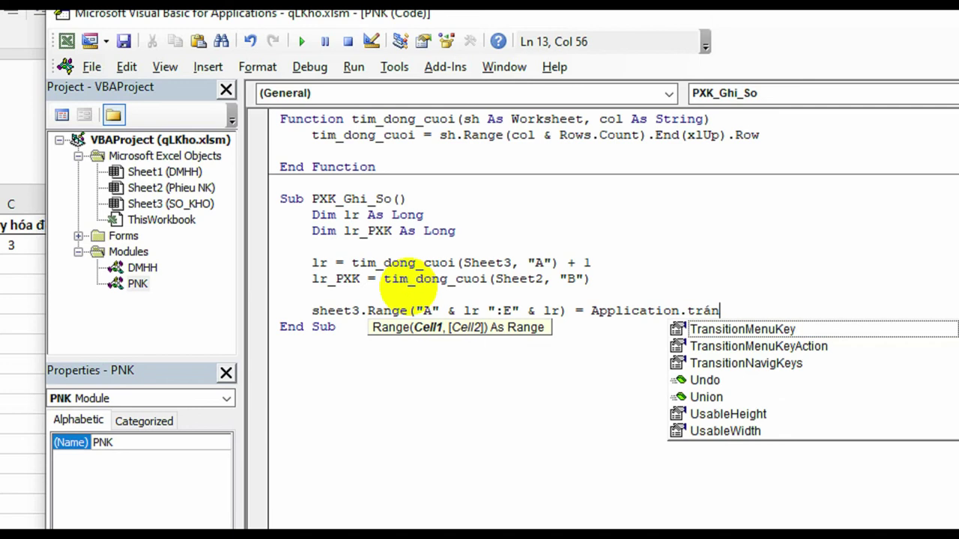
text(spos)
text(e(sh)
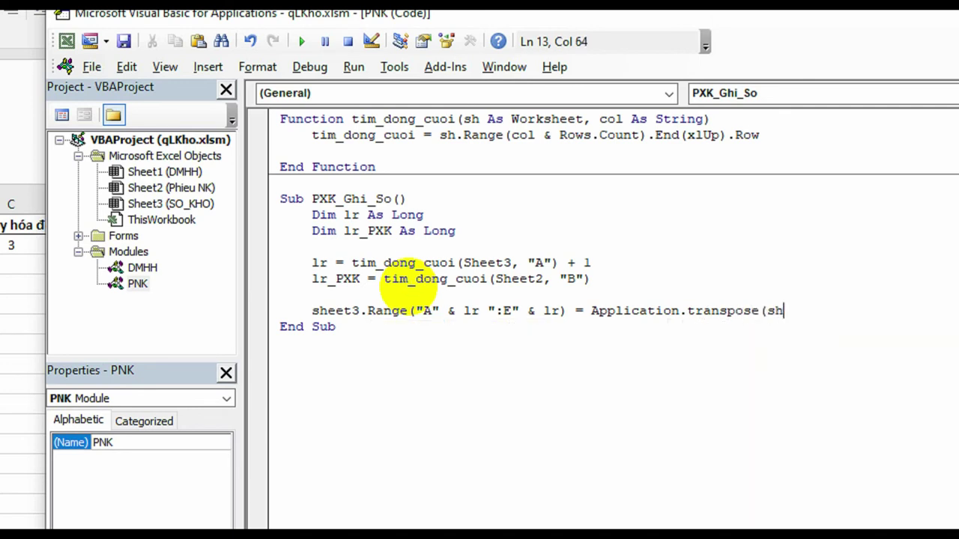
text(eet)
text(2.)
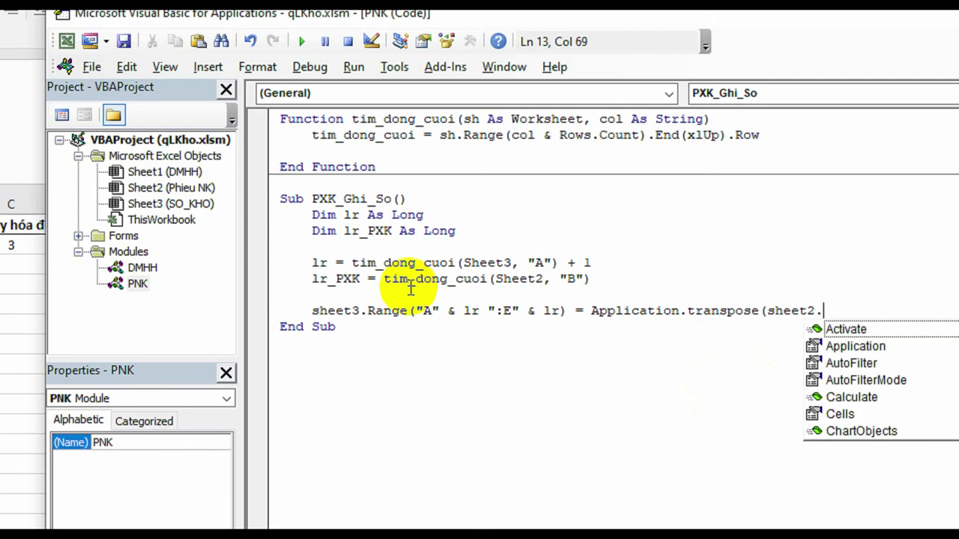
text(range)
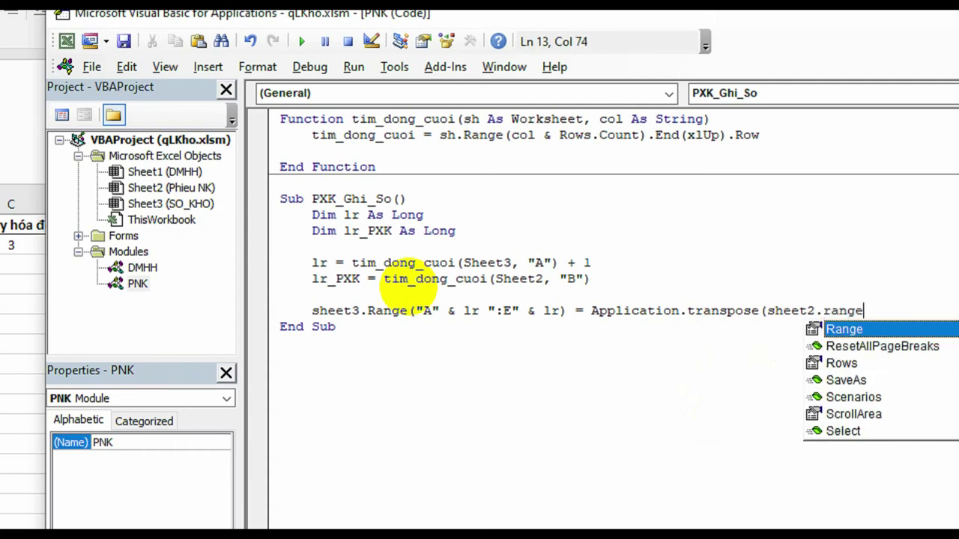
text(()
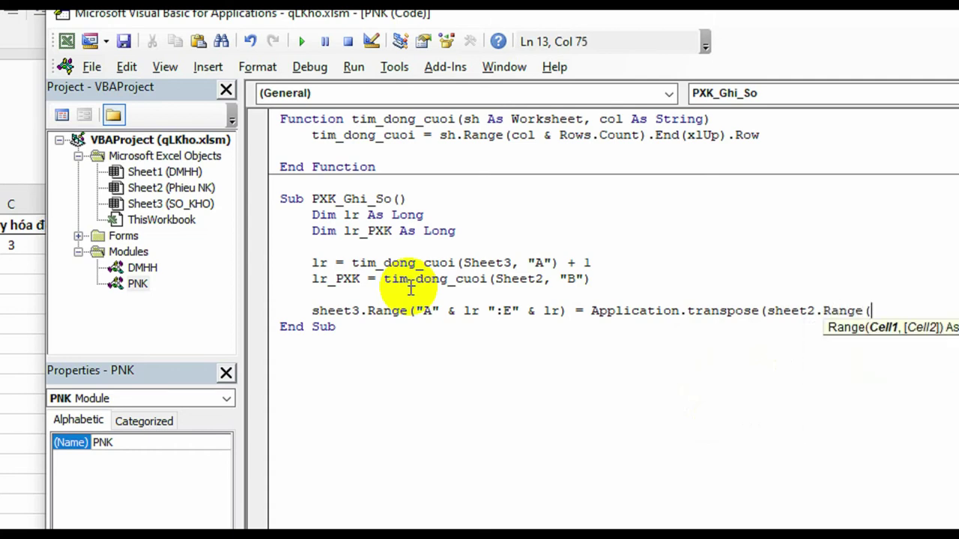
text("c)
key(BackSpace)
text(C4)
text(:C)
text(8")
text()))
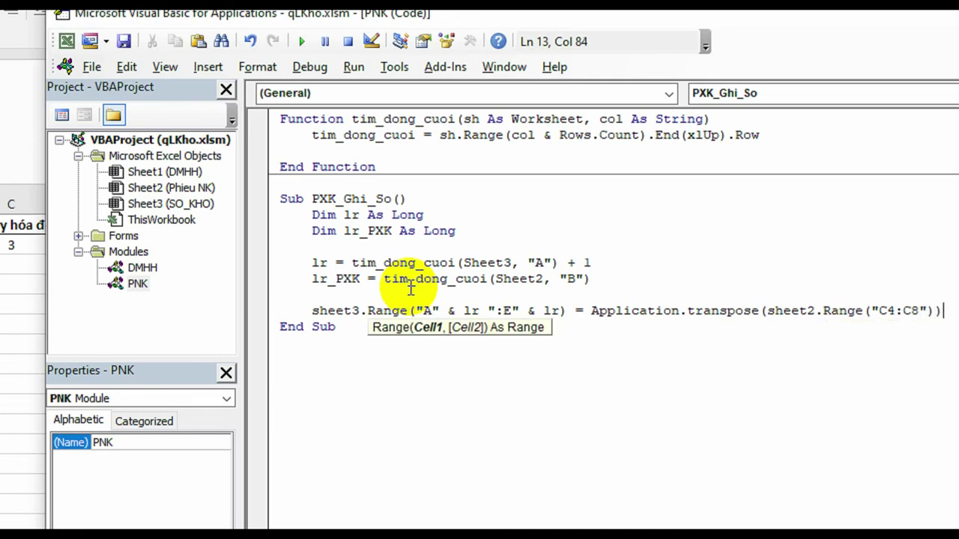
Clear the compile error by inserting the missing & between lr and ":E" in the Sheet3.Range line
key(Return)
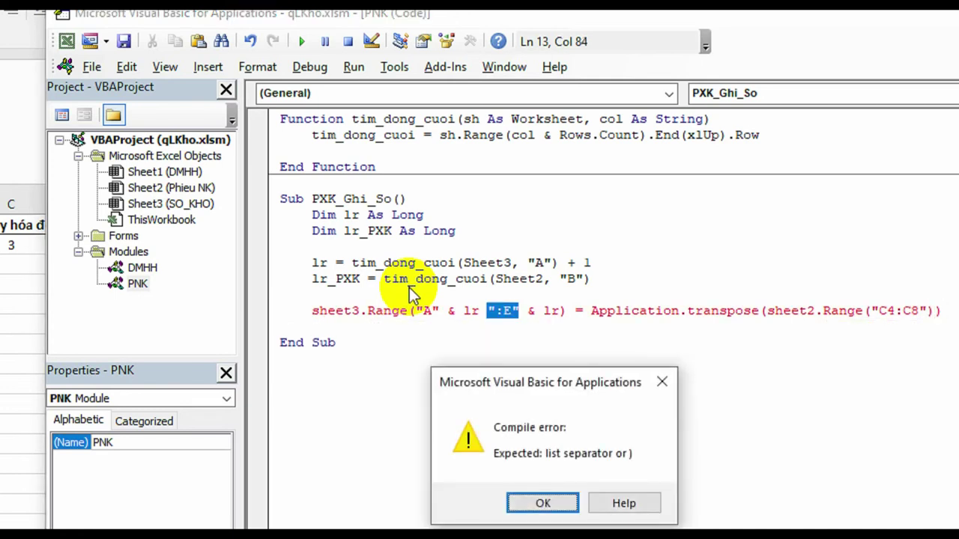
key(Return)
click(544, 361)
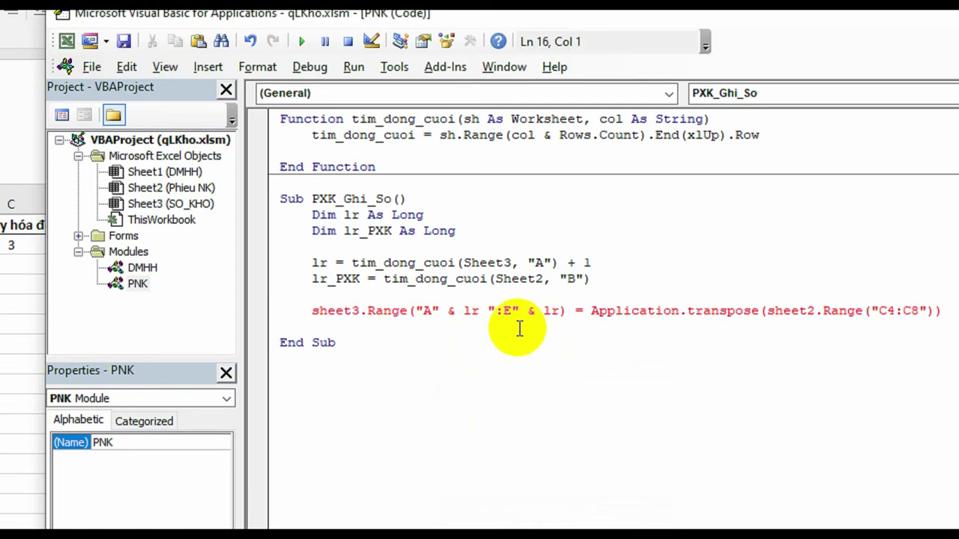
click(479, 309)
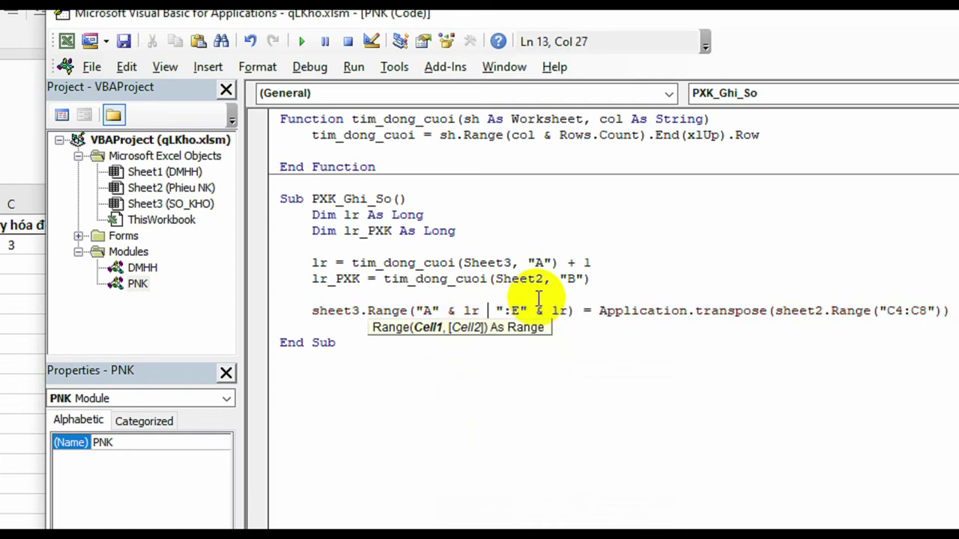
text(&)
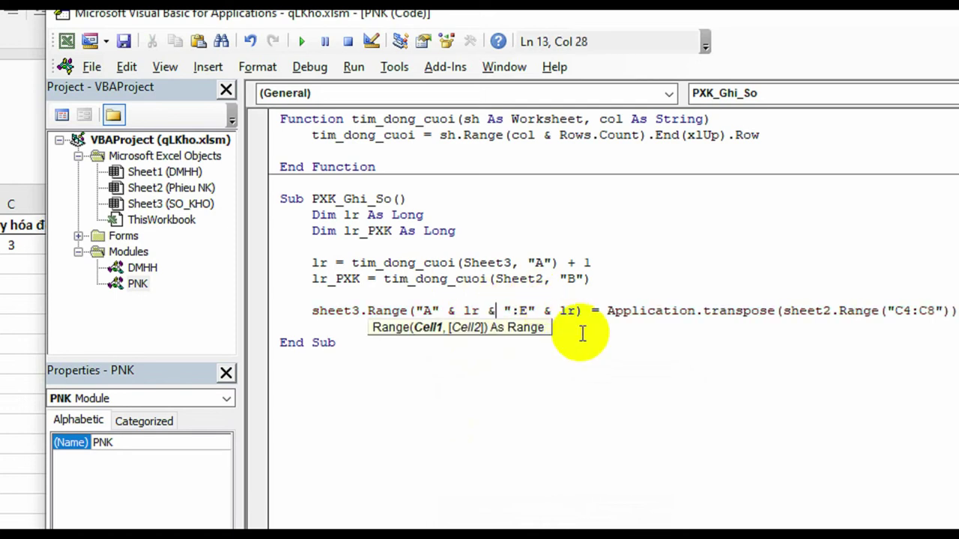
click(588, 343)
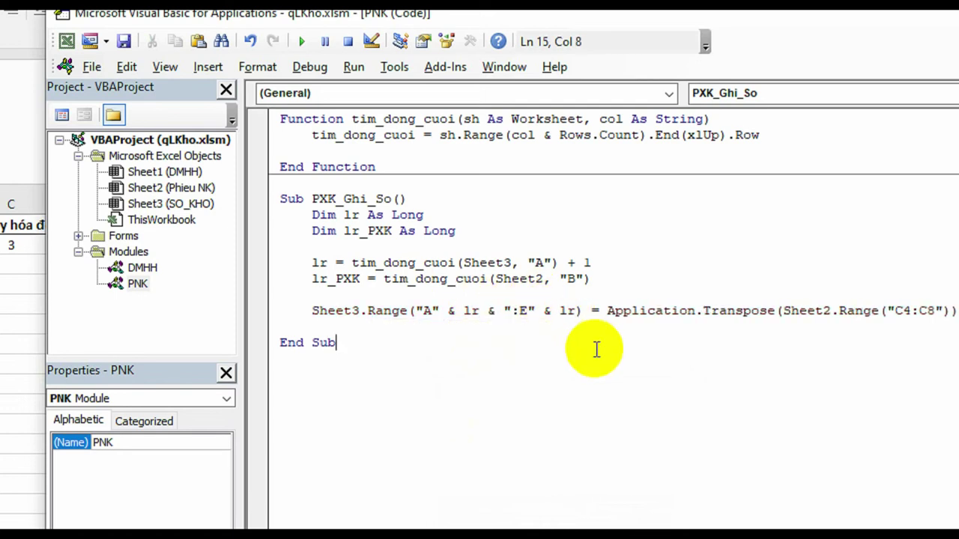
click(349, 325)
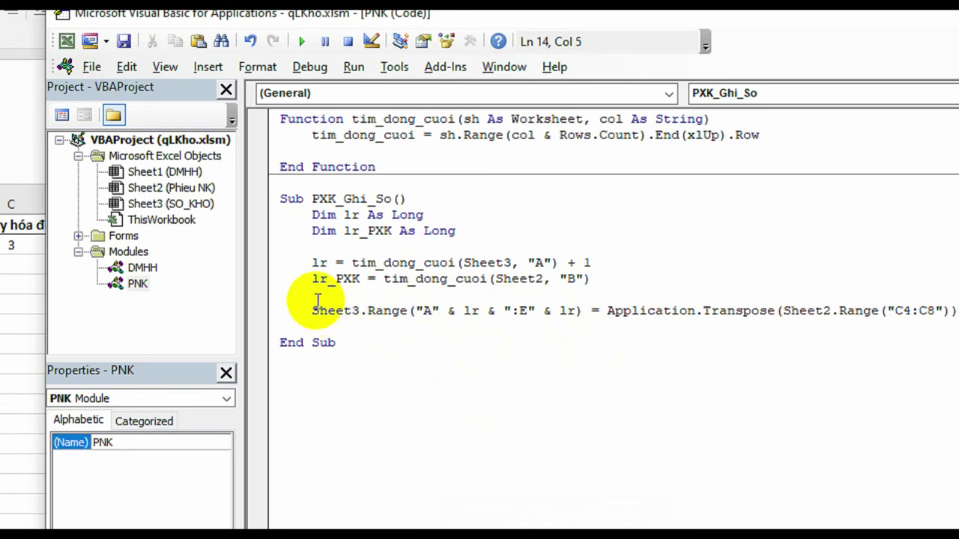
Copy the Phieu NK header values in C4:C8
key(alt+F11)
click(103, 510)
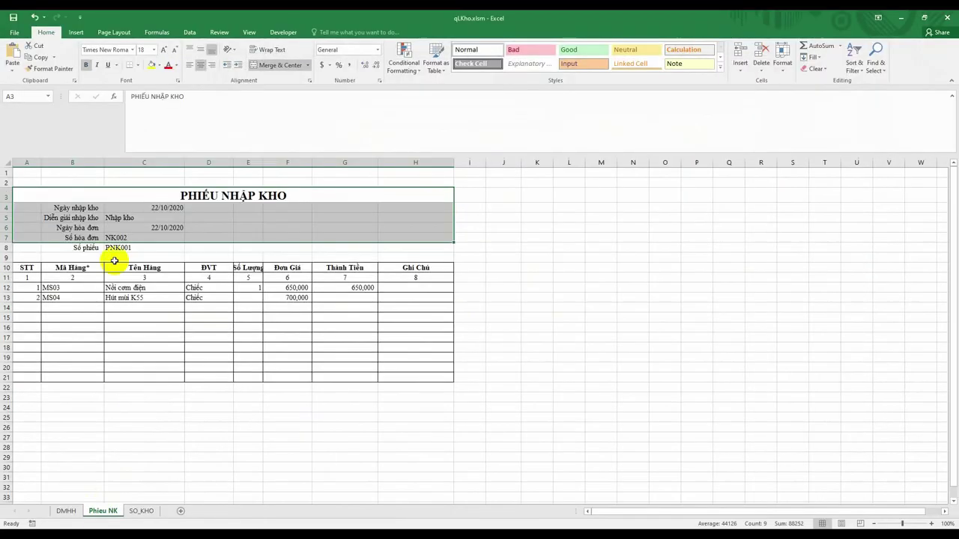
click(154, 207)
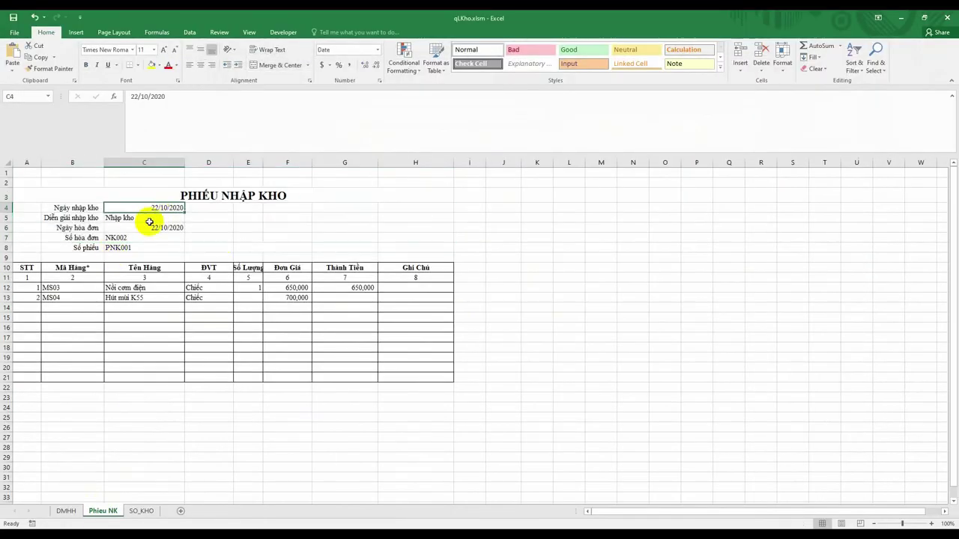
drag(149, 248, 152, 249)
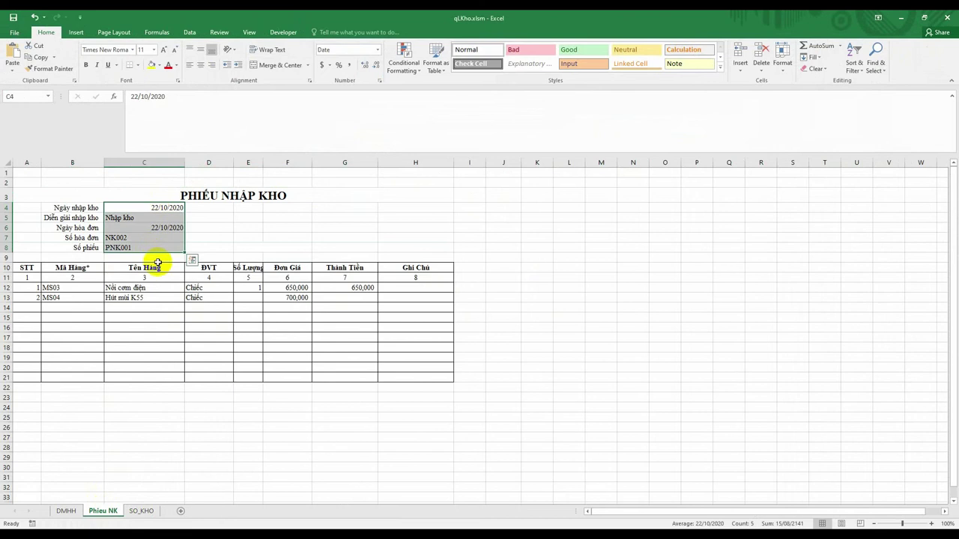
key(ctrl+q)
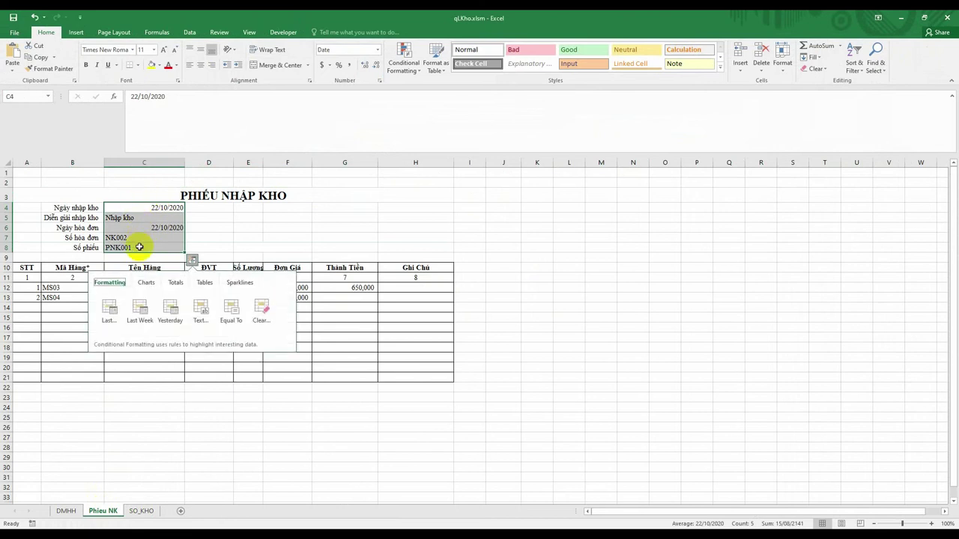
key(Escape)
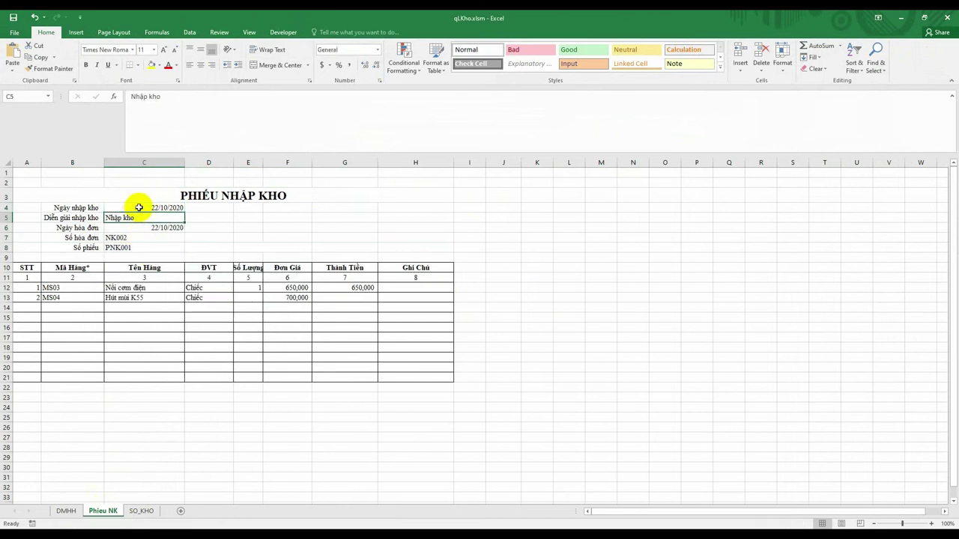
key(ctrl+c)
Paste the header values transposed across SO_KHO row 3 starting at A3
click(141, 511)
click(54, 192)
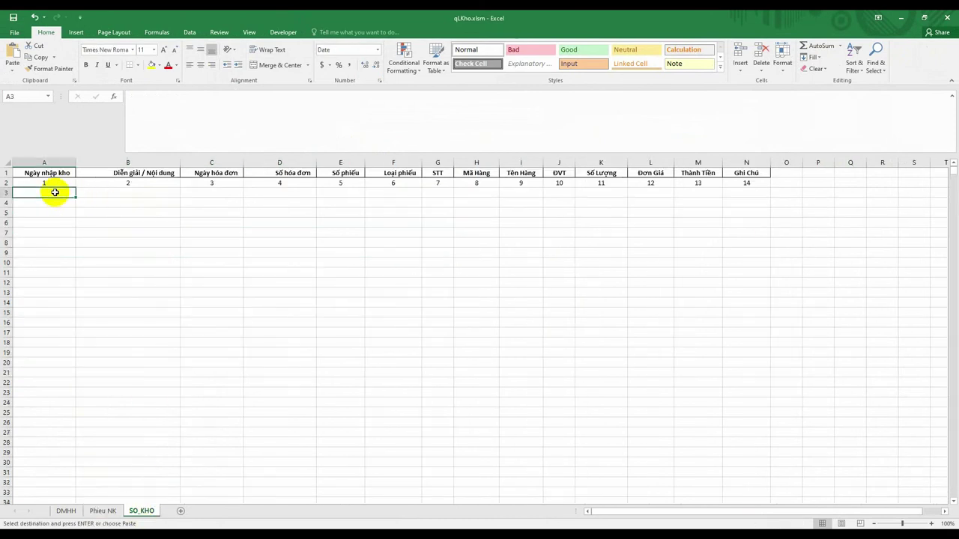
right_click(55, 192)
click(89, 249)
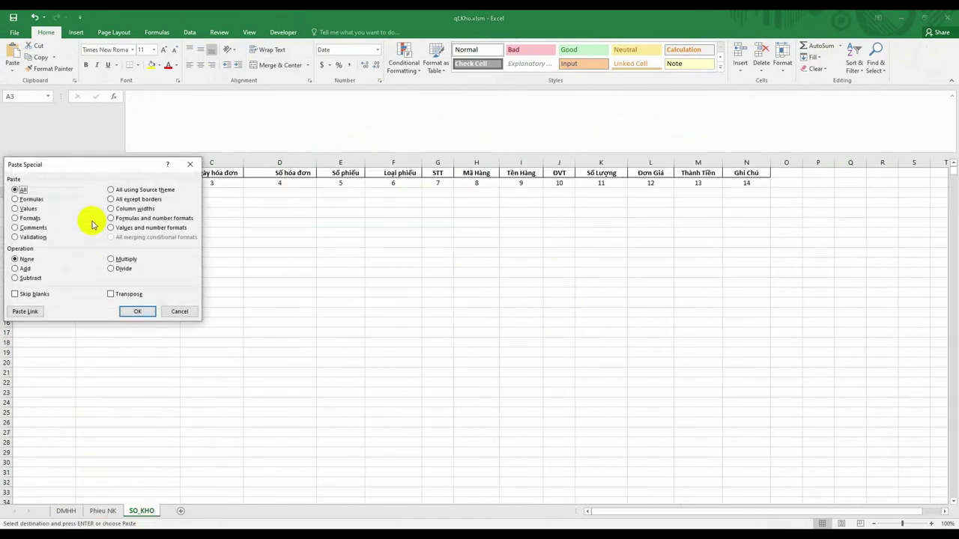
click(114, 294)
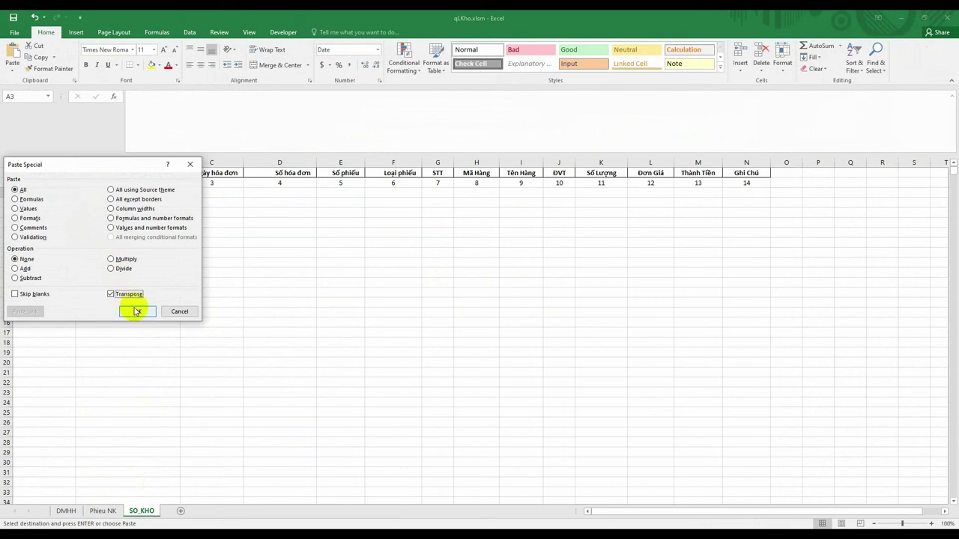
click(135, 311)
Clear the test data A3:F16 on SO_KHO and return to the Phieu NK sheet
click(269, 262)
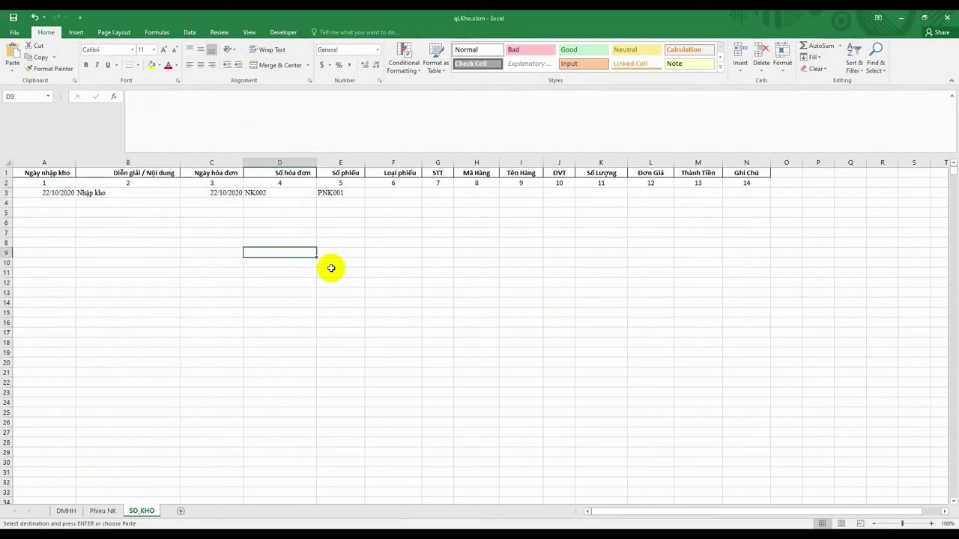
mouse_move(393, 322)
mouse_down()
mouse_move(3, 203)
mouse_move(3, 193)
mouse_up()
key(Delete)
click(167, 318)
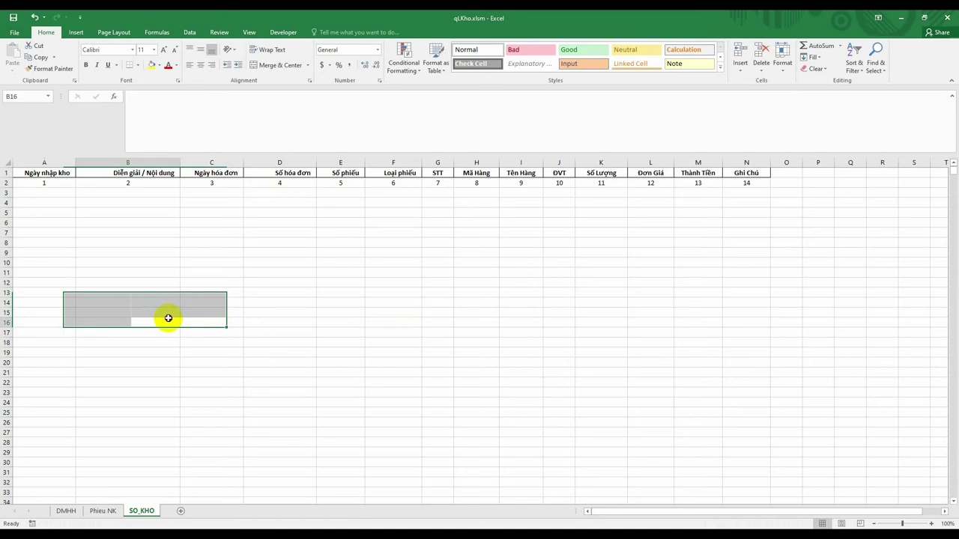
click(103, 511)
click(390, 196)
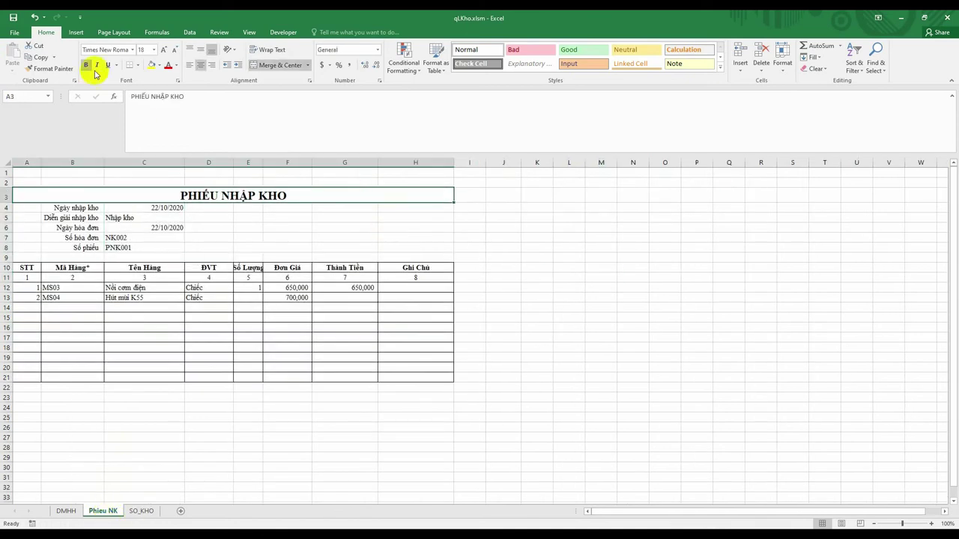
click(75, 32)
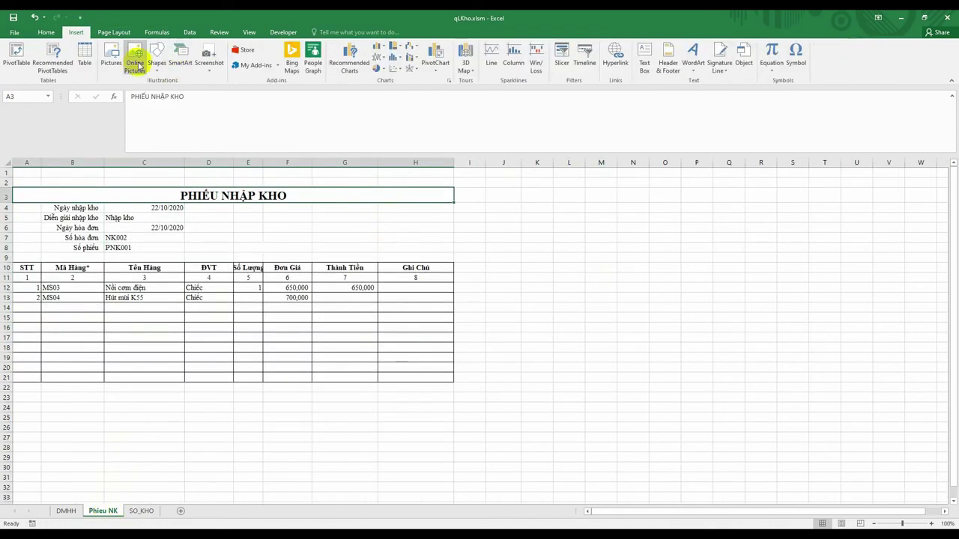
Draw a rectangle shape over cell H3 and begin editing its text
click(156, 59)
click(182, 90)
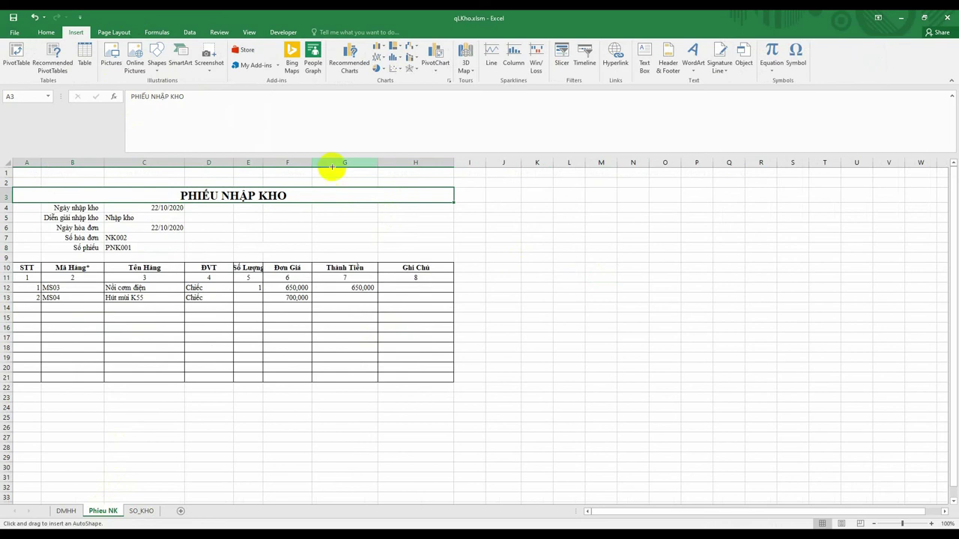
drag(378, 188, 452, 203)
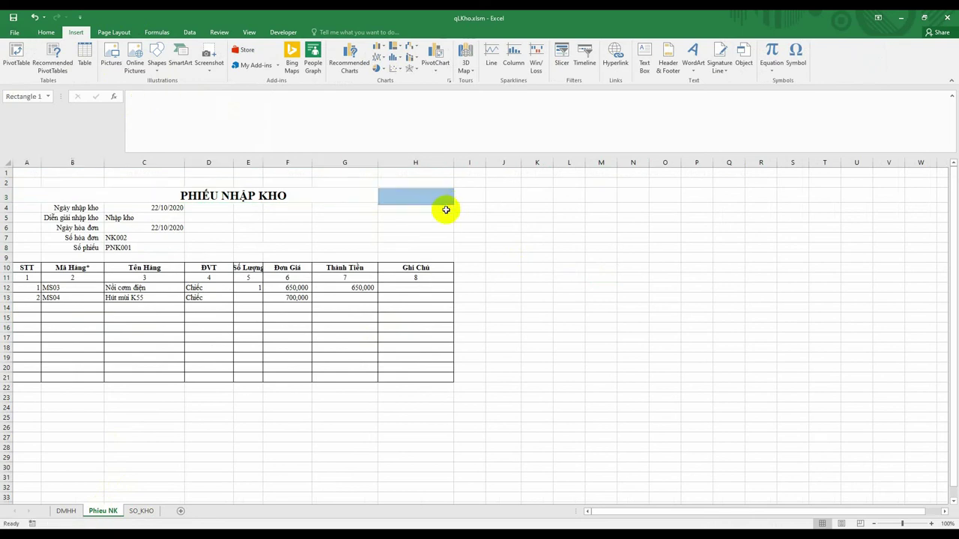
right_click(427, 199)
click(468, 261)
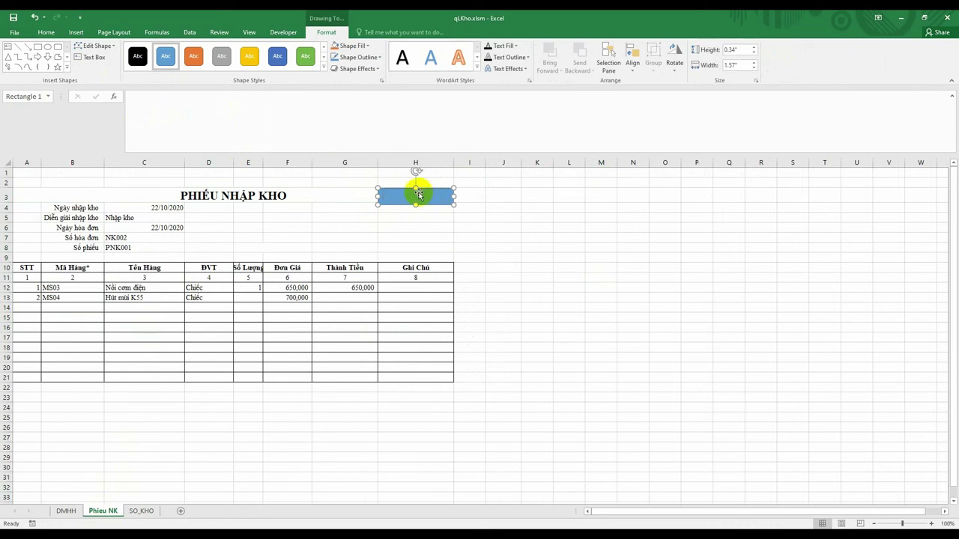
right_click(419, 194)
click(443, 252)
text(Lưu)
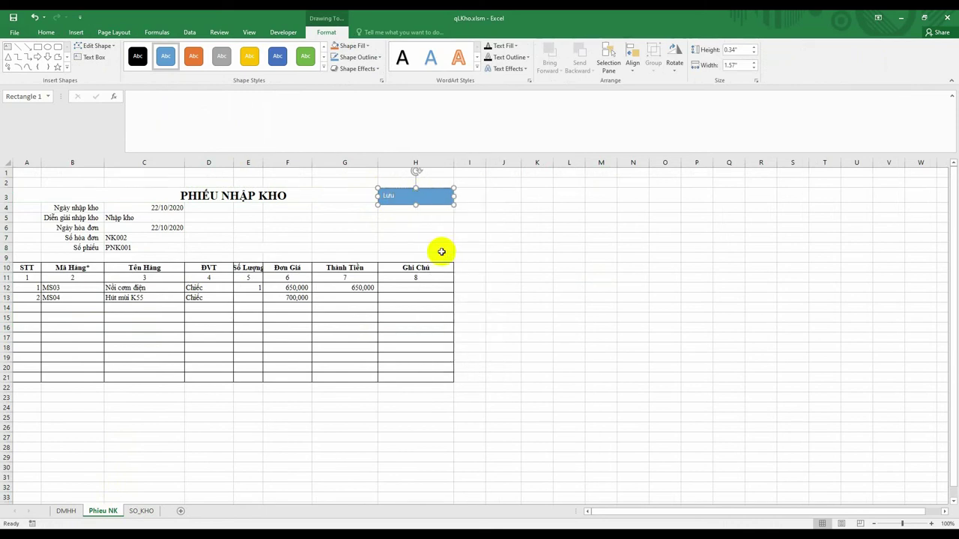
Label the rectangle 'Lưu Phiếu' in Times New Roman, centred vertically and horizontally
text( Phiếu)
key(ctrl+a)
click(46, 32)
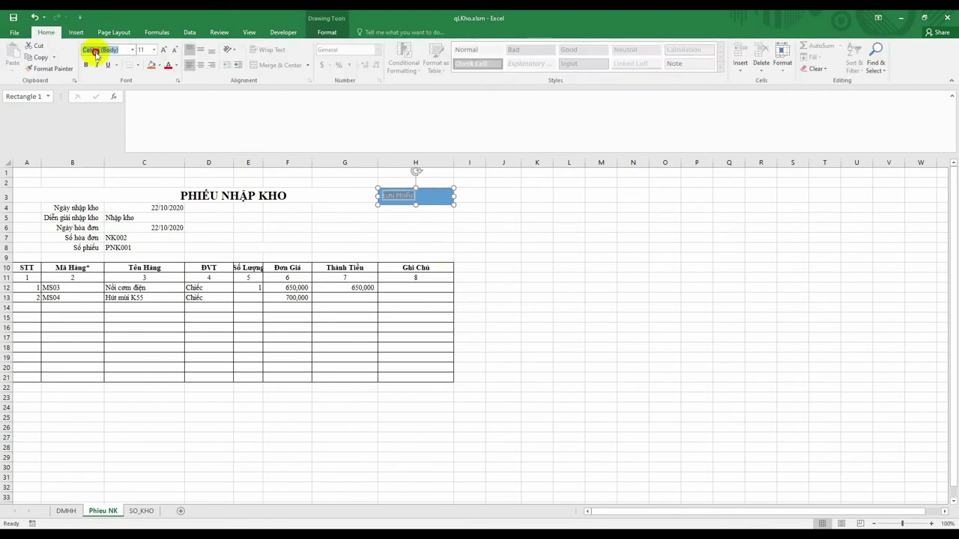
text(Tiffany)
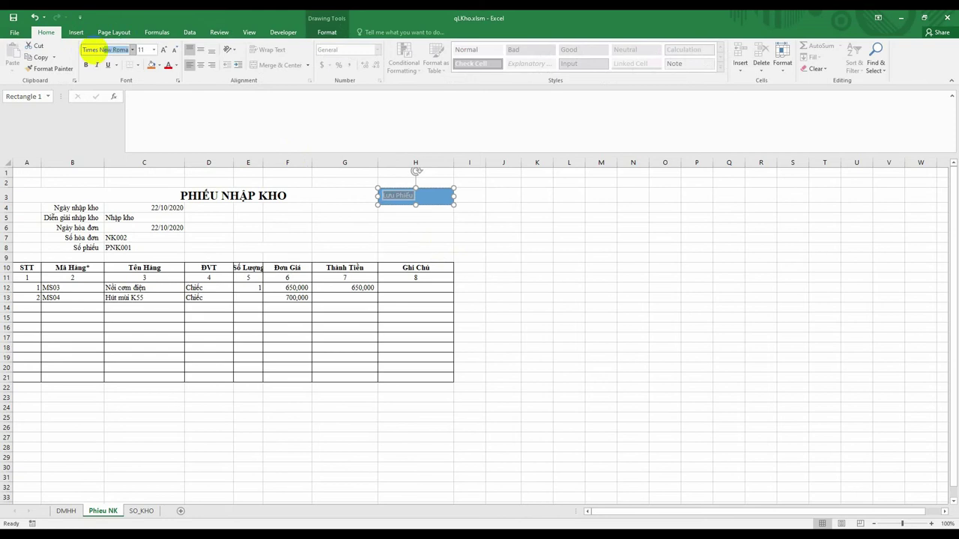
key(Return)
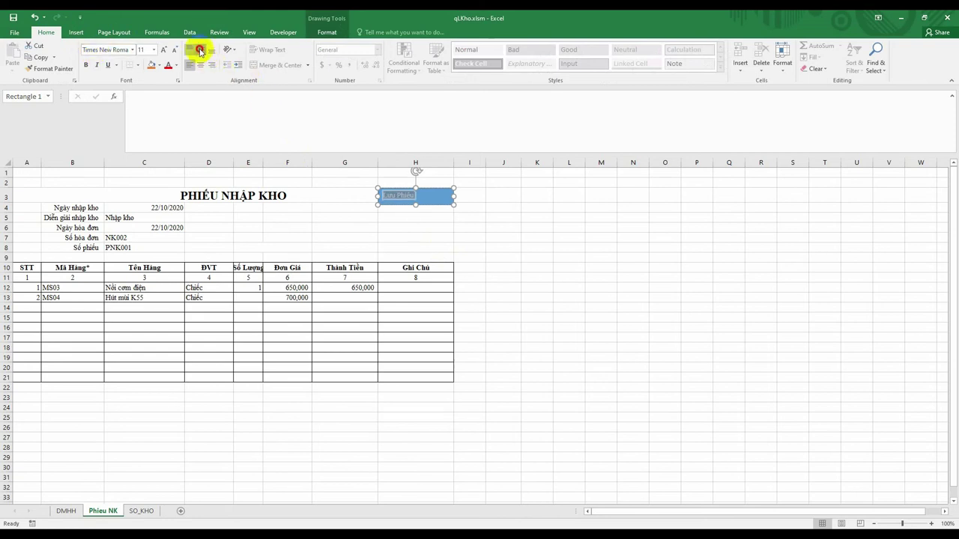
click(200, 49)
click(201, 65)
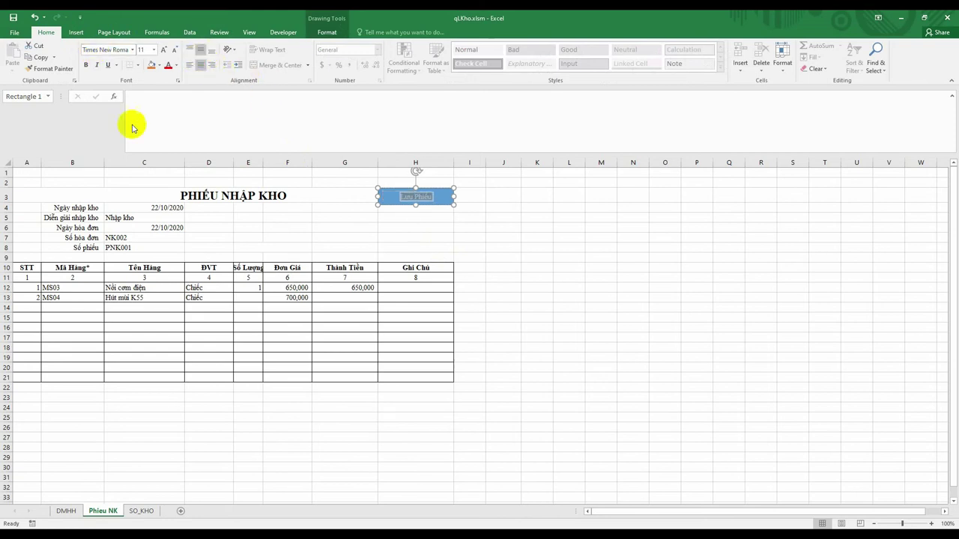
click(220, 201)
click(508, 227)
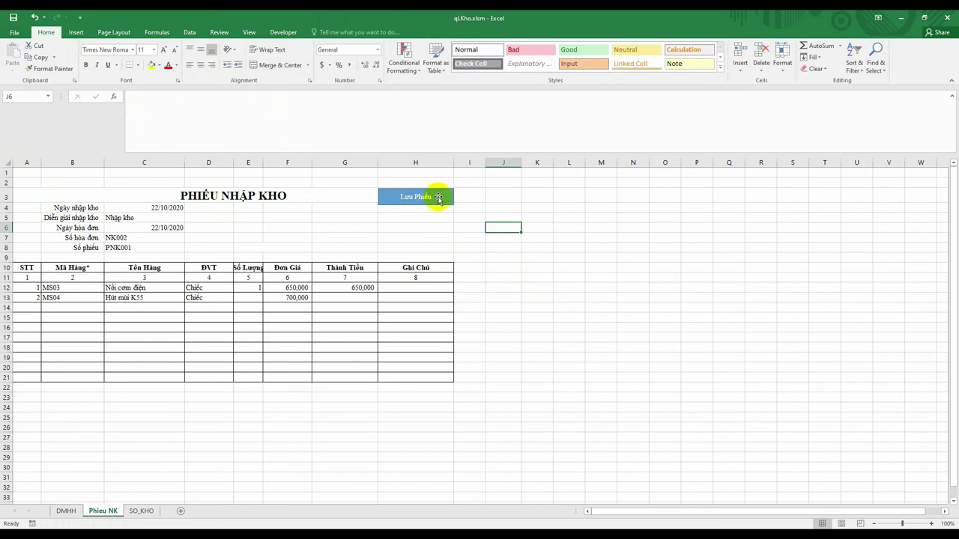
Assign the PXK_Ghi_So macro to the Lưu Phiếu shape and run it
right_click(441, 196)
click(477, 333)
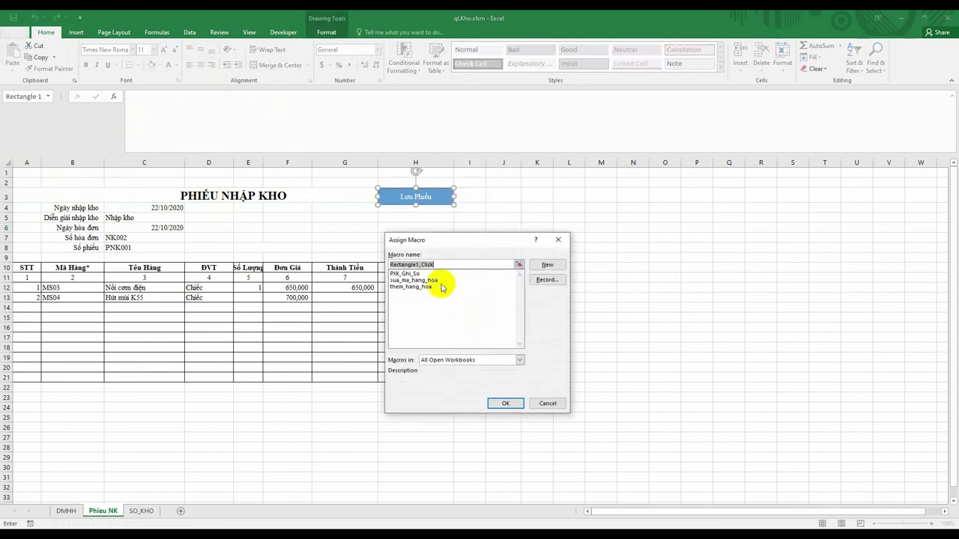
click(405, 274)
click(518, 403)
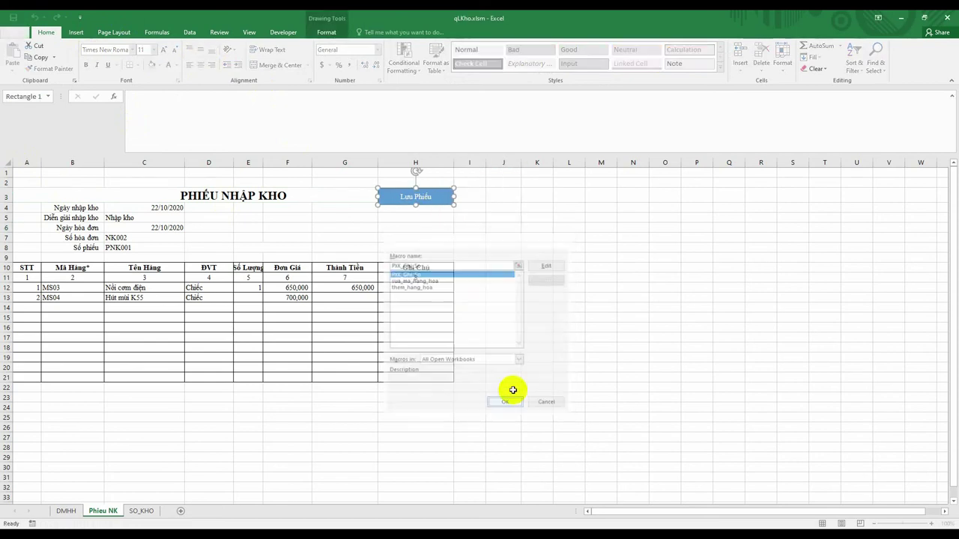
click(287, 227)
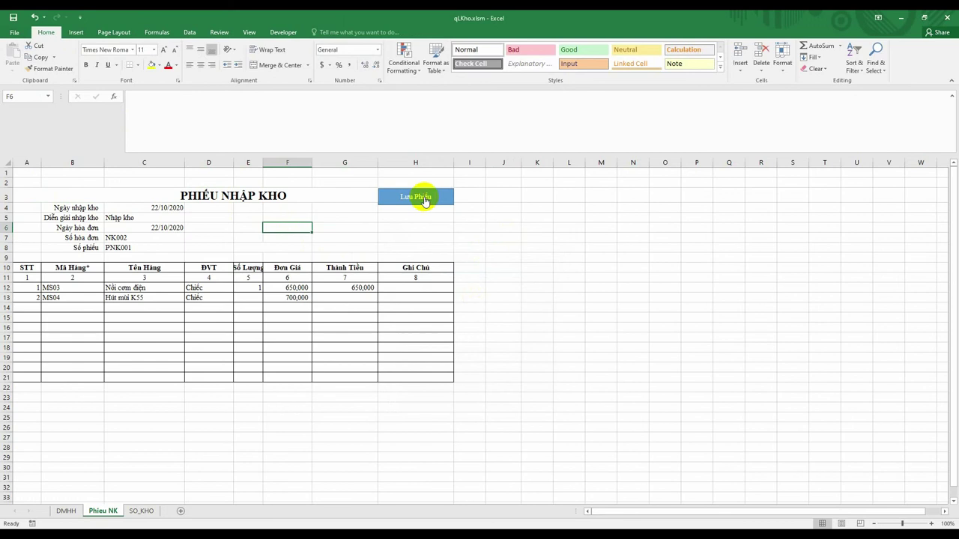
Verify the header written to SO_KHO row 3, clear it, and return to the VBA editor
click(142, 510)
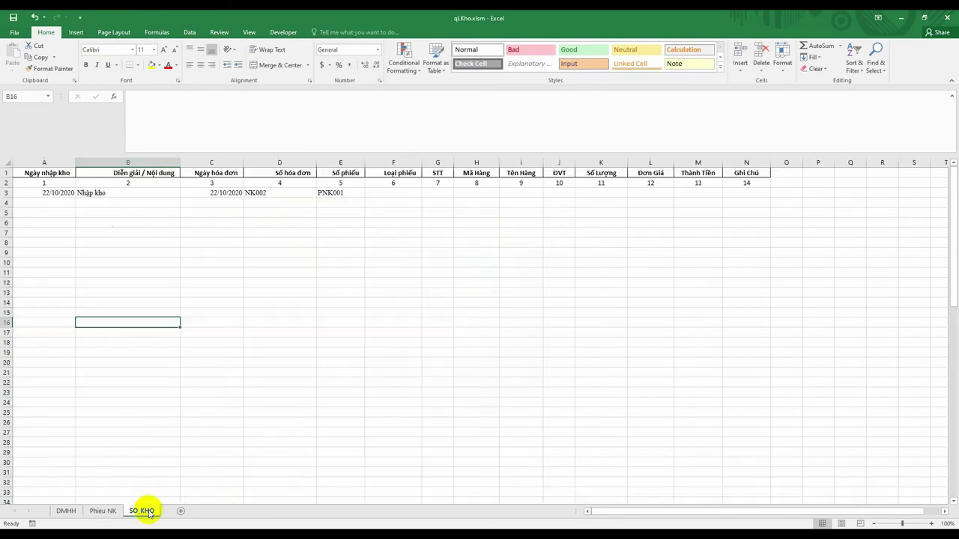
click(345, 352)
drag(43, 193, 383, 213)
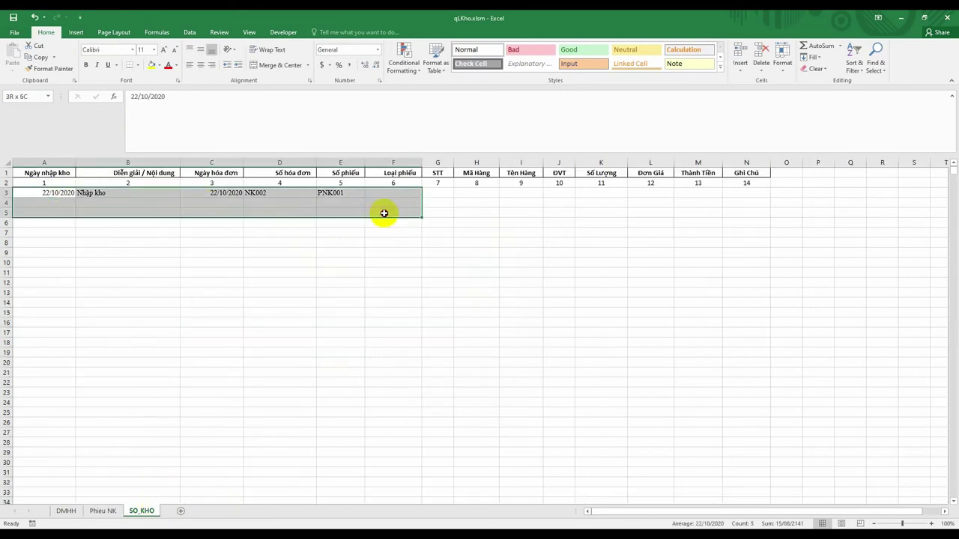
key(Delete)
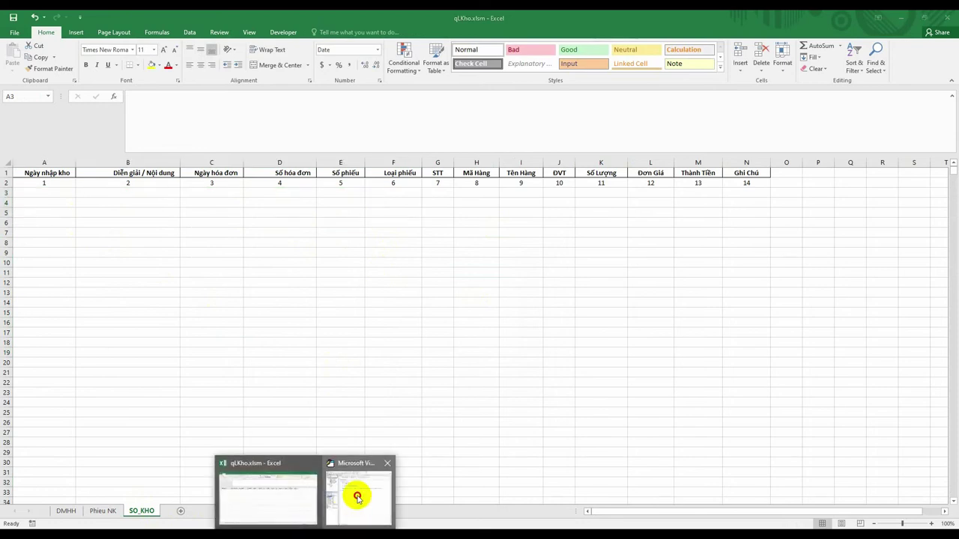
click(355, 496)
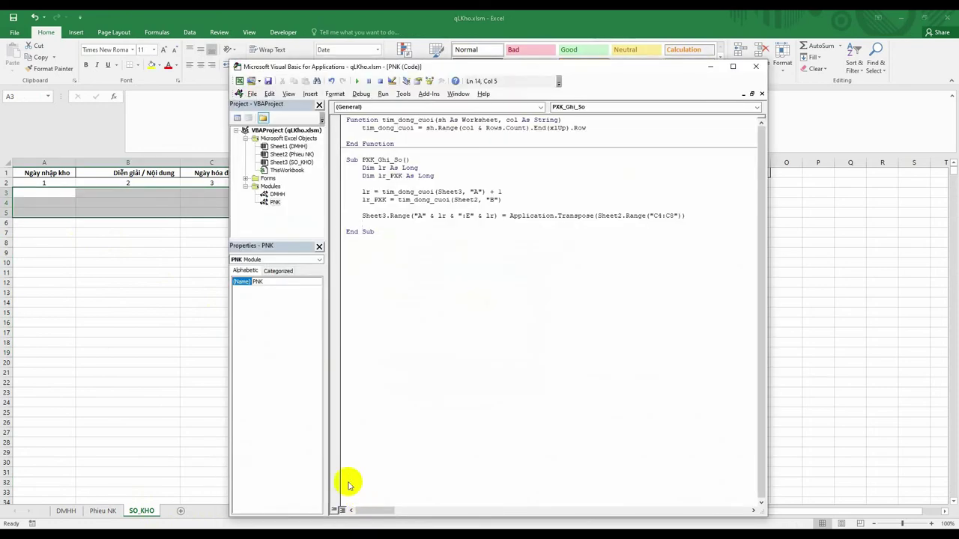
Review the Phieu NK item rows and SO_KHO, then start a new line sheet3.Range("G in PXK_Ghi_So
click(96, 511)
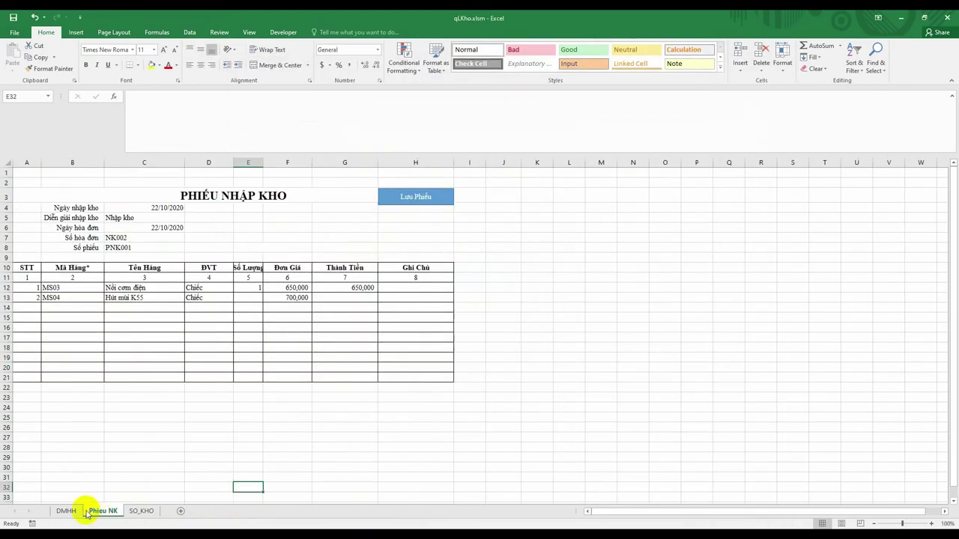
mouse_move(30, 288)
mouse_down()
mouse_move(168, 306)
mouse_move(421, 302)
mouse_up()
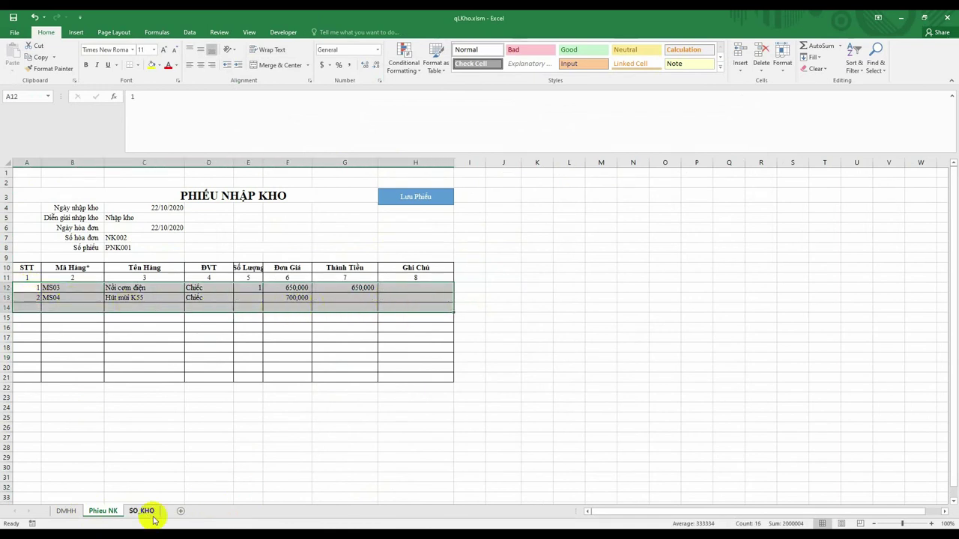
click(140, 510)
click(578, 323)
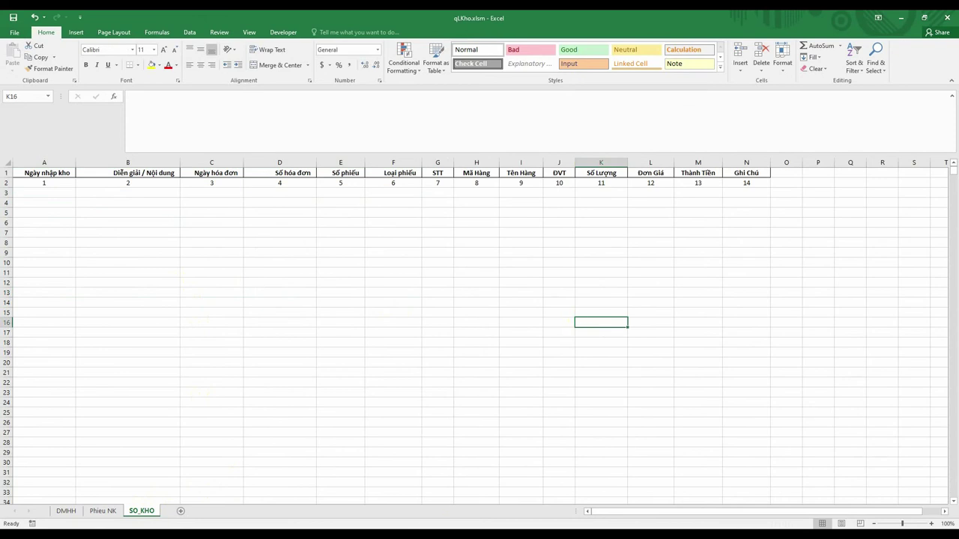
mouse_move(359, 533)
click(367, 499)
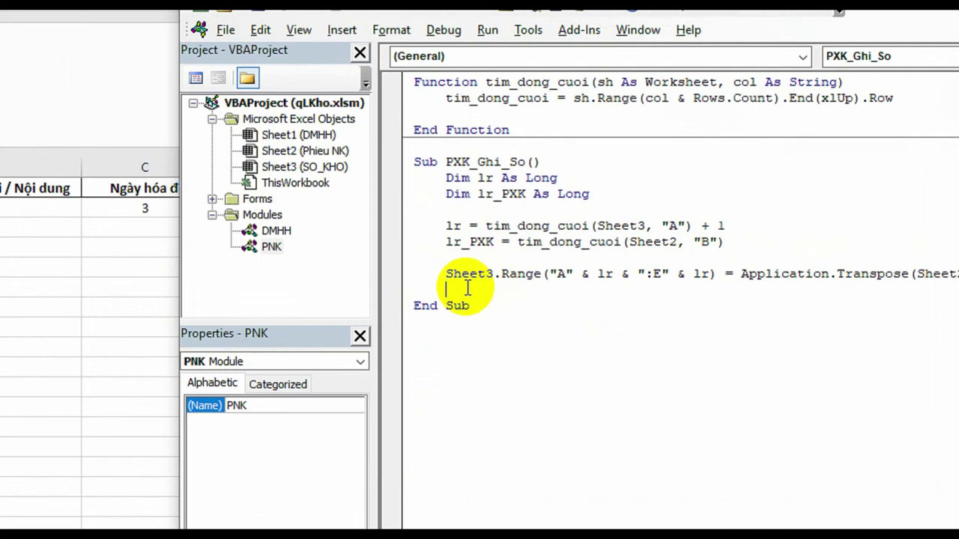
text(sheet3)
text(.)
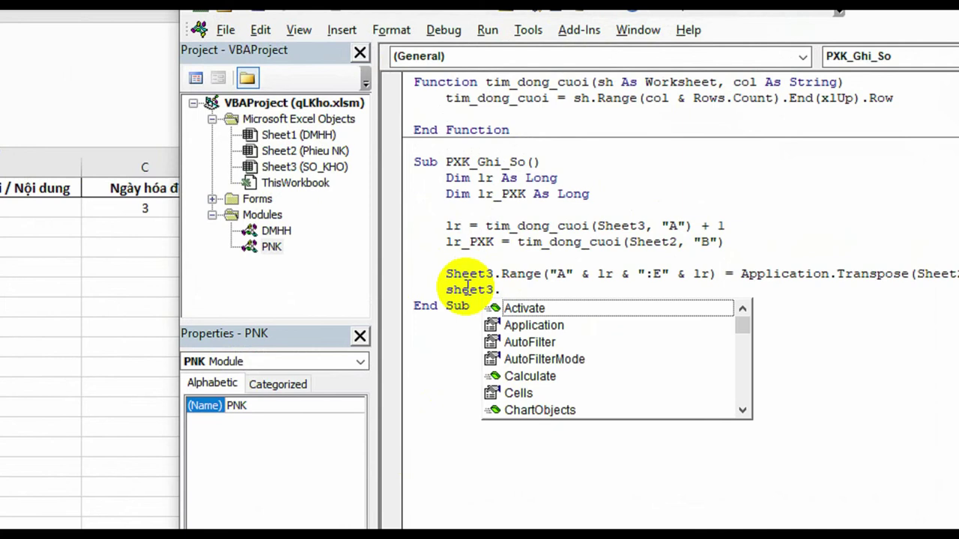
text(range)
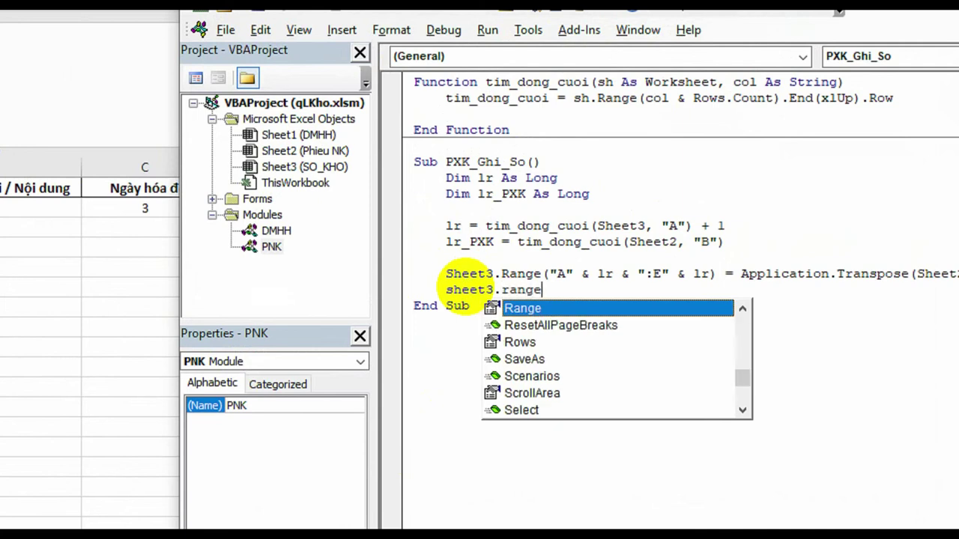
text(()
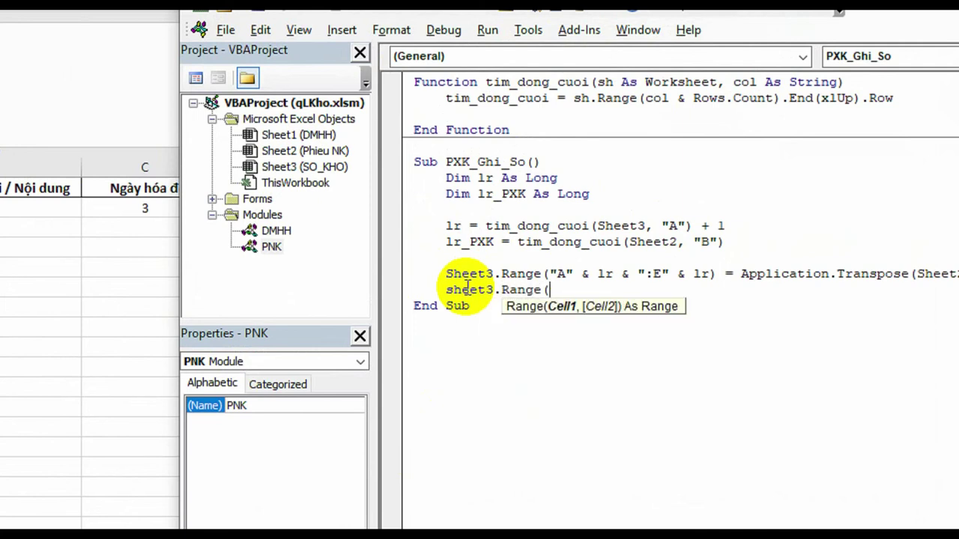
text(")
text(G)
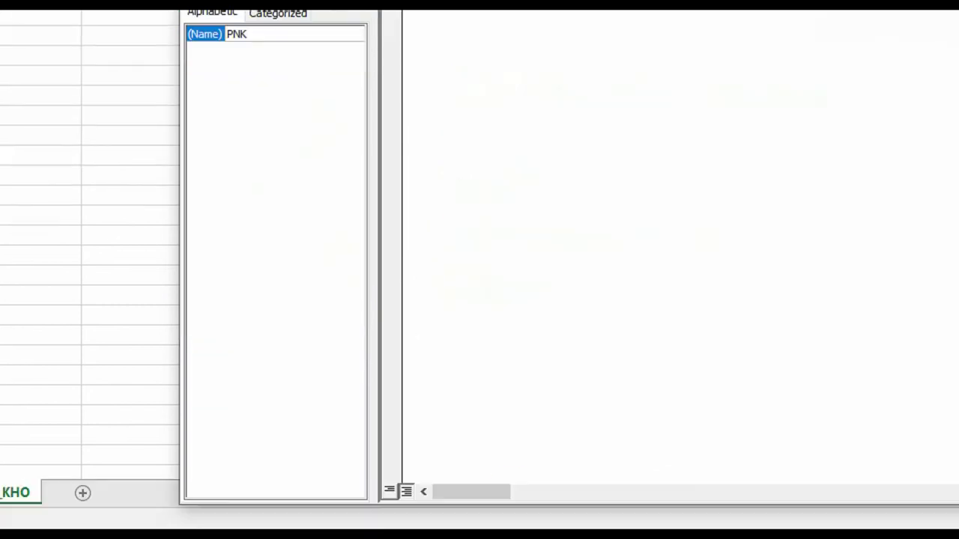
Extend the new line to sheet3.Range("G" & lr & ":N" after checking the SO_KHO columns
click(298, 494)
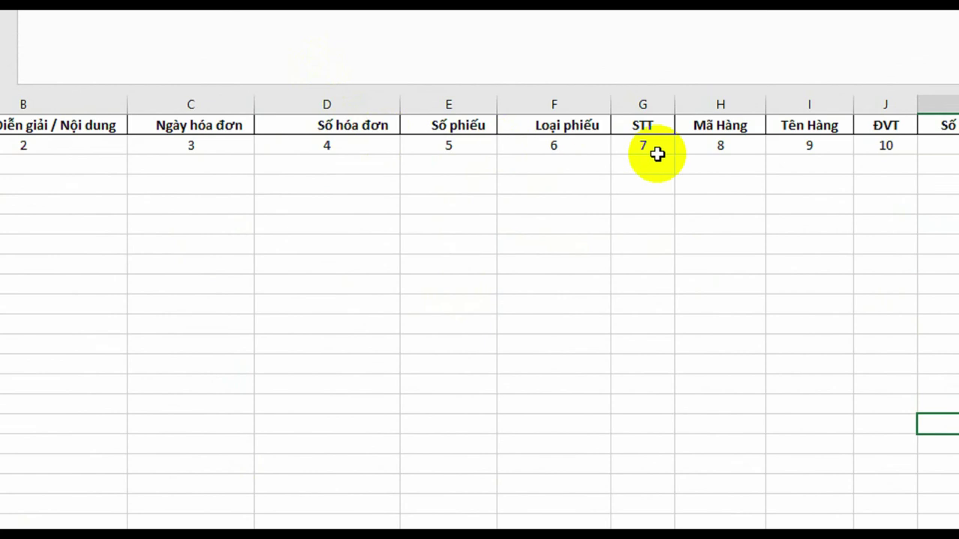
click(469, 472)
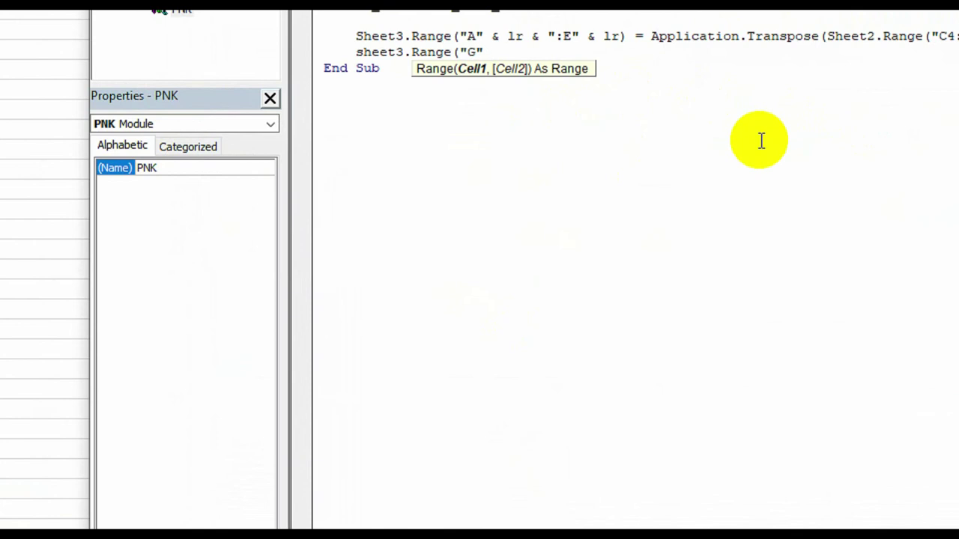
text(& lr)
text( &)
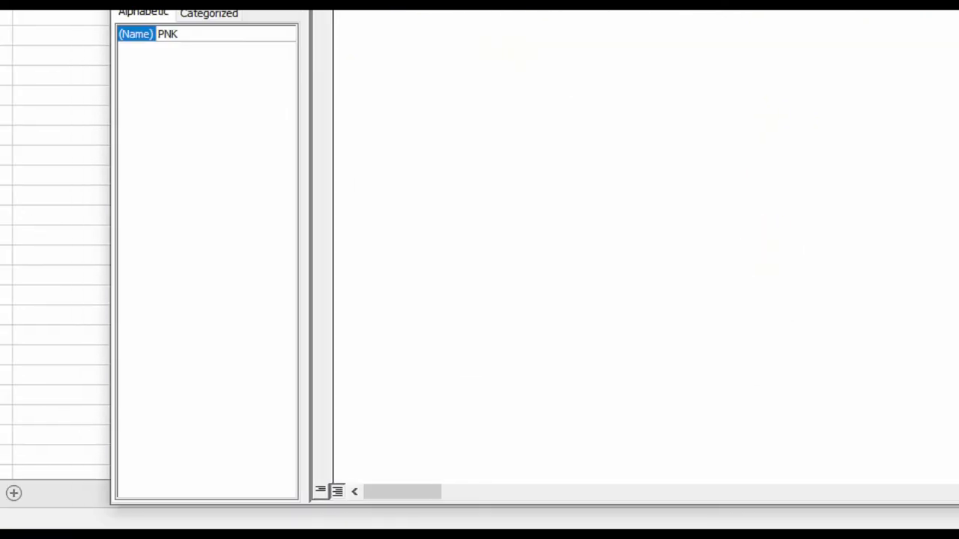
click(213, 448)
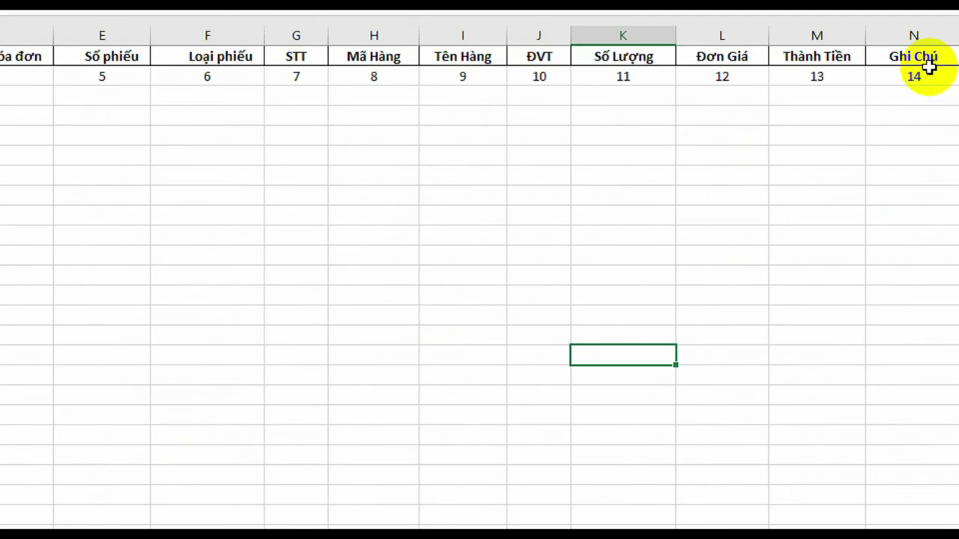
key(alt+Tab)
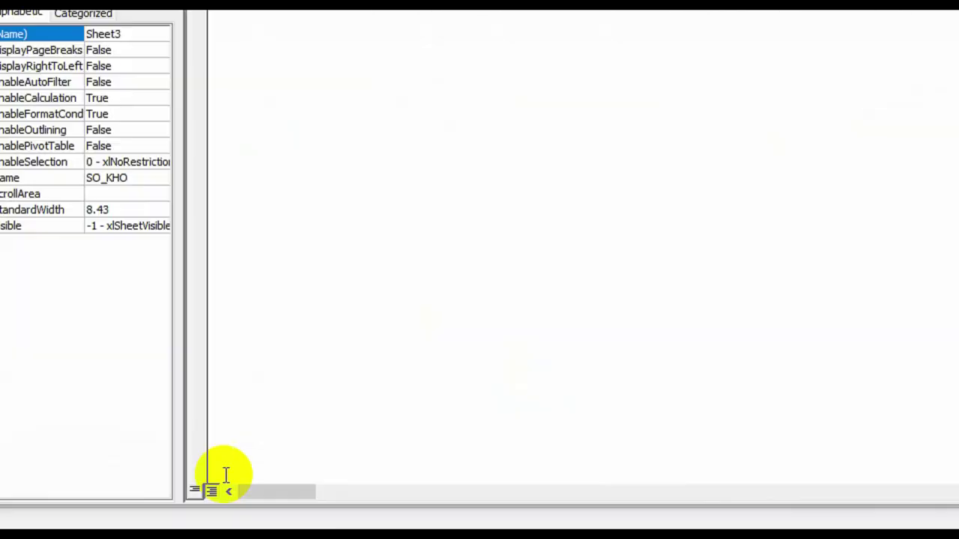
text("G" & lr &)
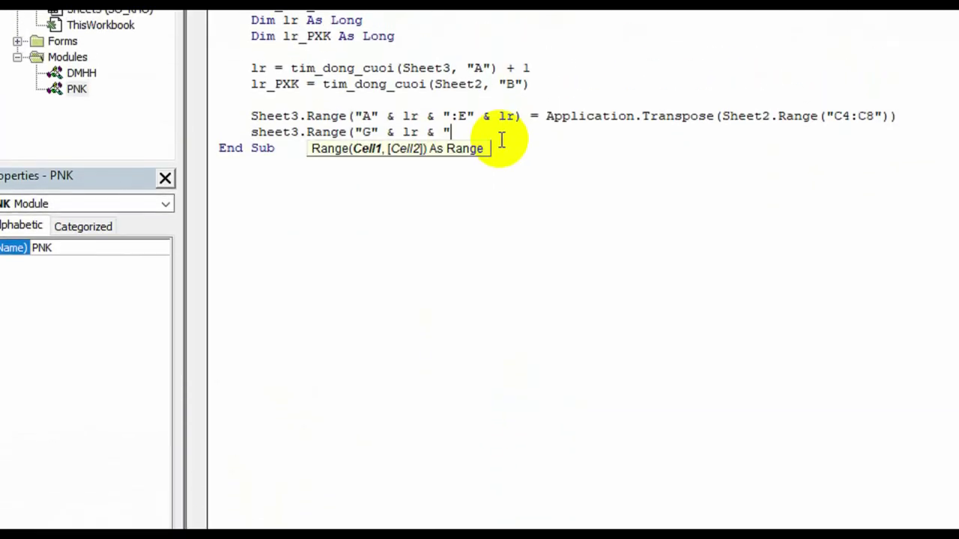
text(:N)
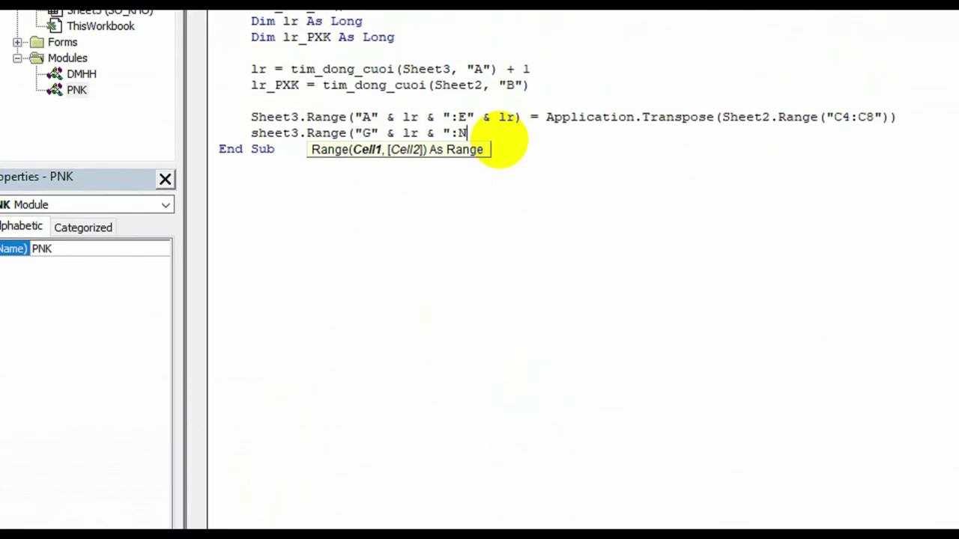
text(")
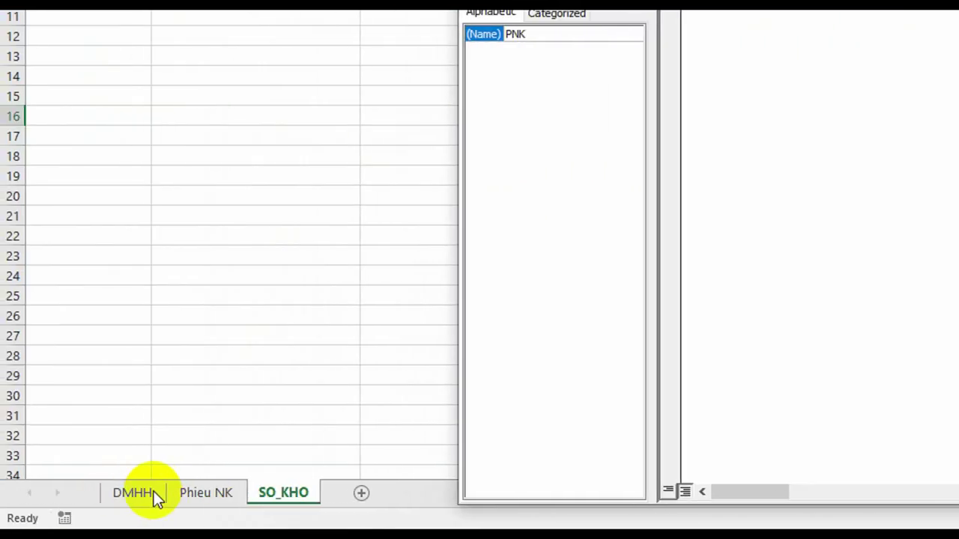
Review DMHH, the Phieu NK item rows A12:H13, header fields and item code MS03, then return to the code
click(154, 494)
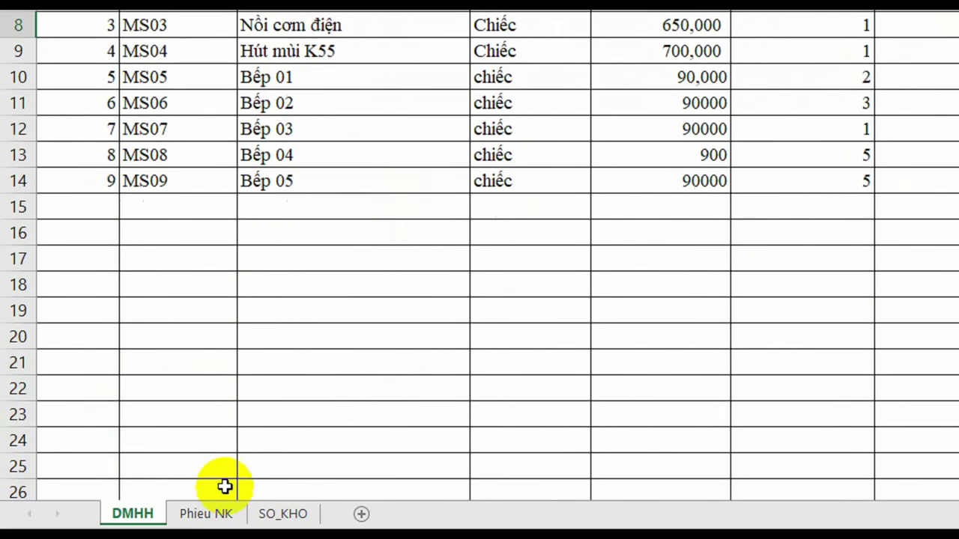
click(217, 496)
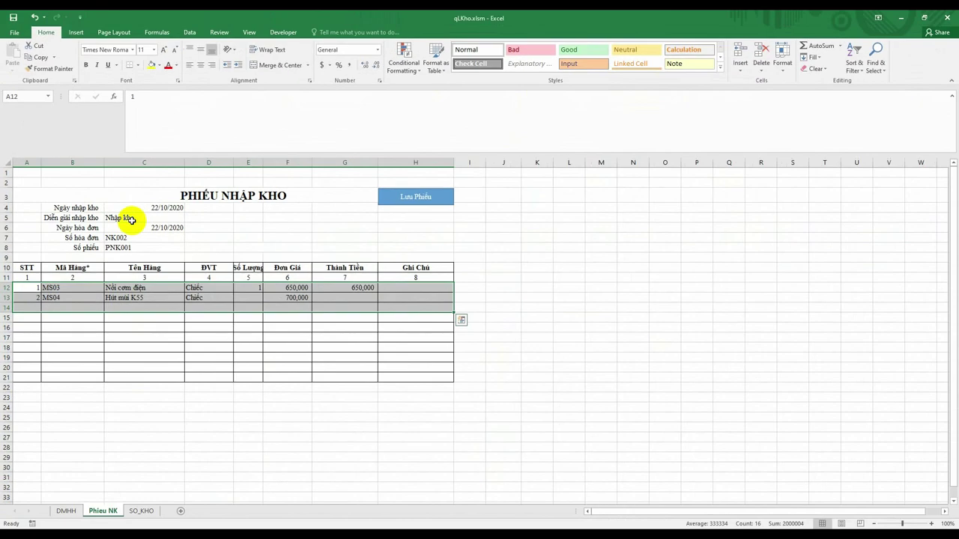
drag(39, 288, 408, 299)
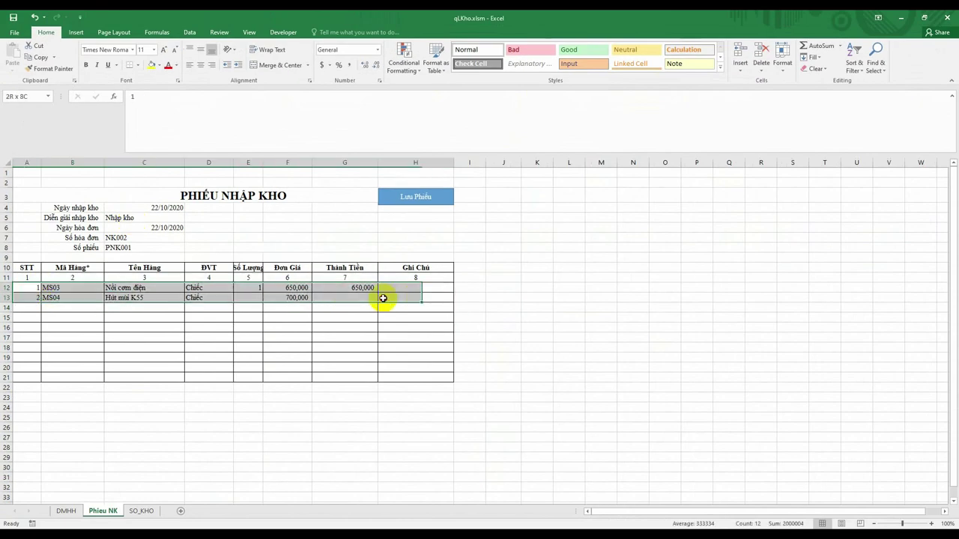
click(131, 336)
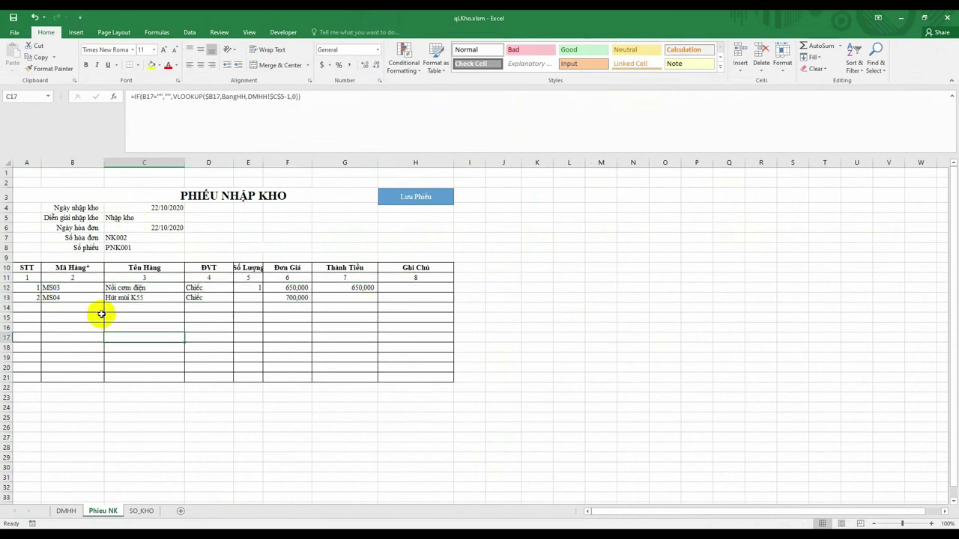
click(70, 171)
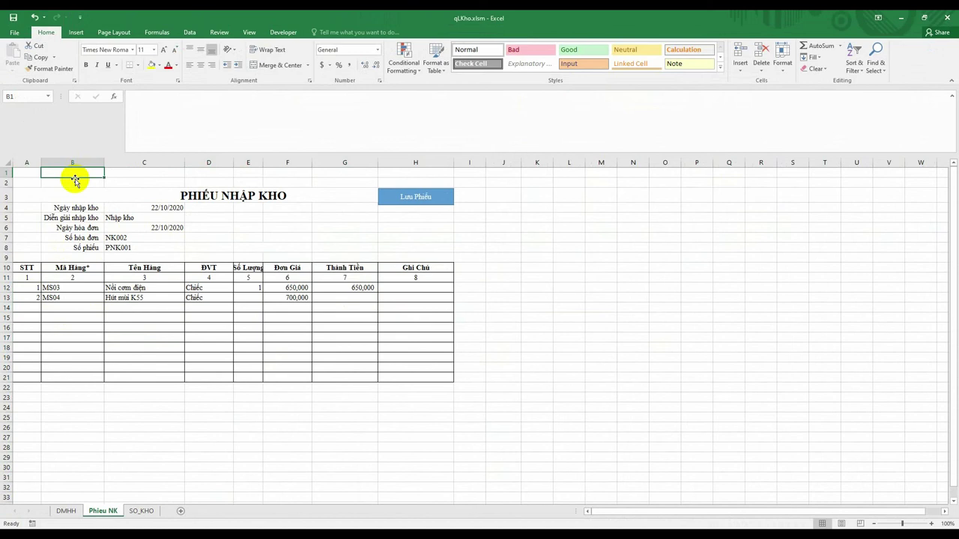
click(74, 180)
key(Down)
key(Down)
key(Down)
key(Down)
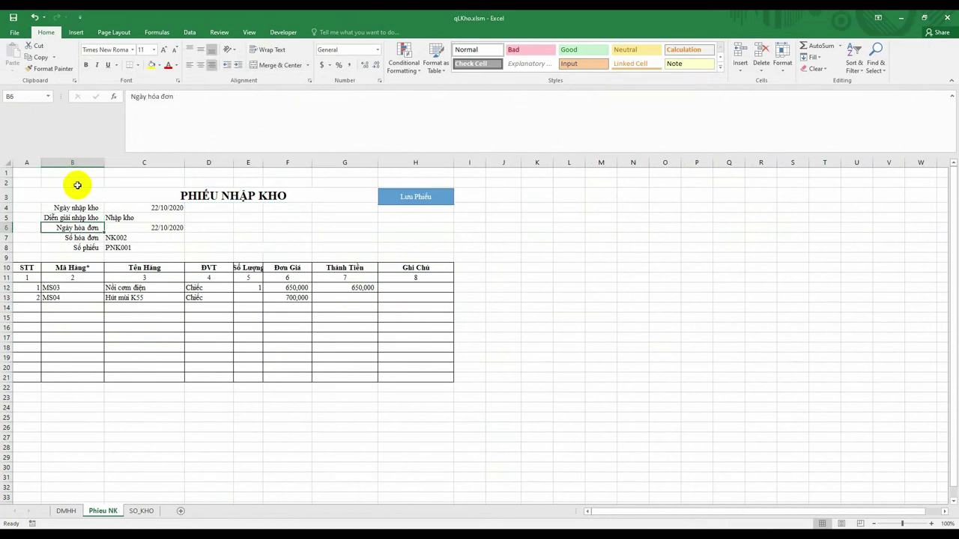
key(Down)
key(Down)
key(Down)
key(Down)
key(Down)
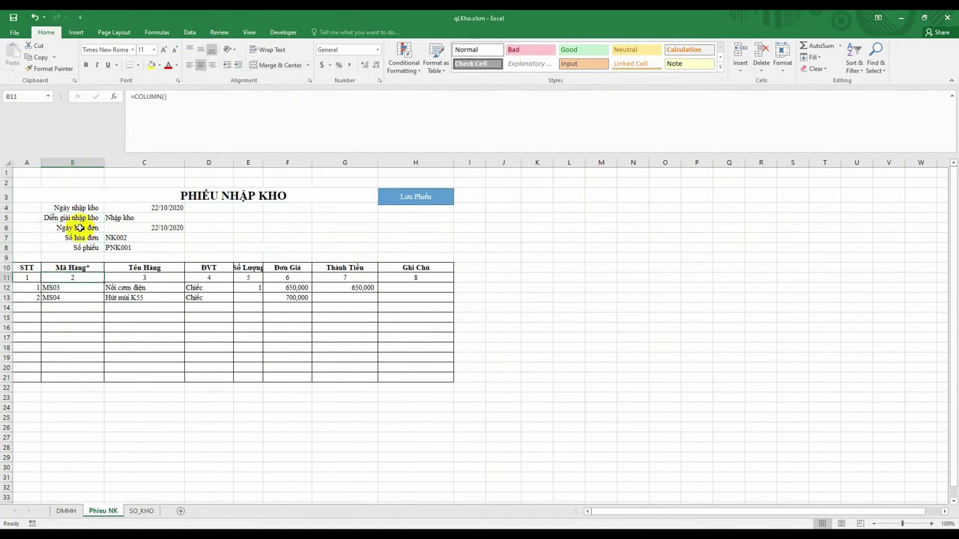
click(68, 290)
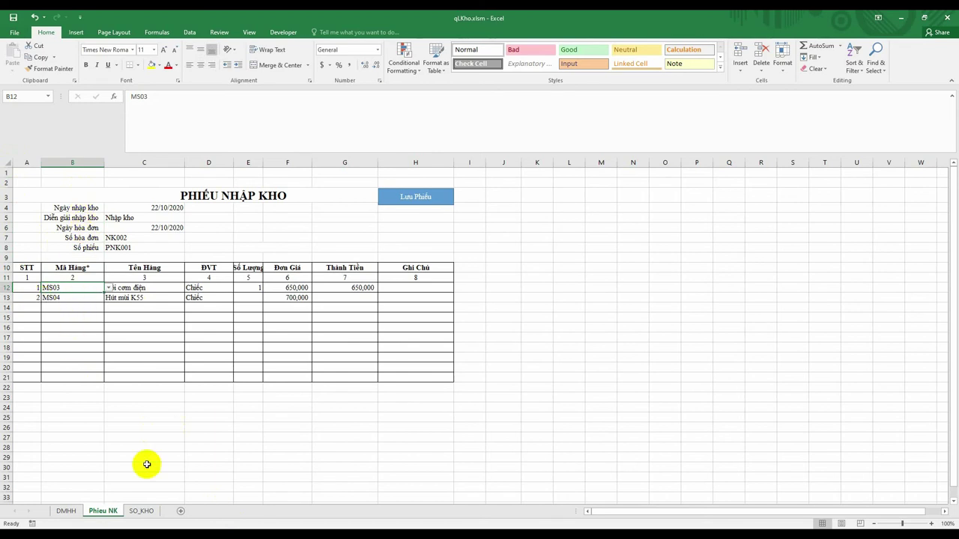
click(353, 503)
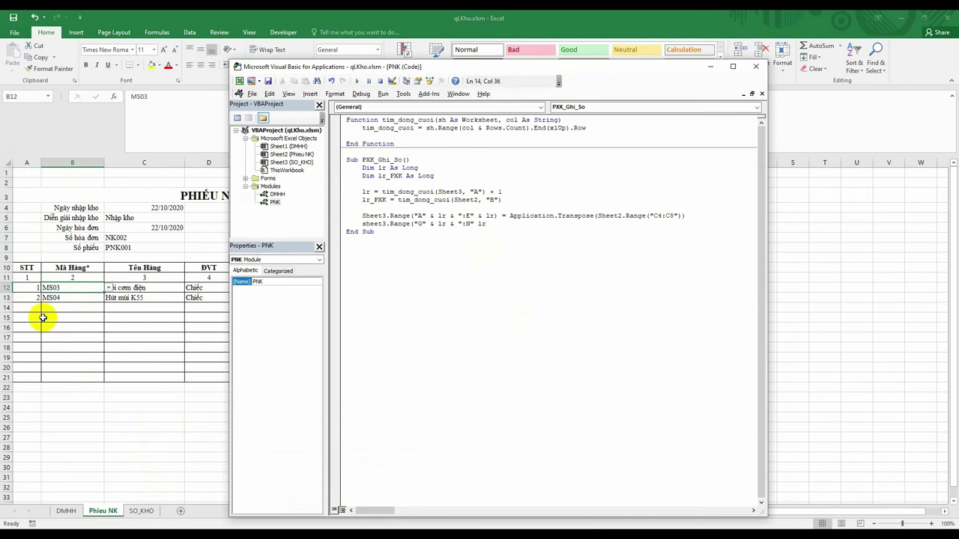
Widen Phieu NK column A to about 8.57, select rows 1–9, and reopen the VBA editor
click(109, 443)
click(141, 511)
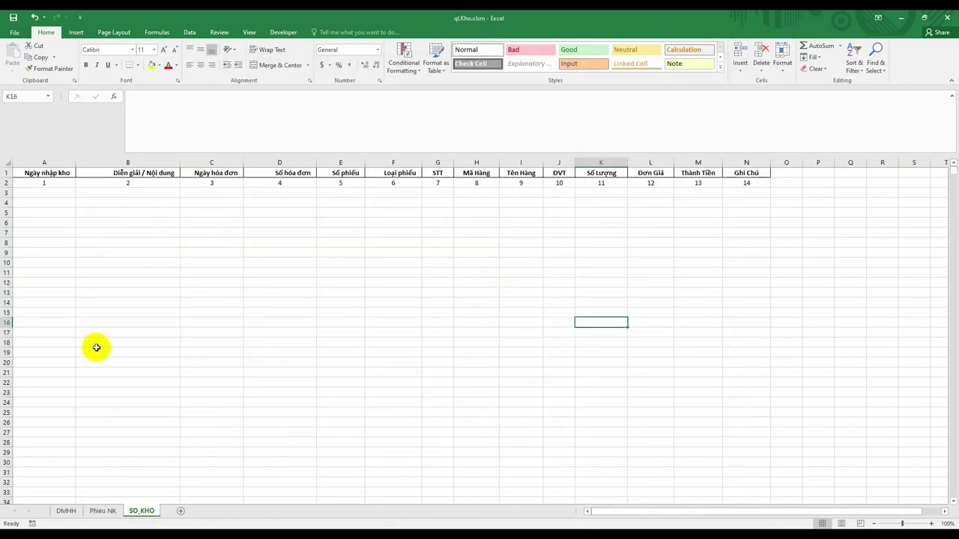
click(51, 192)
click(97, 511)
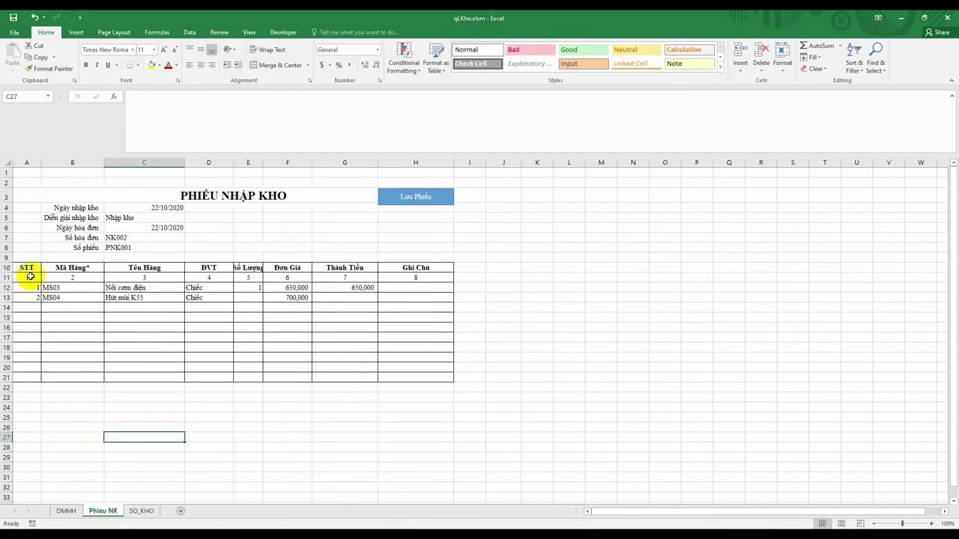
drag(41, 164, 42, 229)
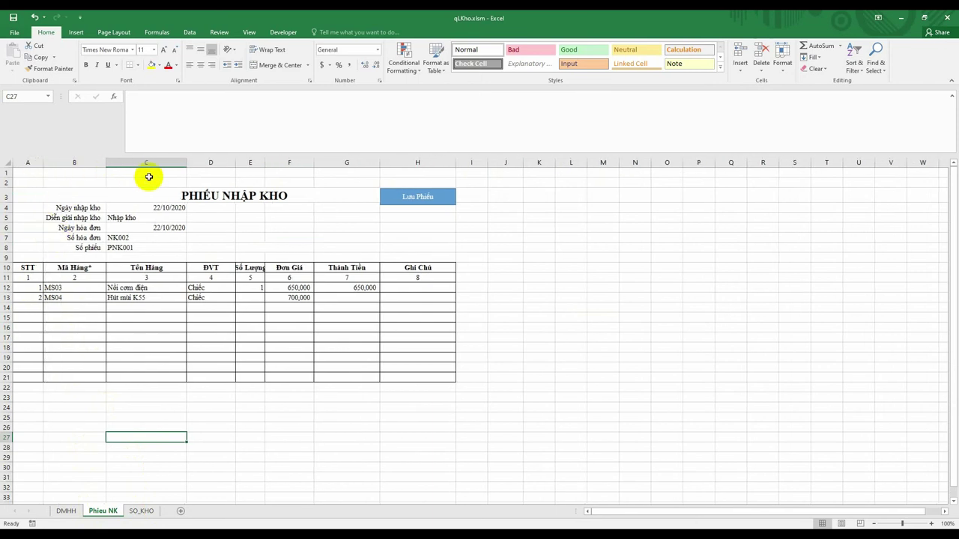
drag(147, 174, 130, 255)
key(alt+F11)
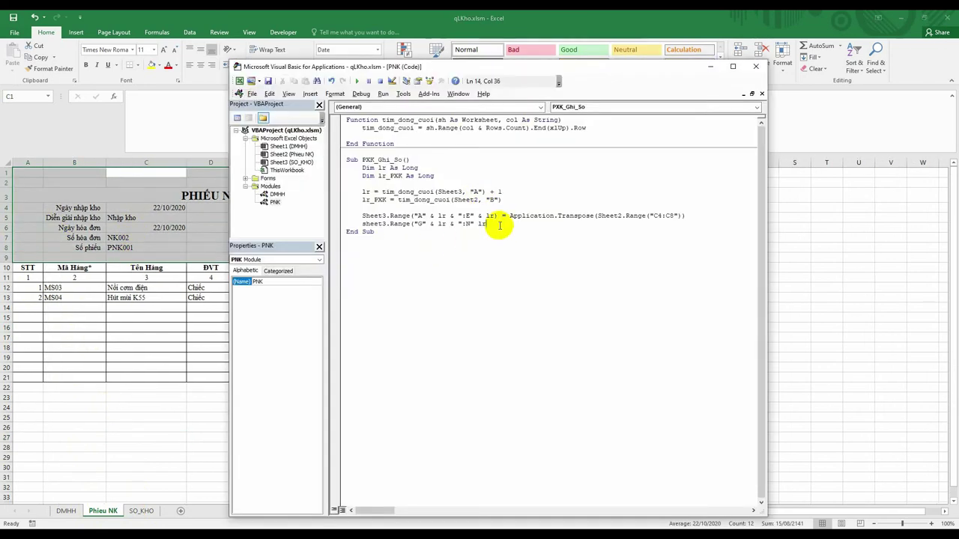
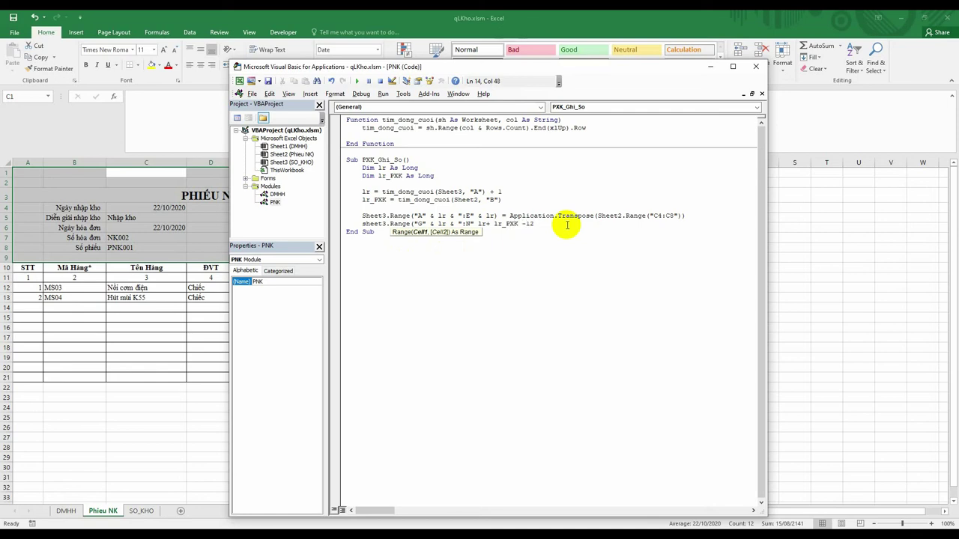
Type the item-copy line .Value = sheet2.Range("A12: H & lr_PXK).value, which raises a compile error
text())
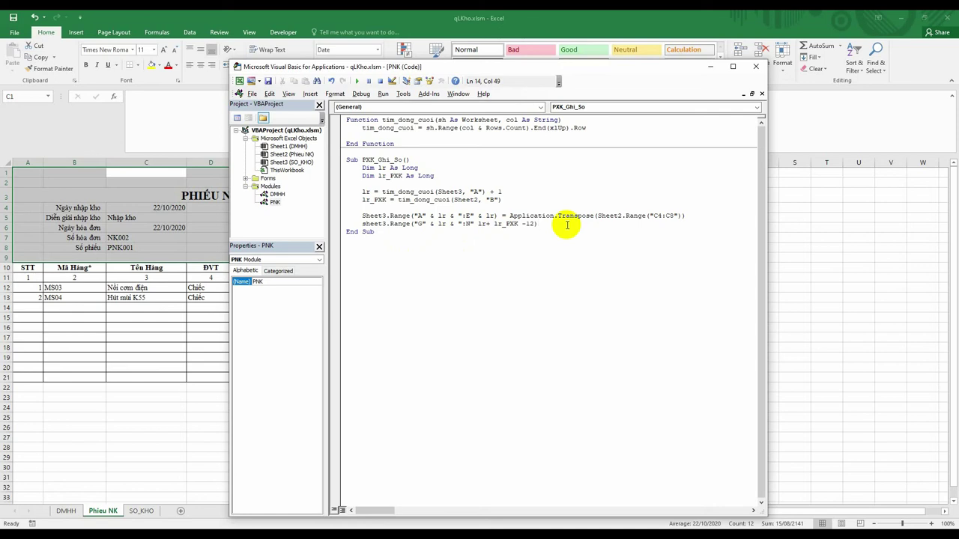
text(.)
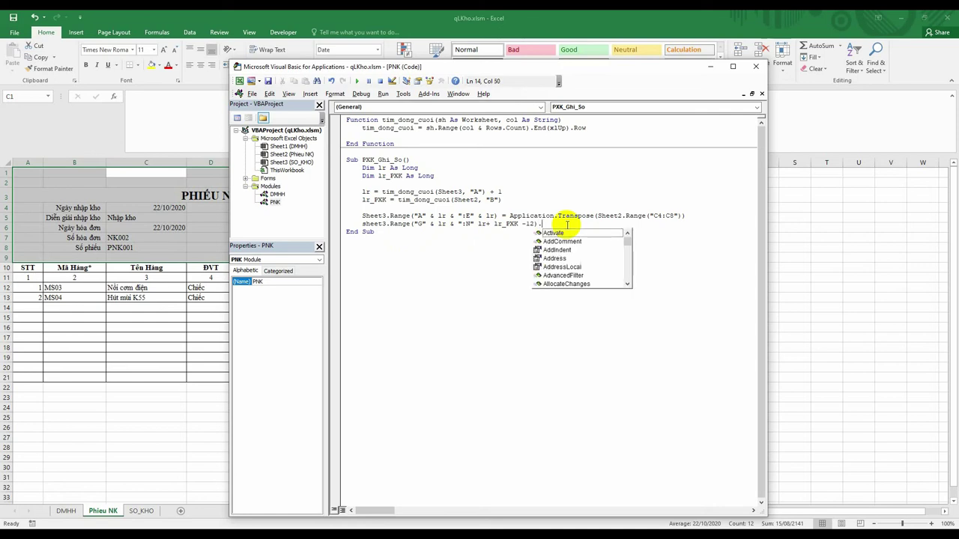
text(value)
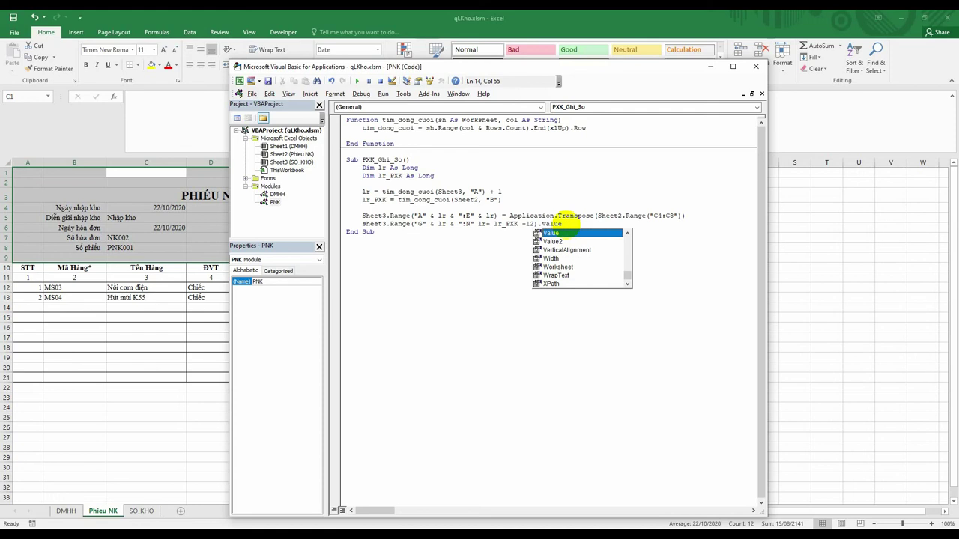
text( = sheet2)
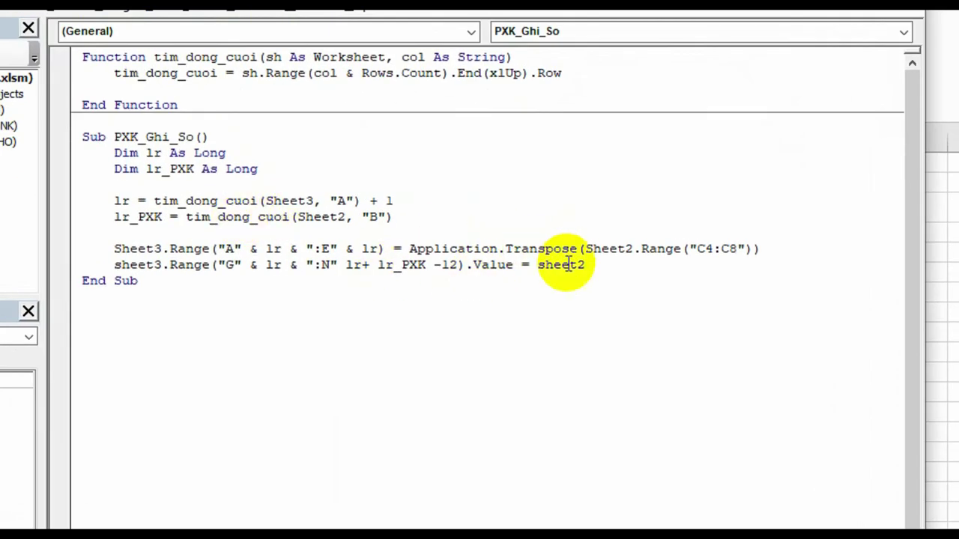
text(.)
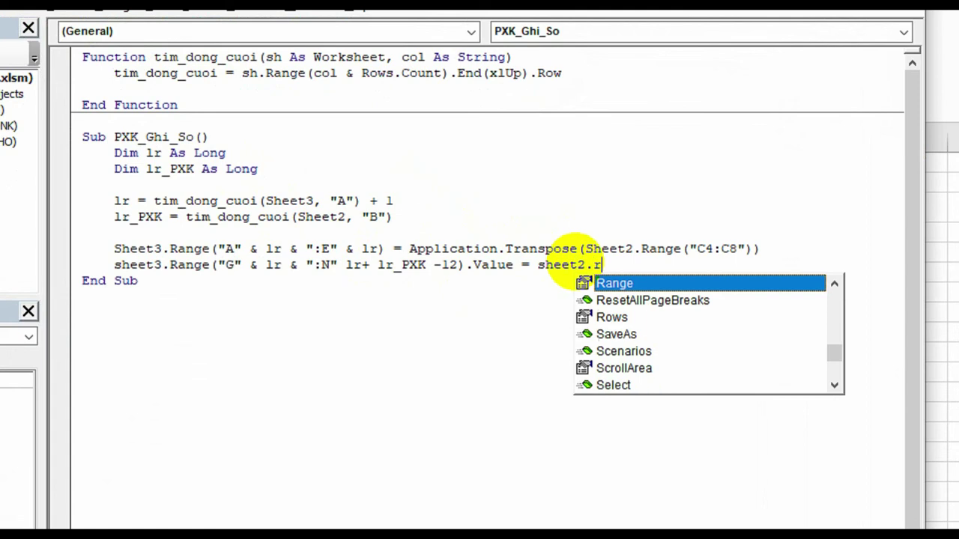
text(range)
text(()
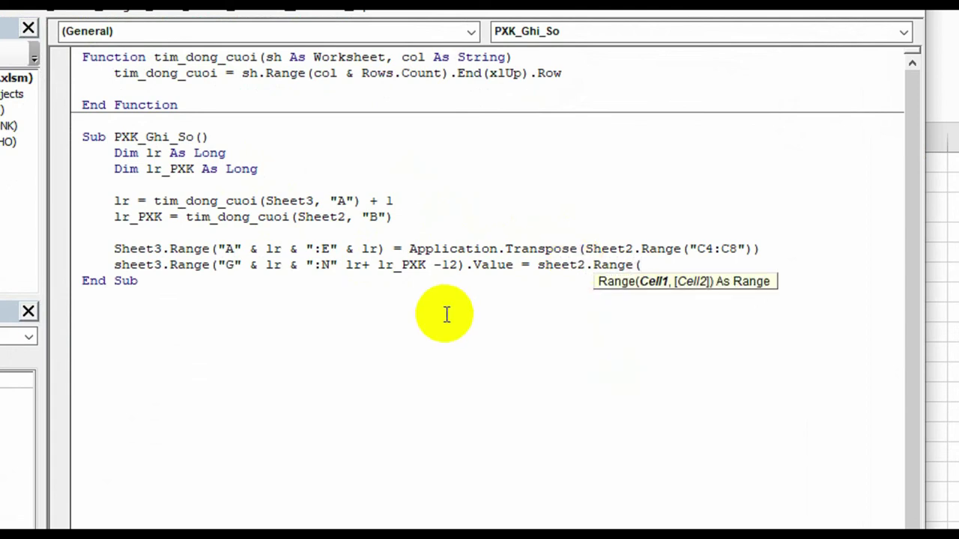
text("A1)
text(2)
text( B)
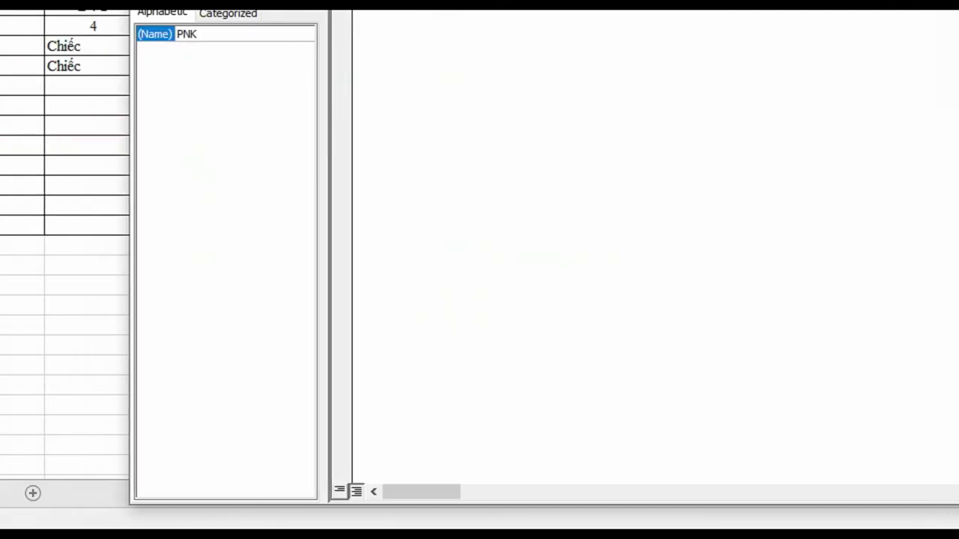
click(201, 475)
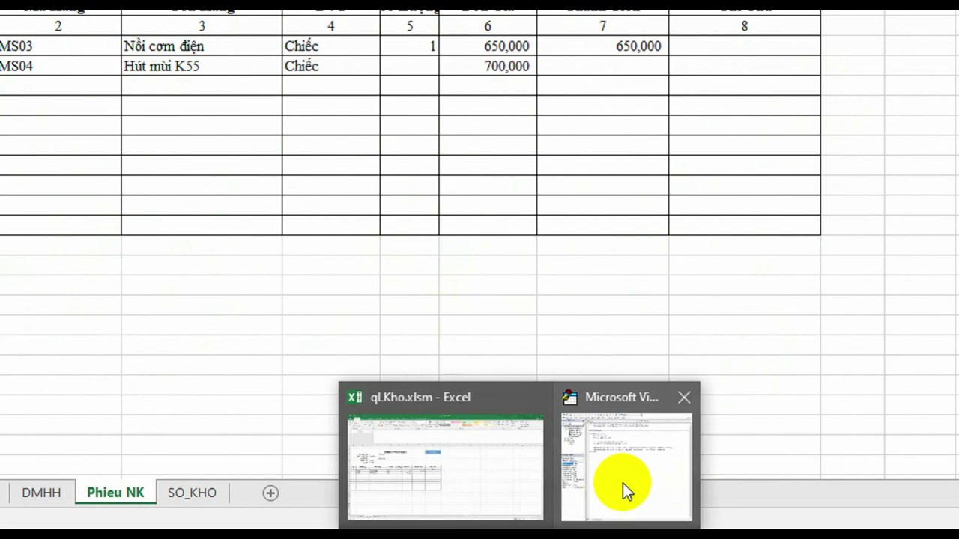
click(621, 490)
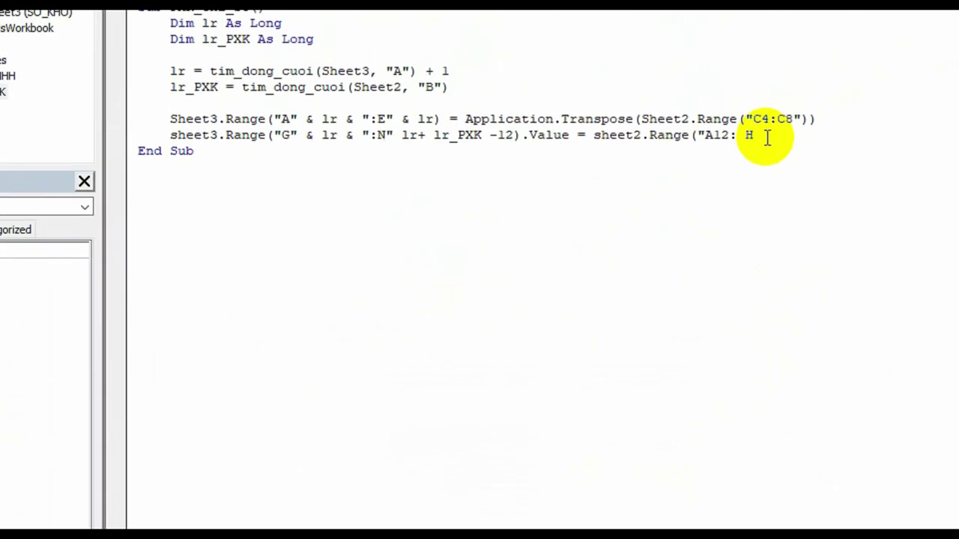
text(&)
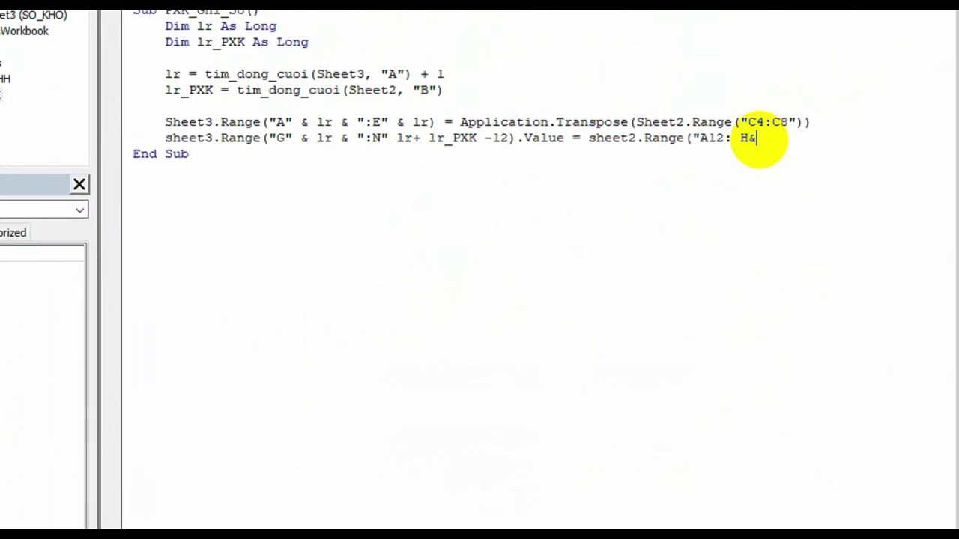
key(BackSpace)
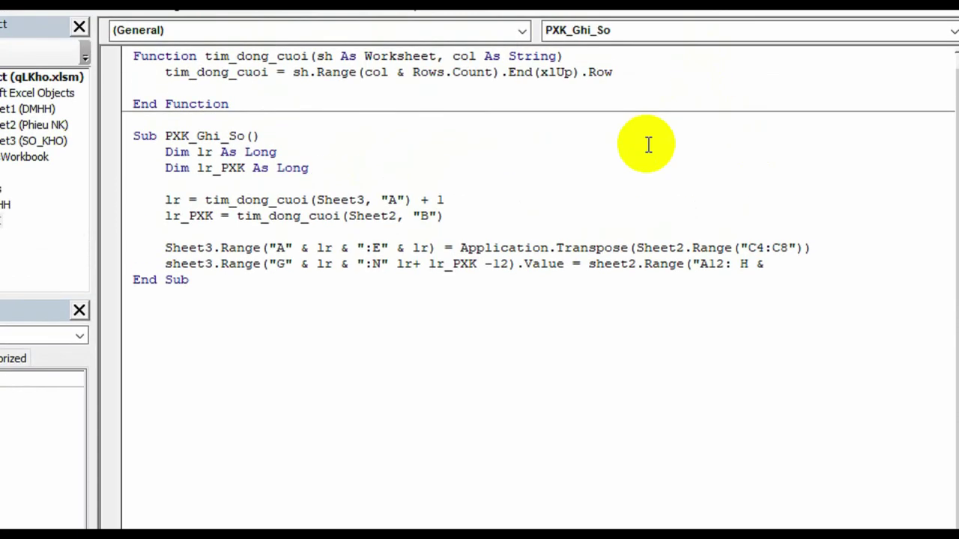
text( lr_)
text( PX)
text(K))
text(.val)
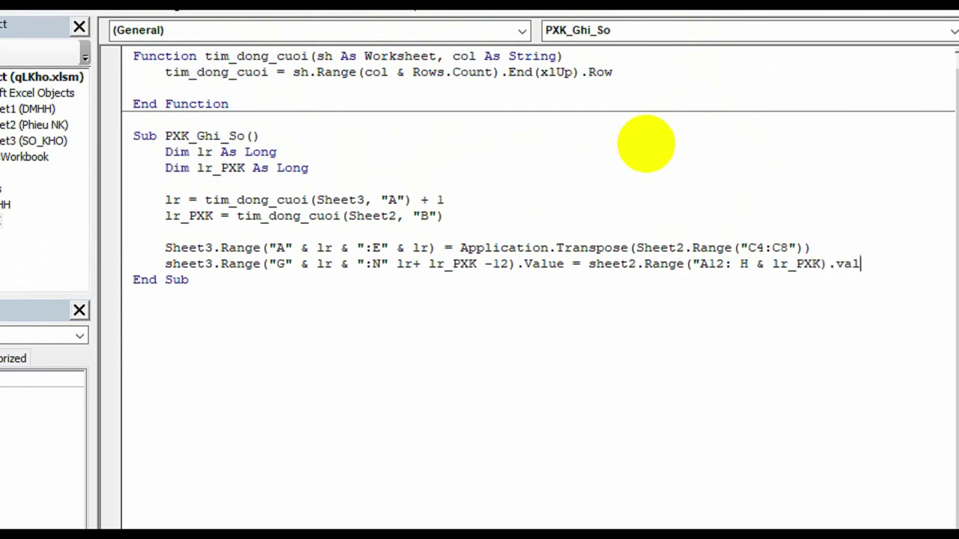
text(i)
key(BackSpace)
text(ue)
key(Return)
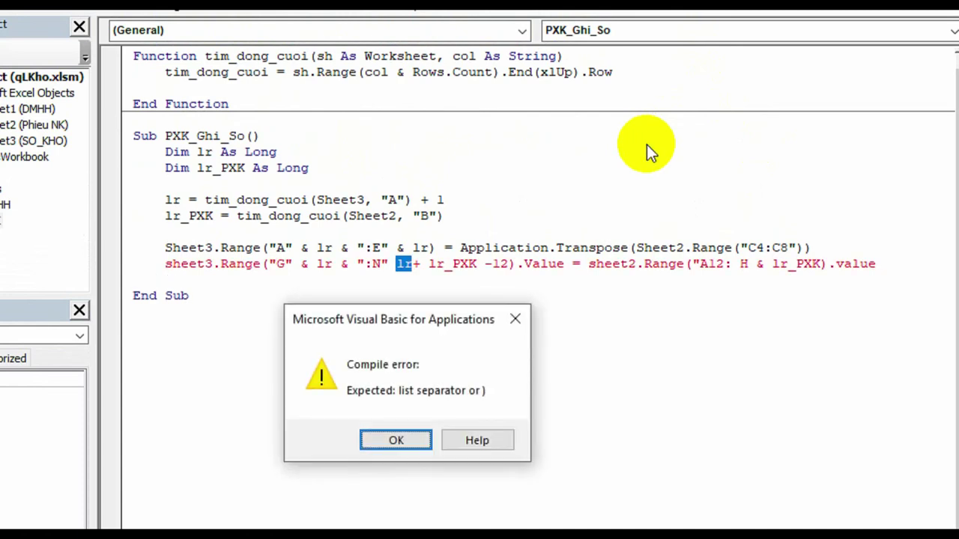
Dismiss the compile error and insert & before lr in the copy line
key(Return)
click(404, 264)
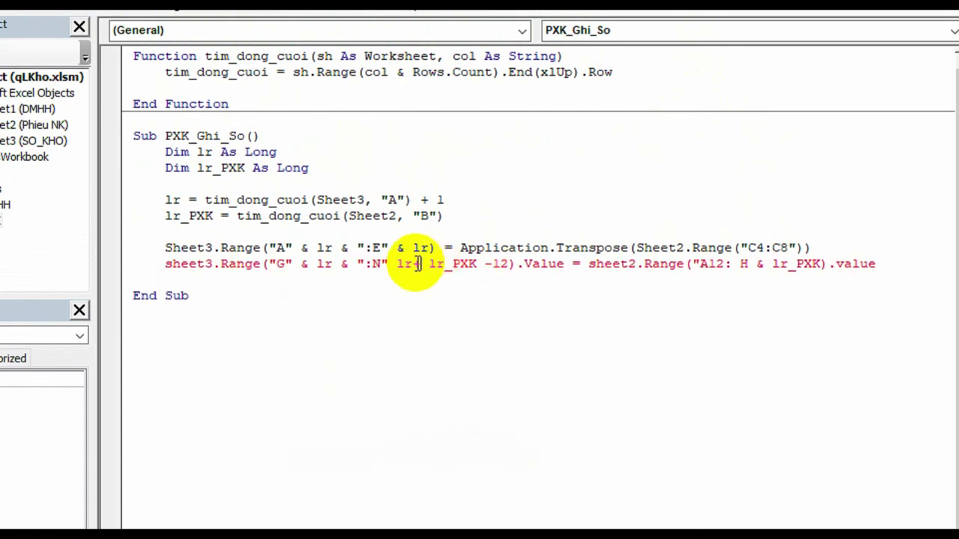
click(396, 263)
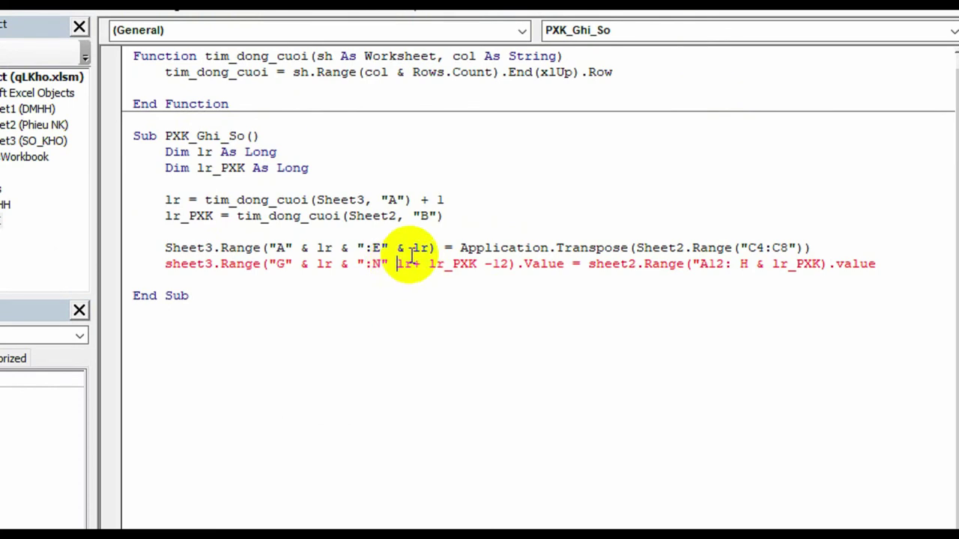
text(&)
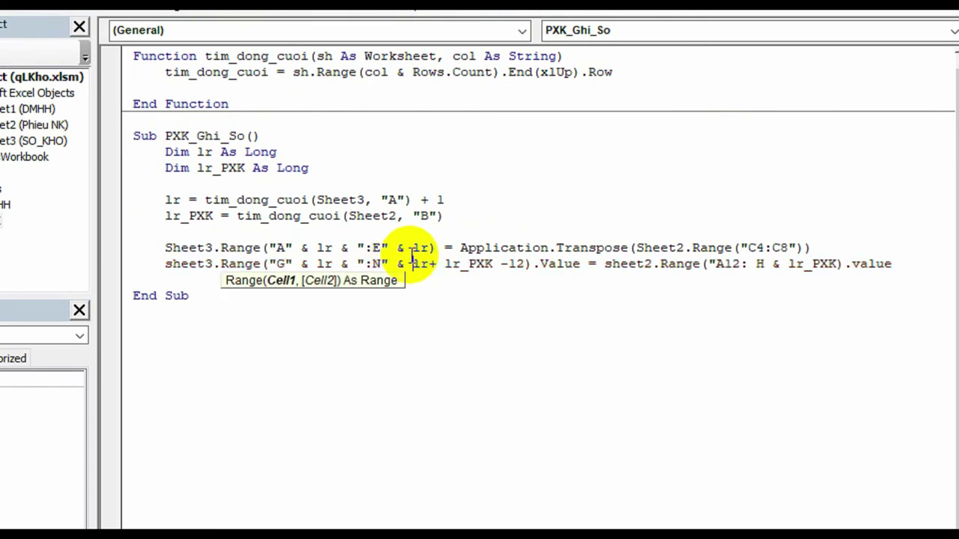
click(515, 383)
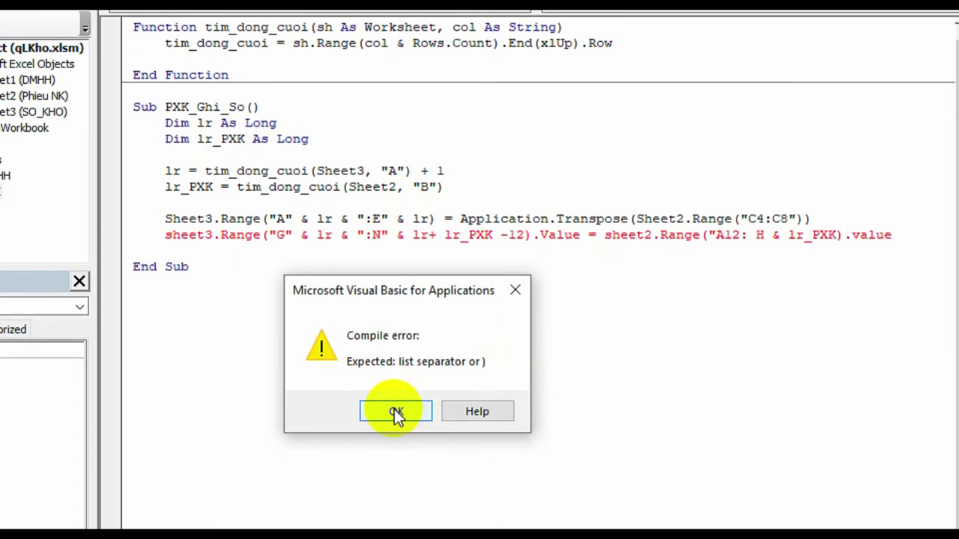
click(395, 436)
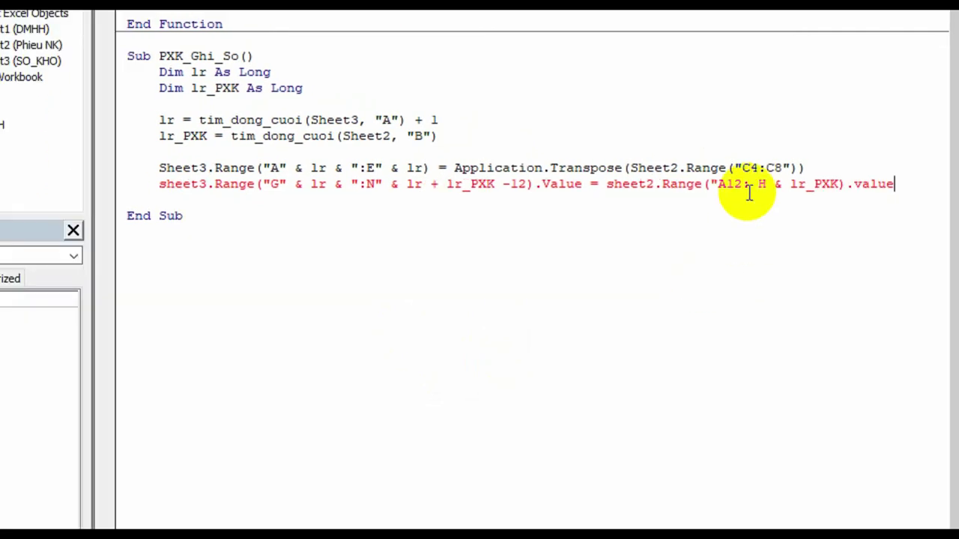
Fix the quotes so the line reads Range("A12: H" & lr_PXK).value, then commit it
click(755, 177)
click(745, 184)
text(")
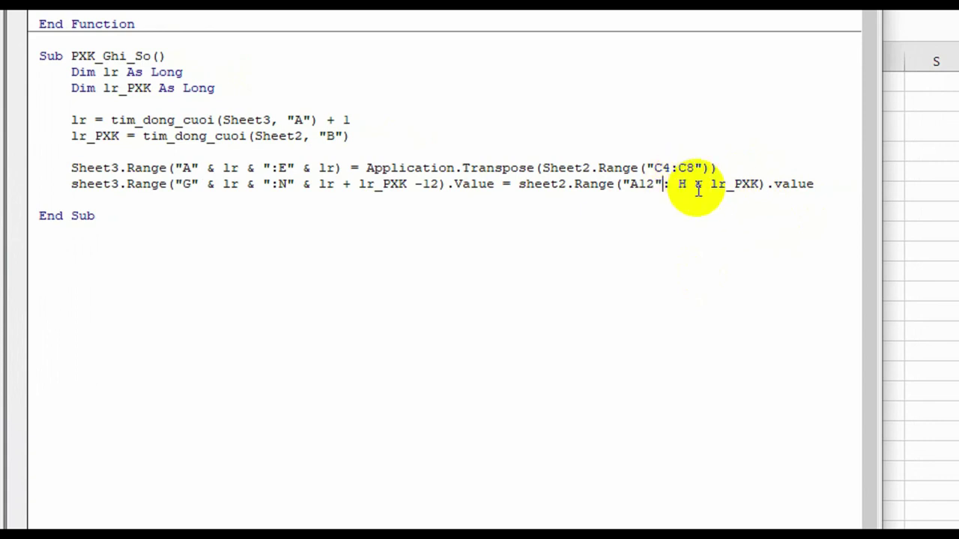
click(685, 183)
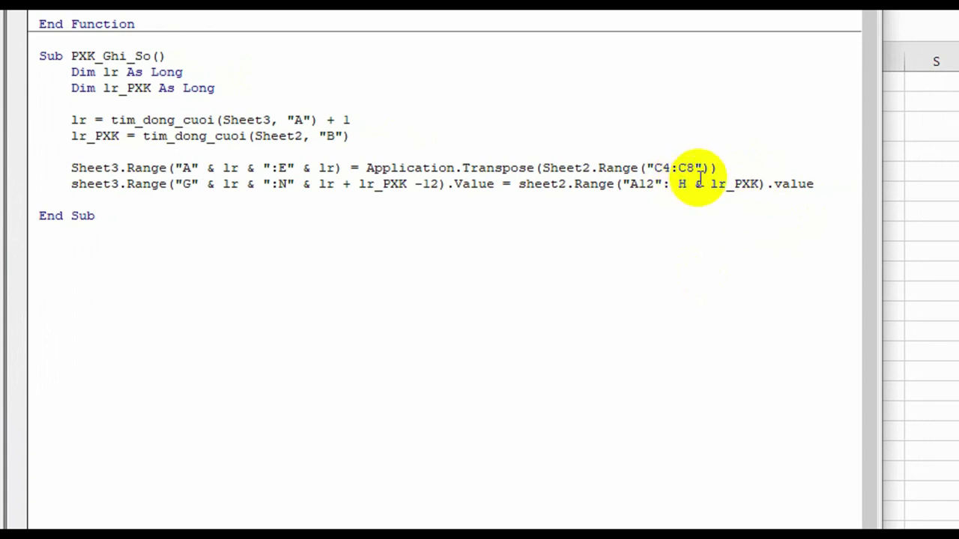
text(")
key(BackSpace)
text(:)
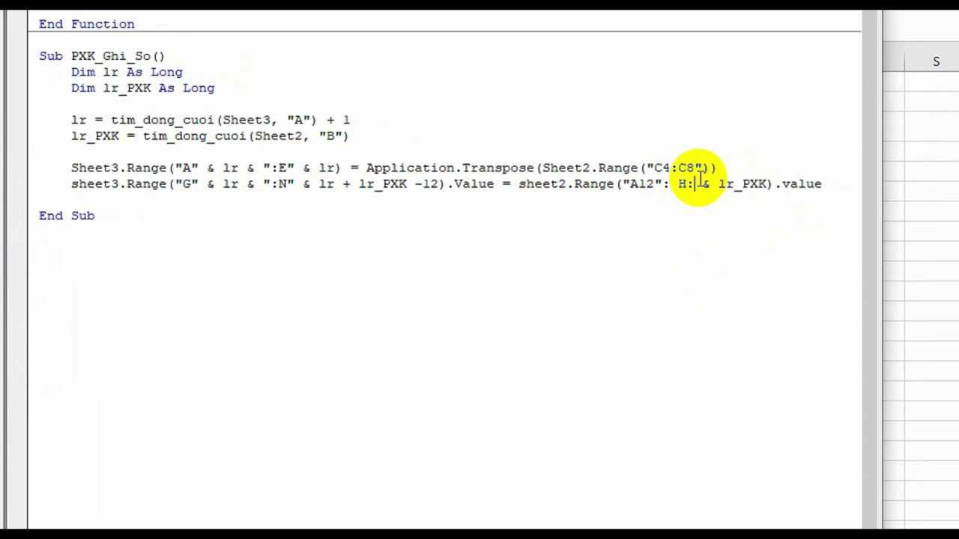
key(BackSpace)
text(")
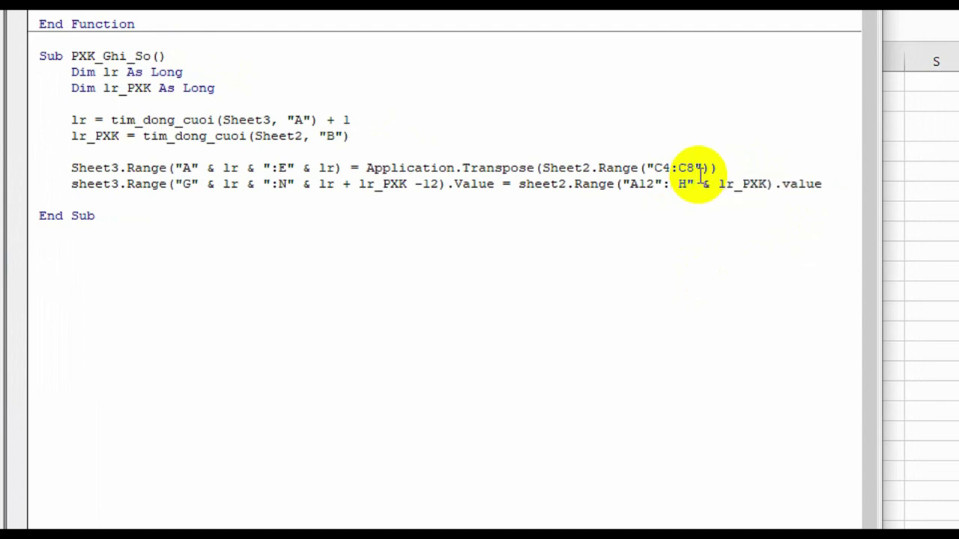
click(662, 183)
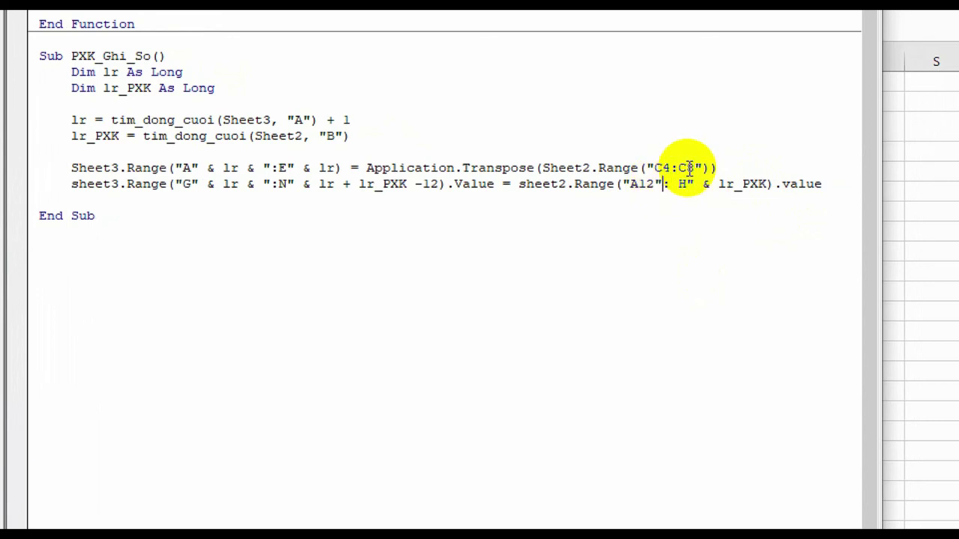
key(BackSpace)
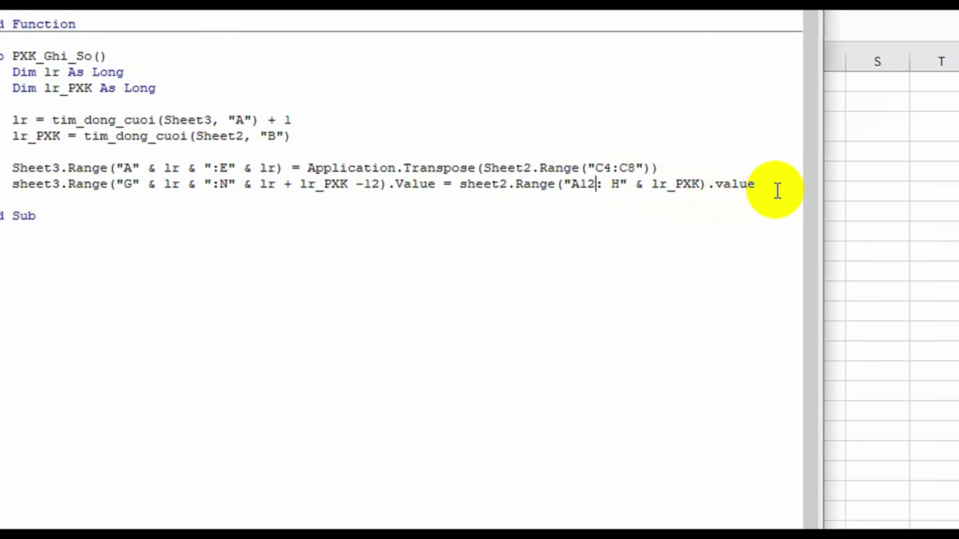
click(778, 190)
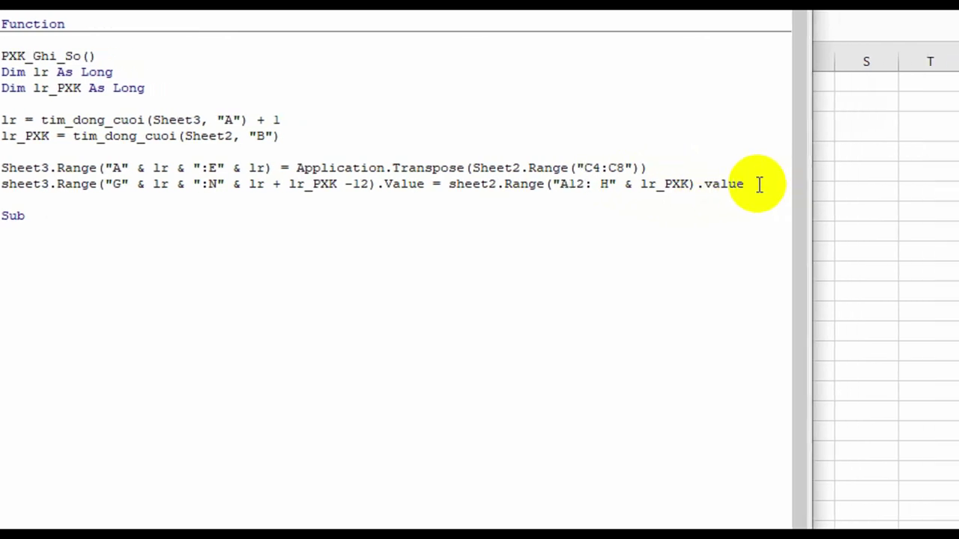
key(Return)
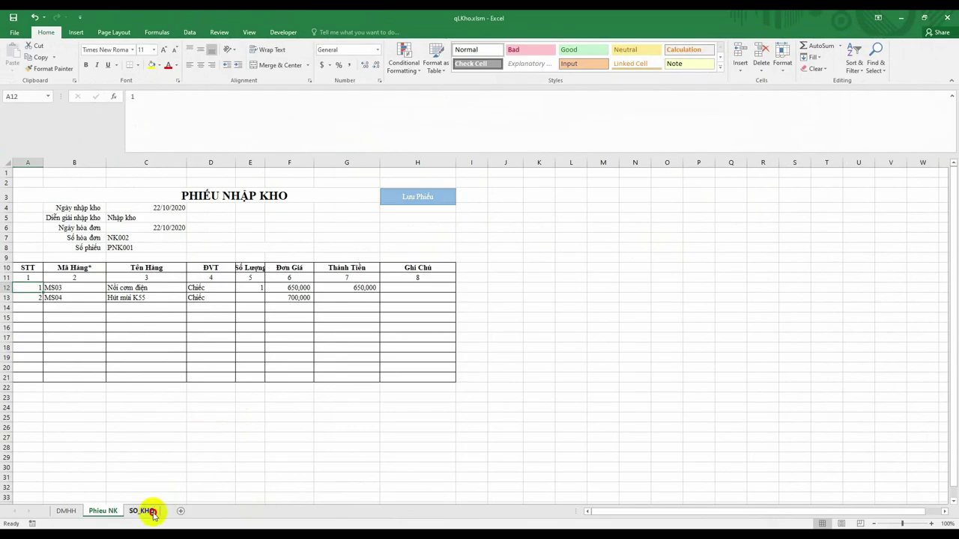
click(142, 511)
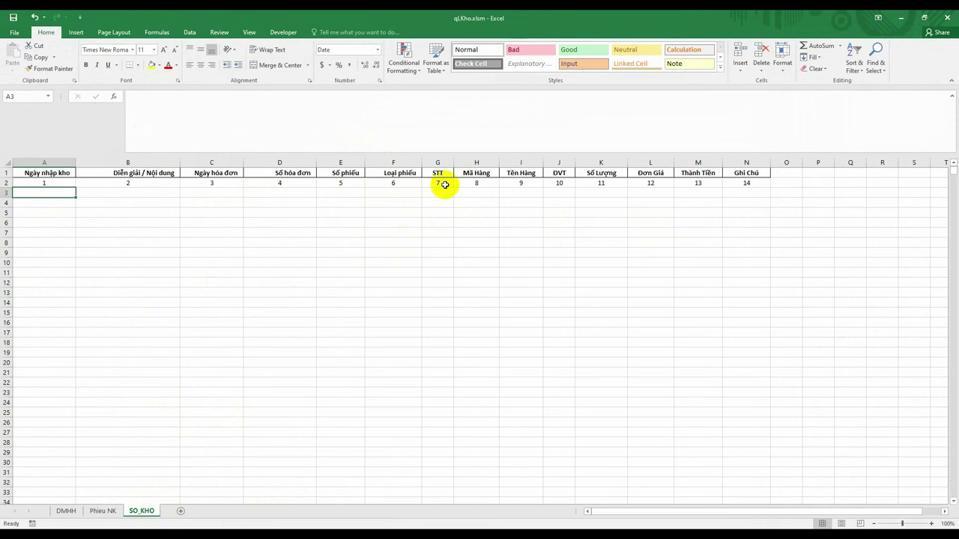
click(439, 183)
click(746, 186)
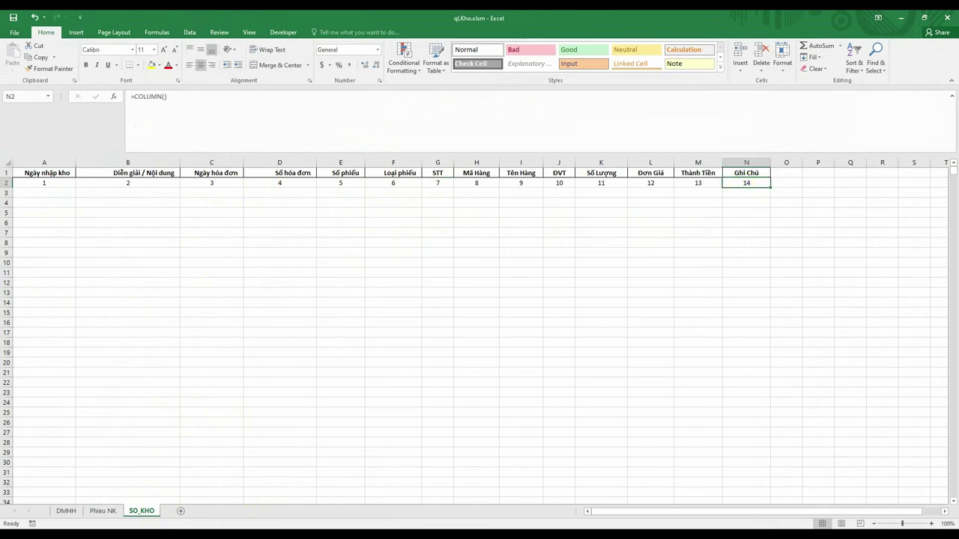
click(358, 499)
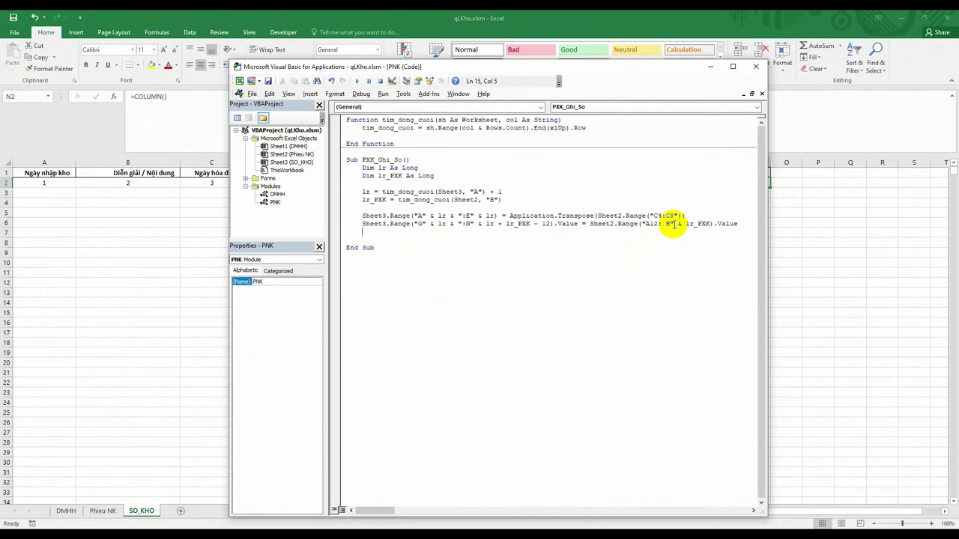
drag(677, 223, 711, 222)
click(696, 246)
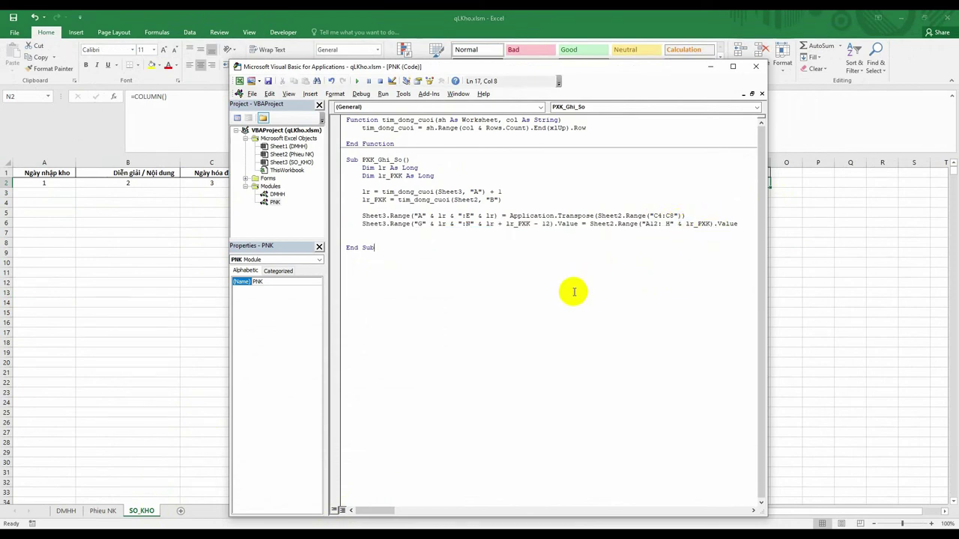
click(173, 308)
click(102, 511)
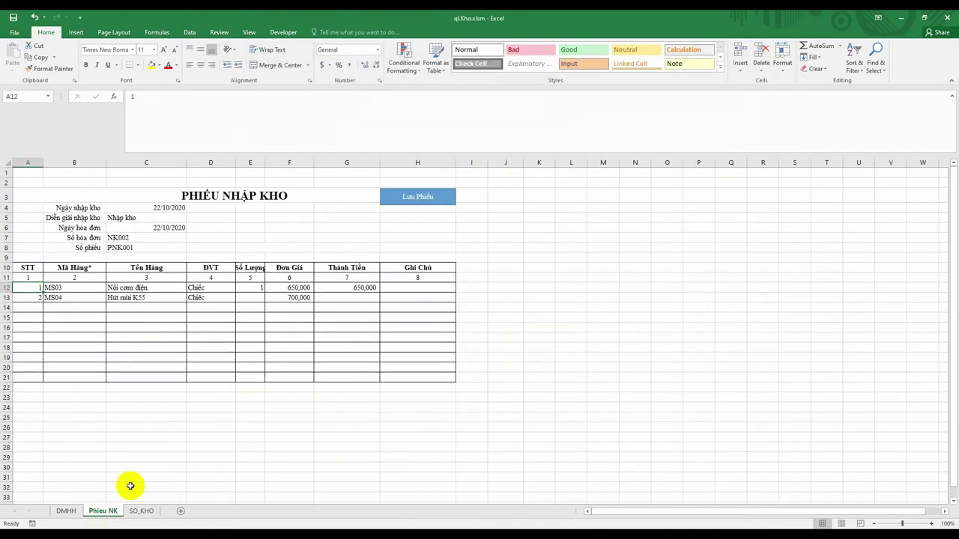
click(669, 298)
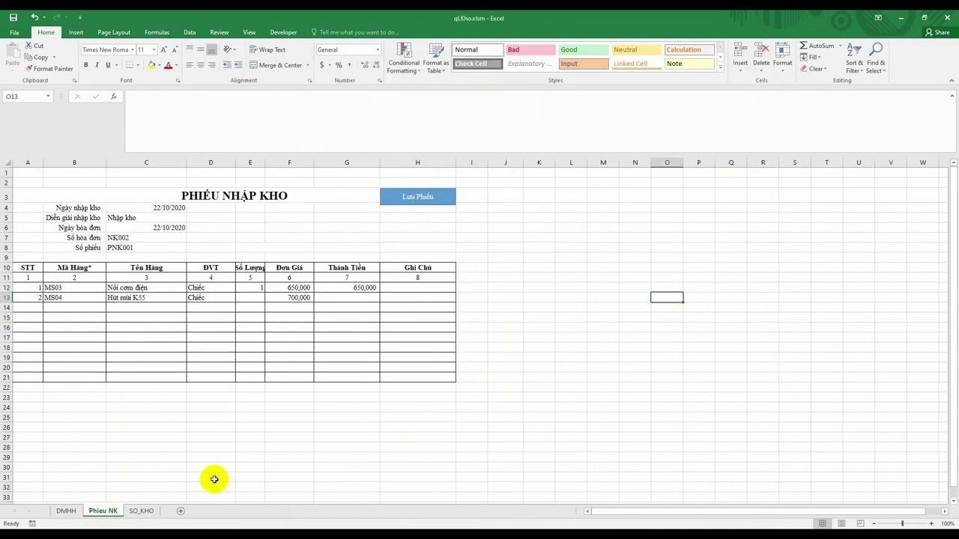
click(142, 511)
click(469, 312)
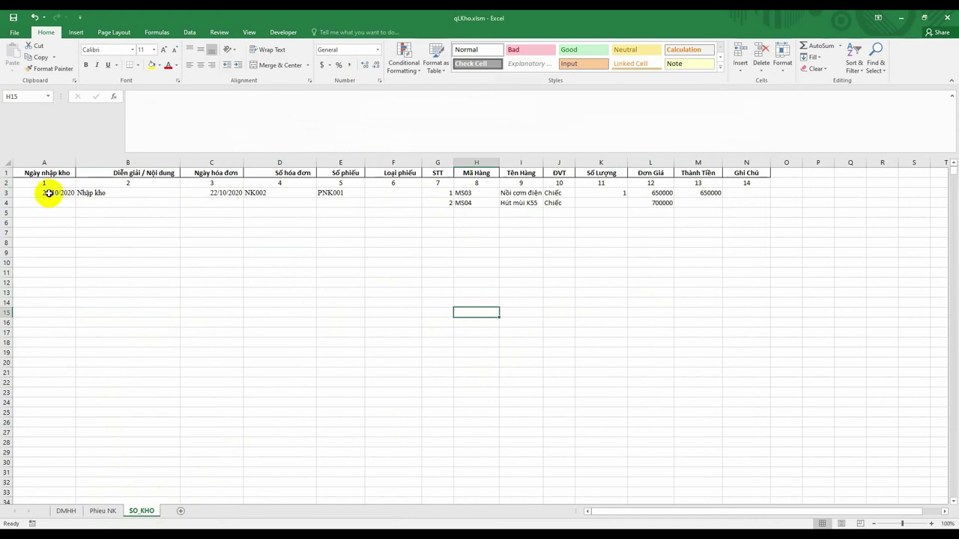
drag(47, 194, 738, 206)
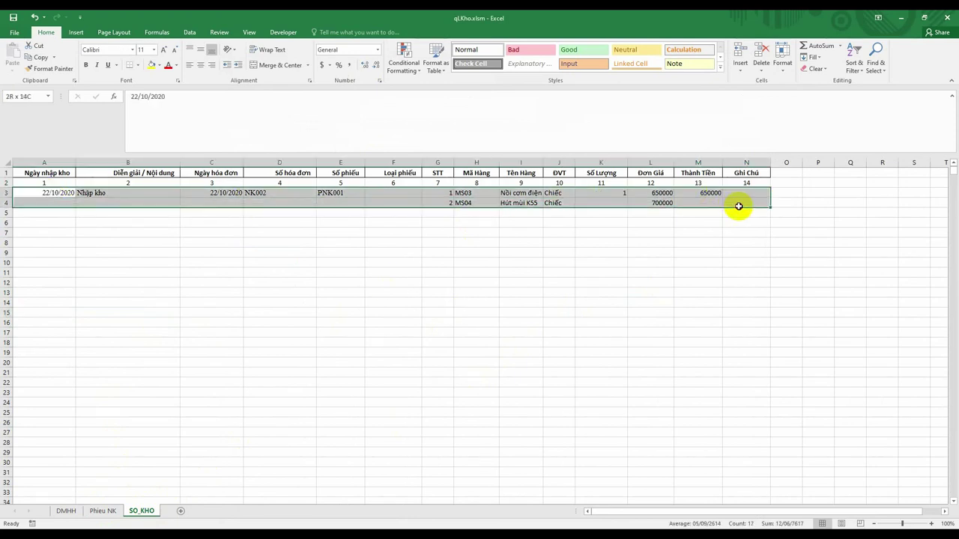
click(491, 314)
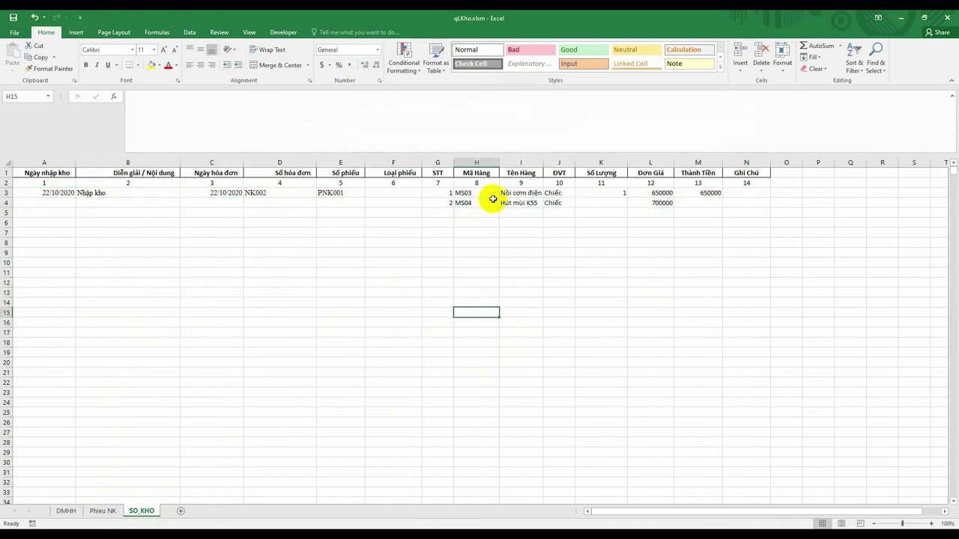
drag(456, 196, 731, 206)
click(746, 292)
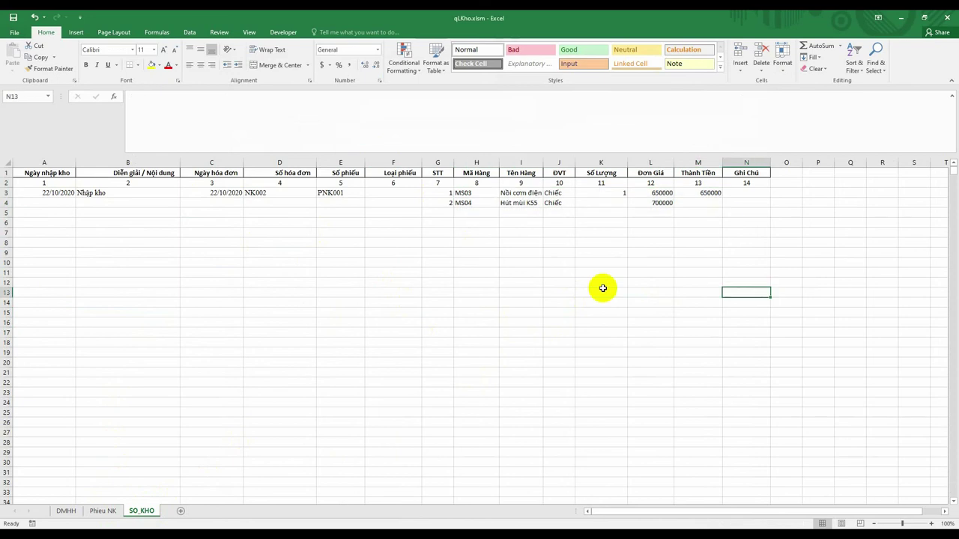
drag(22, 203, 391, 199)
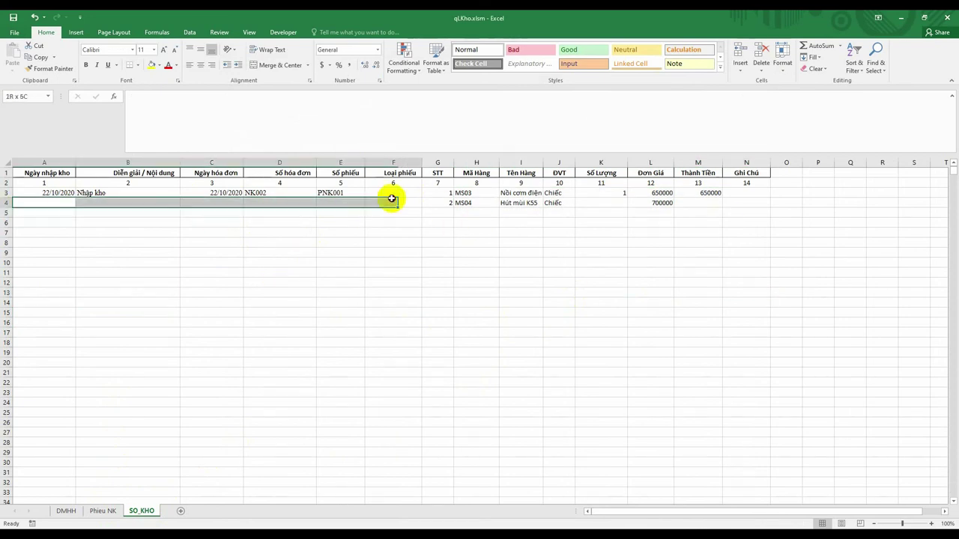
click(388, 250)
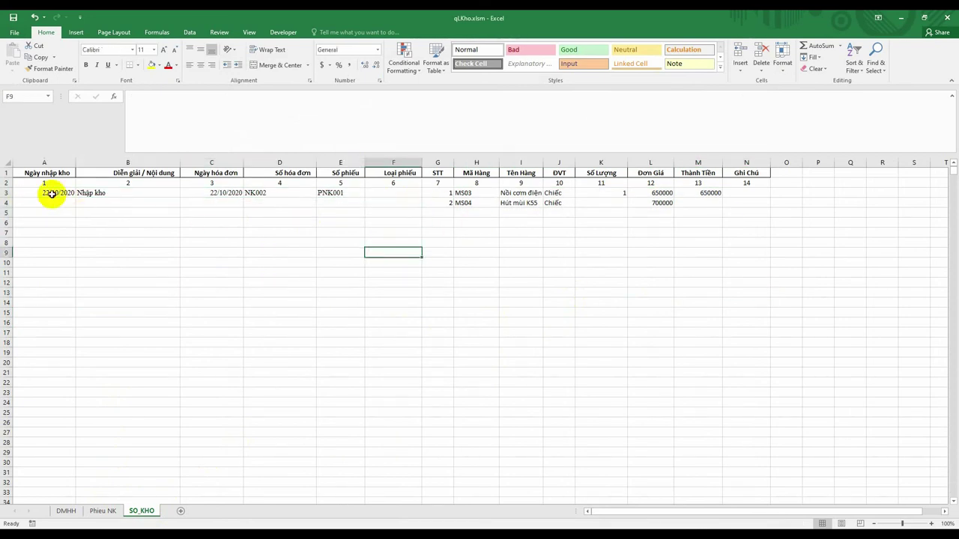
drag(51, 193, 383, 204)
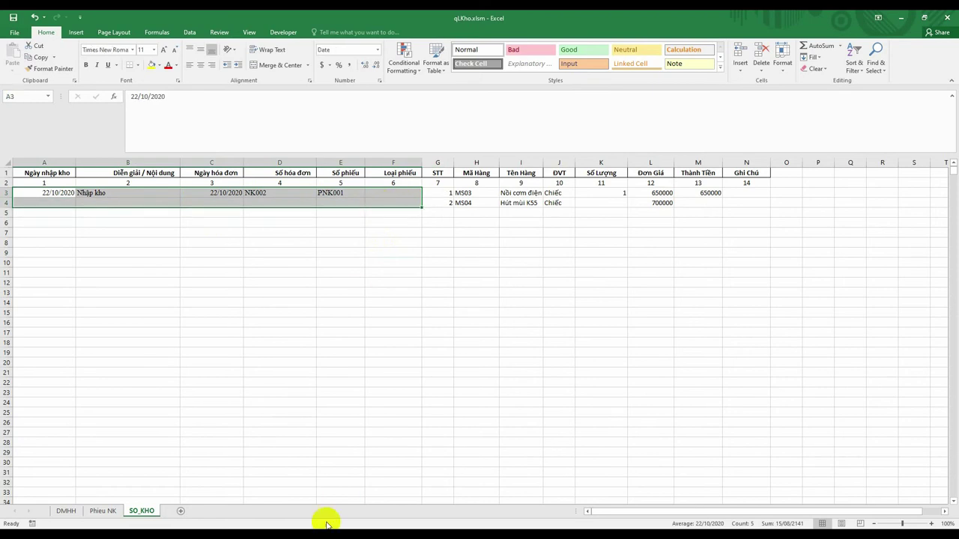
mouse_move(322, 524)
click(349, 502)
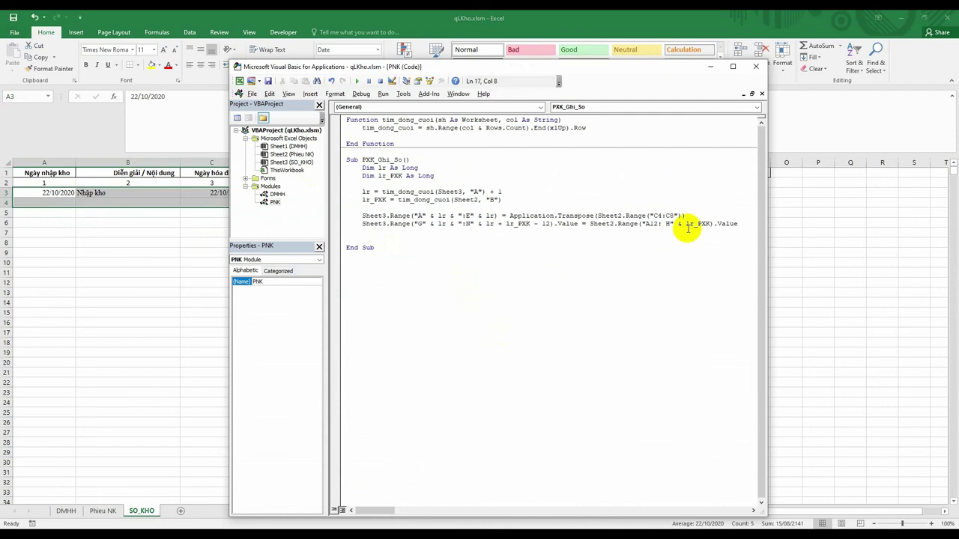
click(364, 231)
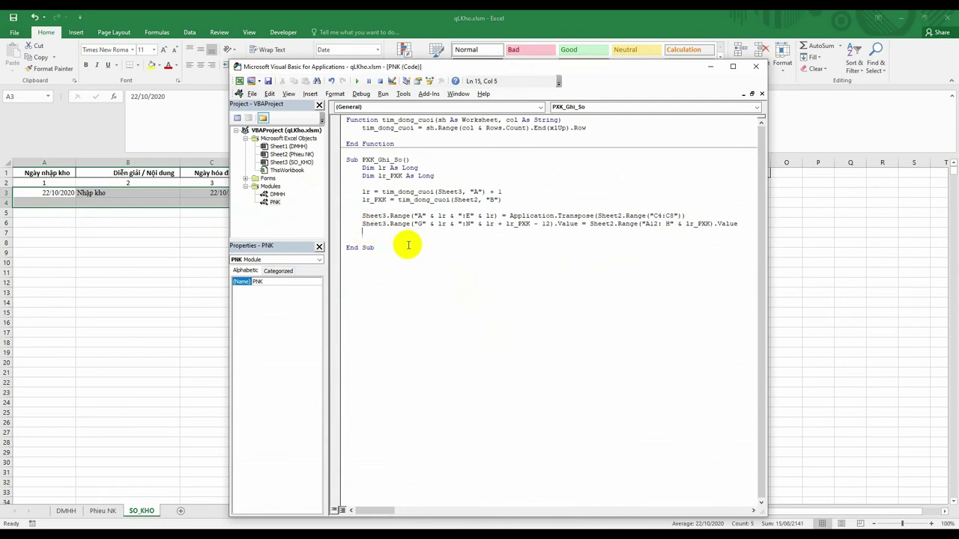
Add the line Sheet3.Range("F" & lr) = "NK" to PXK_Ghi_So
key(Return)
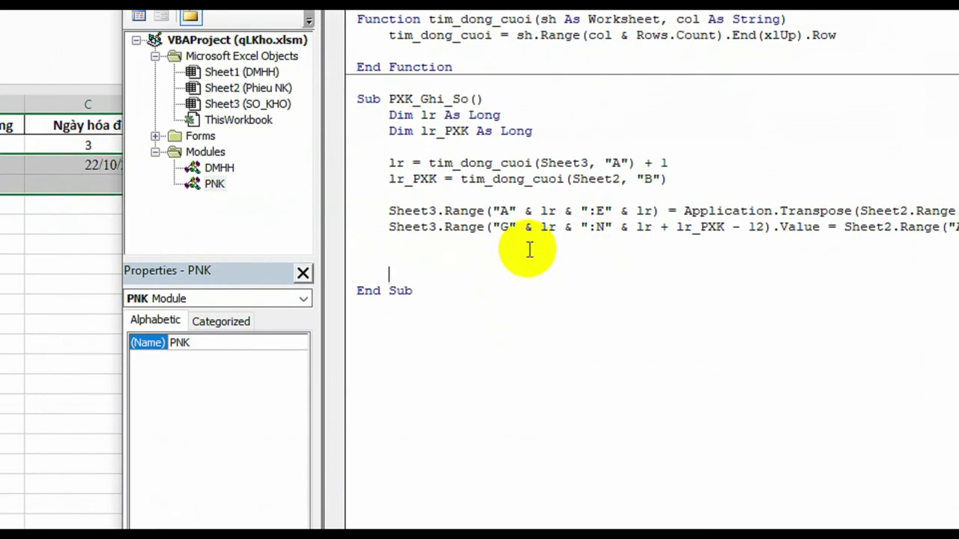
click(404, 247)
key(Return)
text(she)
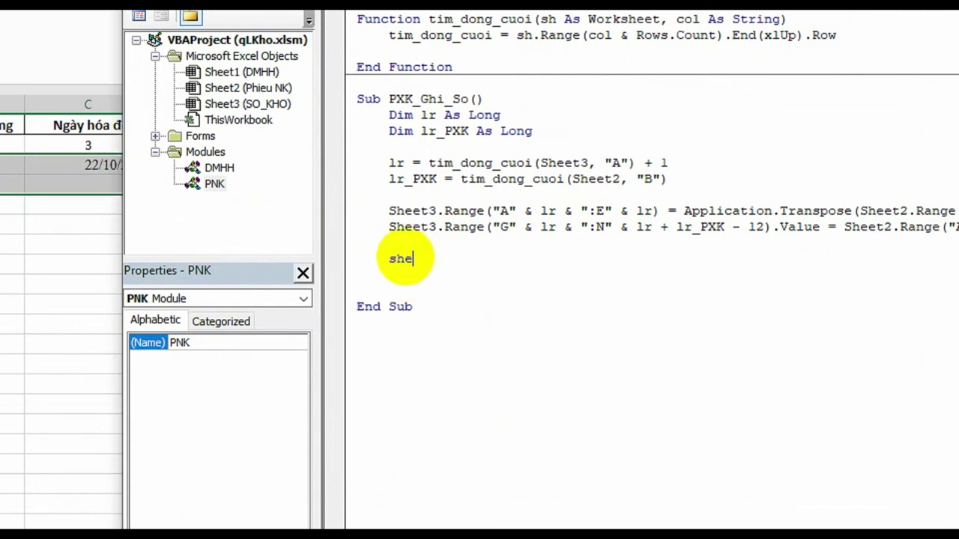
text(et3.)
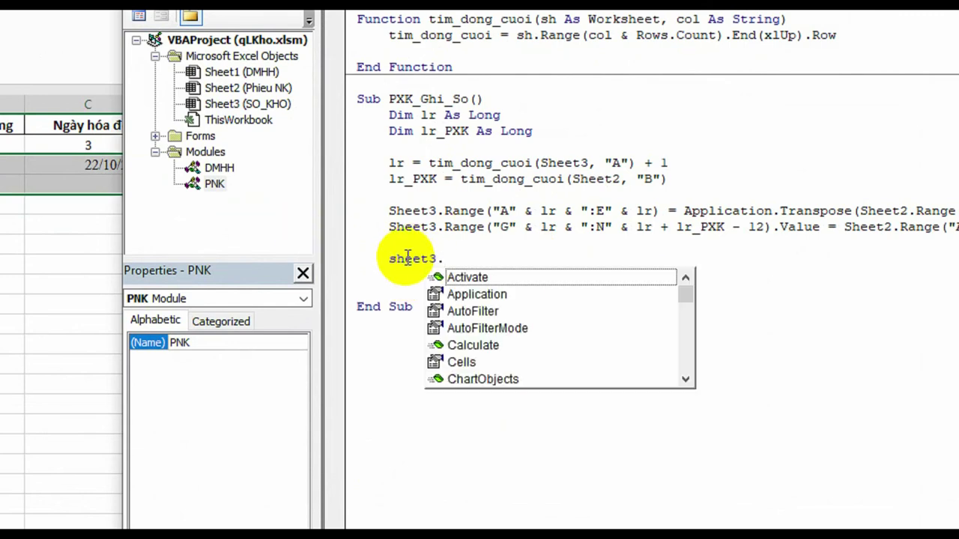
text(rang)
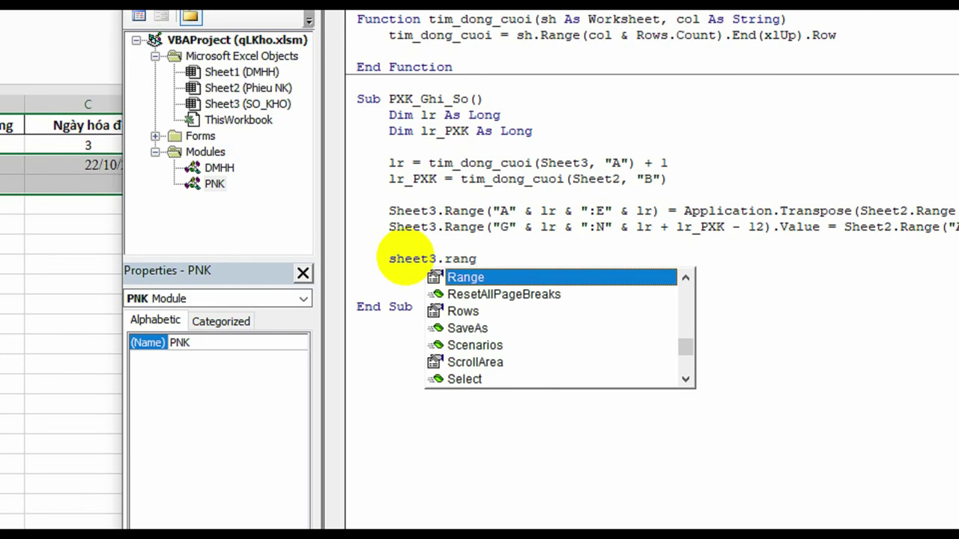
text(()
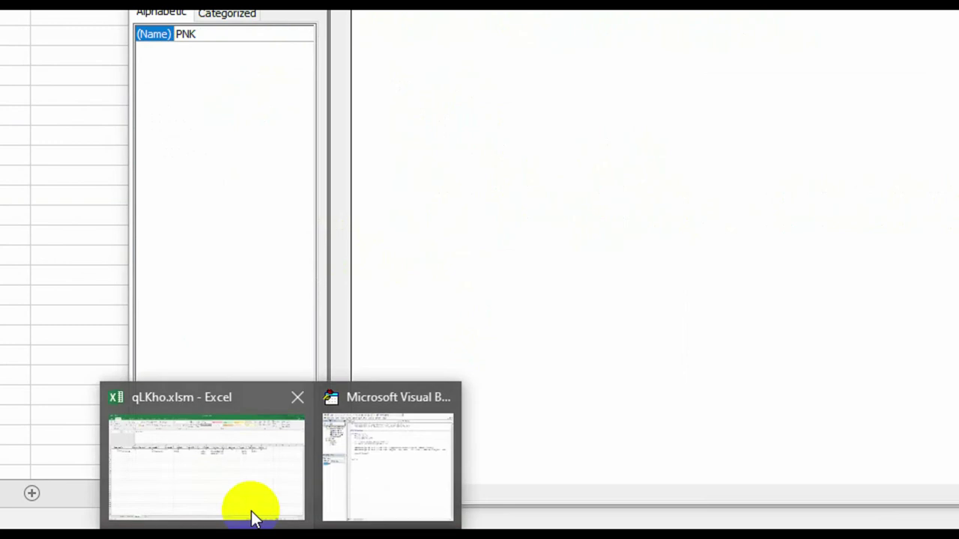
click(253, 517)
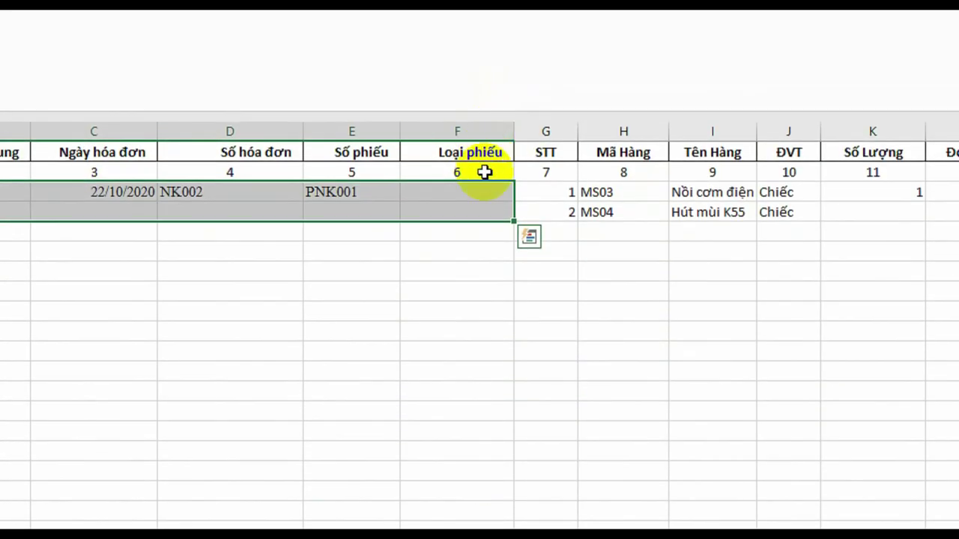
click(466, 195)
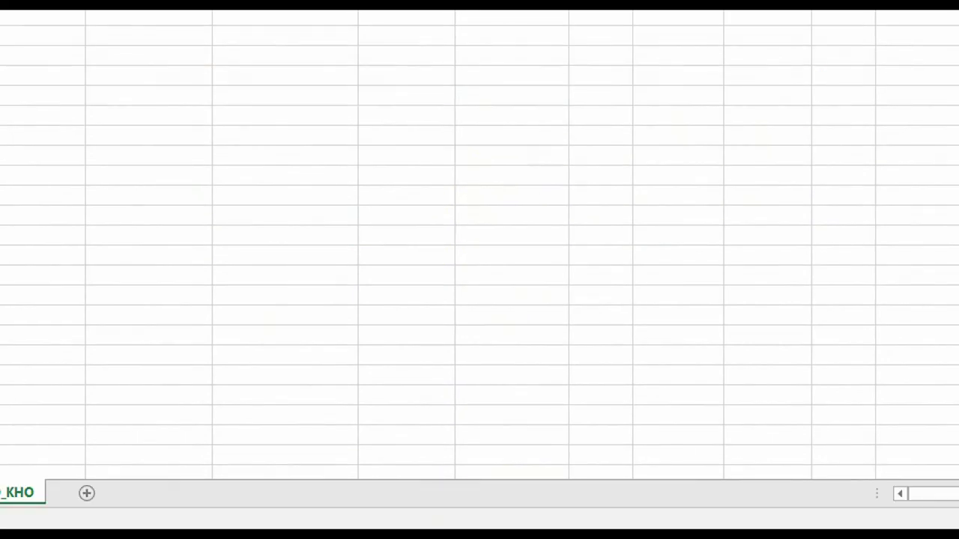
mouse_move(336, 533)
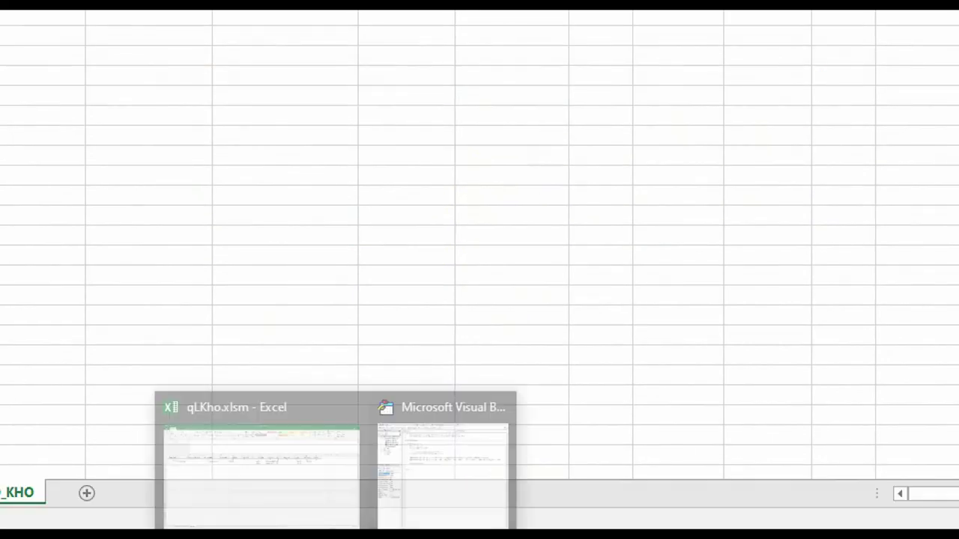
click(433, 464)
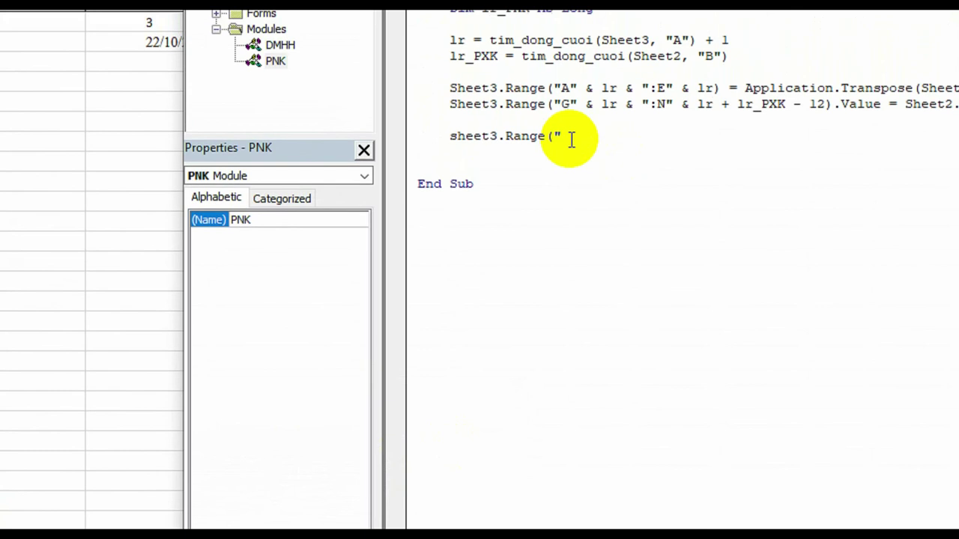
text(F")
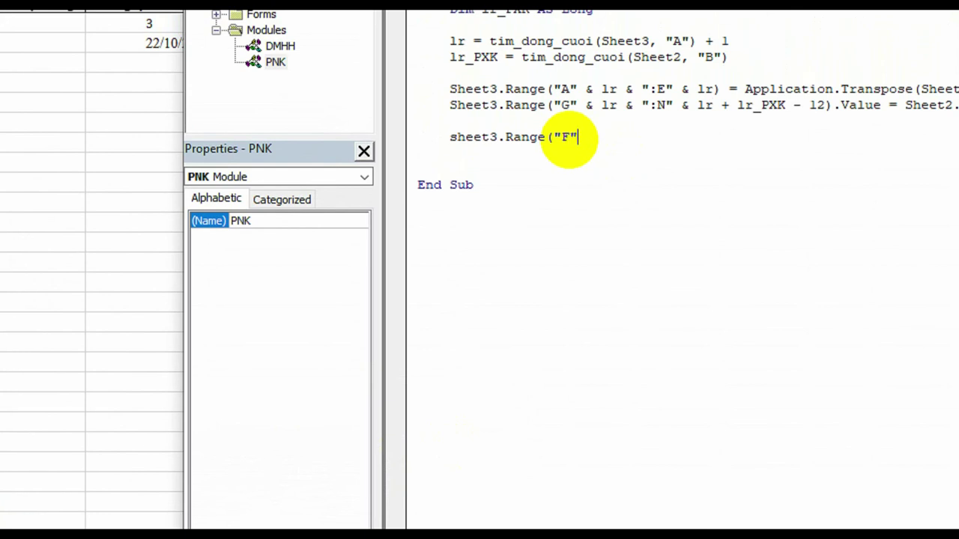
text(&)
text( lr)
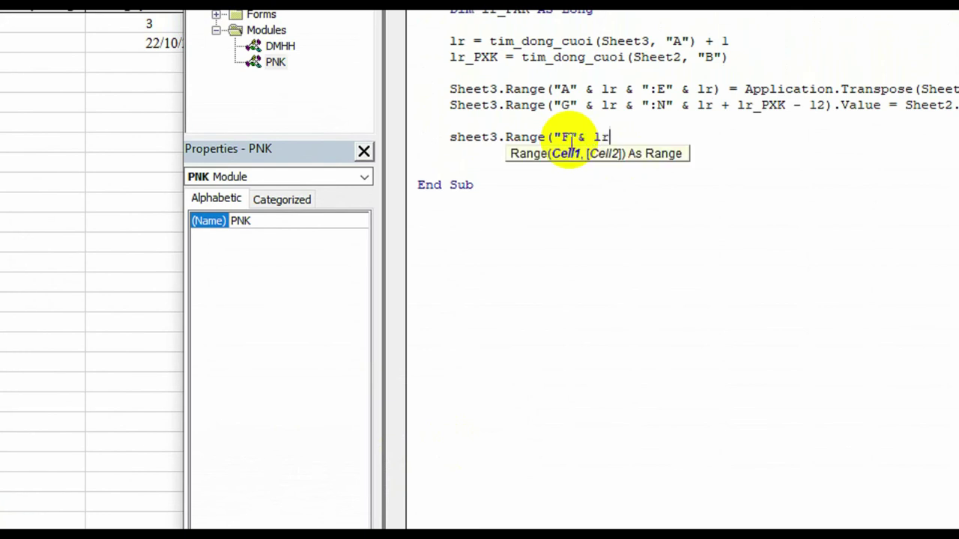
text() =)
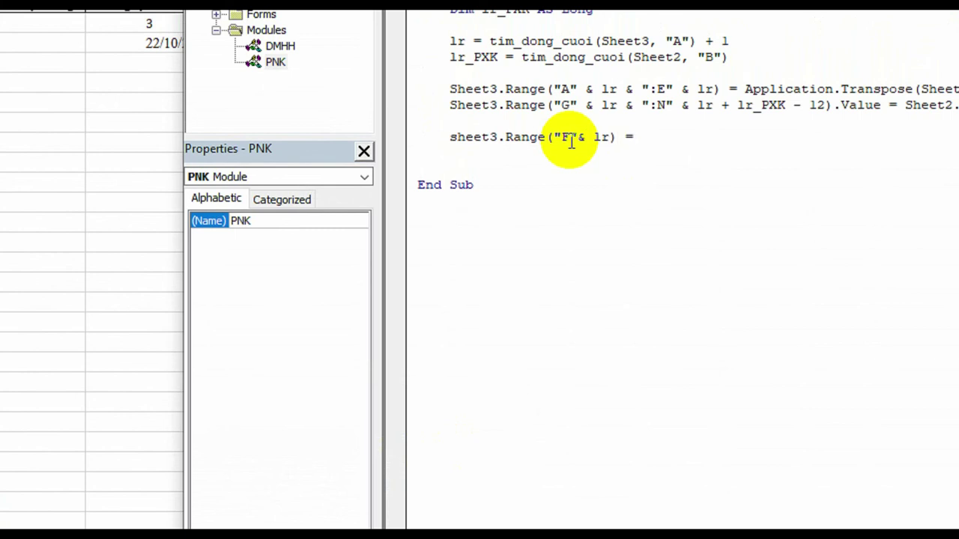
text("NK)
text(")
key(Return)
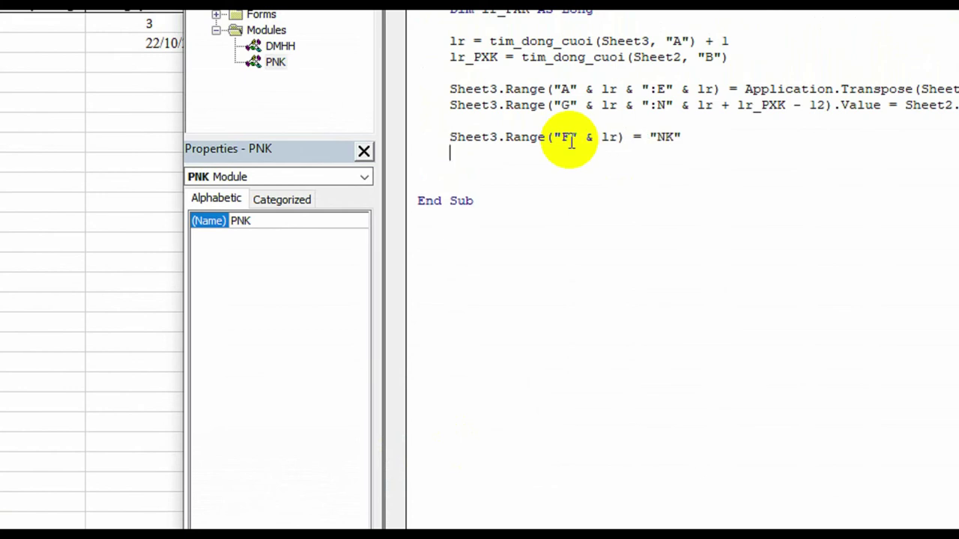
Begin the next line as sheet3.Range("A" & lr & ":F" & lr +
text(sheet)
text(3.)
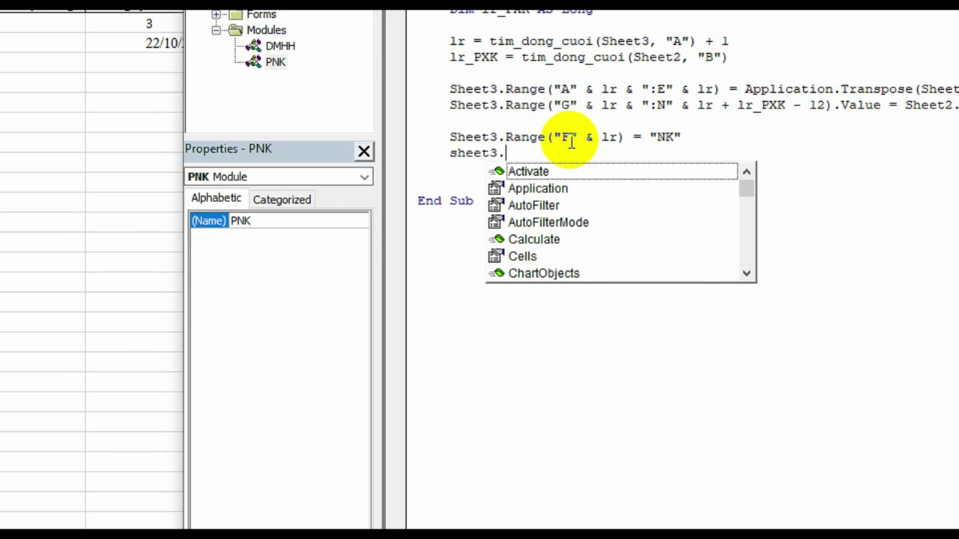
text(range)
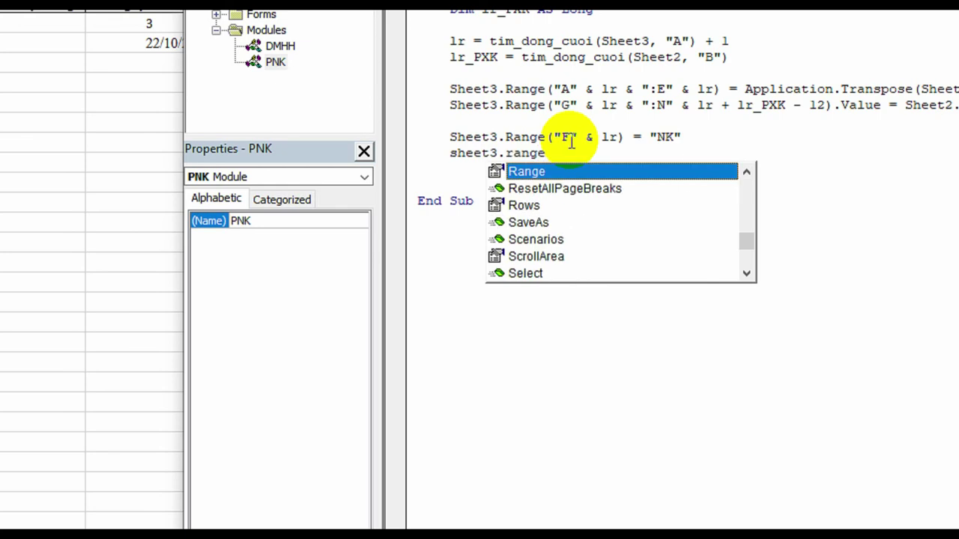
text(("A" ()
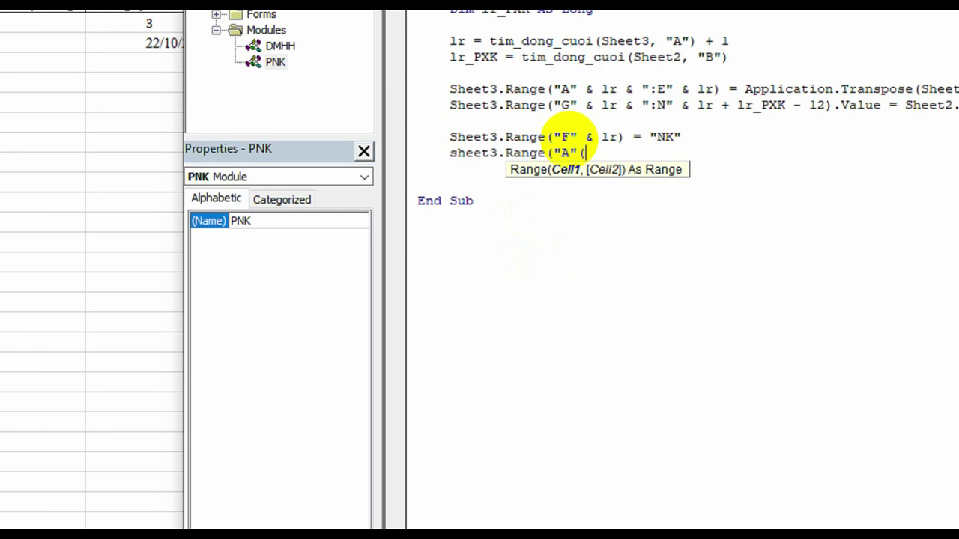
key(BackSpace)
text(l)
key(BackSpace)
key(BackSpace)
text(lr)
text( & ")
text(:)
text(F" )
text(&)
text( lr +)
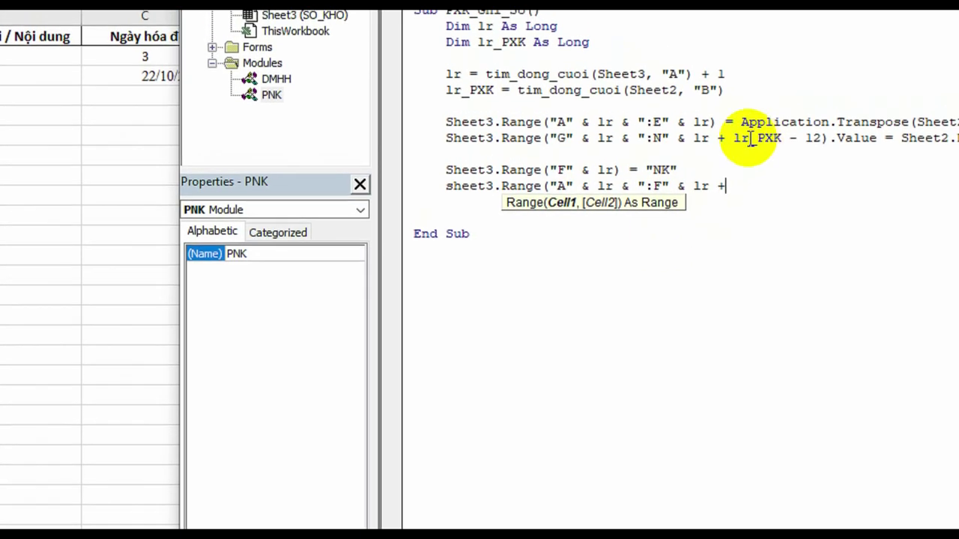
Complete the A:F range with lr + lr_PXK - 12 and append .FillDown
click(699, 116)
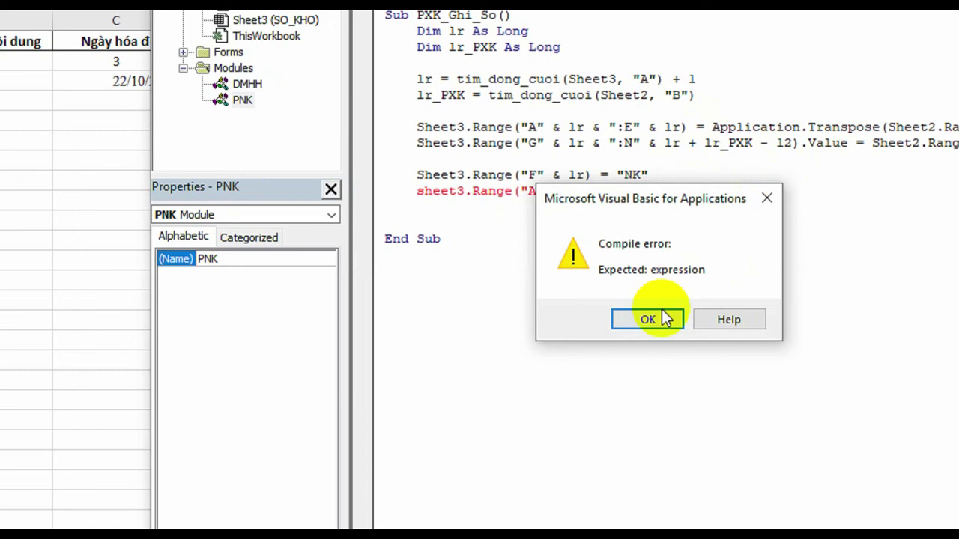
click(664, 317)
drag(663, 145, 793, 145)
key(ctrl+c)
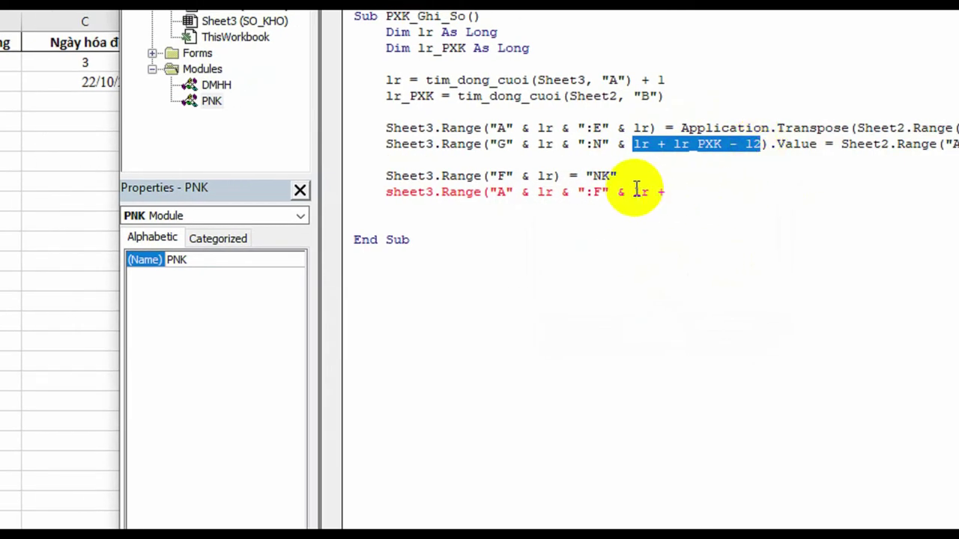
drag(633, 191, 685, 198)
key(ctrl+v)
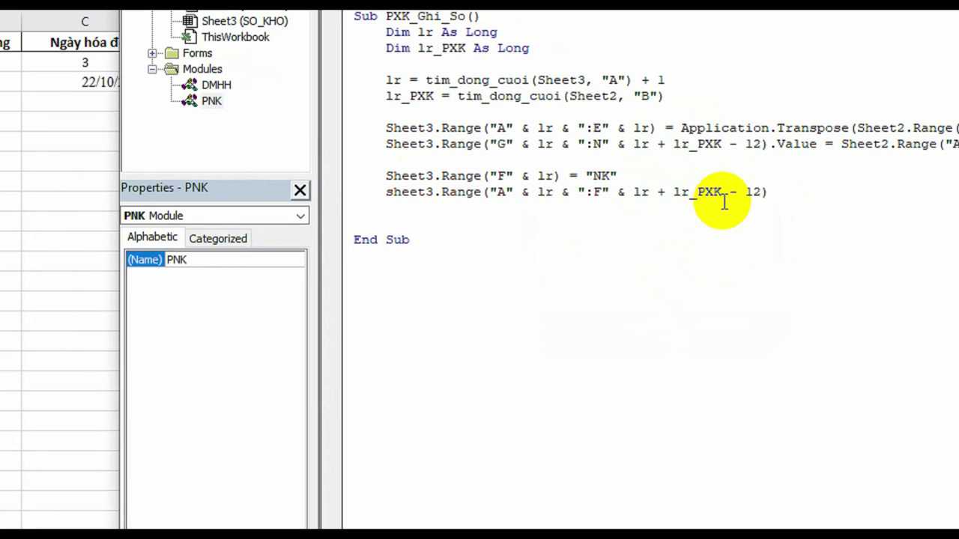
text(.)
key(BackSpace)
key(BackSpace)
text(.)
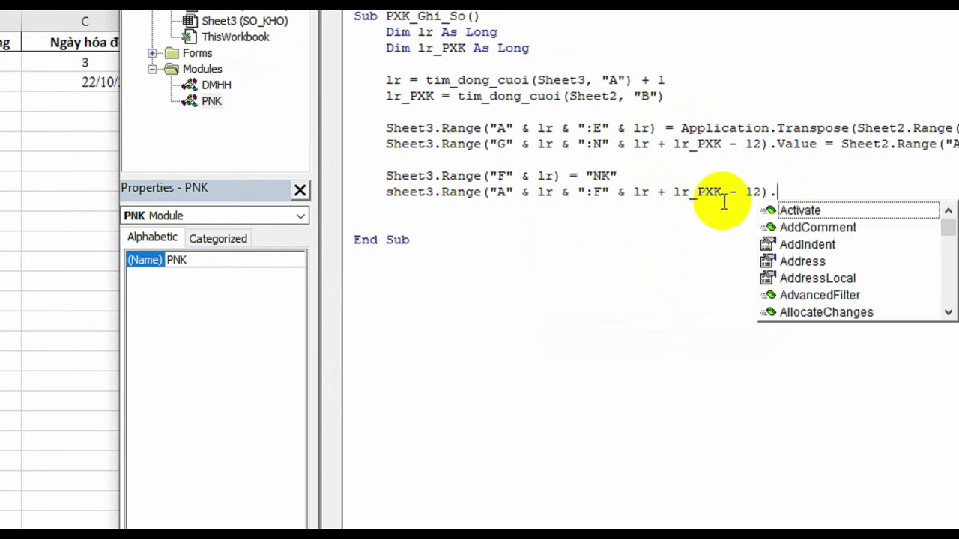
text(fi)
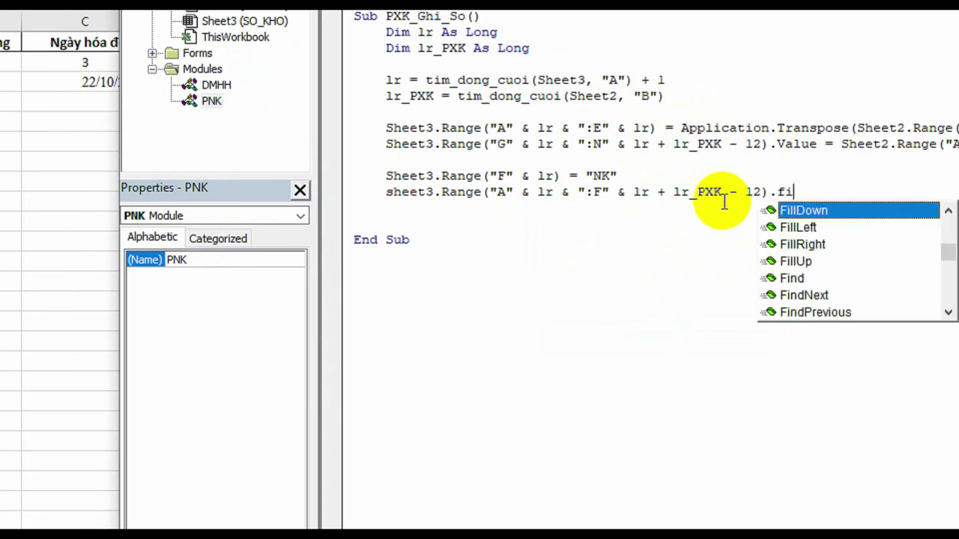
key(Return)
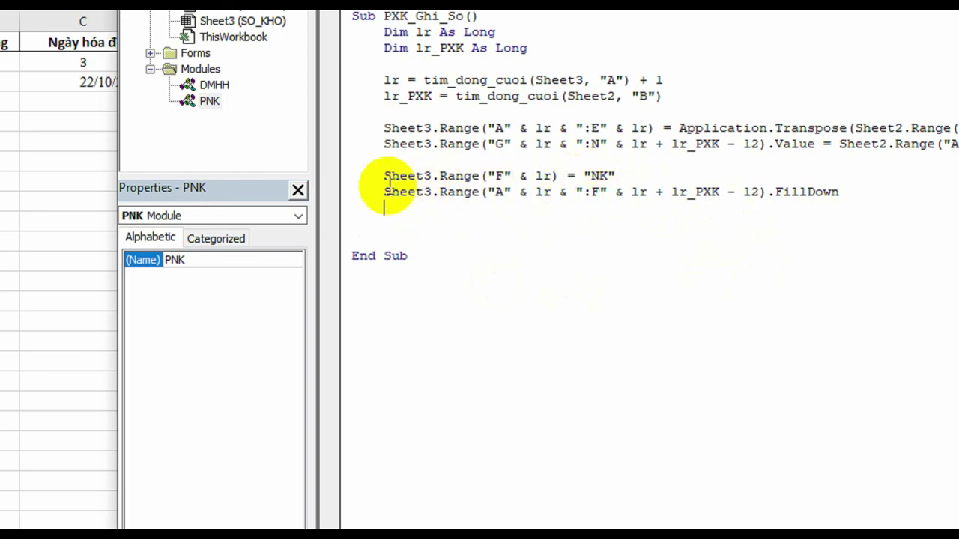
drag(382, 191, 727, 208)
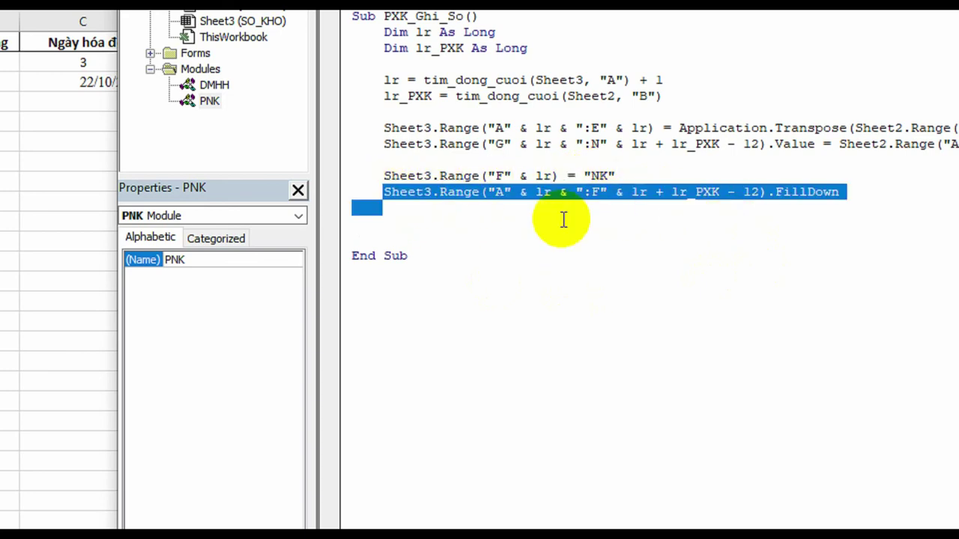
click(487, 193)
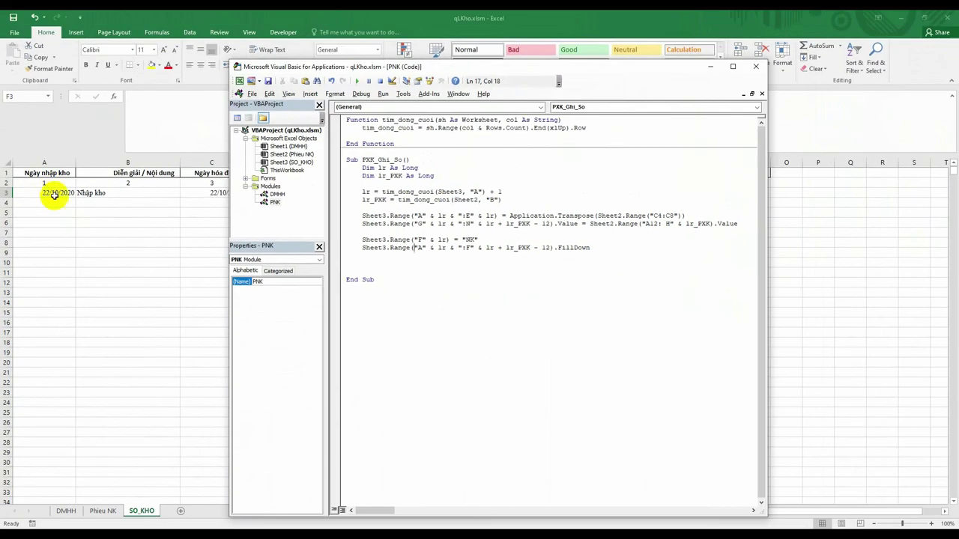
Inspect SO_KHO's saved receipt number PNK001 in E3 and the empty receipt type in F3
click(54, 205)
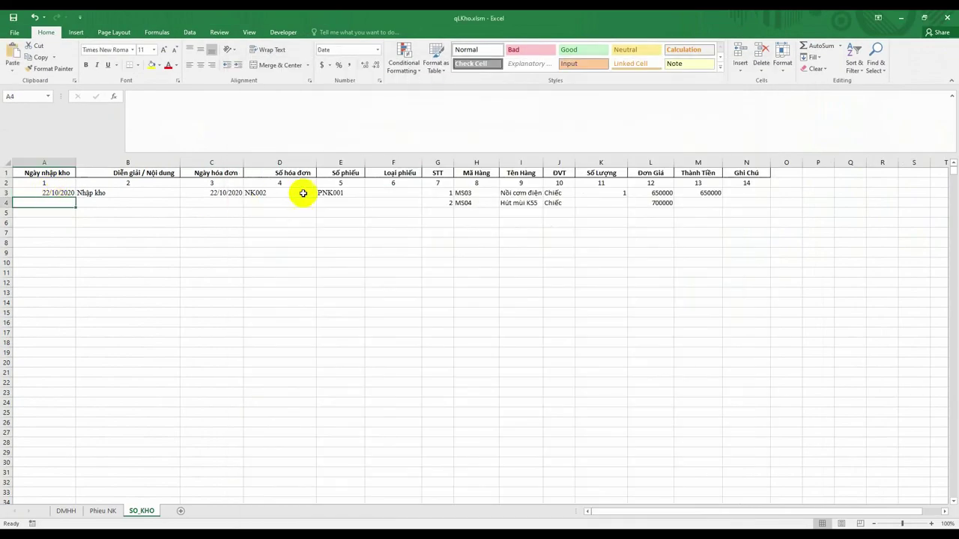
click(359, 196)
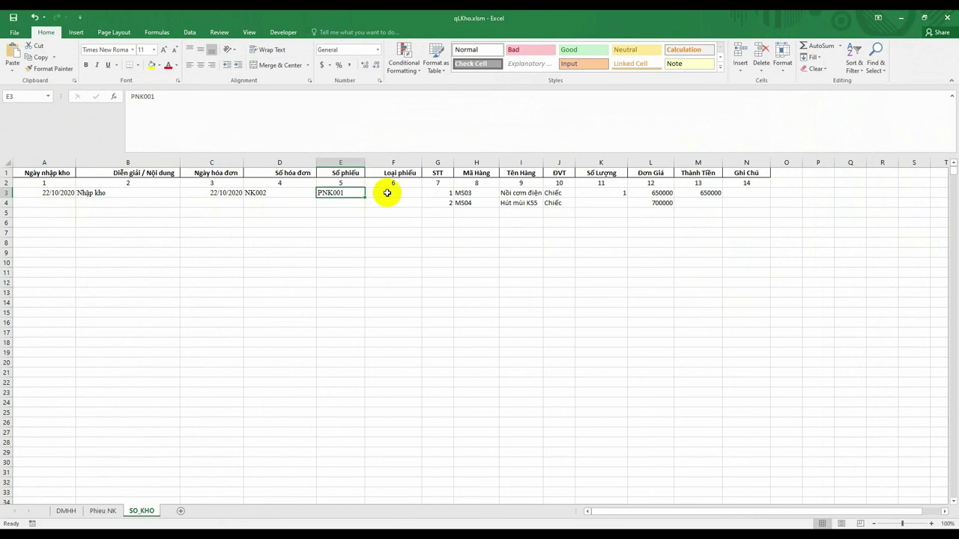
drag(298, 218, 345, 211)
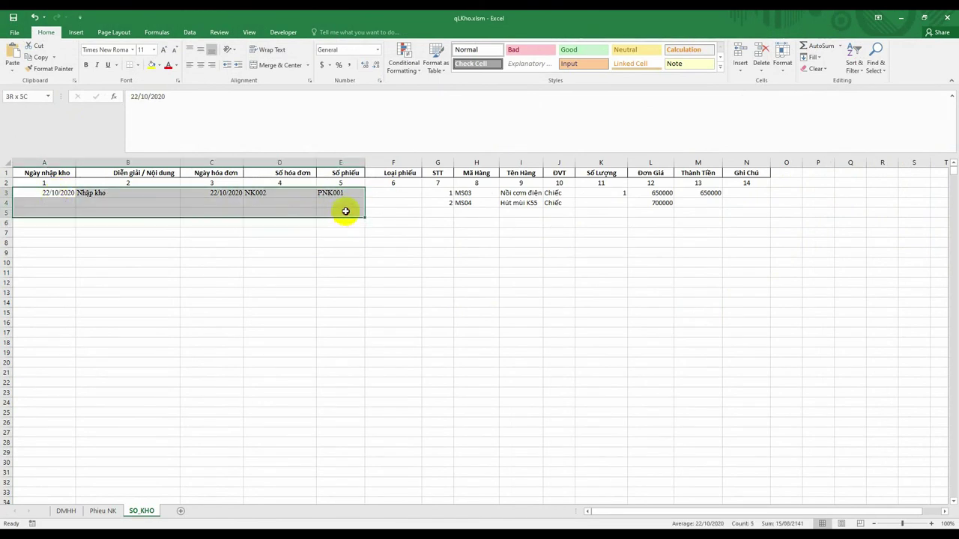
click(393, 193)
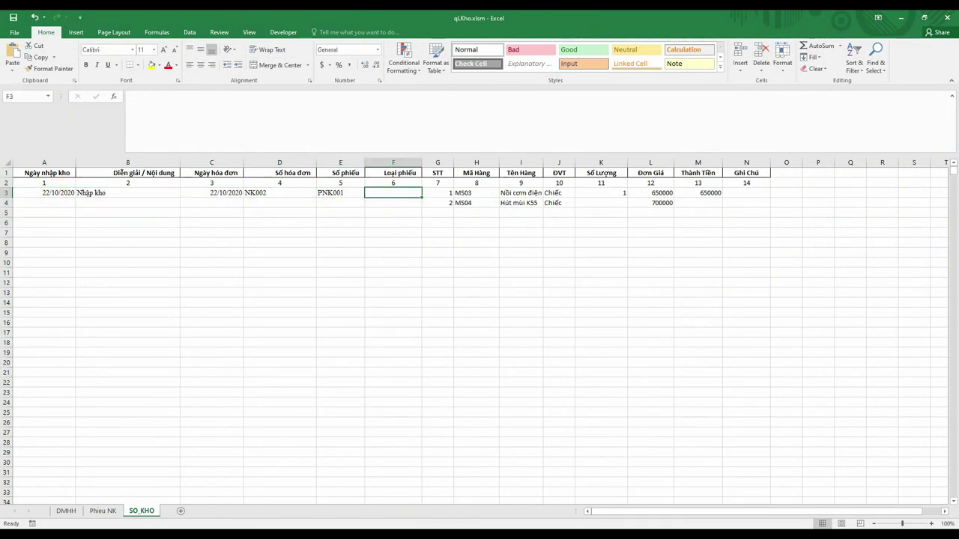
Review the FillDown line in the macro, then go back to the Phieu NK receipt
click(377, 503)
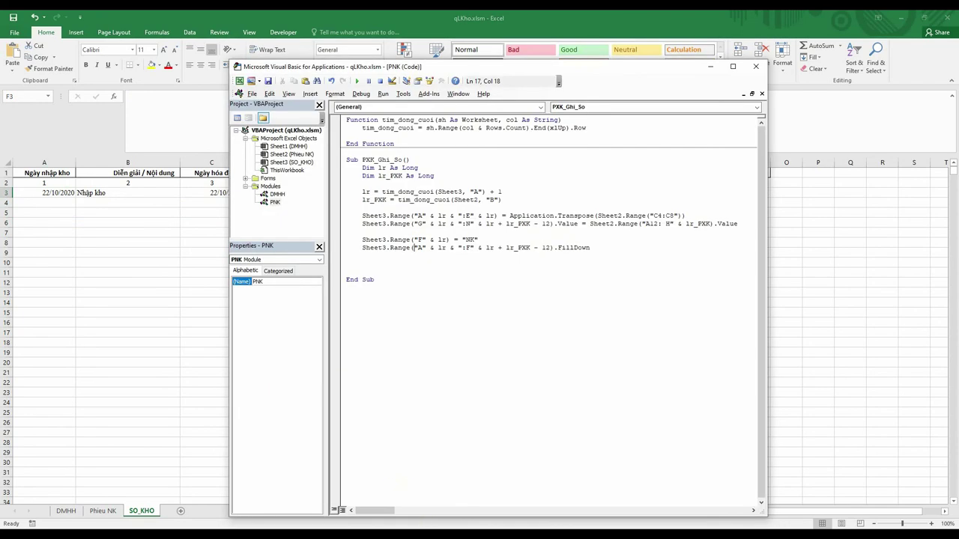
double_click(577, 247)
click(566, 272)
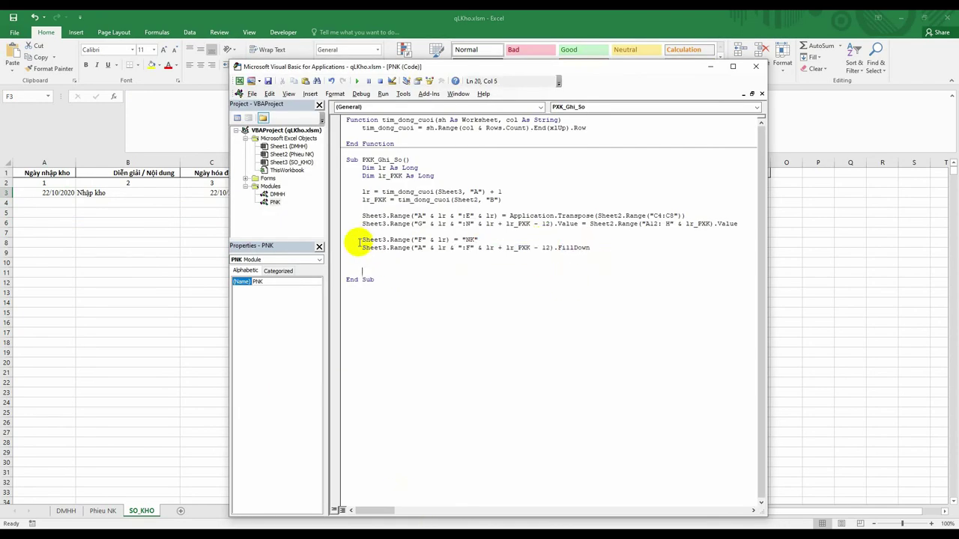
click(105, 511)
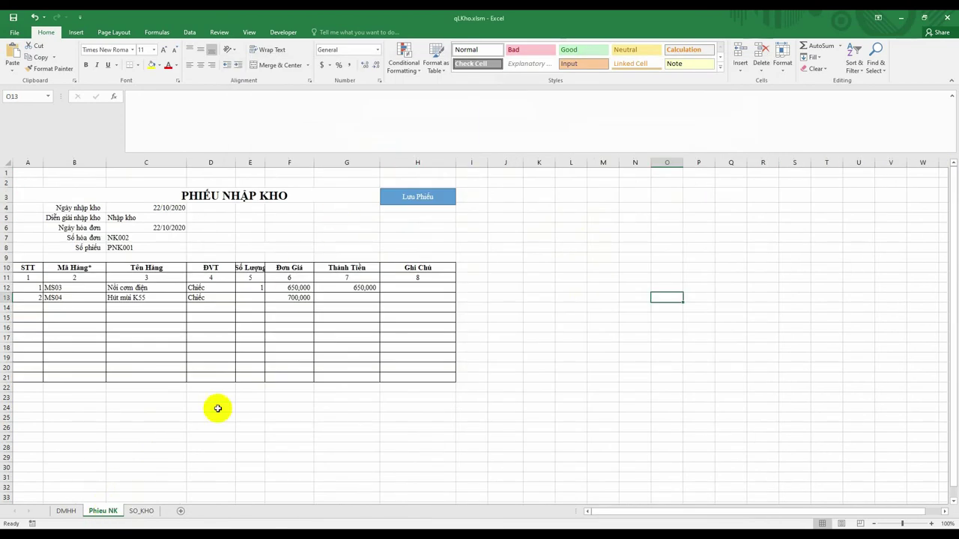
Clear the previously saved rows 3 to 8 of the SO_KHO log
click(141, 511)
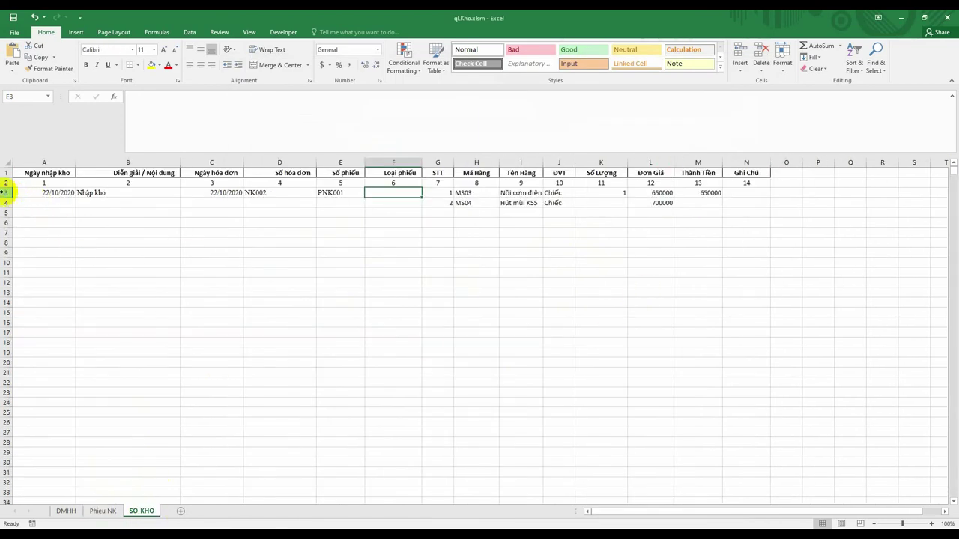
drag(6, 192, 19, 236)
key(Delete)
click(60, 378)
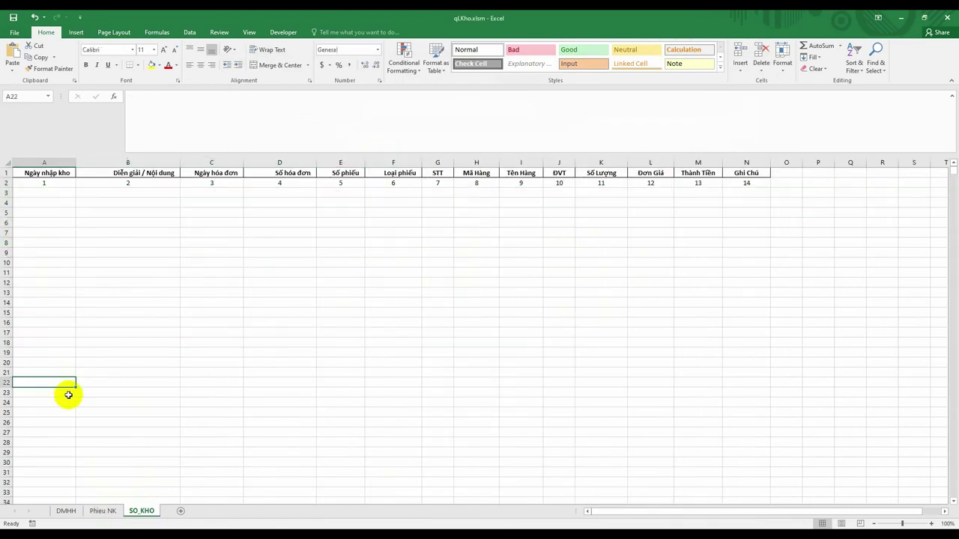
Save the receipt with Lưu Phiếu, review both new SO_KHO rows, and select them for clearing
click(103, 511)
click(428, 197)
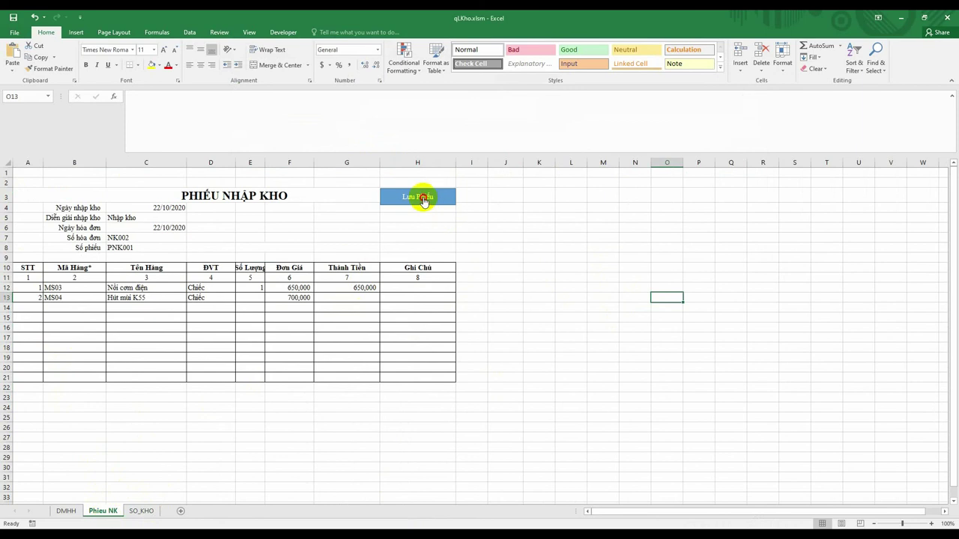
click(147, 511)
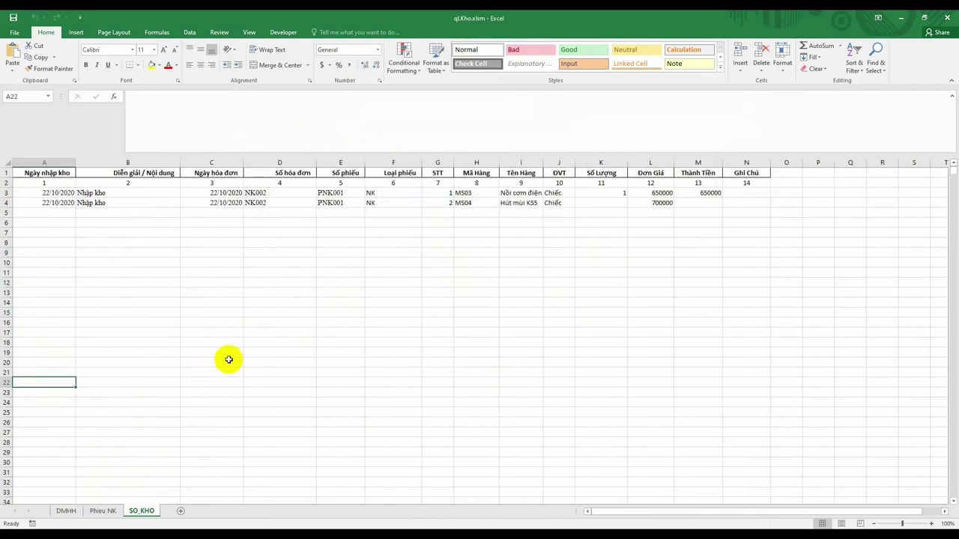
click(255, 312)
drag(13, 192, 750, 229)
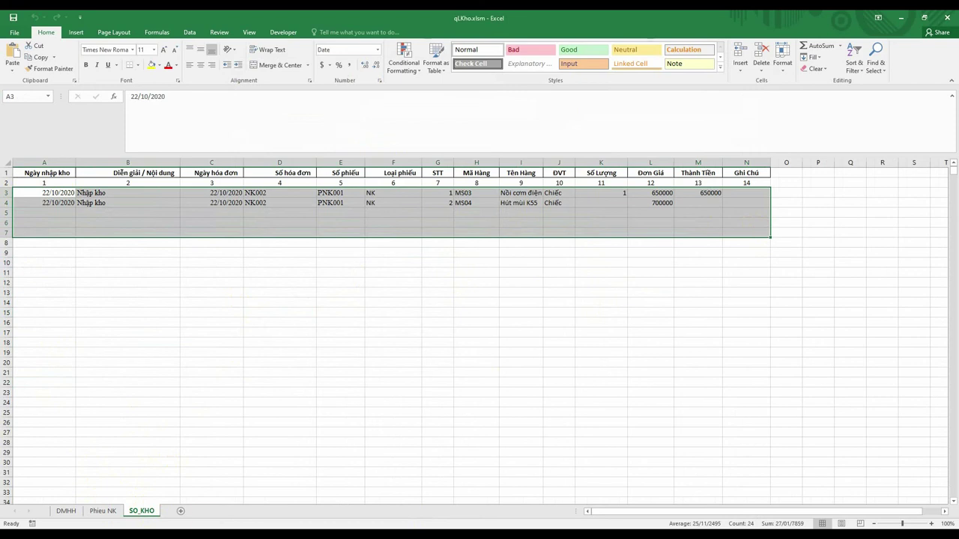
click(103, 510)
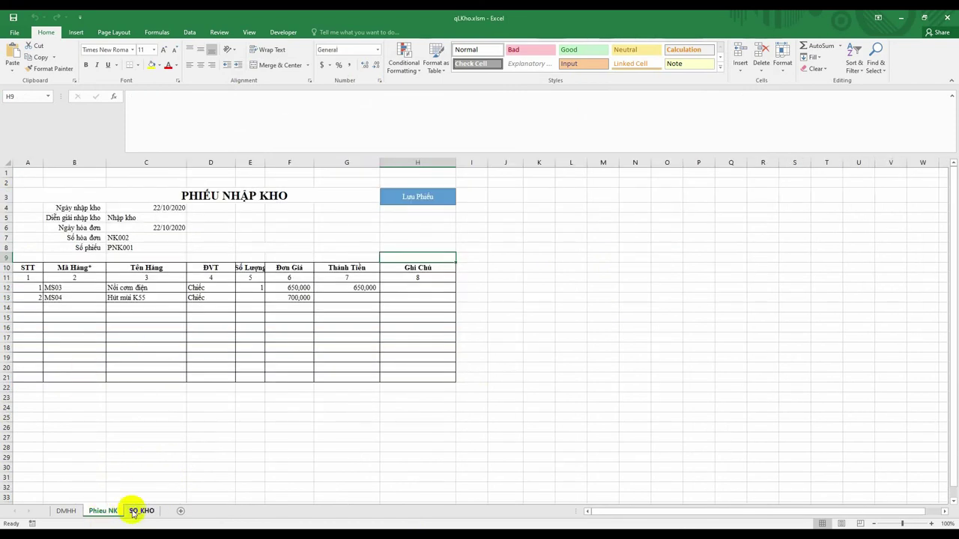
click(135, 512)
click(139, 285)
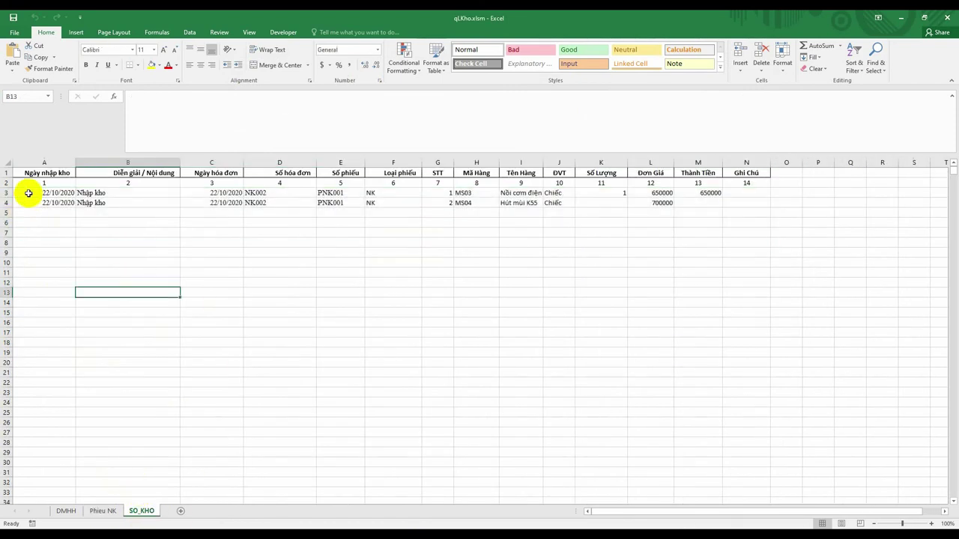
mouse_move(26, 193)
mouse_down()
mouse_move(752, 256)
mouse_move(799, 268)
mouse_up()
Clear the SO_KHO test rows, remove item MS04 from B13, and save the one-item receipt
key(Delete)
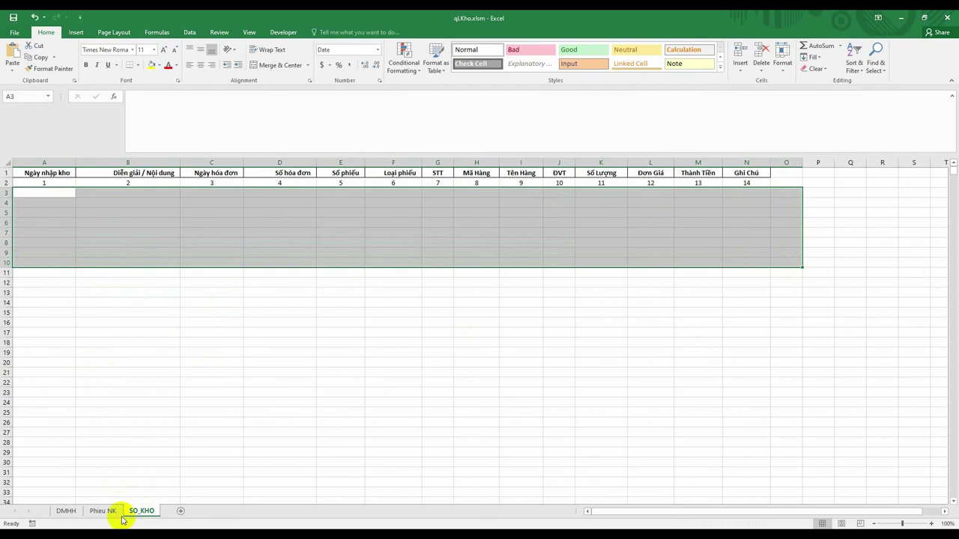
click(93, 512)
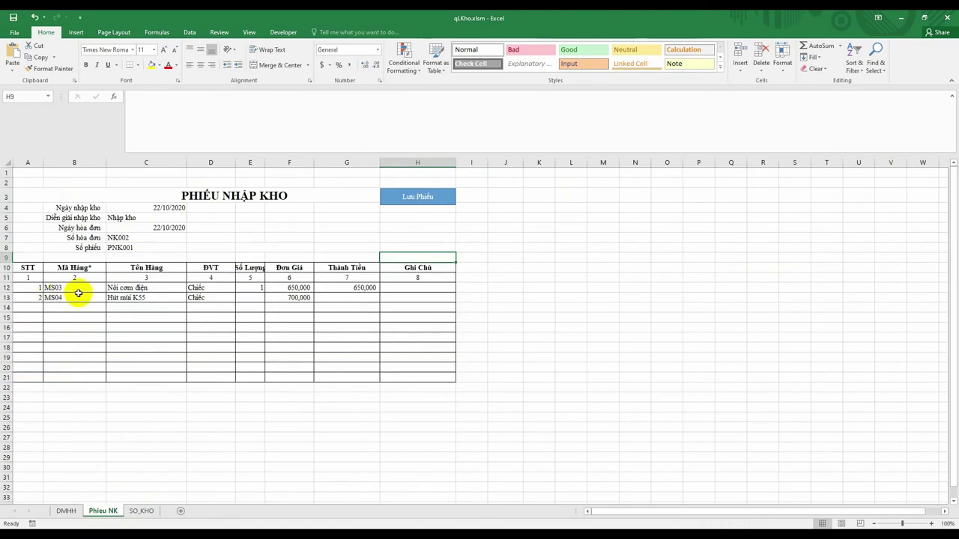
click(75, 298)
key(Delete)
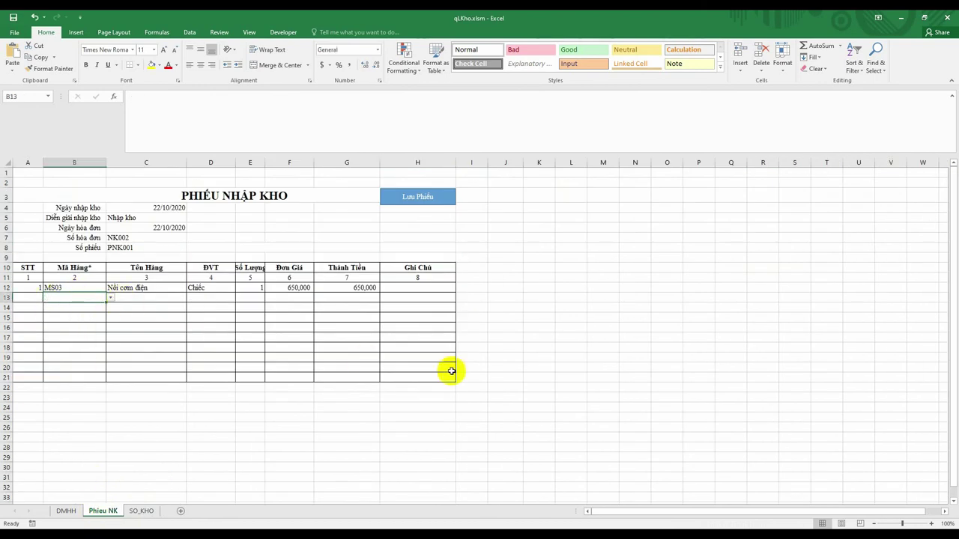
click(528, 376)
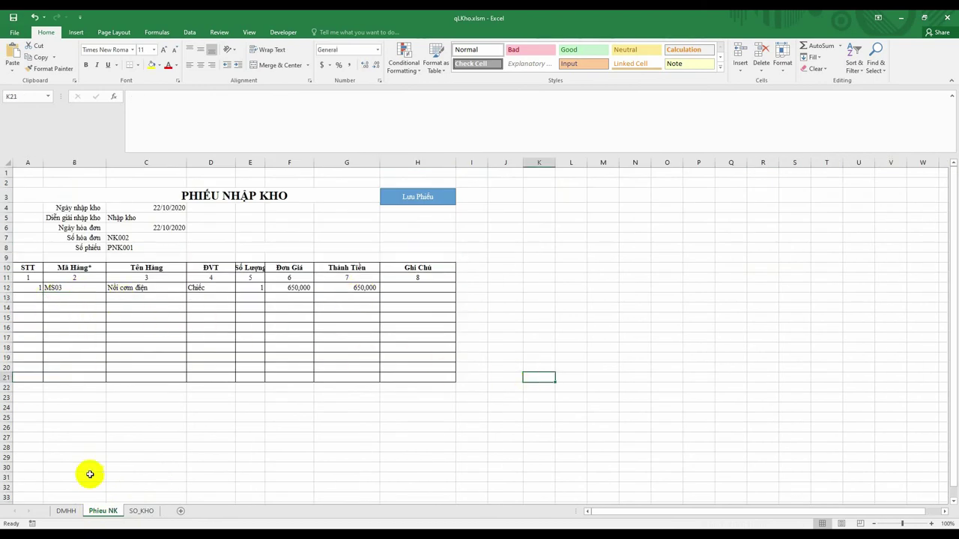
click(419, 197)
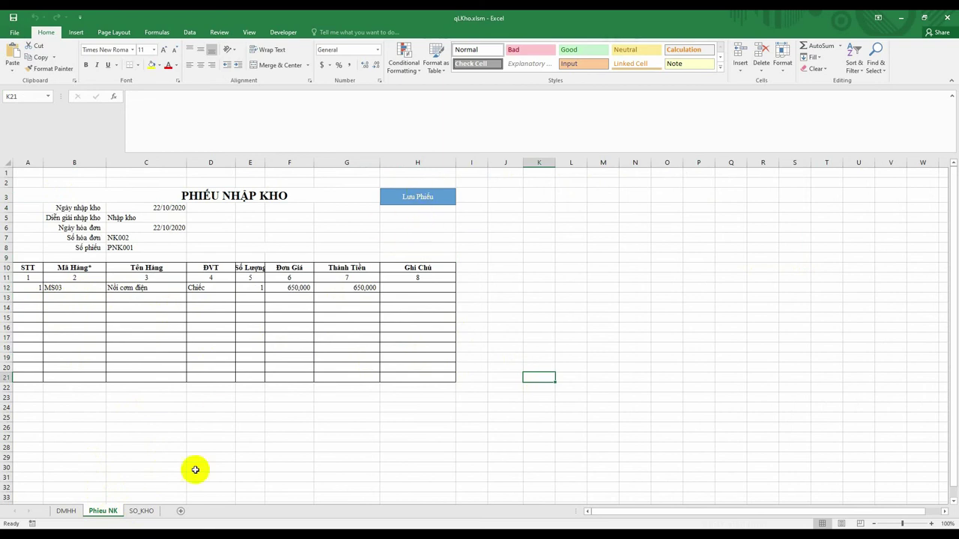
Inspect SO_KHO row 3, which holds MS03 with values 1–6 in A:F
click(142, 511)
click(291, 369)
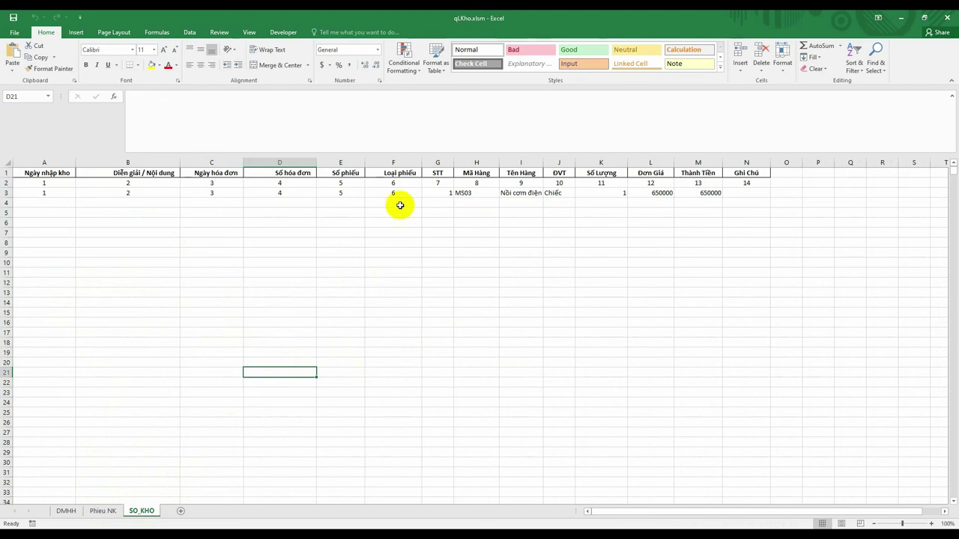
drag(60, 197, 471, 206)
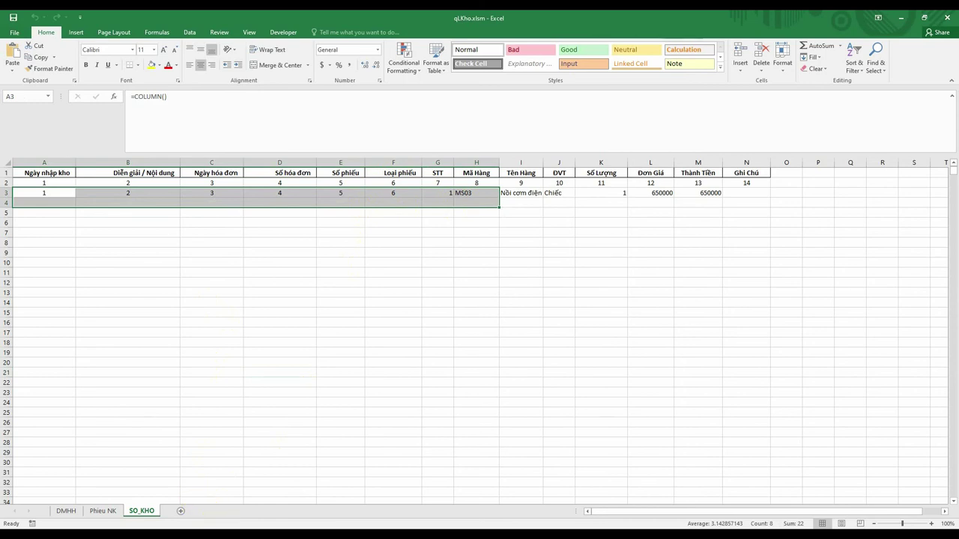
click(400, 360)
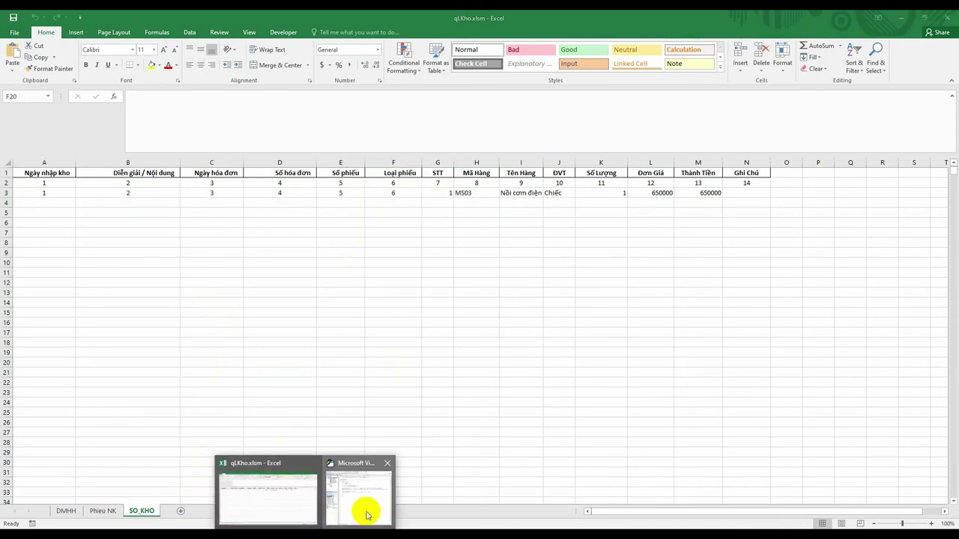
Wrap the FillDown line in an If lr_PXK - 12 > 0 Then … End If block
click(368, 509)
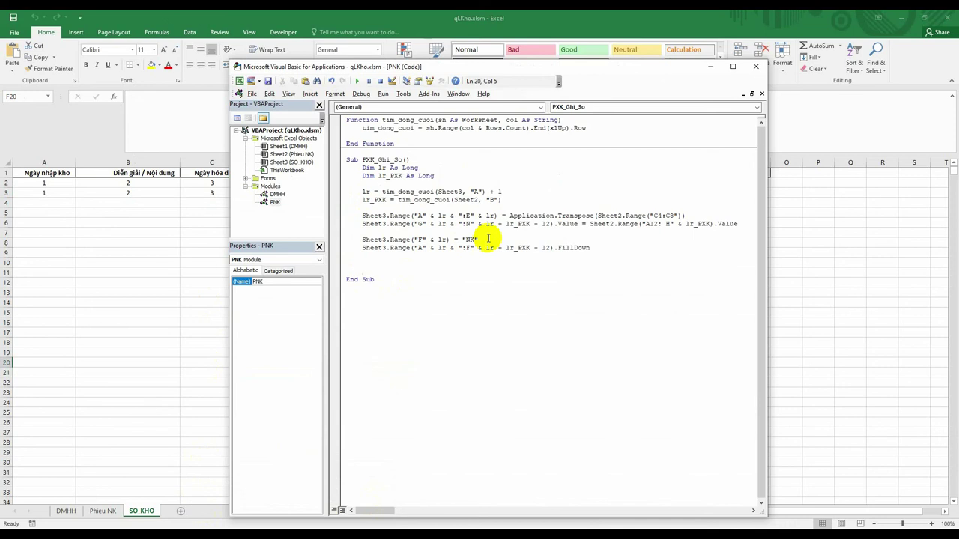
key(Return)
text(if lr_PXK -12 > 0 then)
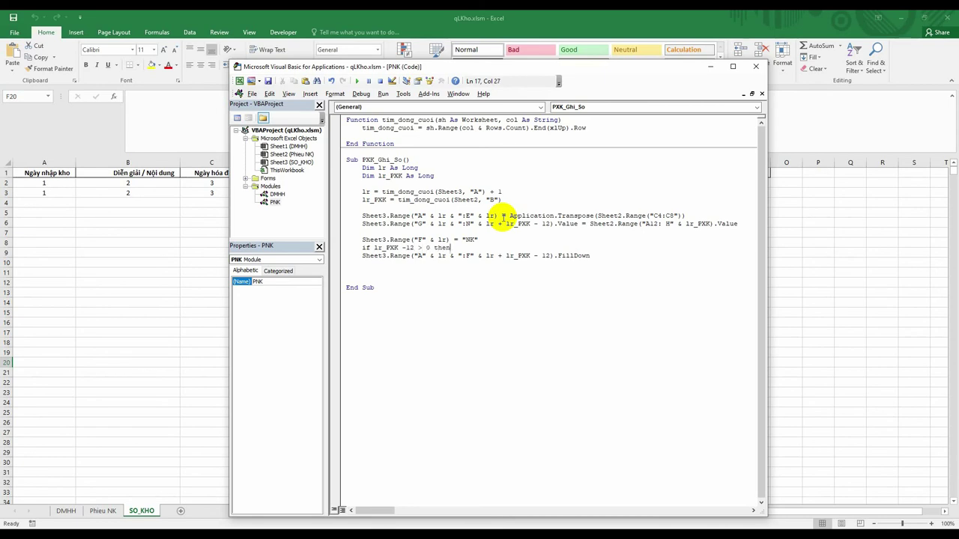
key(Return)
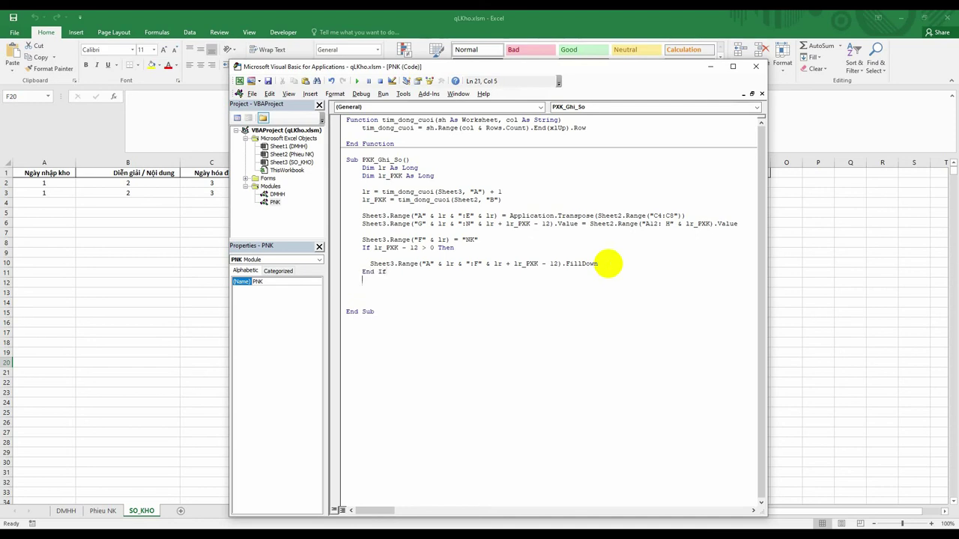
click(622, 260)
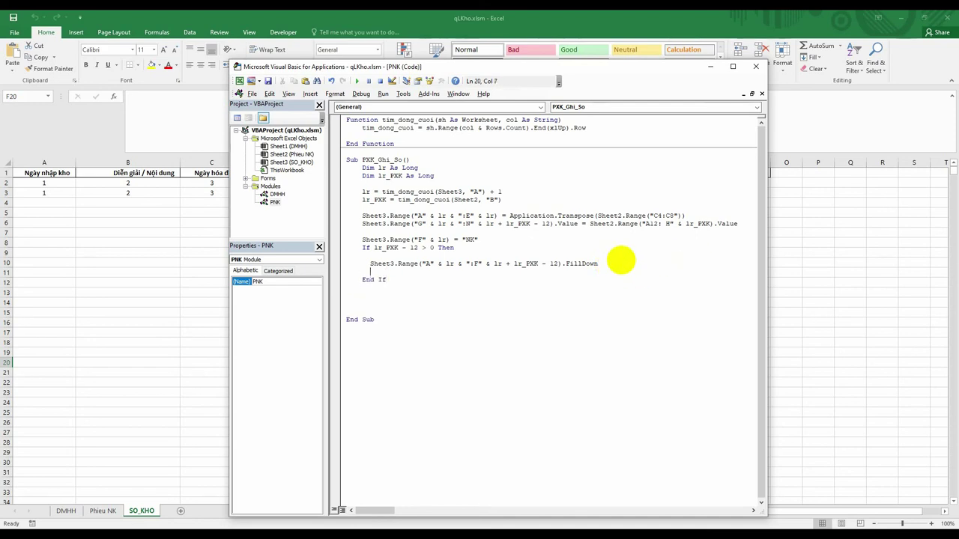
click(472, 311)
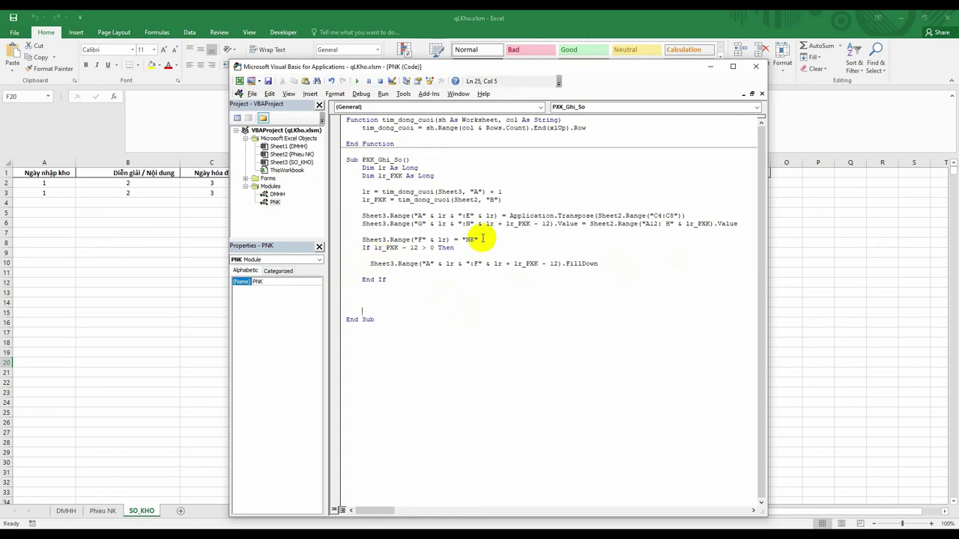
key(Return)
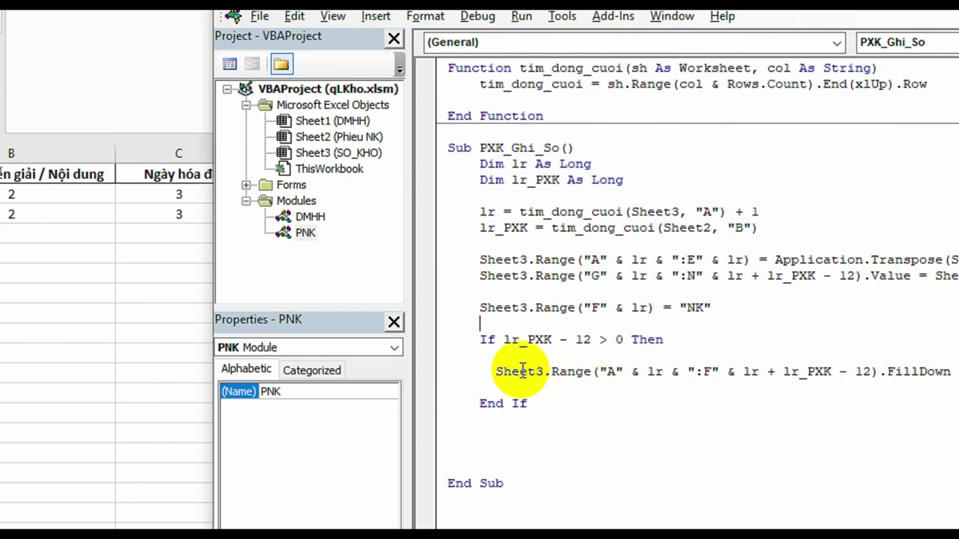
drag(494, 372, 945, 374)
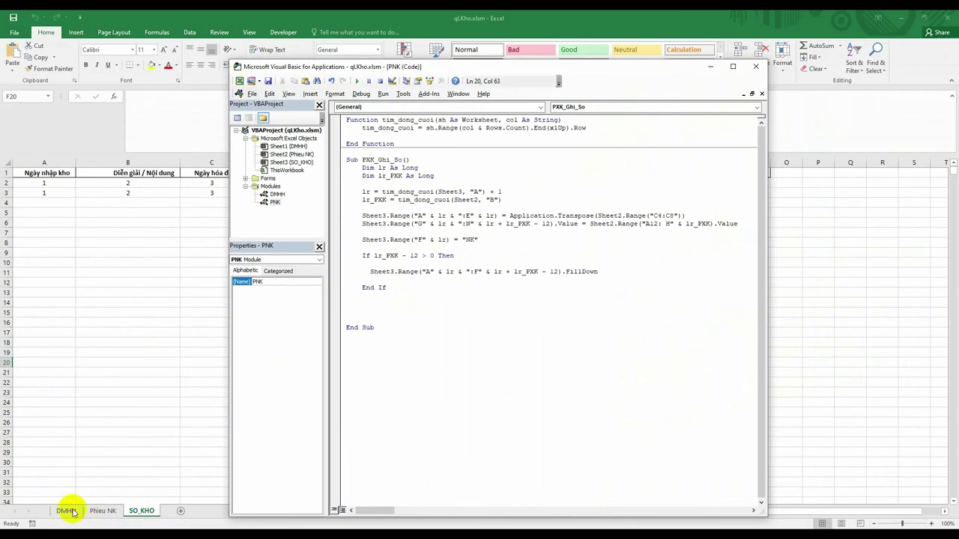
click(65, 511)
Check the receipt's item rows, header values C4:C6, MS03 in B12 and the C18 lookup formula
click(102, 511)
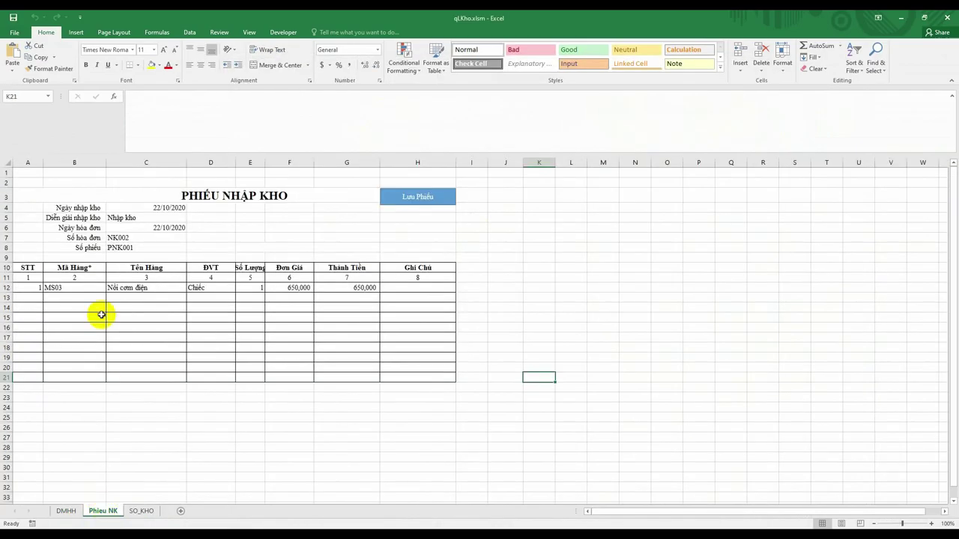
drag(27, 288, 461, 297)
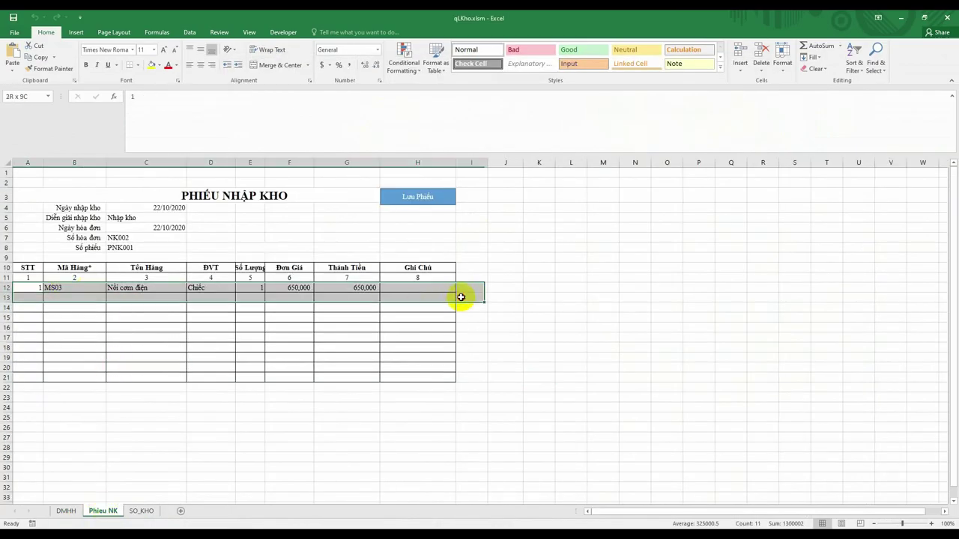
click(173, 348)
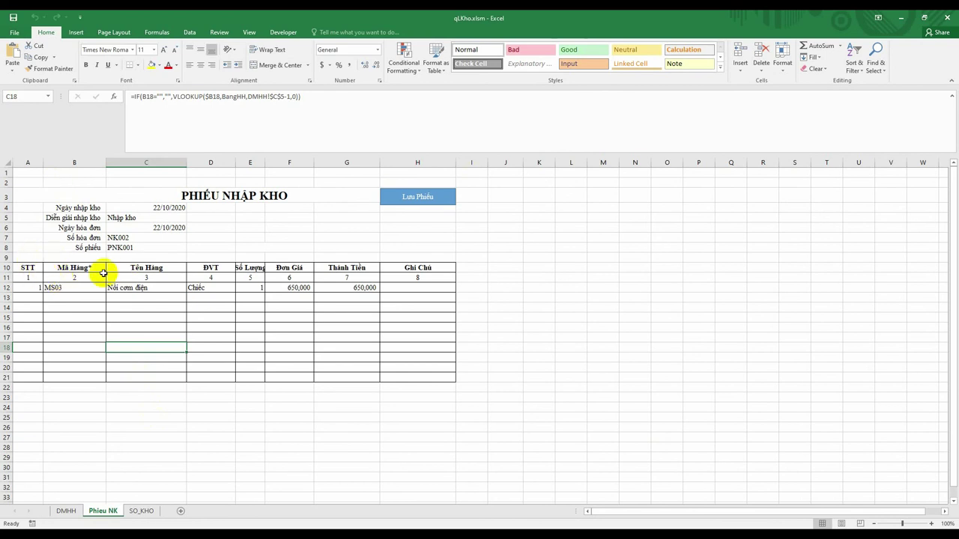
click(58, 286)
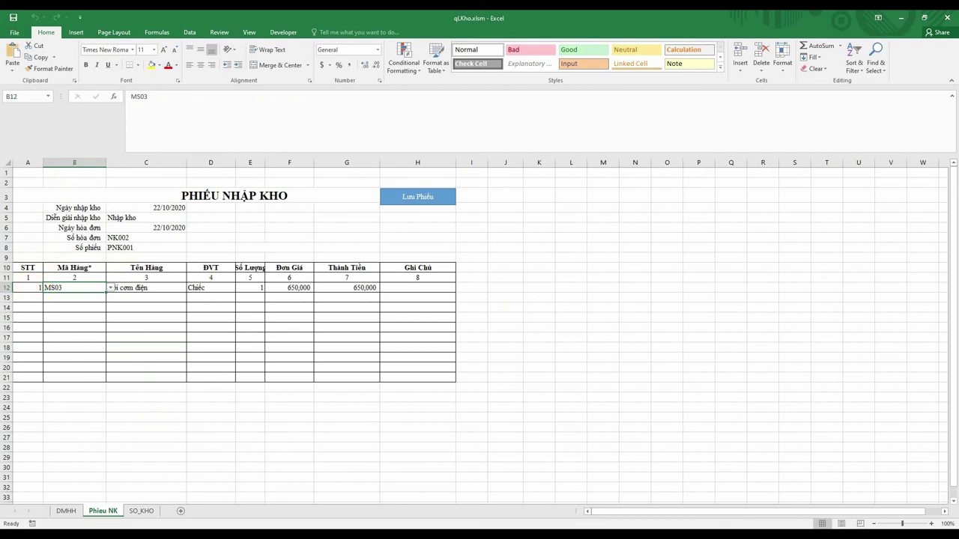
click(132, 513)
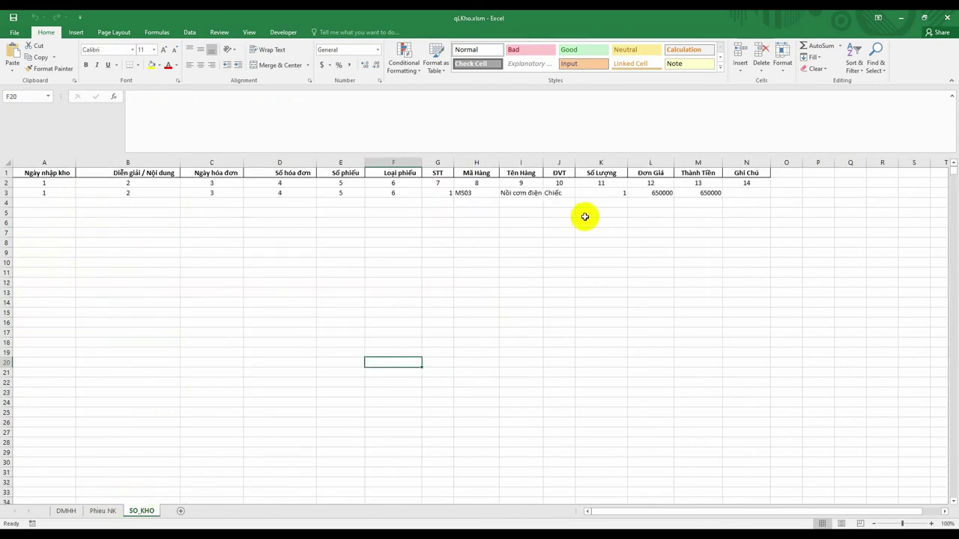
click(113, 510)
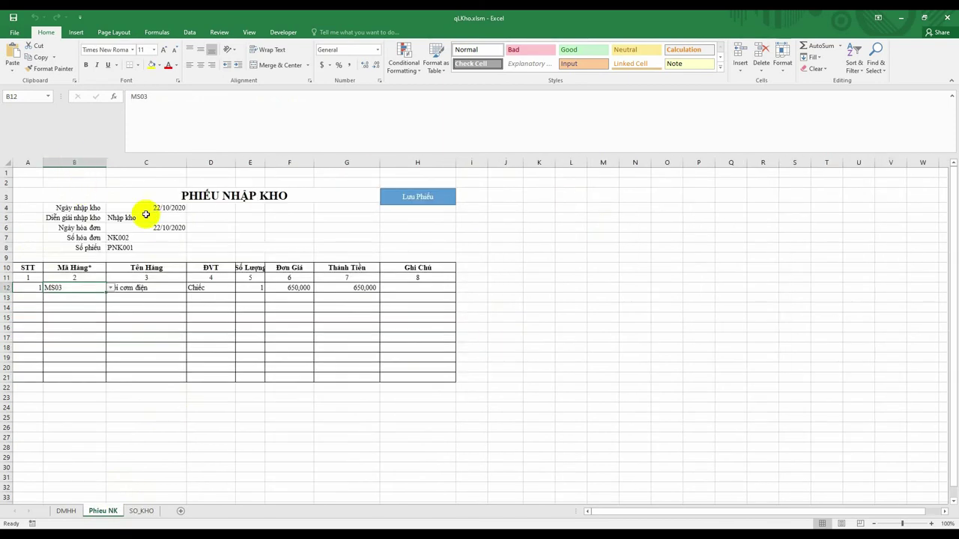
mouse_move(142, 209)
mouse_down()
mouse_move(155, 232)
mouse_move(149, 248)
mouse_up()
click(153, 347)
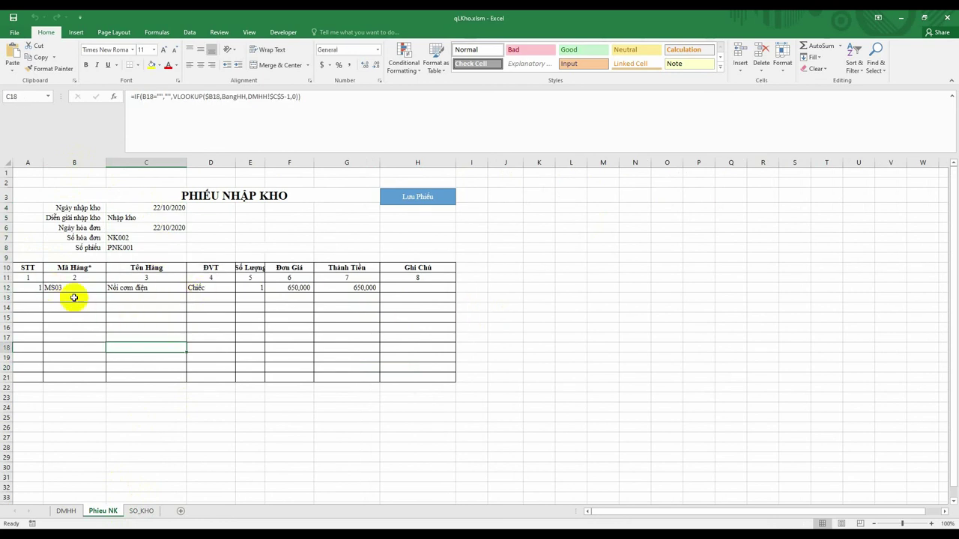
click(66, 299)
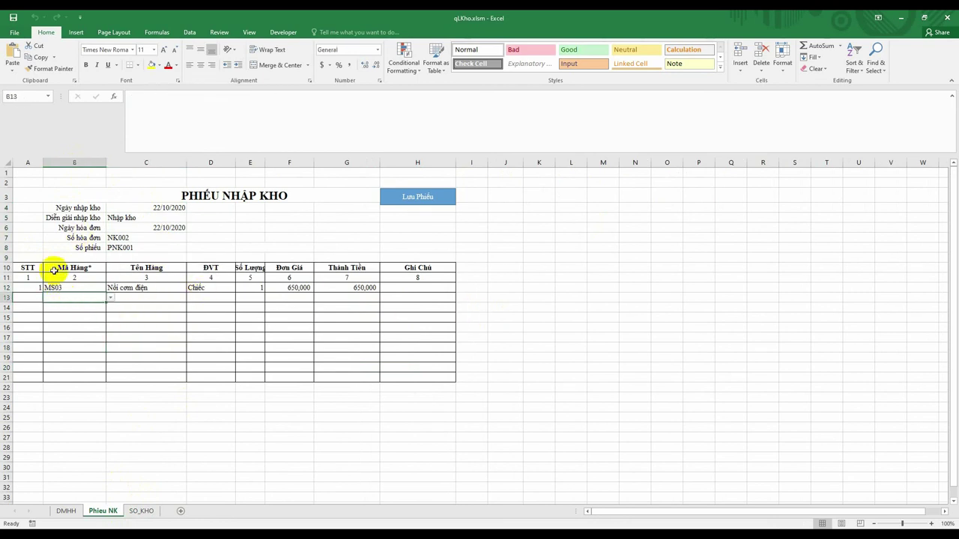
Inspect SO_KHO row 3's values 1–6 in A:F and the column numbers in row 2
click(140, 511)
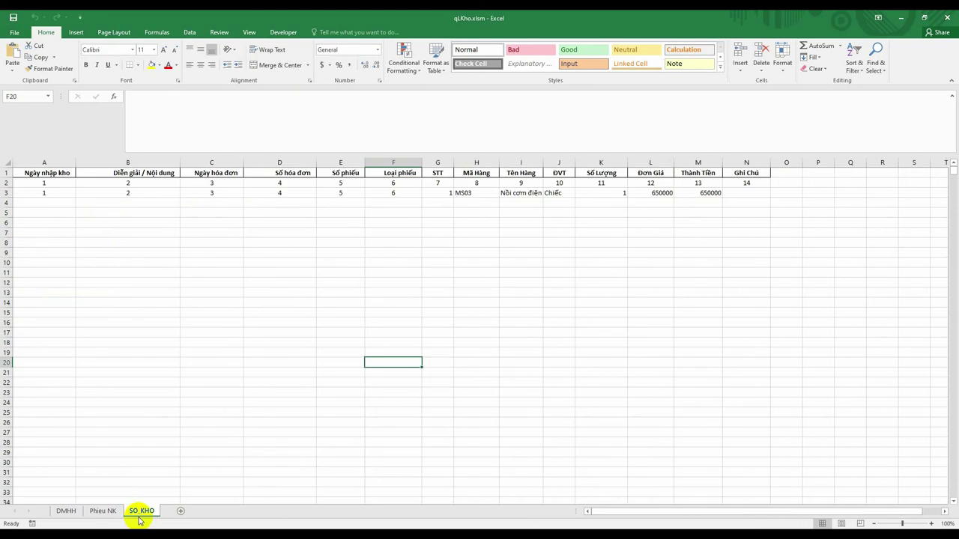
drag(47, 193, 408, 279)
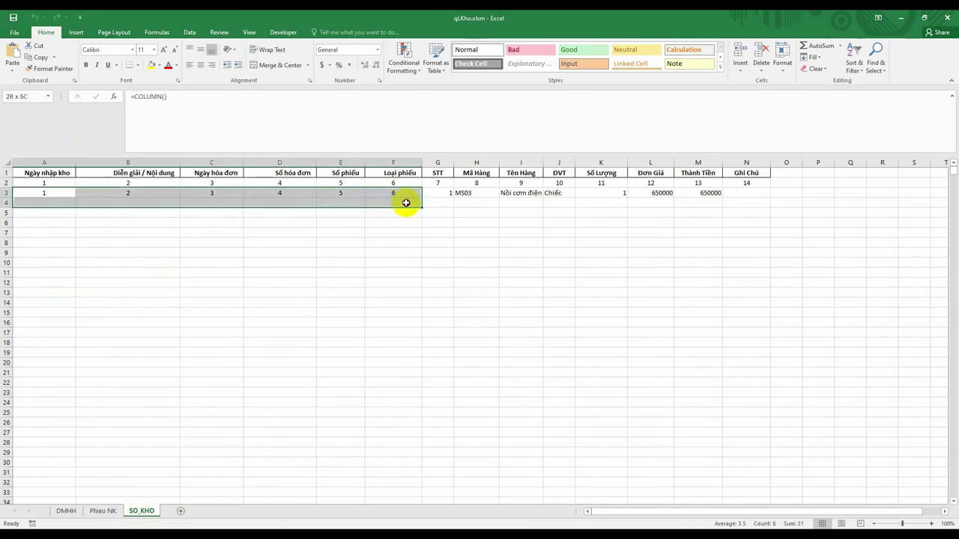
click(472, 282)
mouse_move(38, 193)
mouse_down()
mouse_move(360, 215)
mouse_move(429, 207)
mouse_move(402, 205)
mouse_up()
click(55, 182)
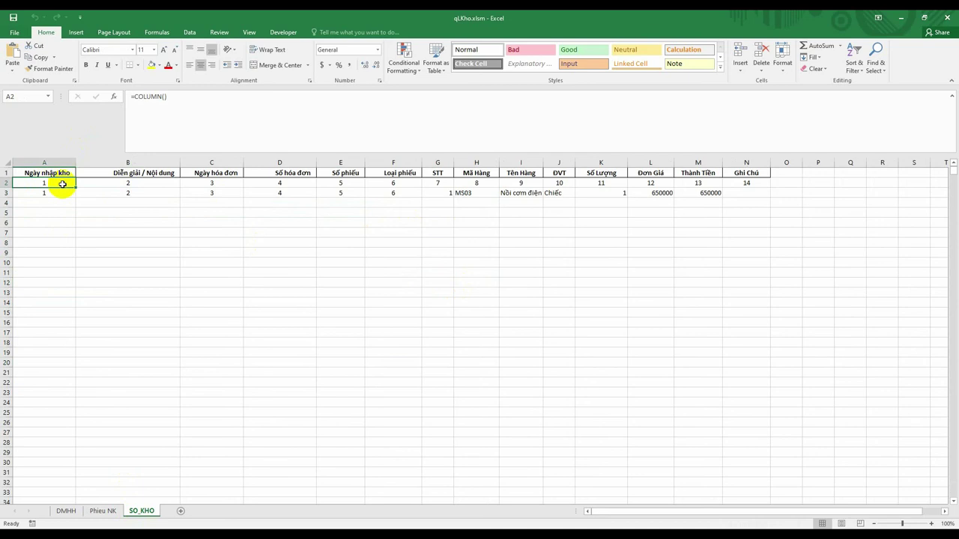
drag(71, 184, 127, 184)
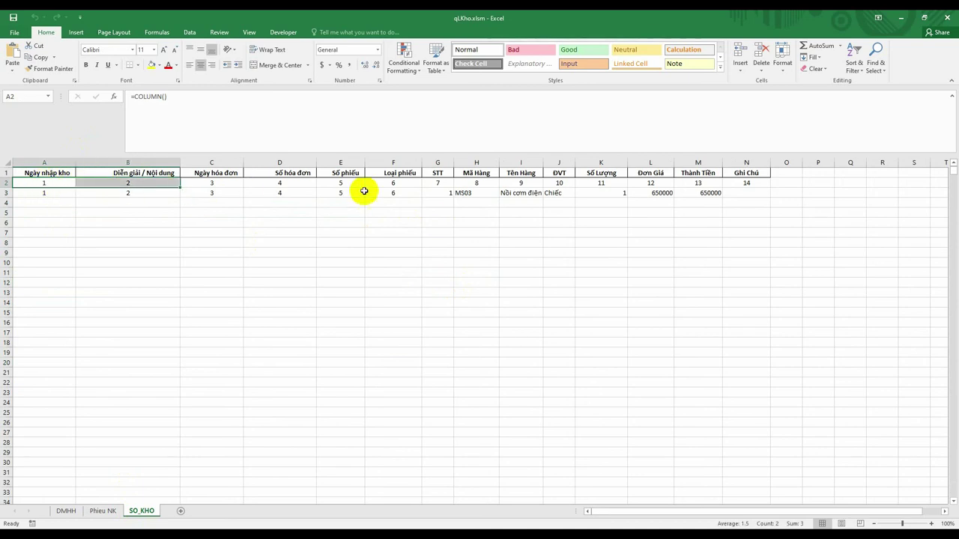
click(416, 205)
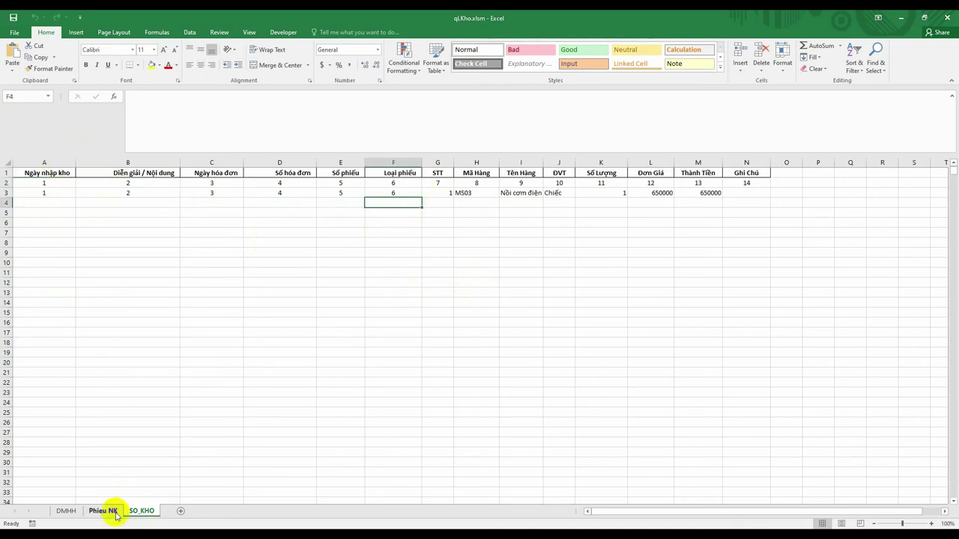
Delete the old test entry in SO_KHO rows 3 to 5
drag(73, 253, 45, 243)
drag(17, 194, 759, 213)
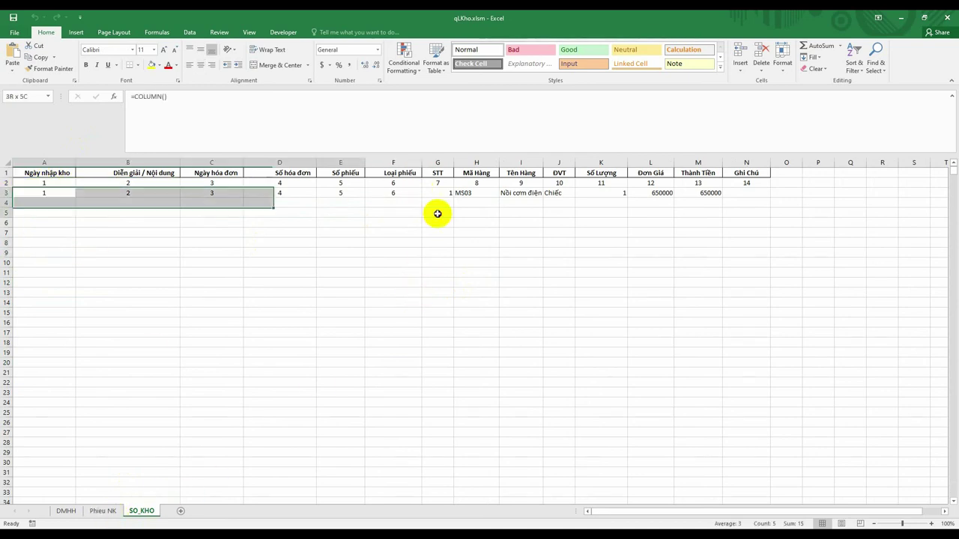
key(Delete)
click(332, 279)
drag(35, 179, 391, 212)
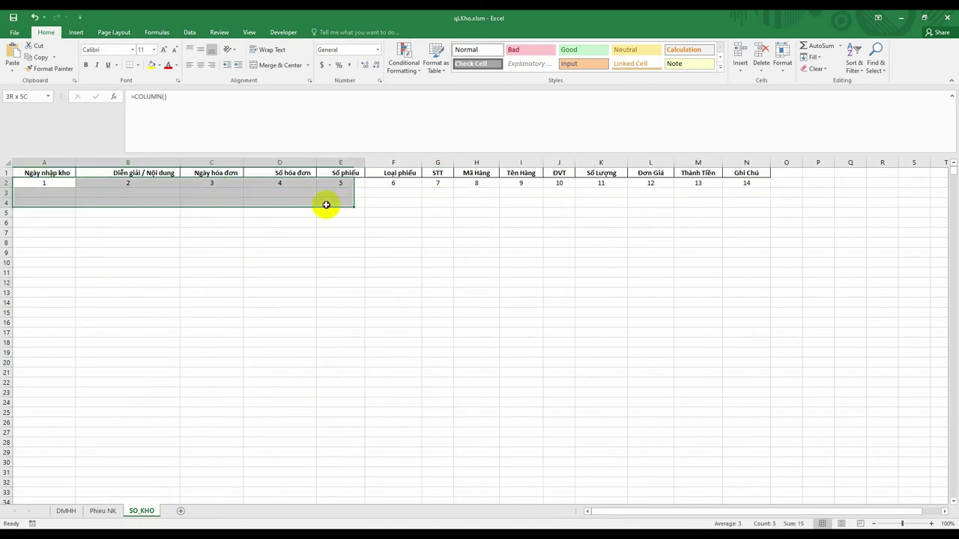
click(450, 233)
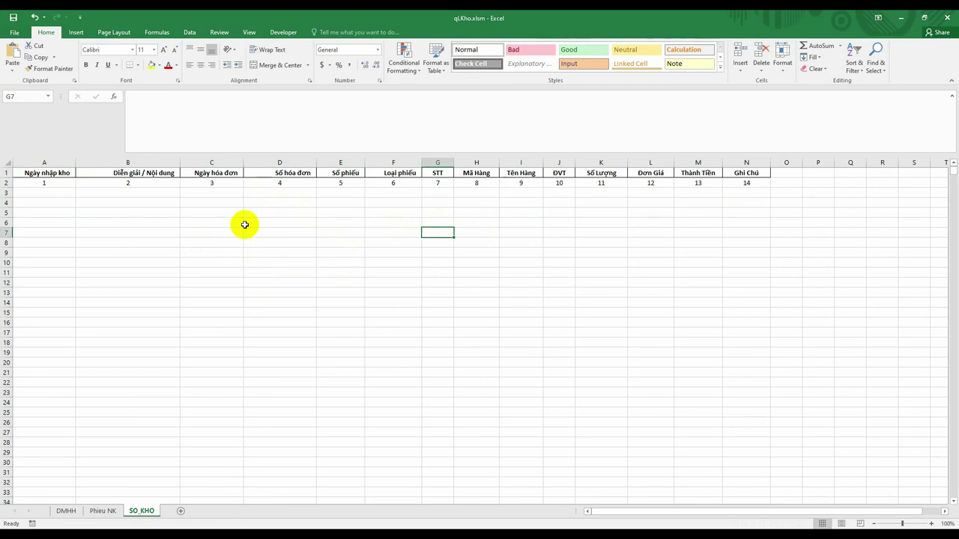
Review the FillDown statement in the macro, then return to the Phieu NK receipt
key(alt+F11)
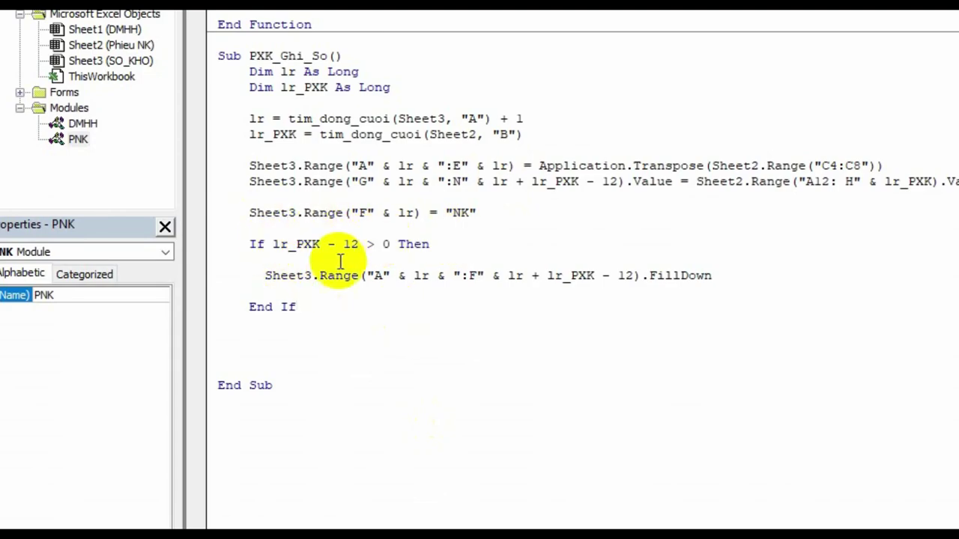
drag(257, 275, 711, 276)
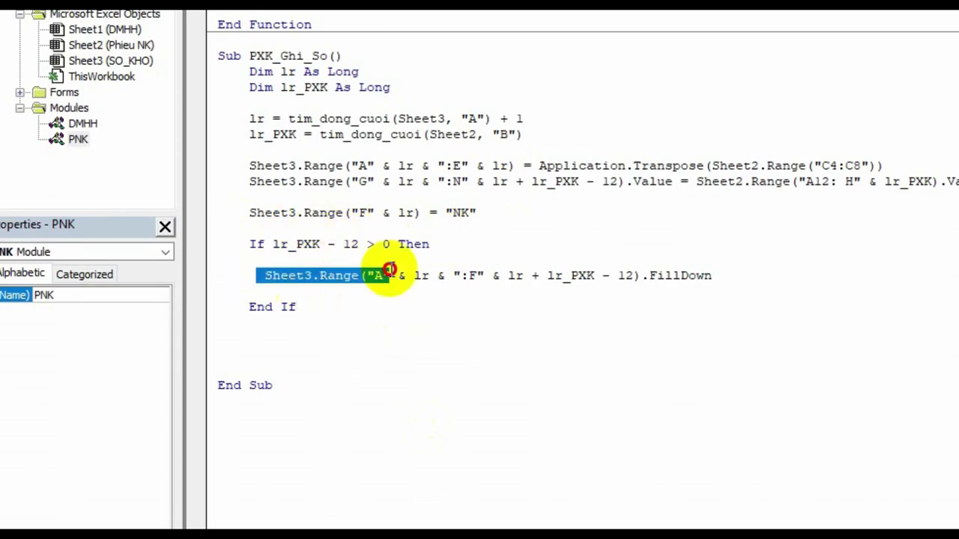
click(719, 386)
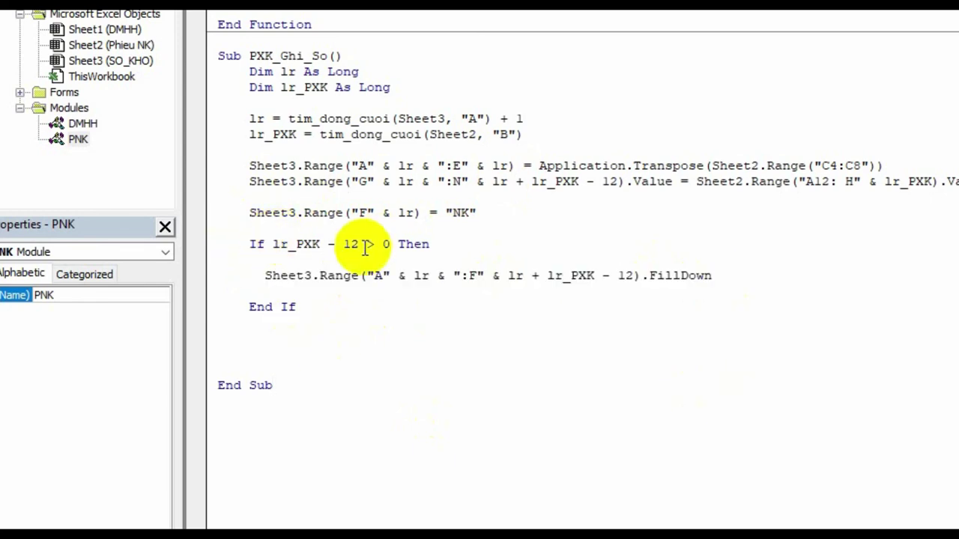
drag(225, 276, 728, 291)
click(674, 375)
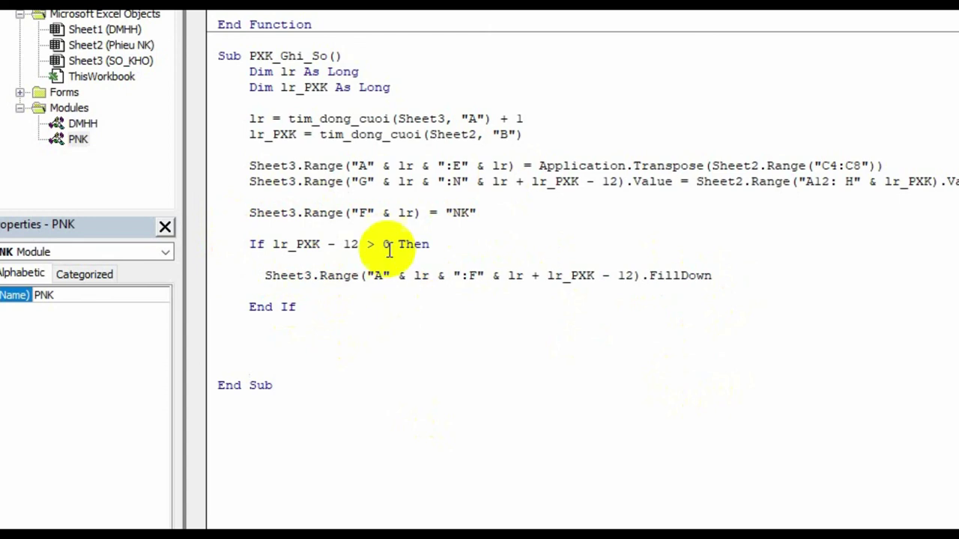
key(alt+F11)
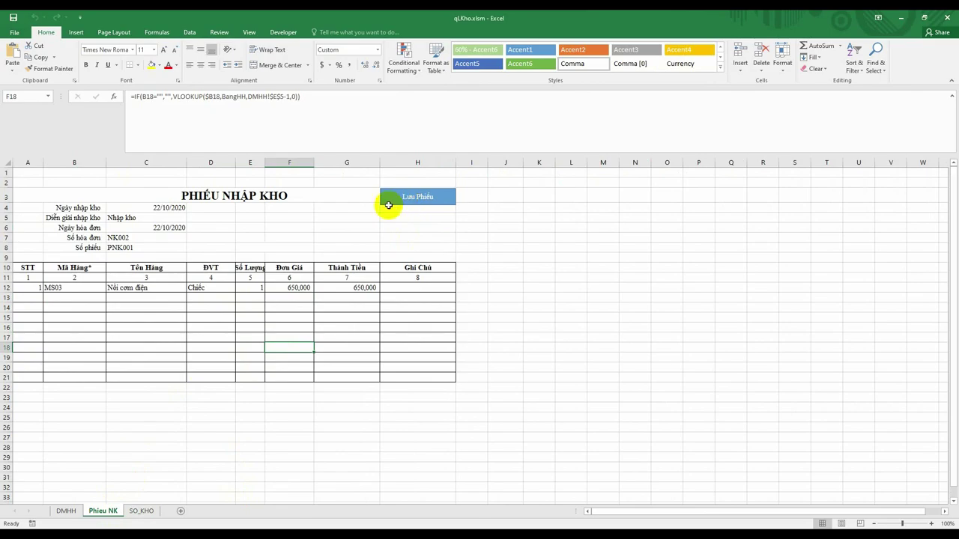
Review the newly saved rows in SO_KHO, then the receipt item rows A12:H14 on Phieu NK
click(141, 512)
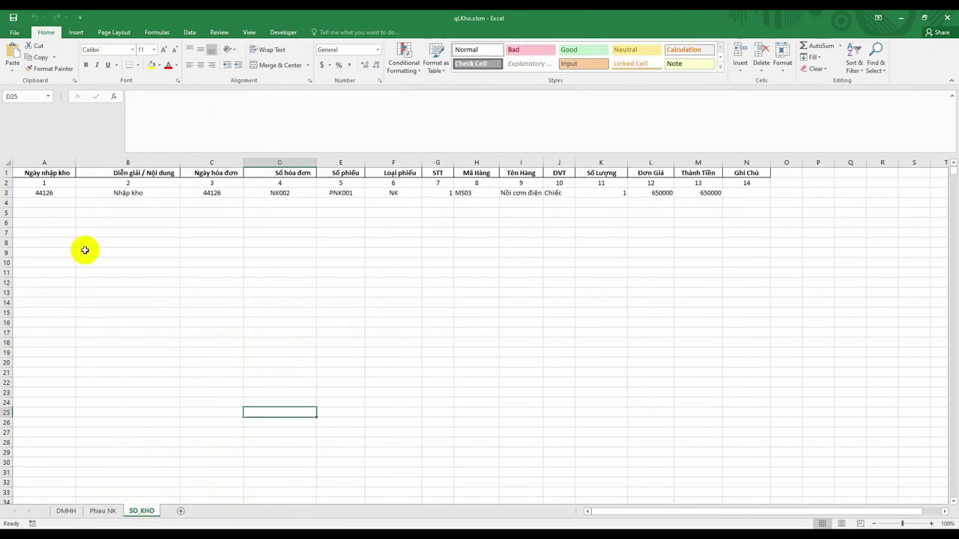
click(57, 193)
drag(57, 193, 717, 233)
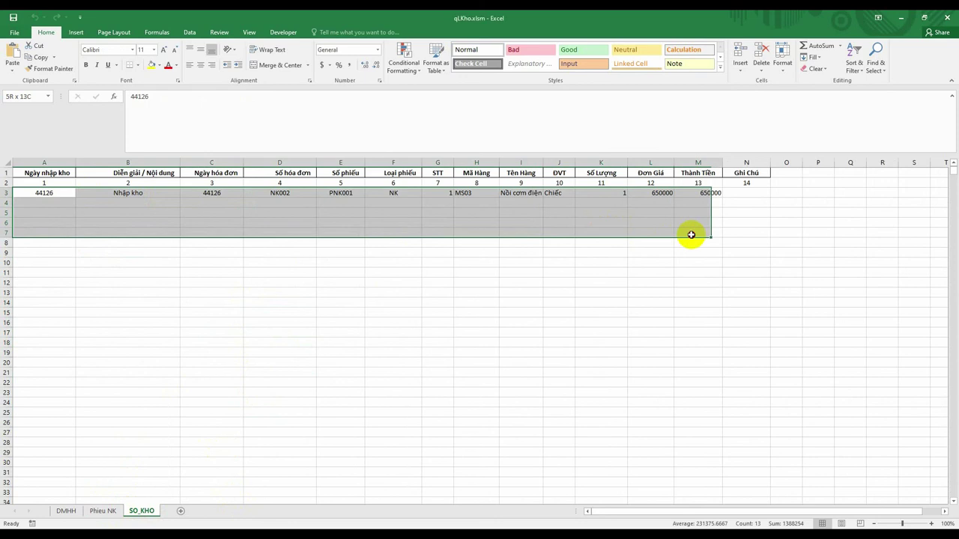
click(678, 303)
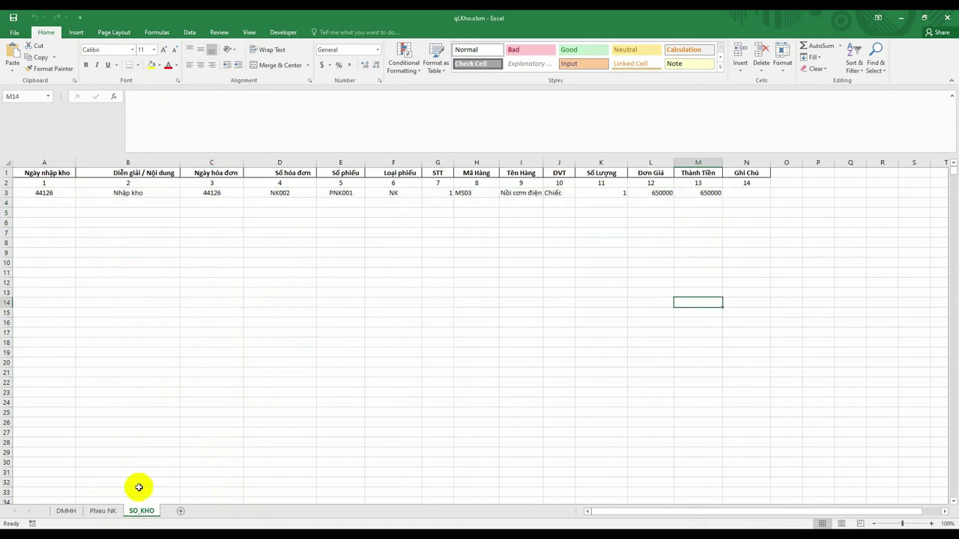
click(111, 514)
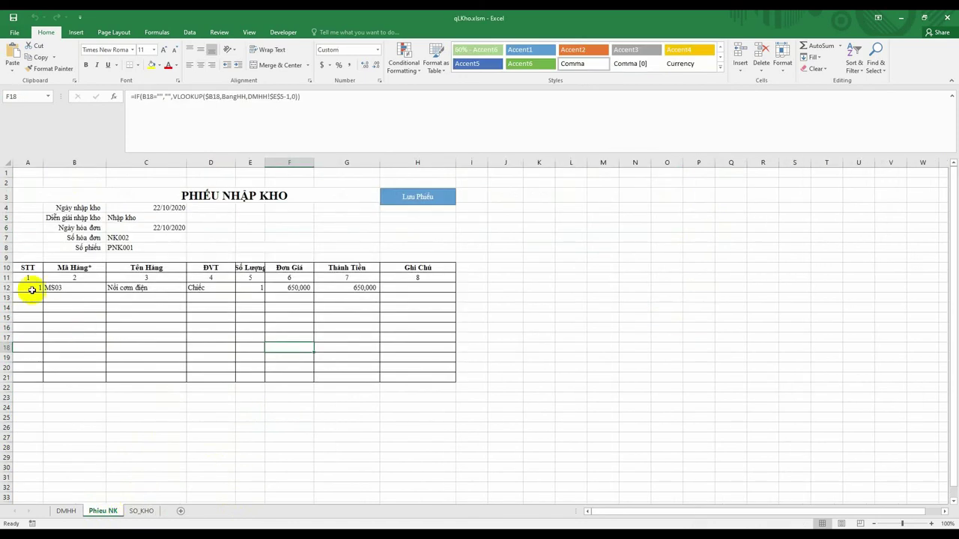
drag(28, 287, 423, 307)
click(471, 406)
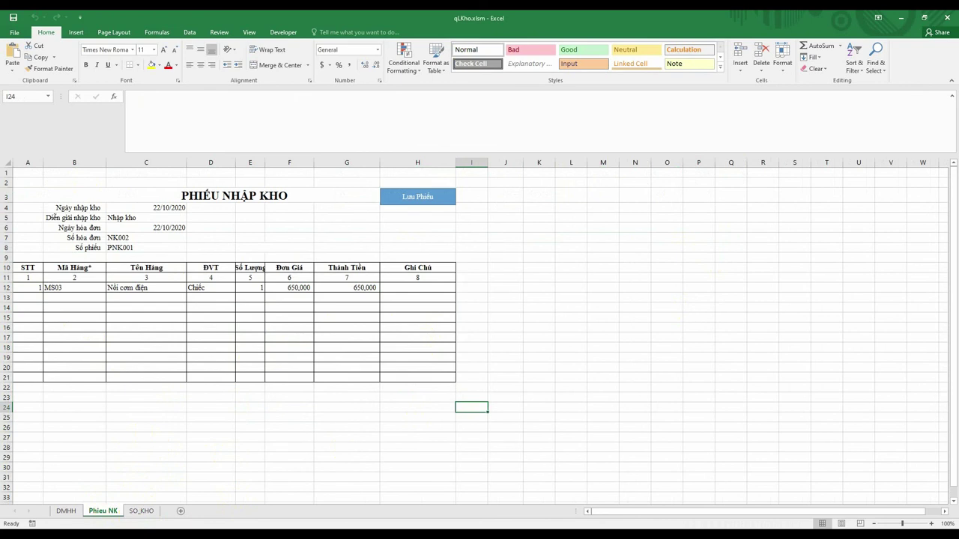
Inspect the PXK_Ghi_So lines that write item details to SO_KHO, then return to Phieu NK
mouse_move(305, 534)
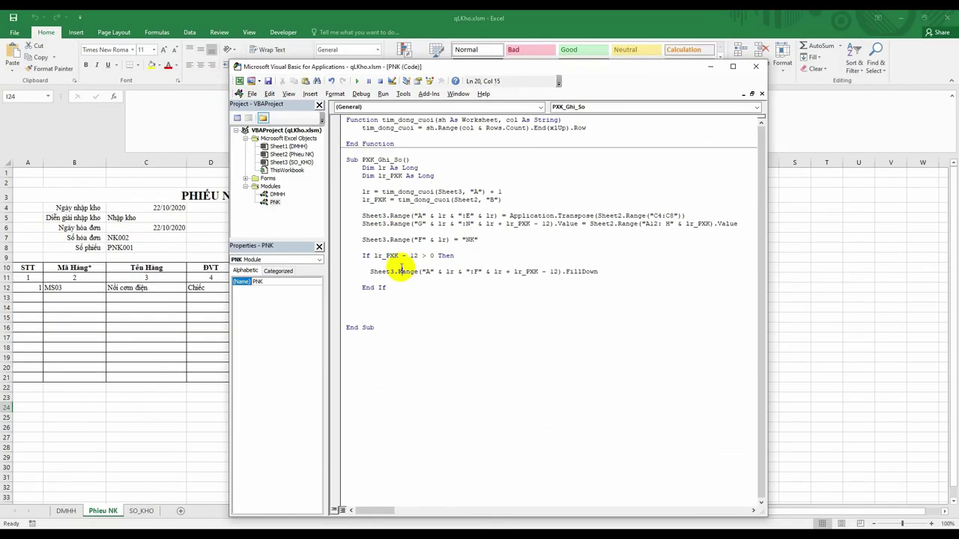
click(361, 222)
key(shift+Down)
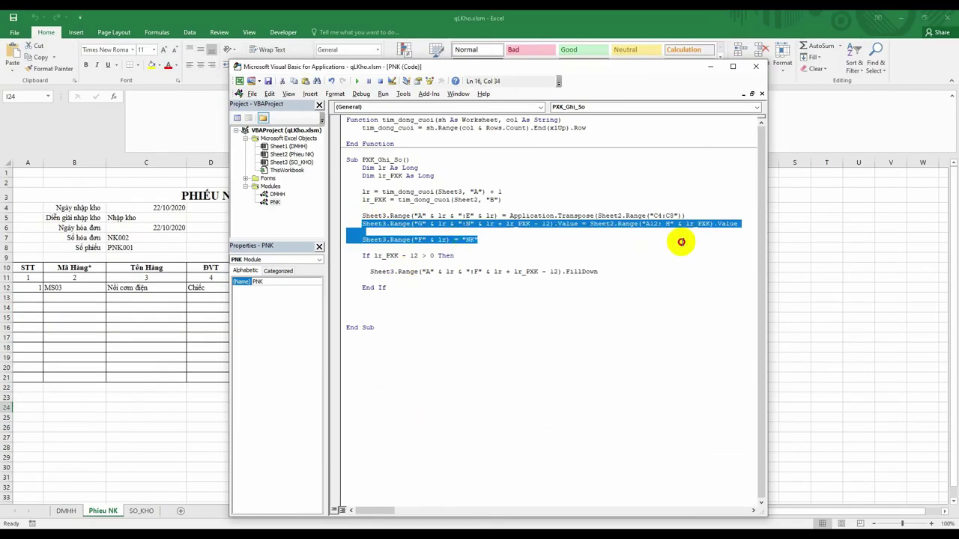
click(667, 289)
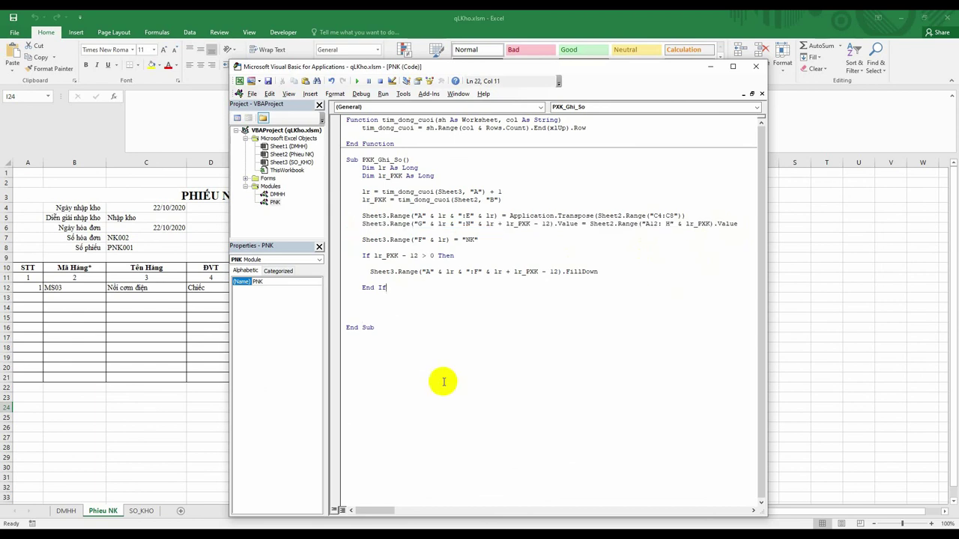
click(144, 326)
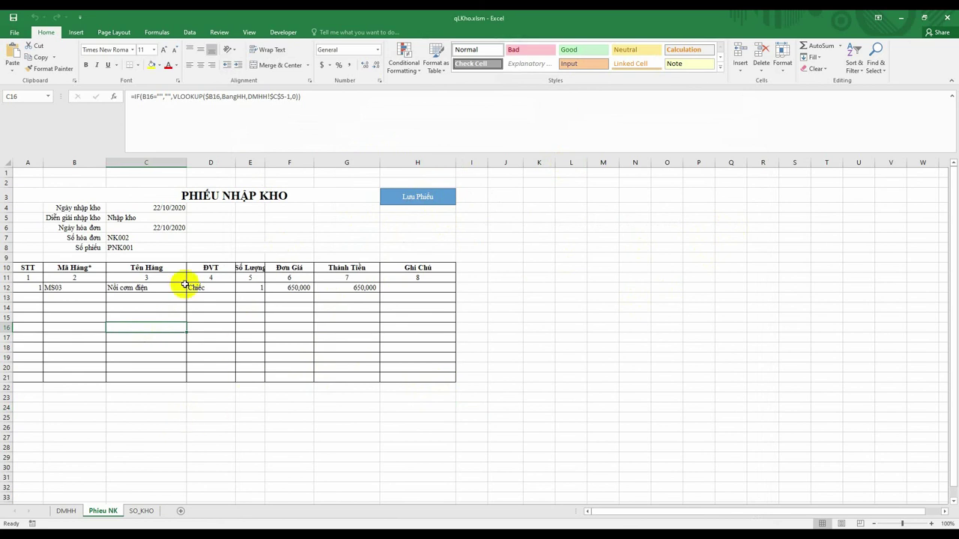
Put an asterisk in D4 beside Ngày nhập kho and in D8 beside Số phiếu
click(175, 211)
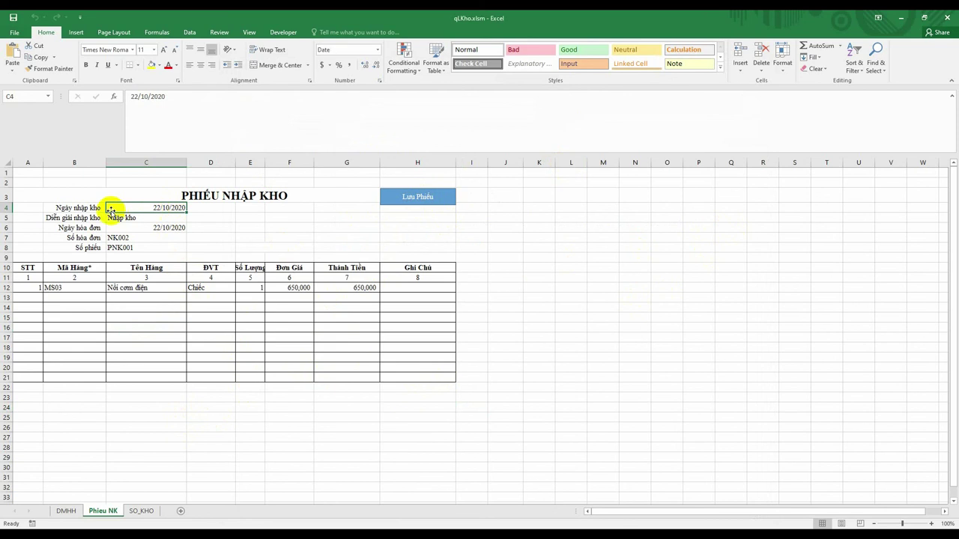
click(200, 208)
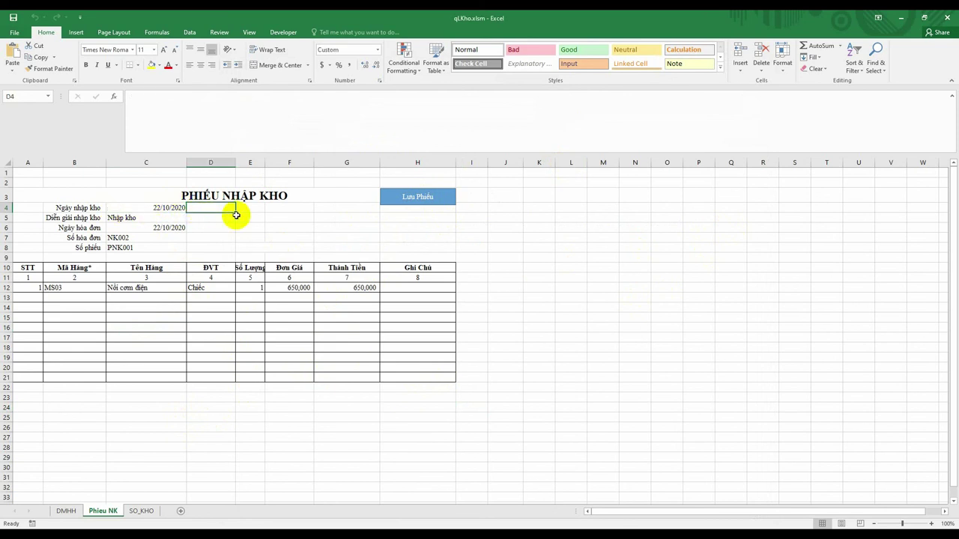
text(*)
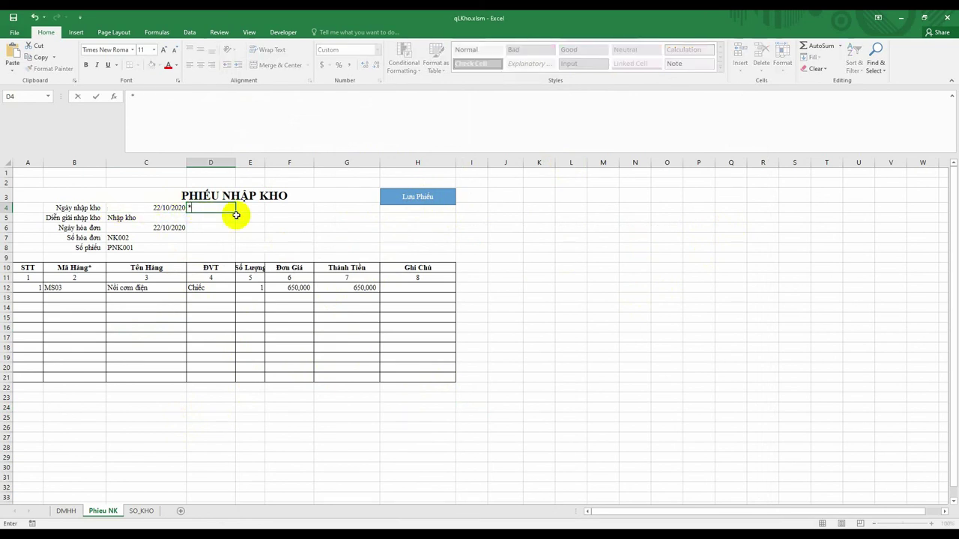
key(Return)
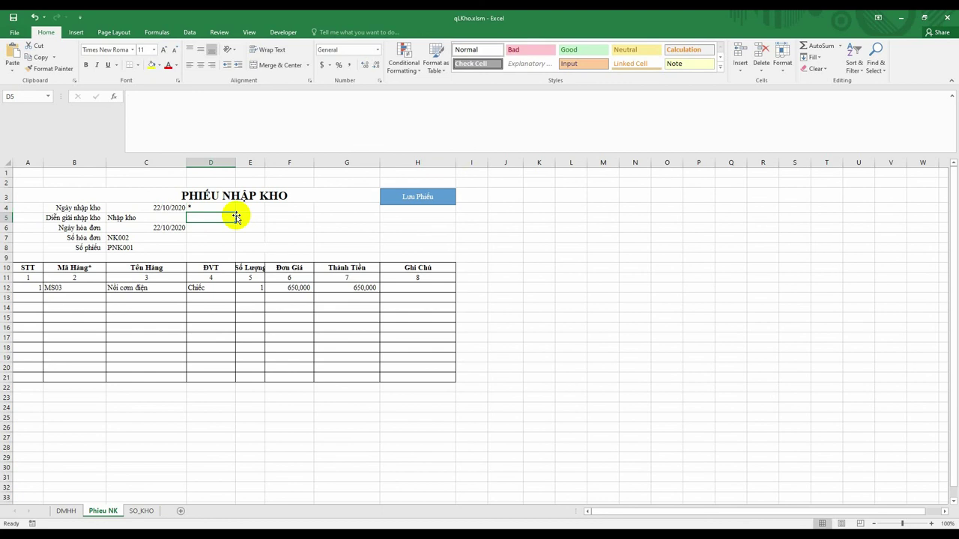
key(Down)
key(Down)
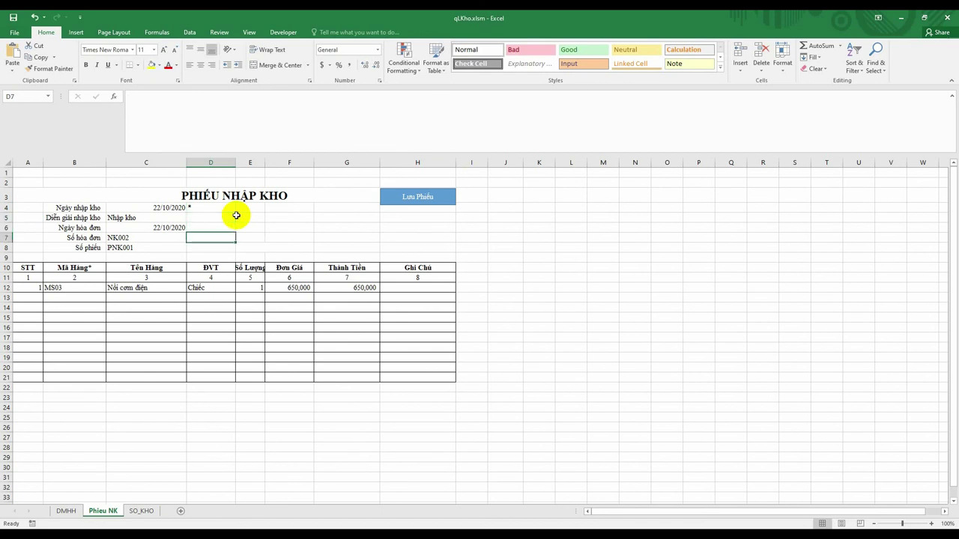
key(Down)
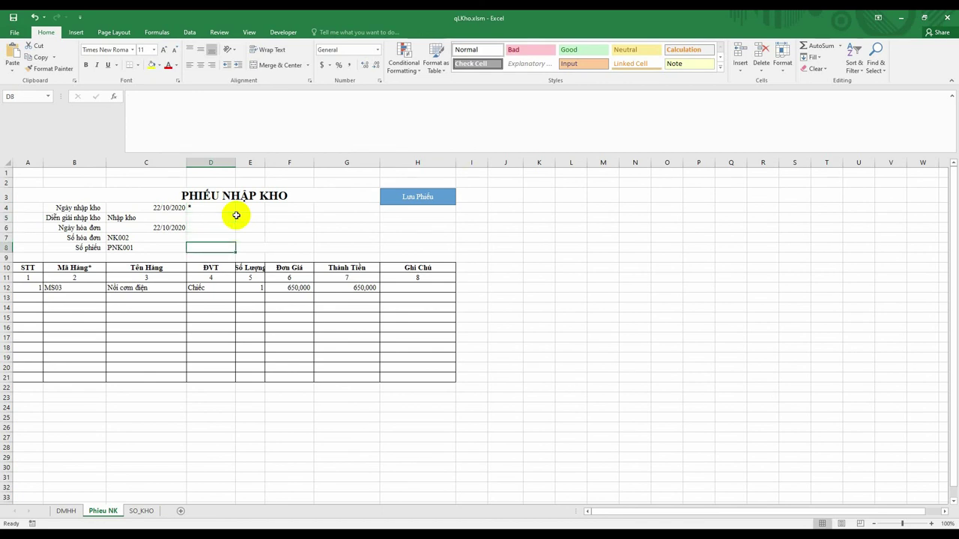
text(*)
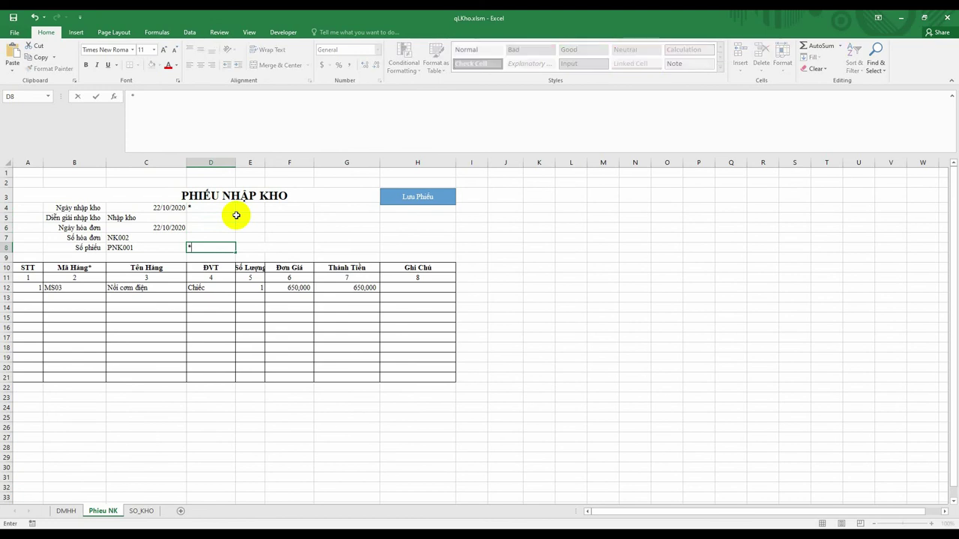
click(58, 268)
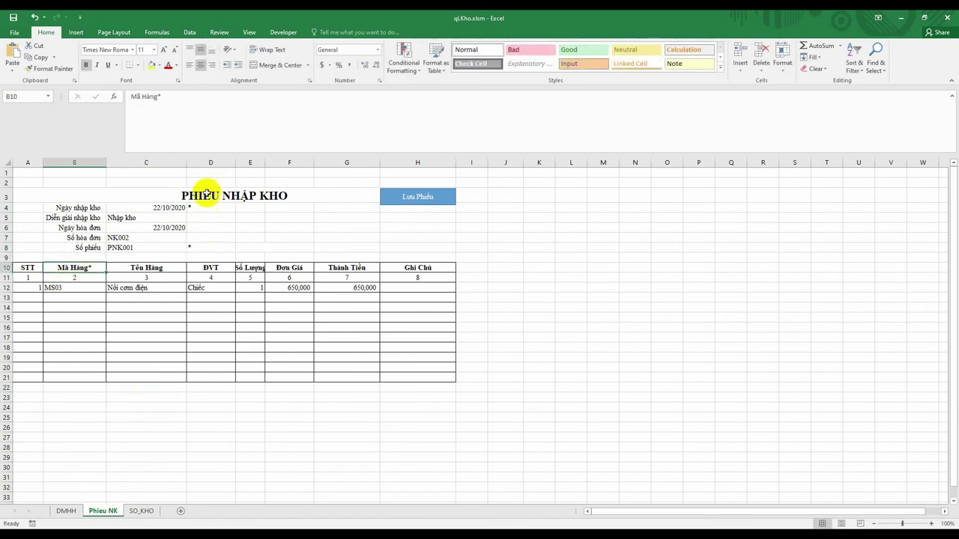
Check cells C4, C8, B11 and B14, then bring back the PNK module code
click(171, 207)
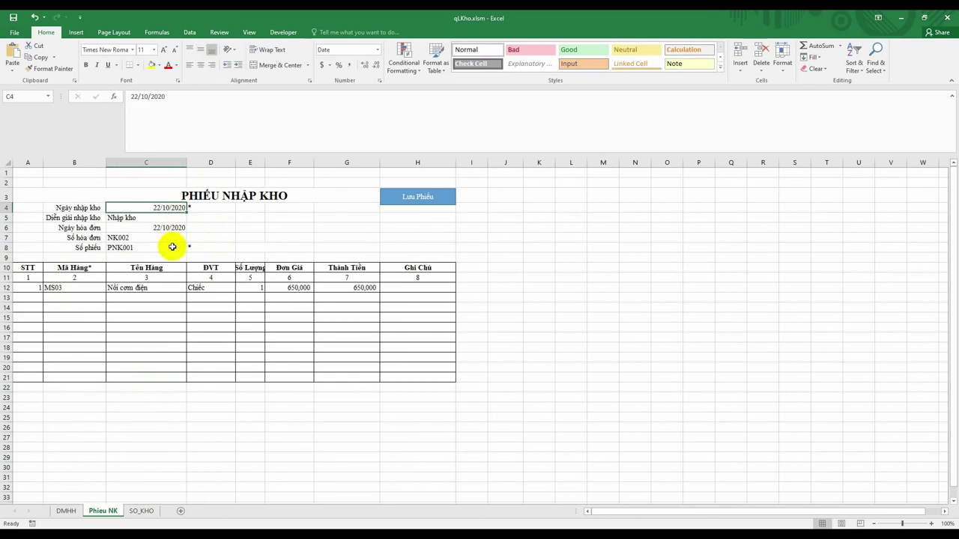
click(171, 244)
click(75, 276)
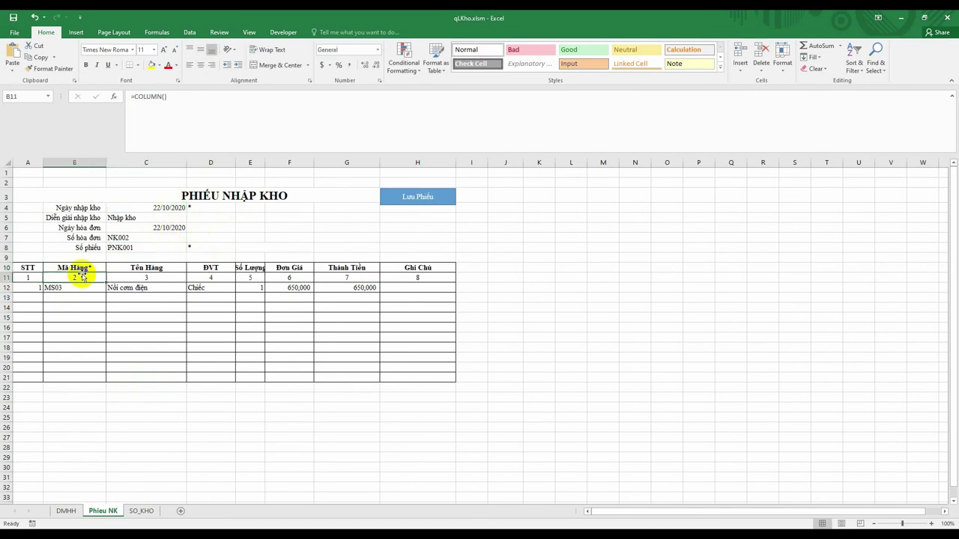
click(76, 304)
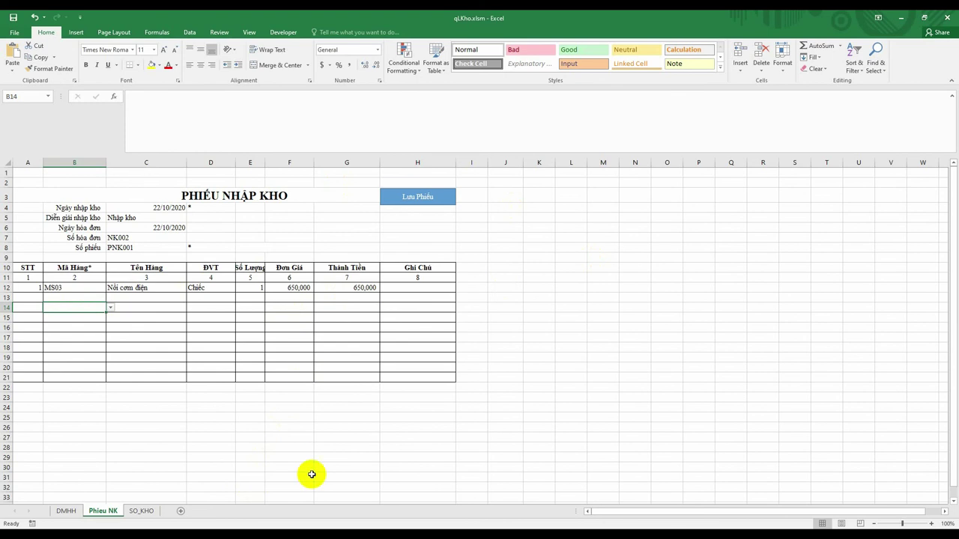
click(345, 494)
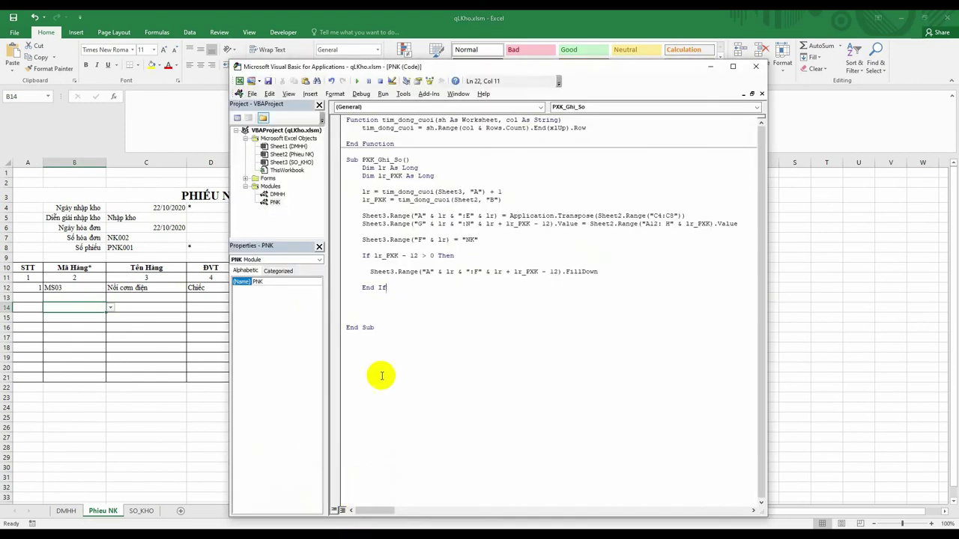
Remove the blank line before End Sub in the PXK_Ghi_So procedure
click(382, 329)
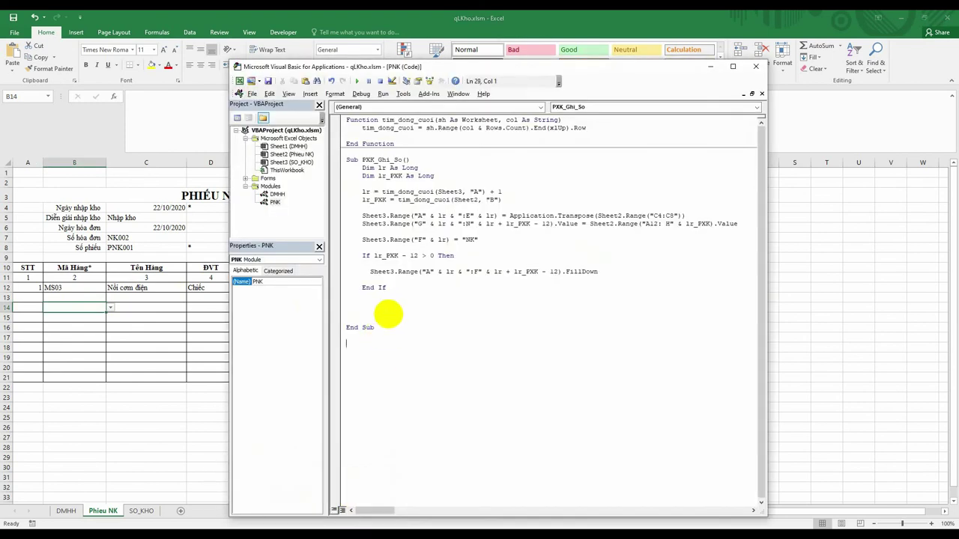
key(Up)
click(366, 313)
key(Delete)
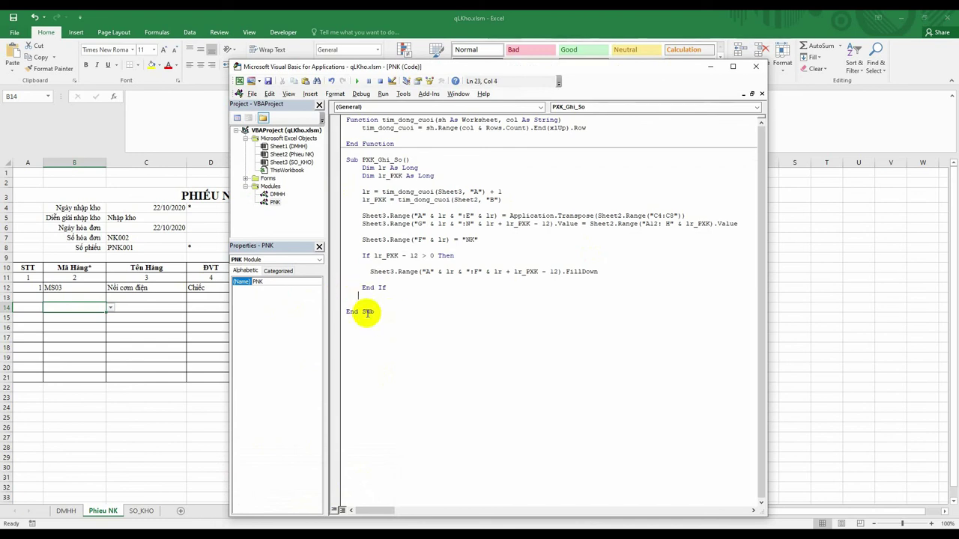
click(387, 314)
text(sub ke)
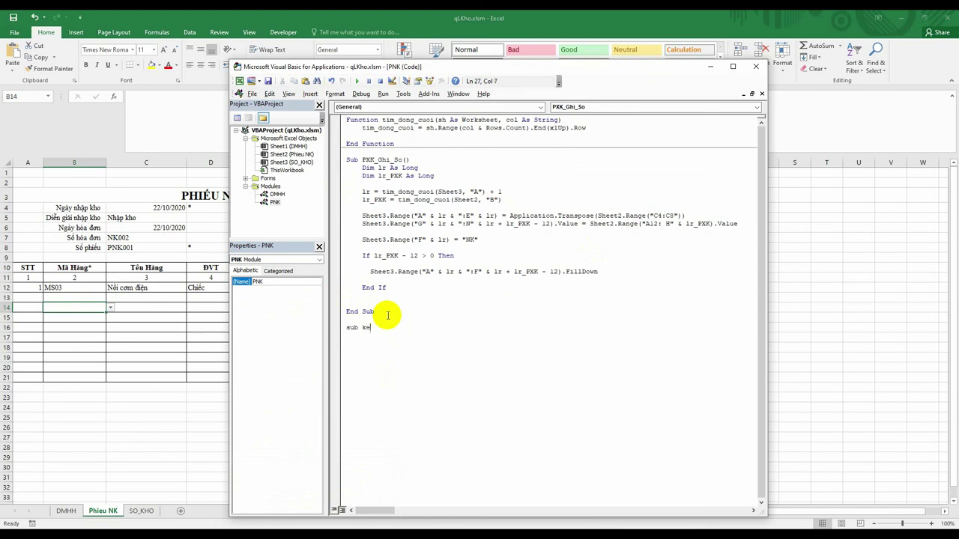
Declare Sub kiem_tra_du_lieu() and type If WorksheetFunction.CountA(Sheet2.Range("C4")) = 0 Then
key(BackSpace)
text(iem_tra)
text(_du_)
text(lieu()
key(Return)
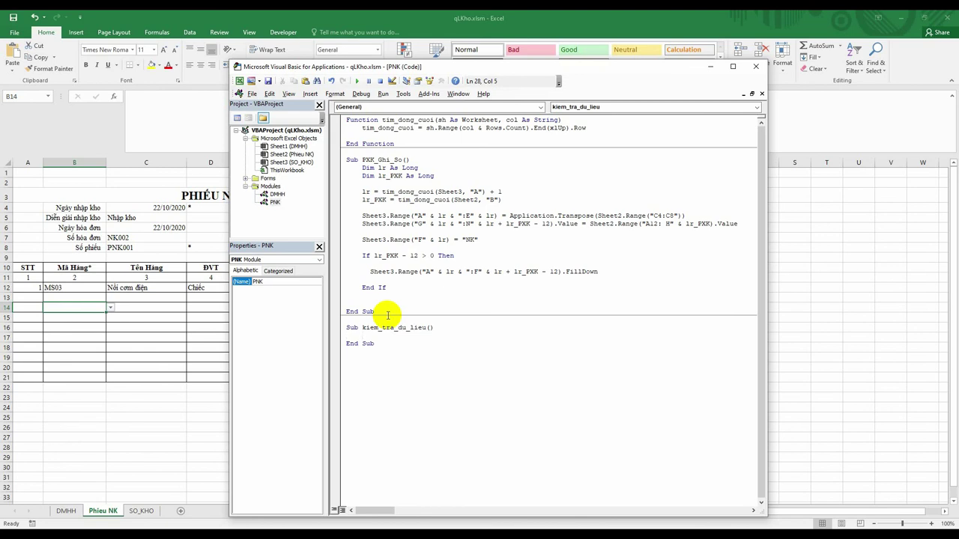
text(i)
text(or)
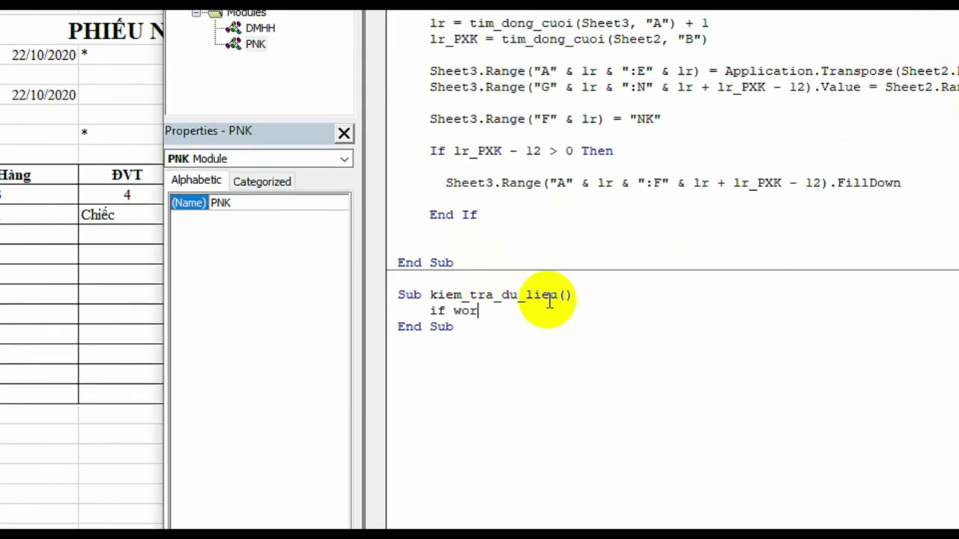
text(kshee)
text(t)
text(functio)
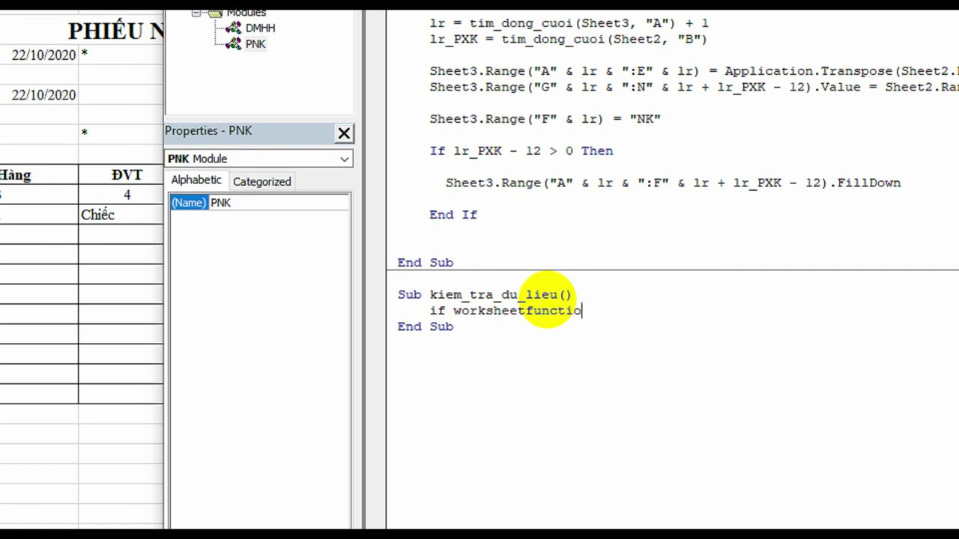
text(n.)
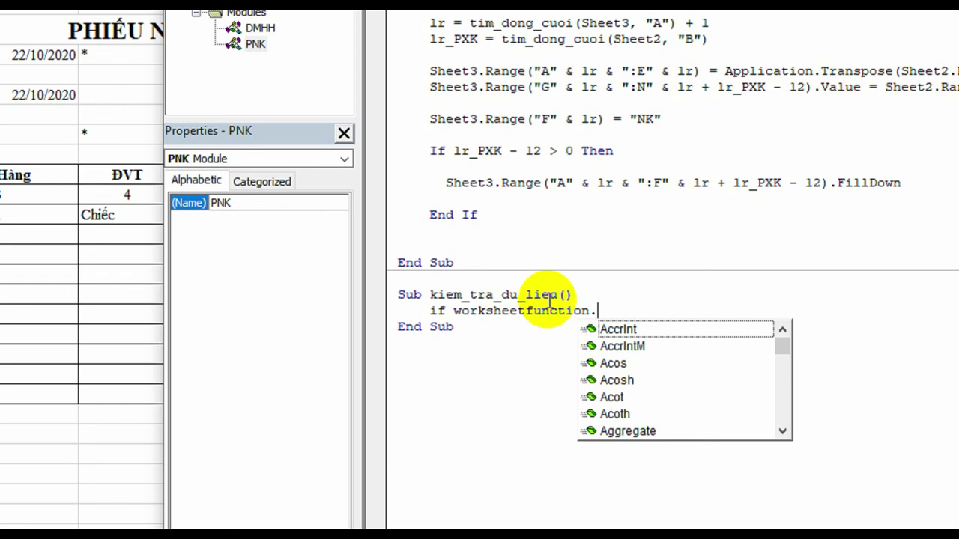
text(c)
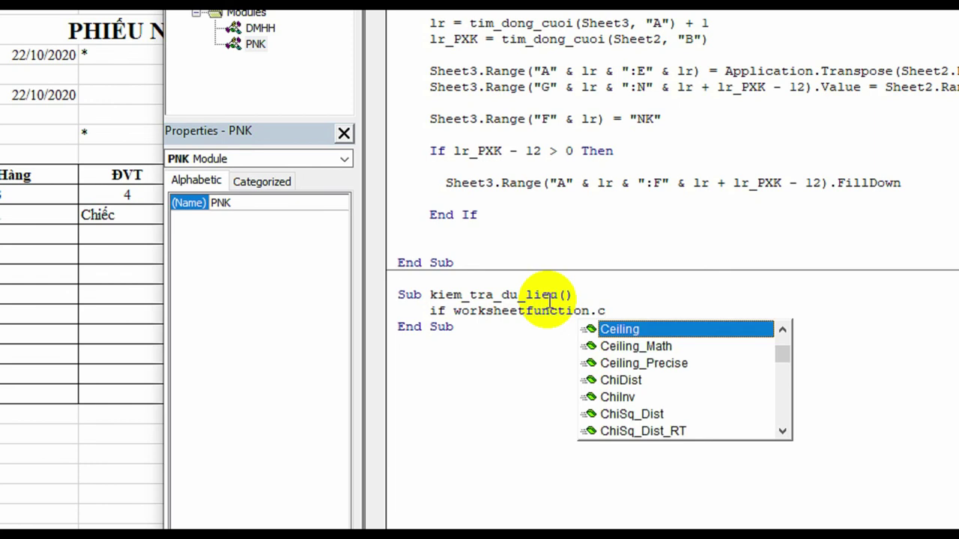
text(ounta)
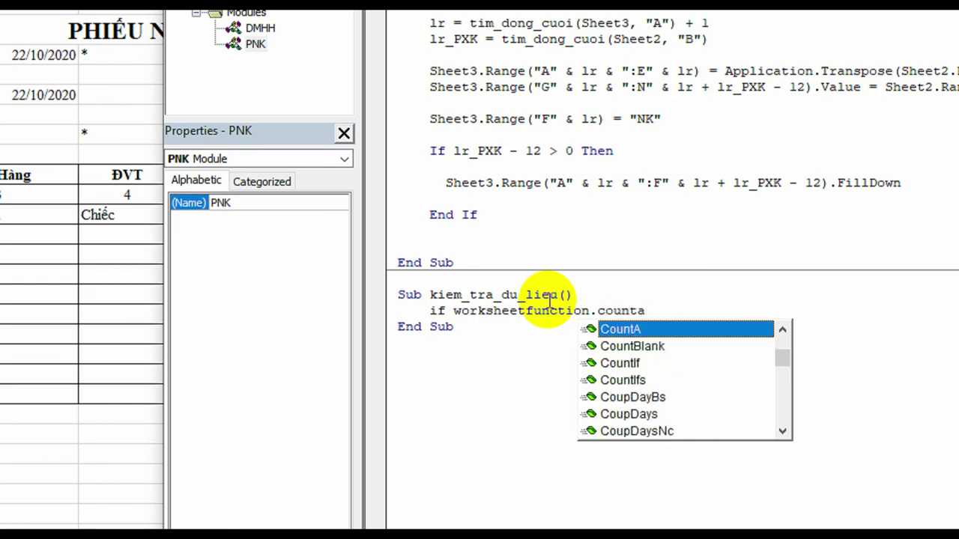
text(()
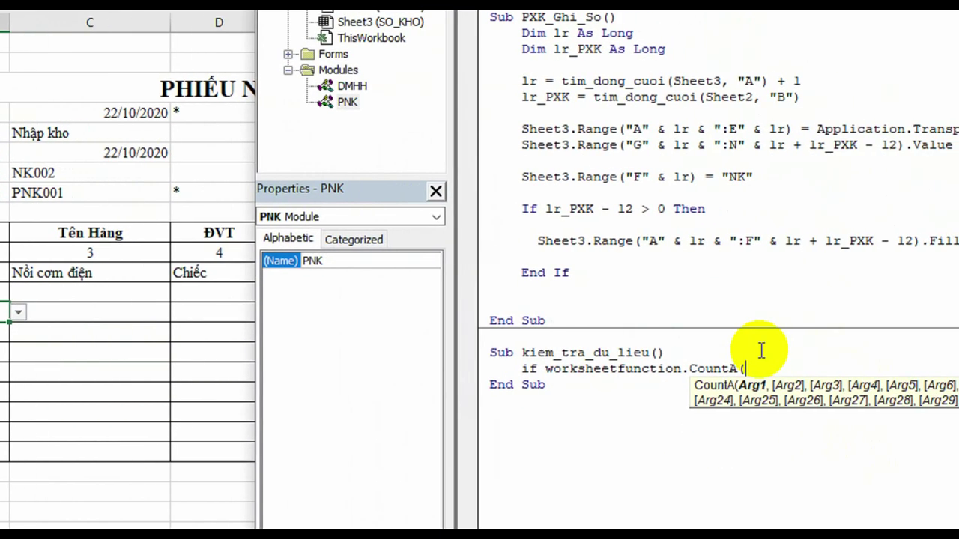
text(sheet2)
text(.ra)
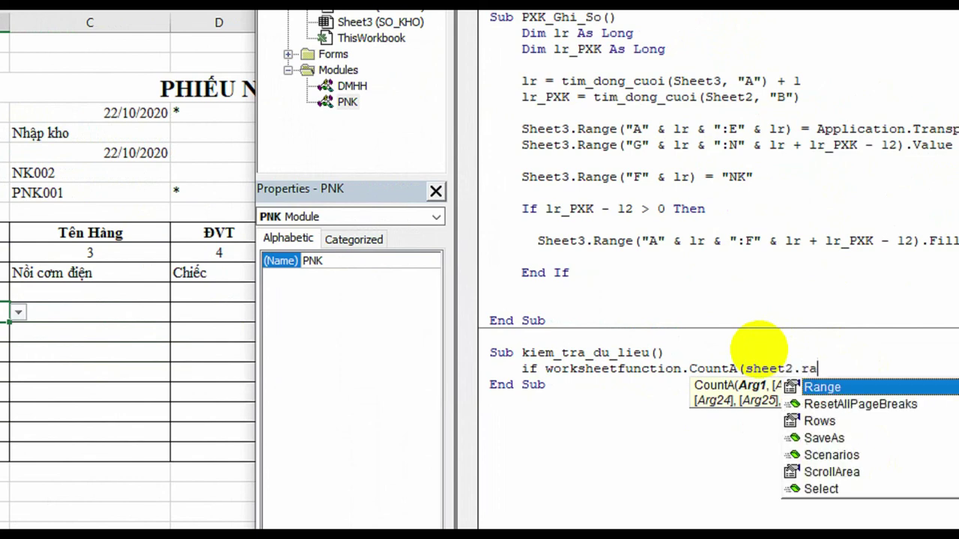
text(nge()
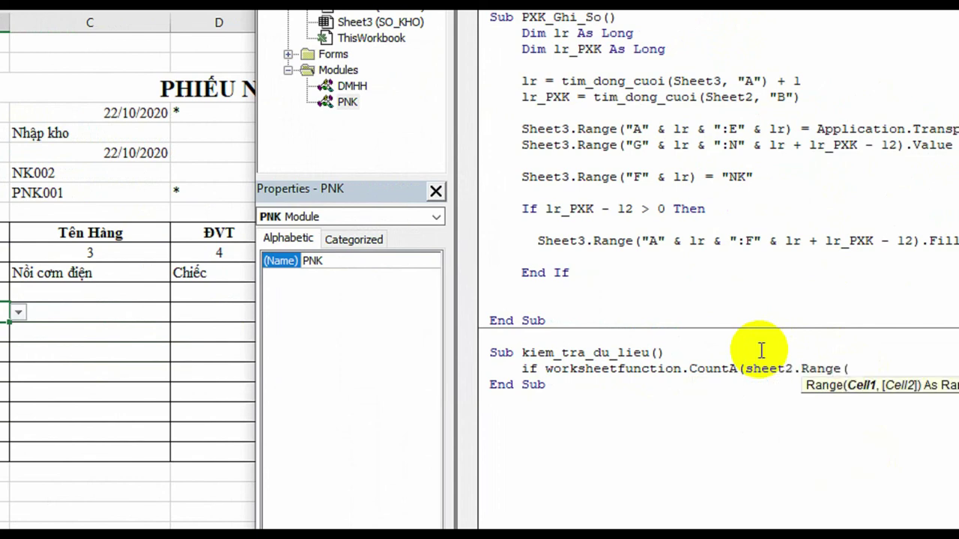
text("C4)
text(")
text()))
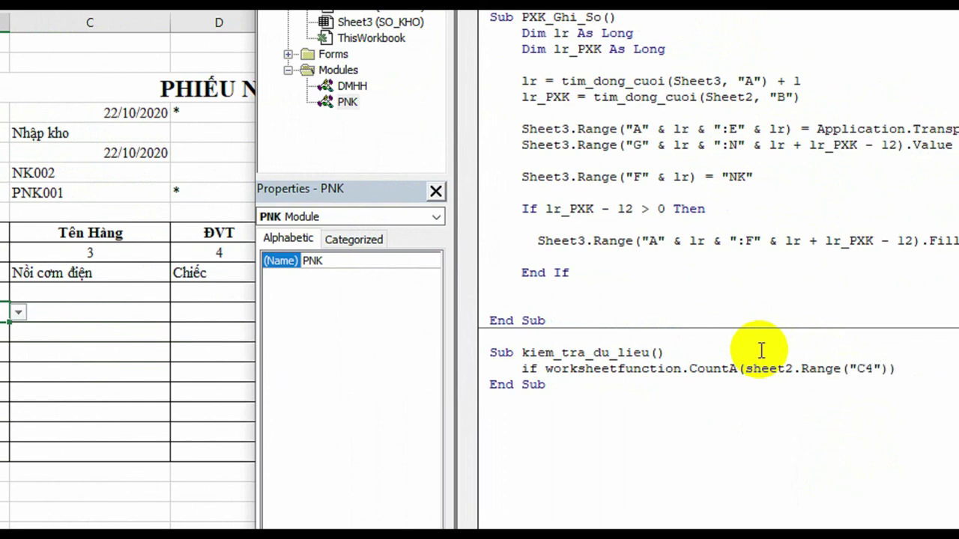
text( = )
text(0 the)
text(n)
Add MsgBox "Ban chua nhap ngay nhap kho" on the line under the C4 check
key(Return)
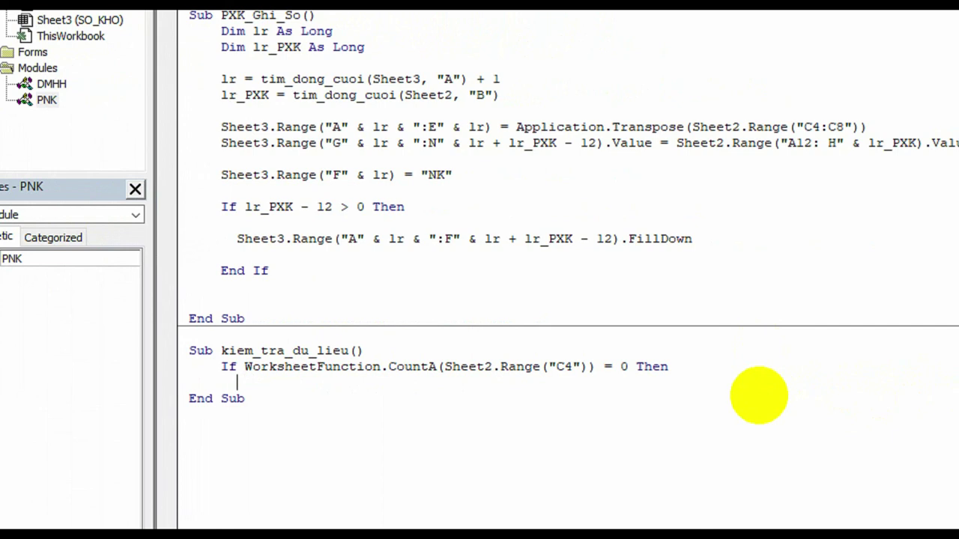
text(msgb)
key(BackSpace)
text(gbox ")
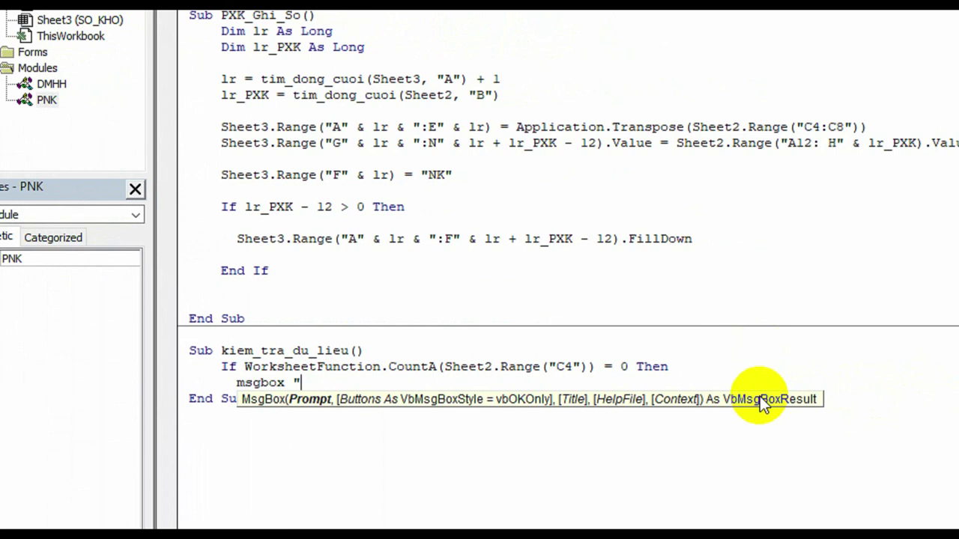
text(n)
key(BackSpace)
text(Ng)
text(ay)
key(BackSpace)
key(BackSpace)
key(BackSpace)
key(BackSpace)
key(BackSpace)
text(Ban chua nhap)
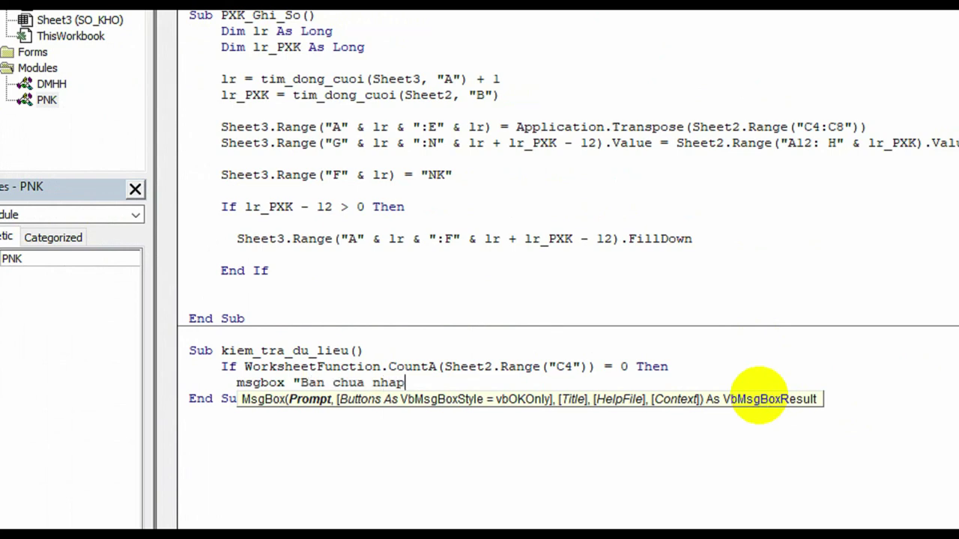
text( ngay )
text(nhap kho)
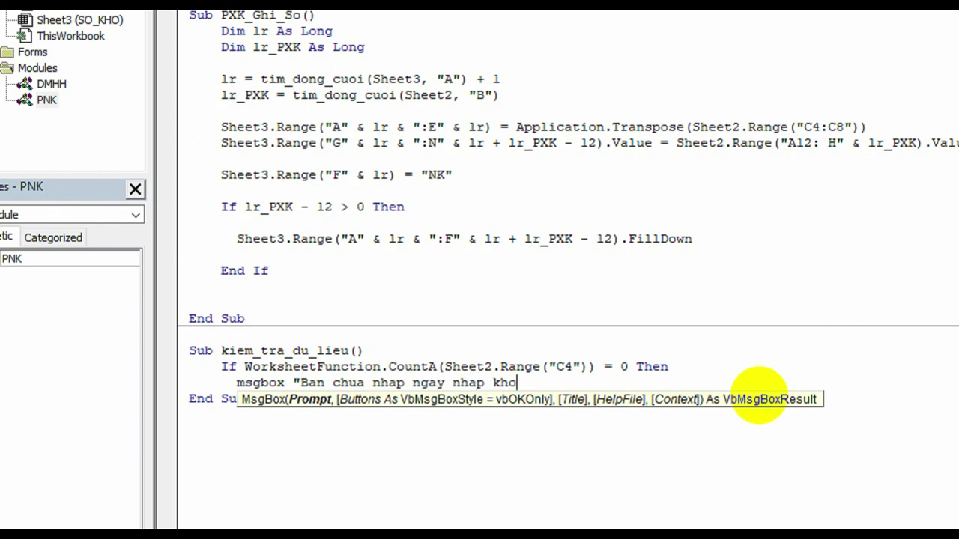
text(")
key(Return)
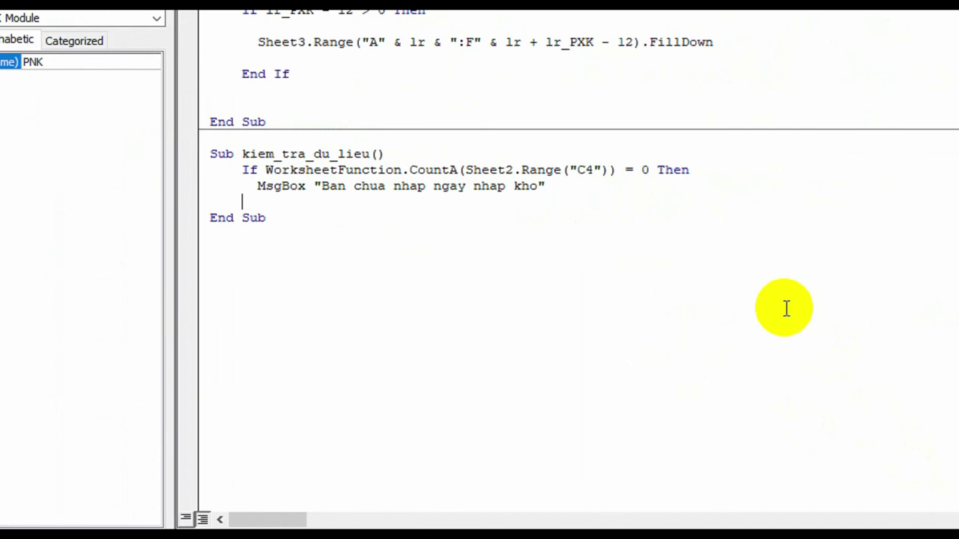
Add ElseIf WorksheetFunction.CountA(Sheet2.Range("C8")) = 0 Then with MsgBox "Ban chua nhap so phieu"
text(e)
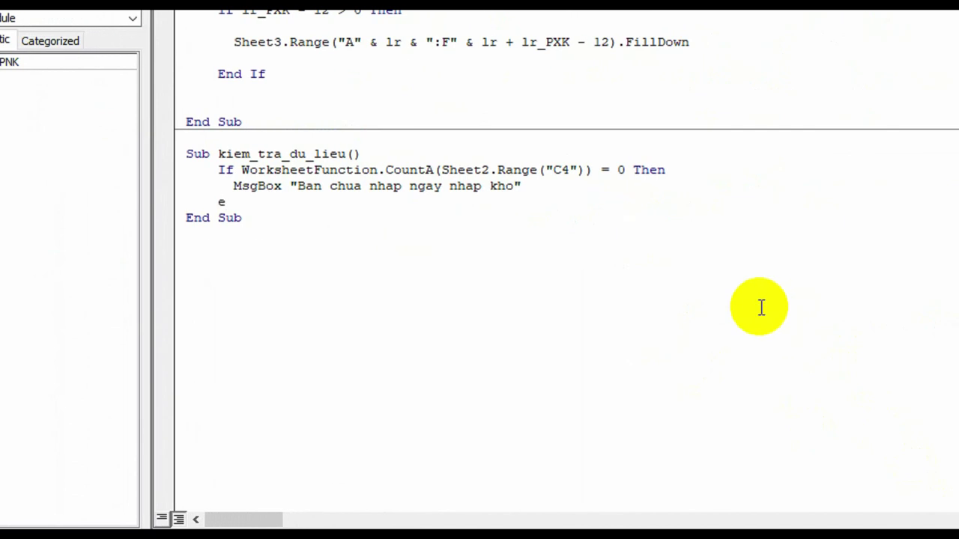
text(lseif )
text(work)
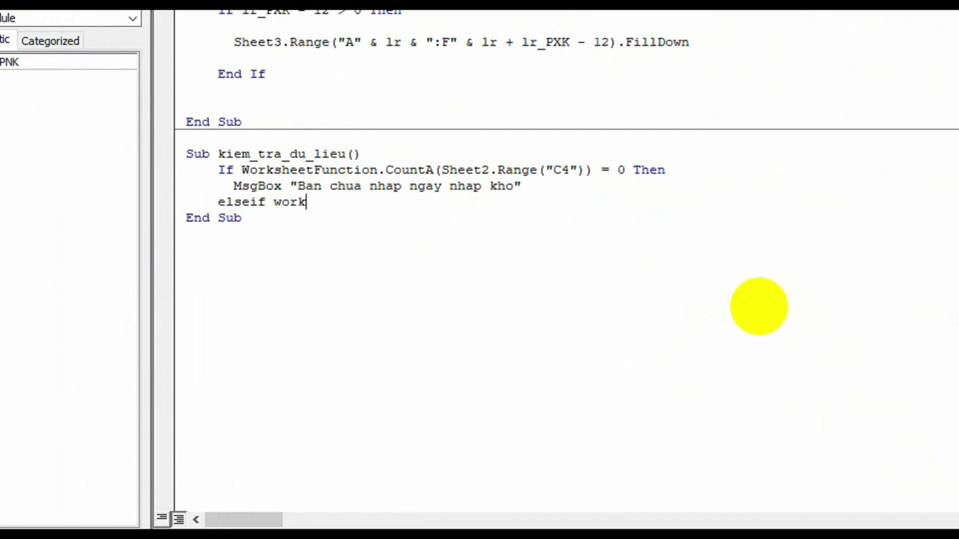
text(sheet)
text(function)
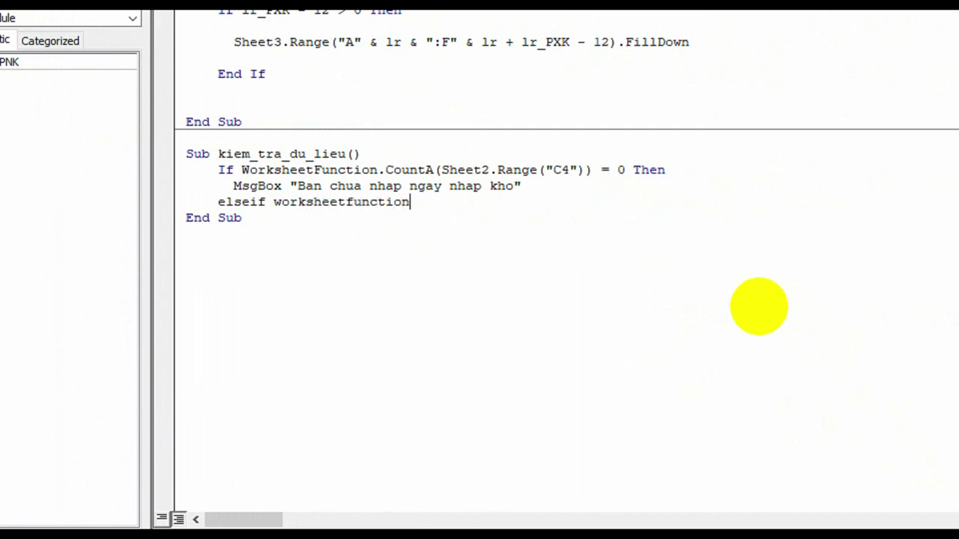
text(.coun)
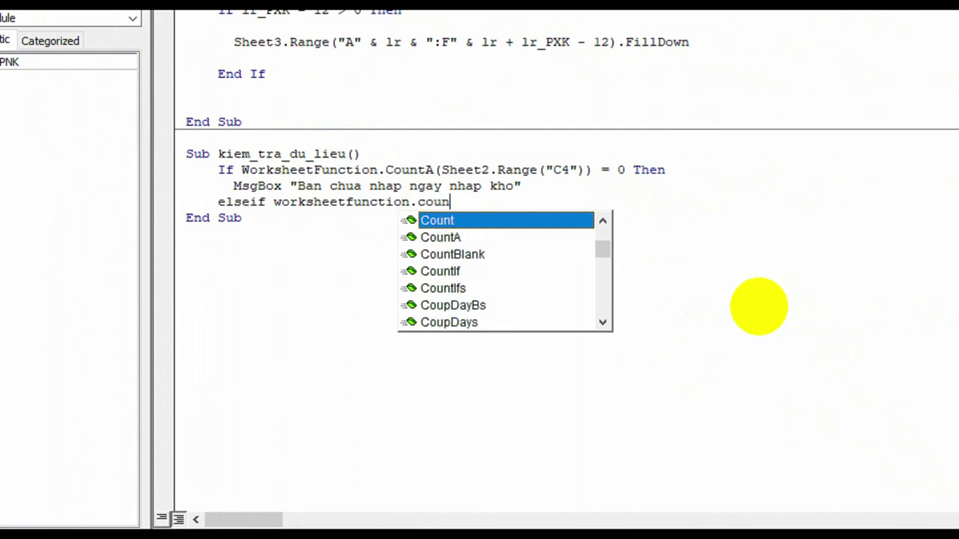
text(ta()
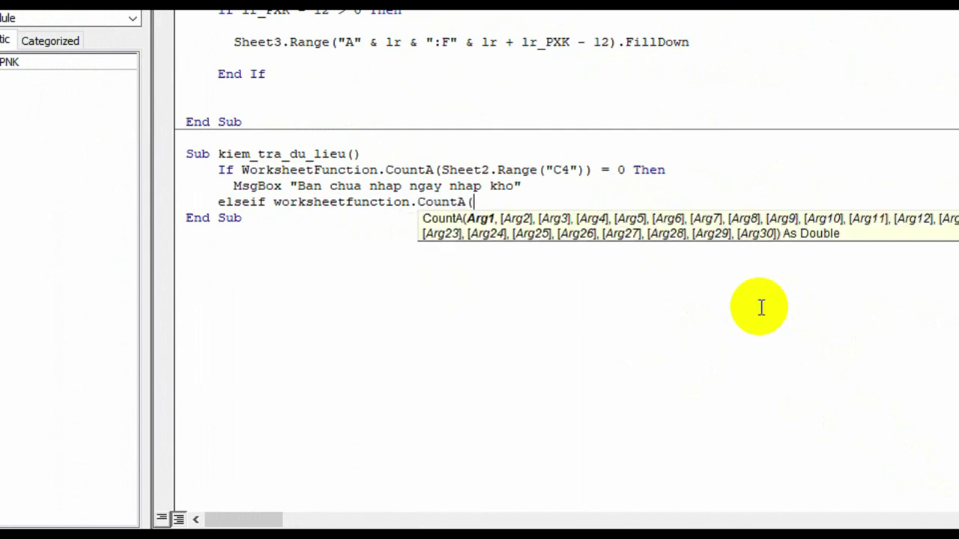
text(sheet)
text(2.ran)
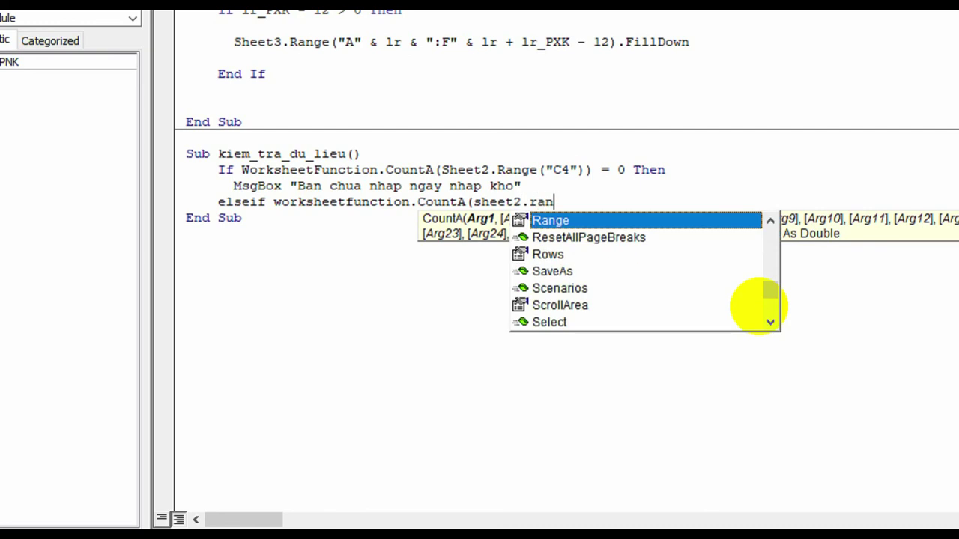
text(()
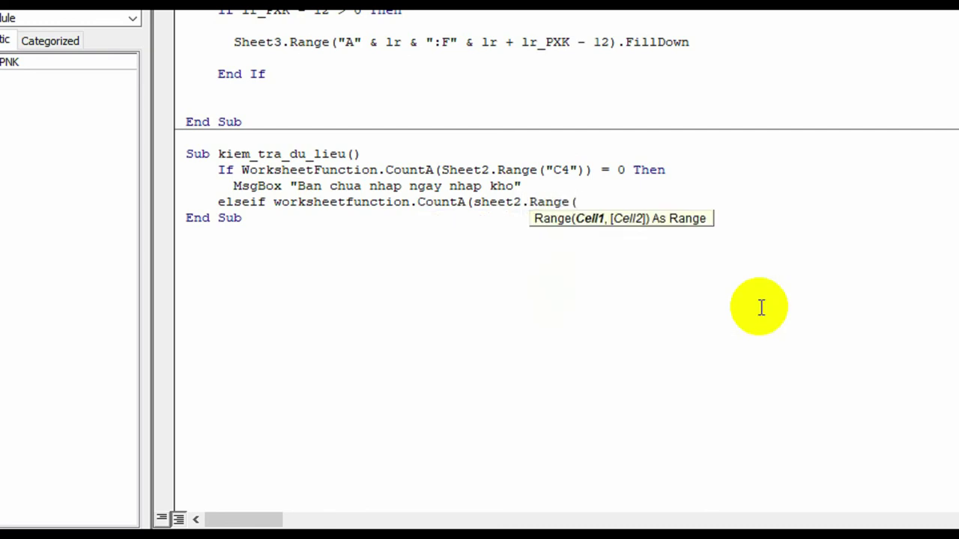
text("C8)
text()) =)
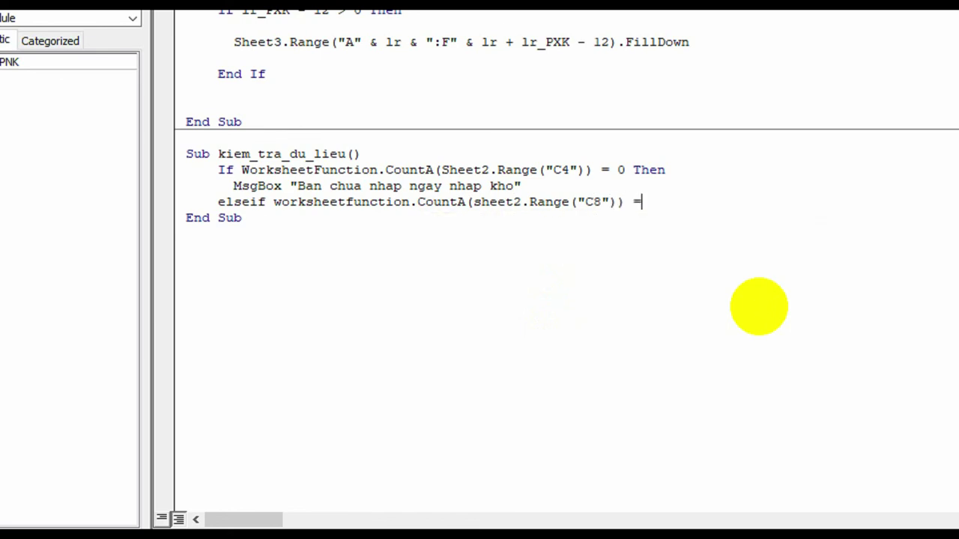
text(0 then)
key(Return)
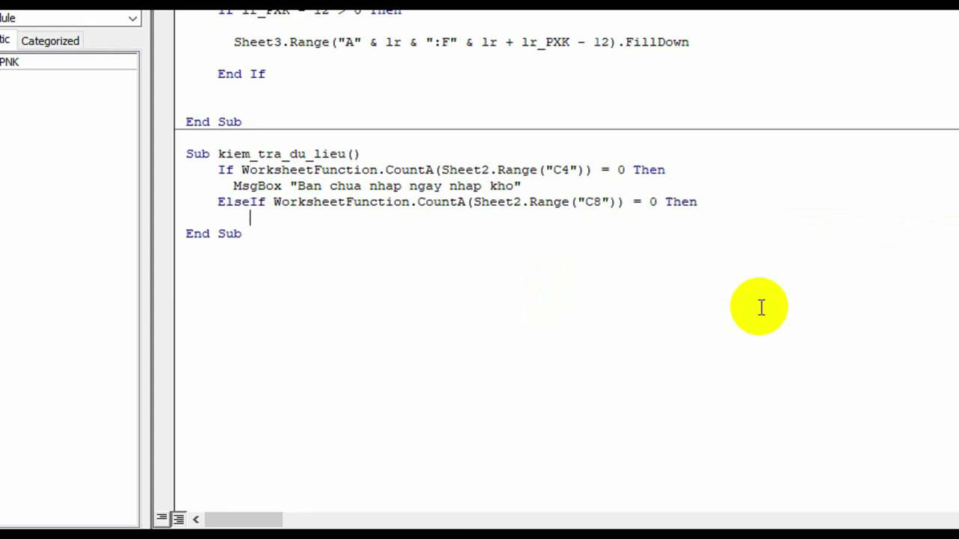
key(BackSpace)
text(ms)
text(gbox)
text( ")
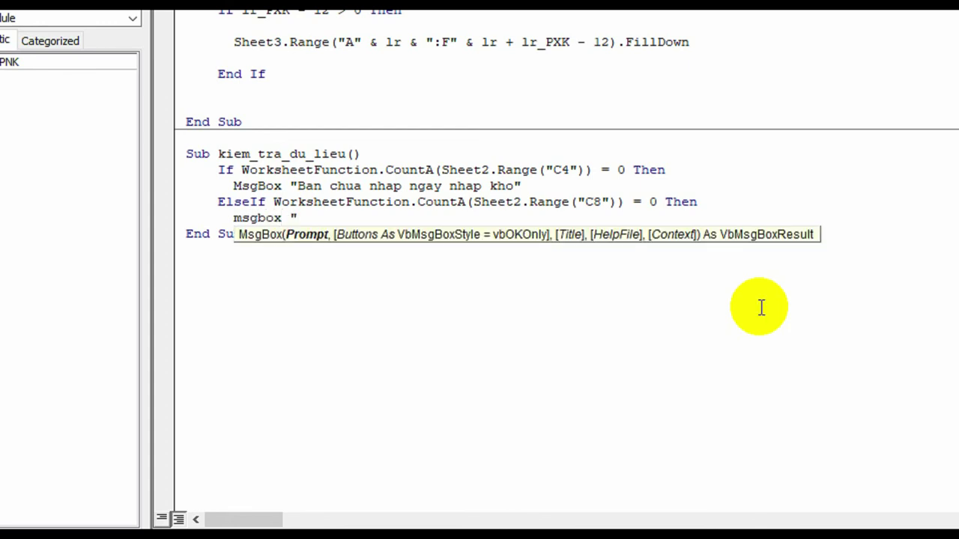
text(B?n)
text(an)
key(BackSpace)
text(an)
text( chua nhap so )
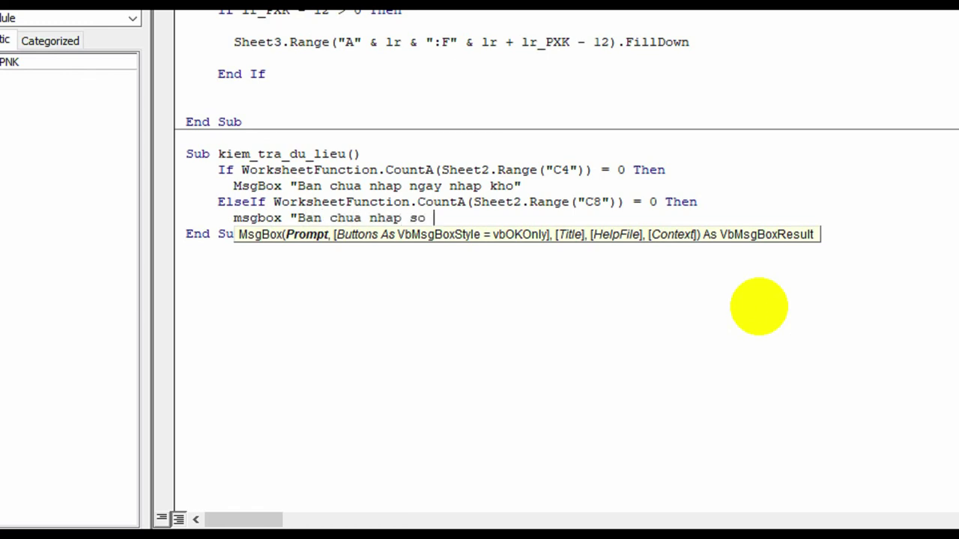
text(phieu)
key(Return)
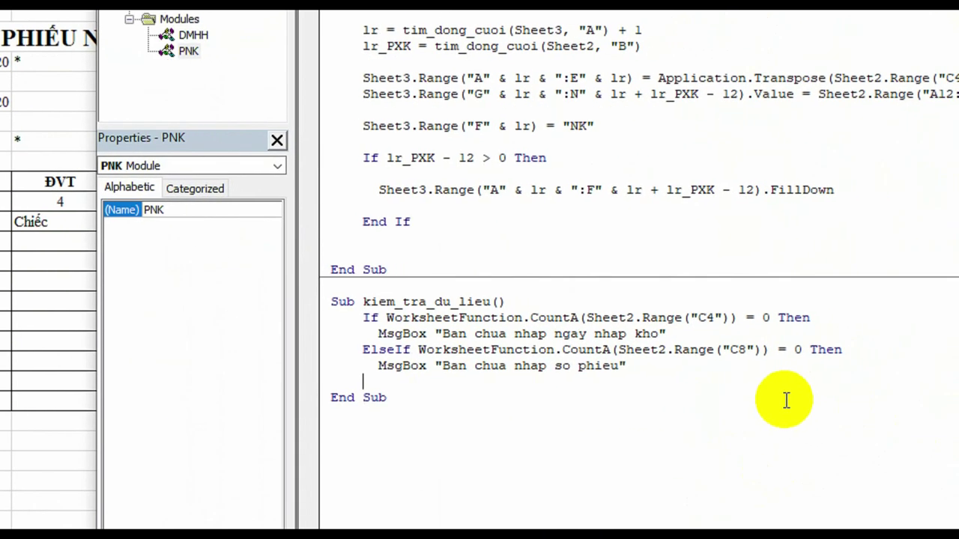
Type elseif WorksheetFunction.CountA(Sheet2.Range("B:B" as the third condition's start
text(else)
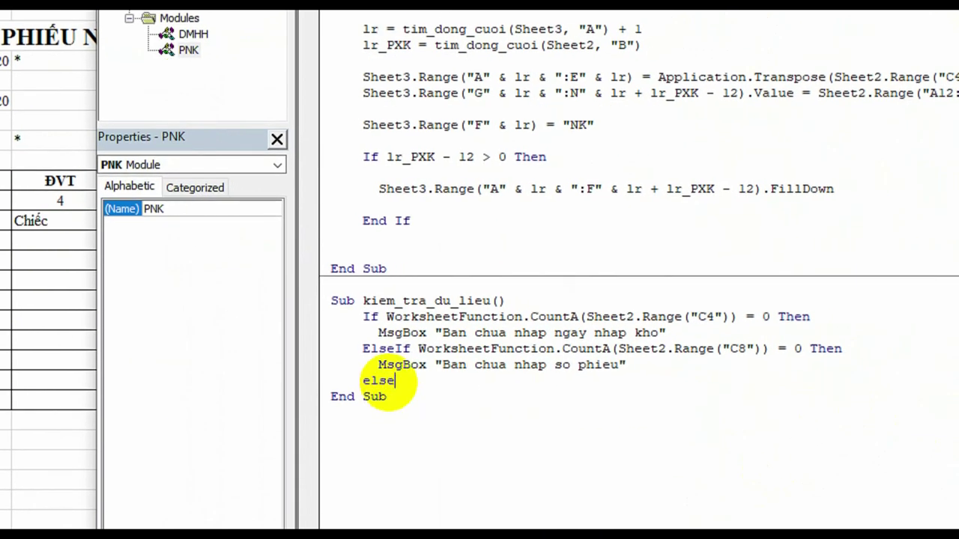
text(ff)
text(wo)
text(r)
text(k)
text(sheet)
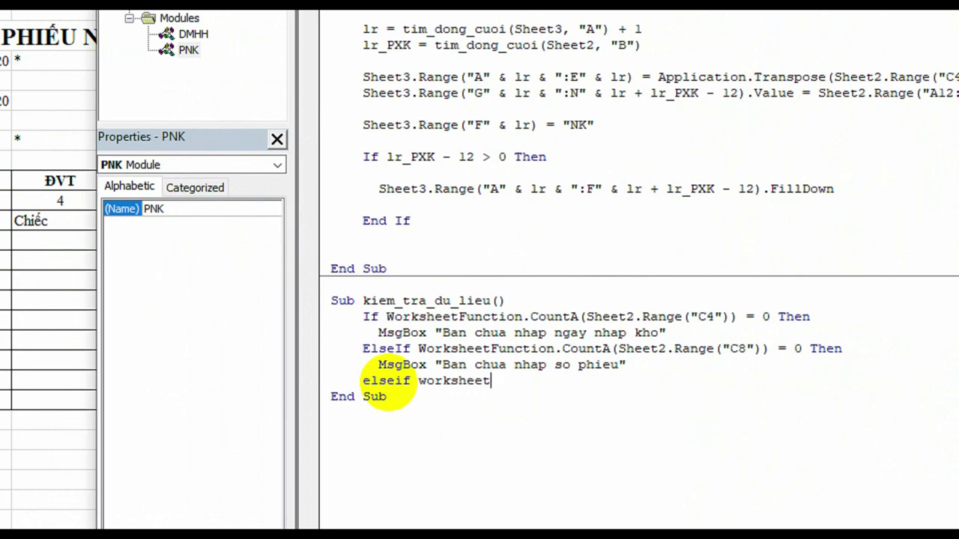
text(funct)
text(ion.co)
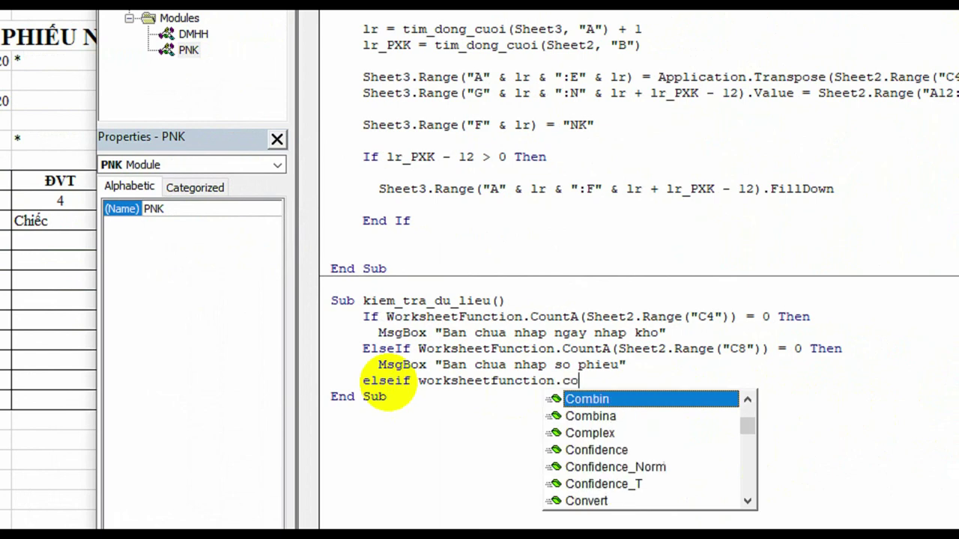
text(unta)
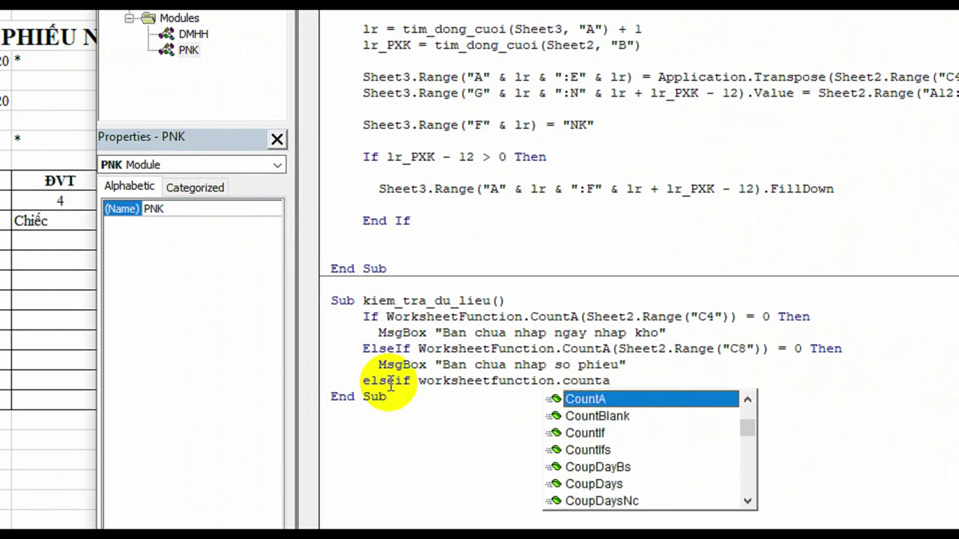
text((sheet)
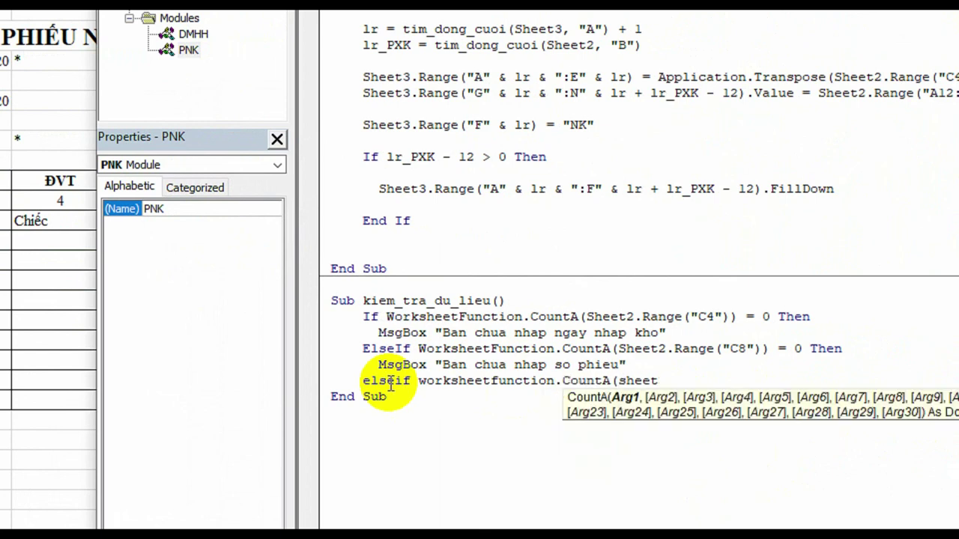
text(2.rang)
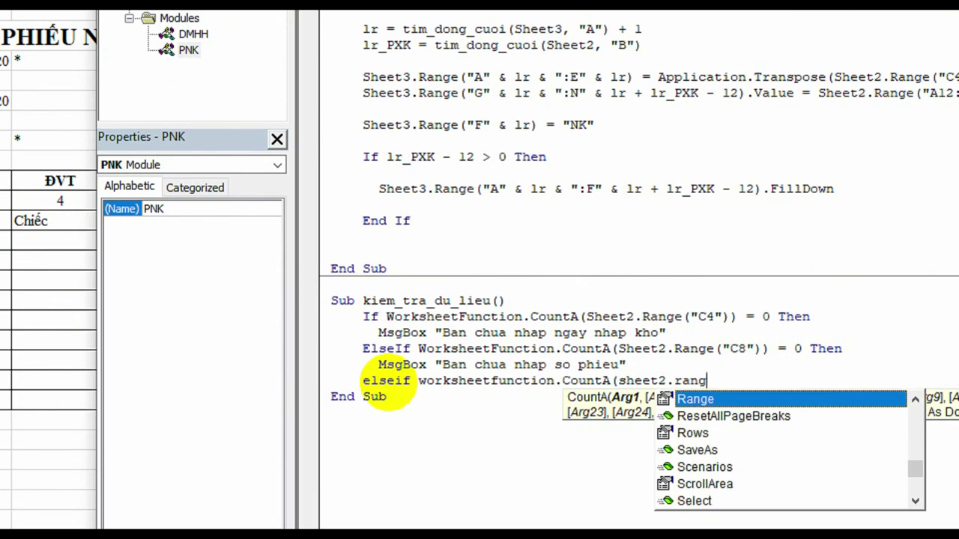
text(()
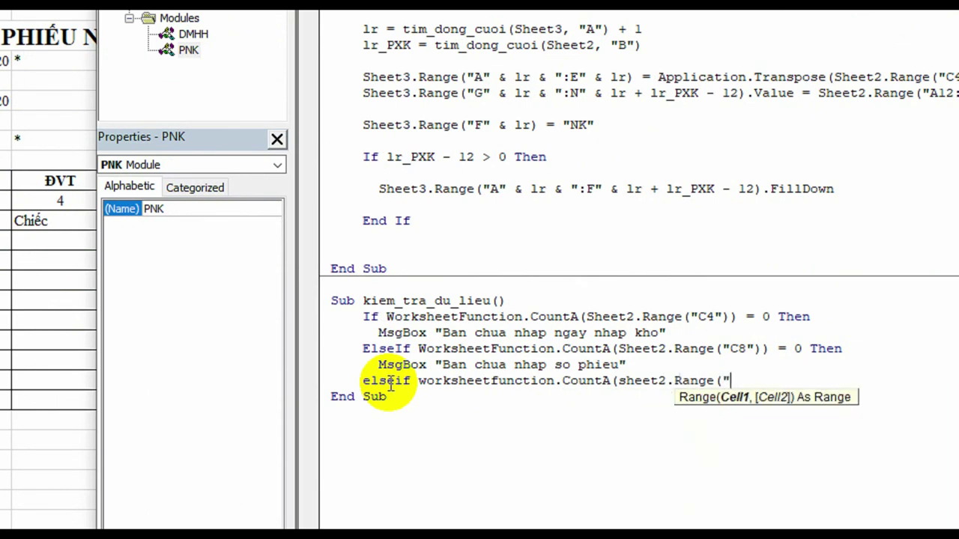
text(B:)
text(B")
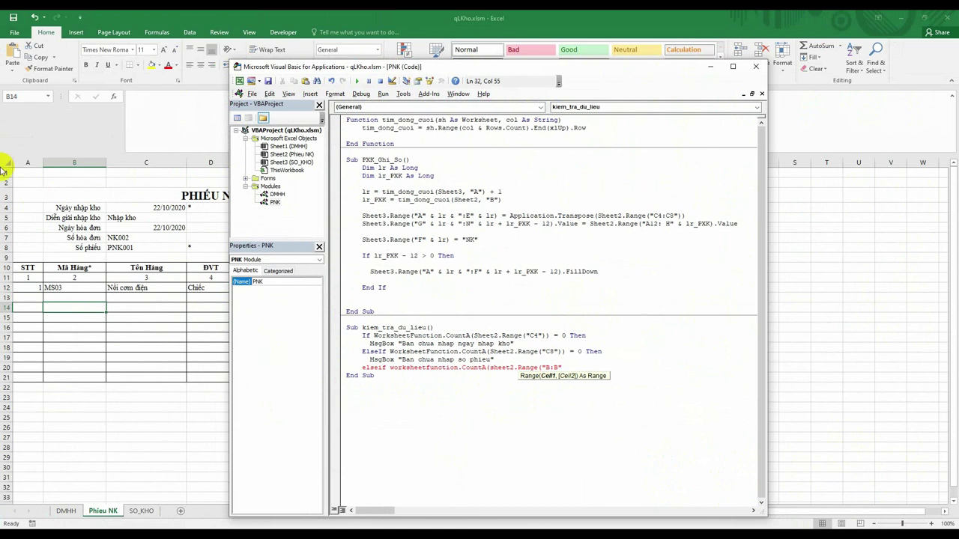
Enter =COUNTA(B:B) in cell C2 of the Phieu NK sheet
click(143, 181)
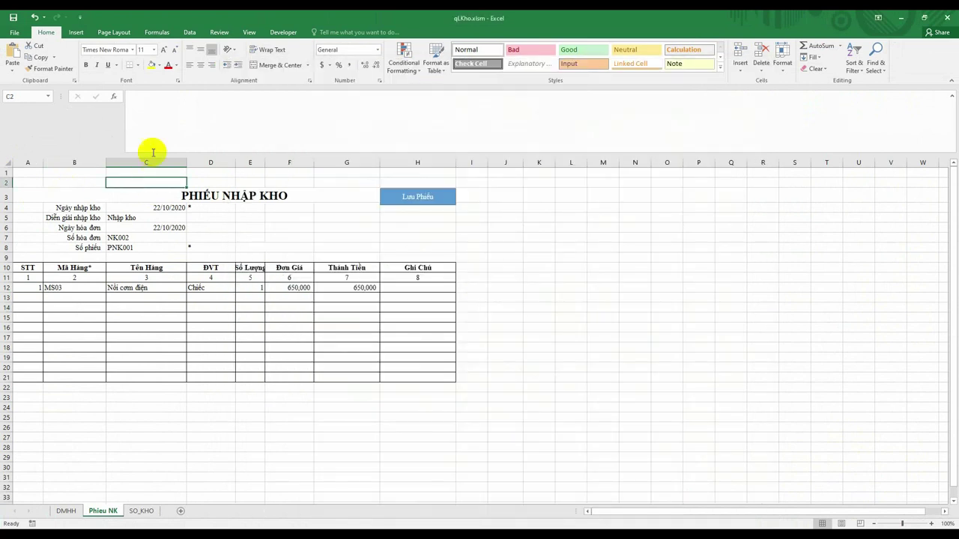
text(=co)
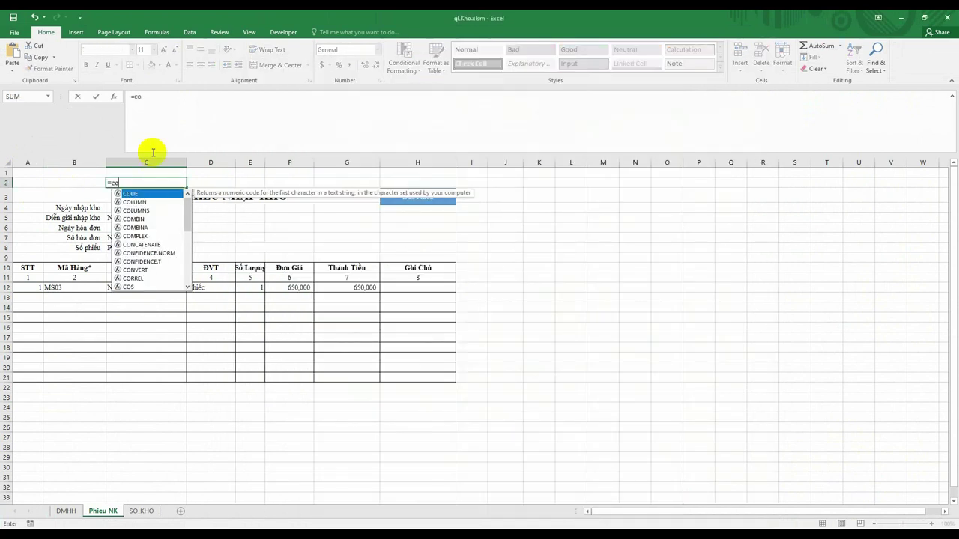
text(unta()
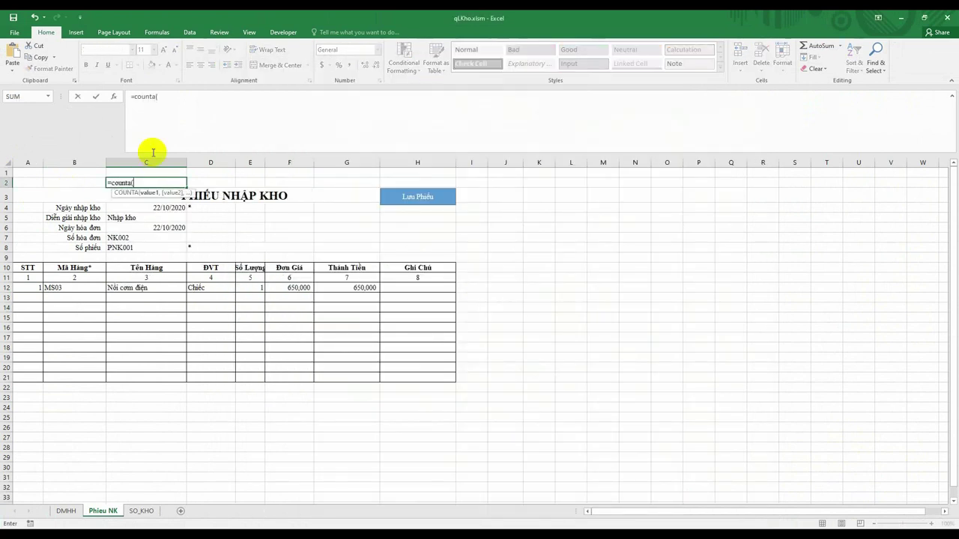
drag(28, 163, 417, 163)
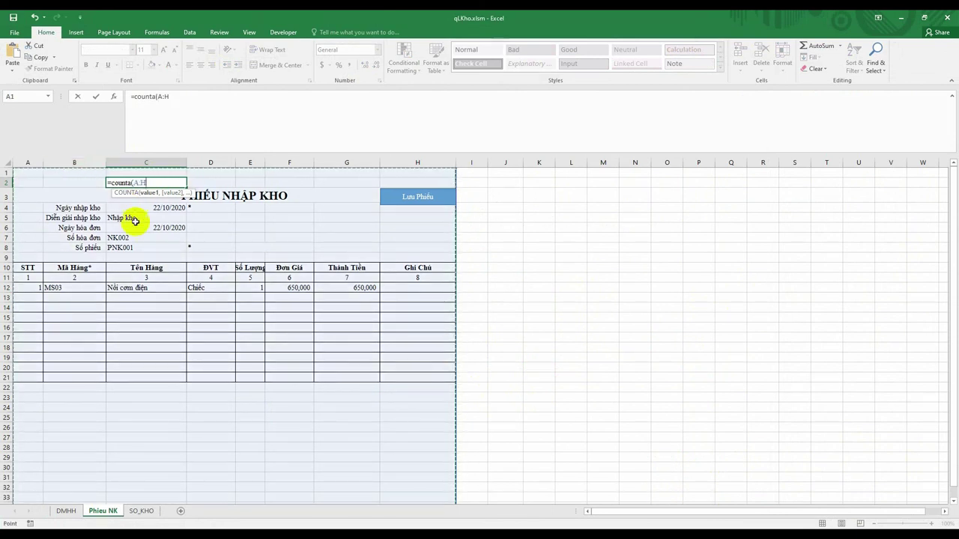
click(153, 183)
key(BackSpace)
key(BackSpace)
key(BackSpace)
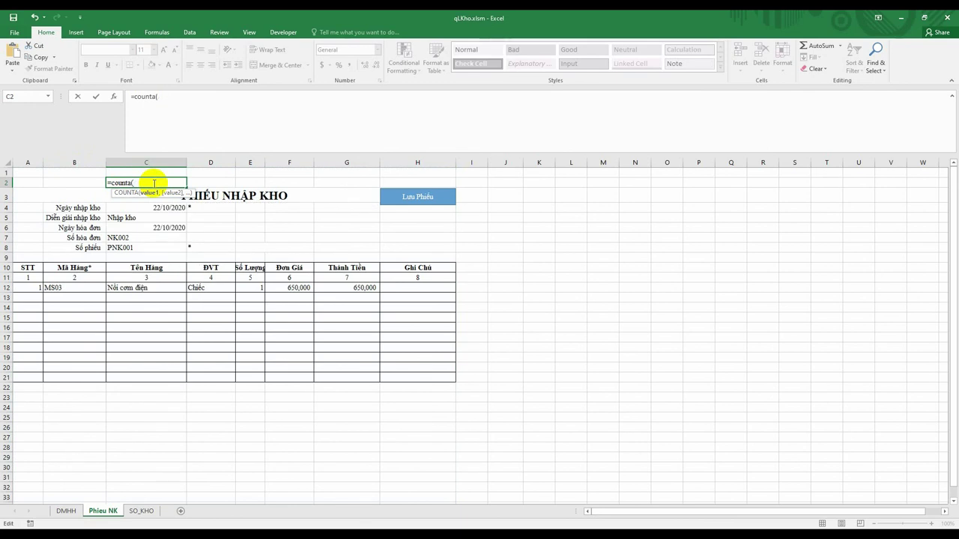
text(B:)
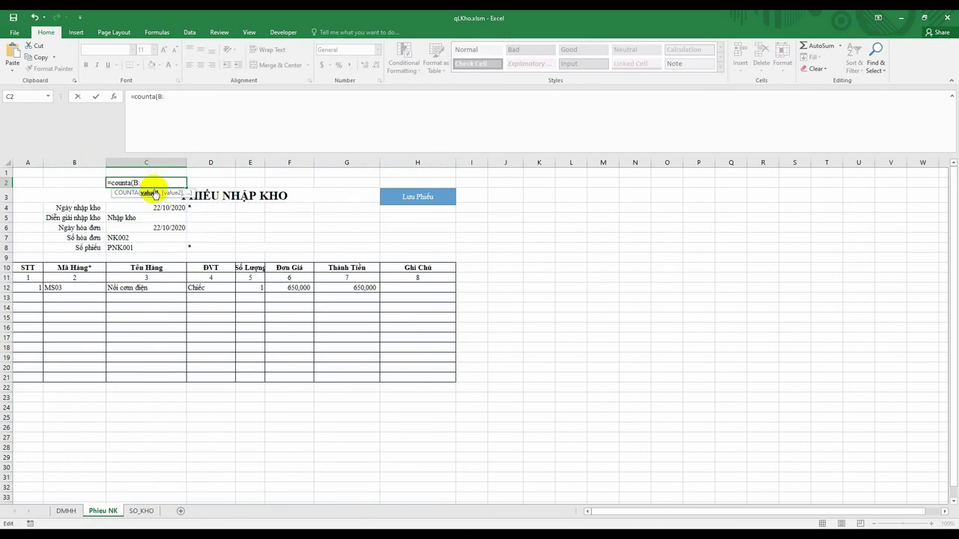
text(B))
key(Return)
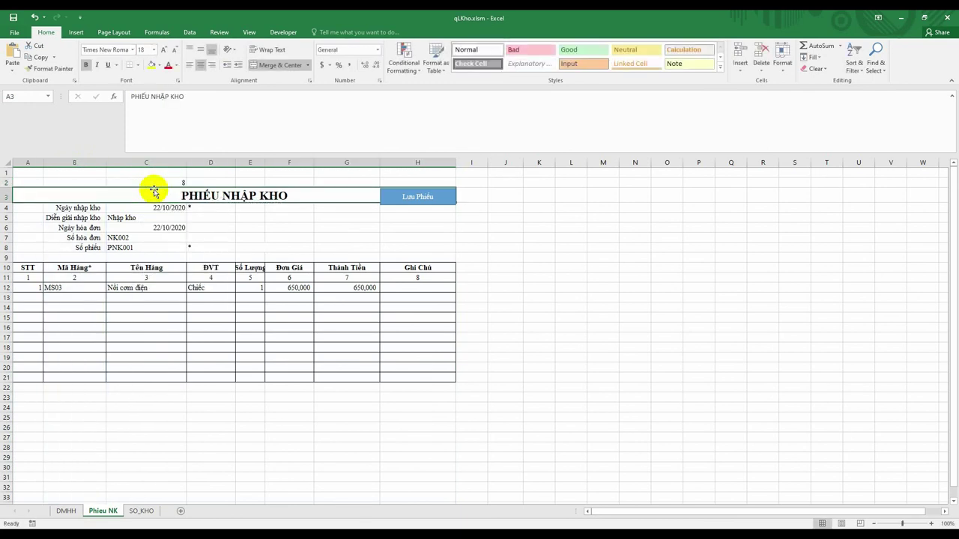
click(153, 182)
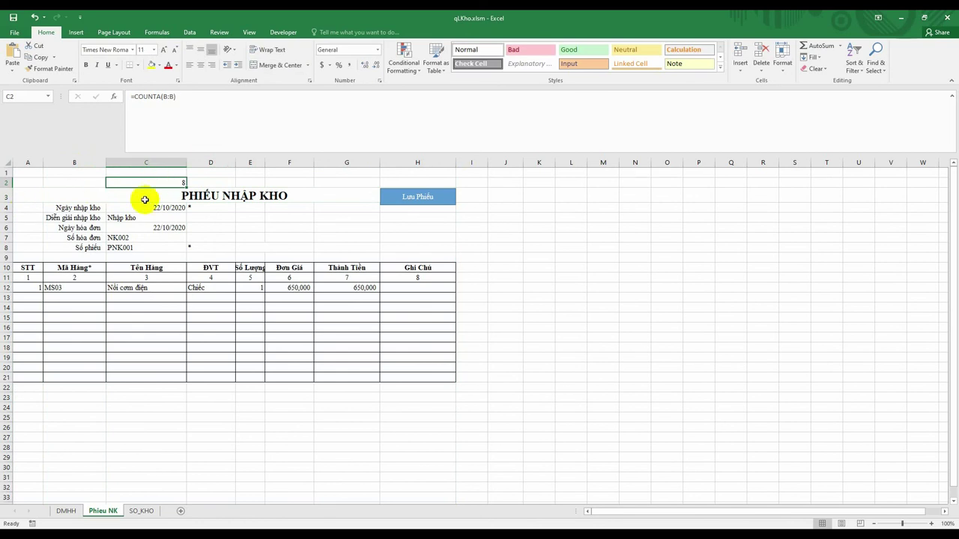
Delete MS03 from B12 to see the count drop to 7, then re-pick MS03
click(144, 197)
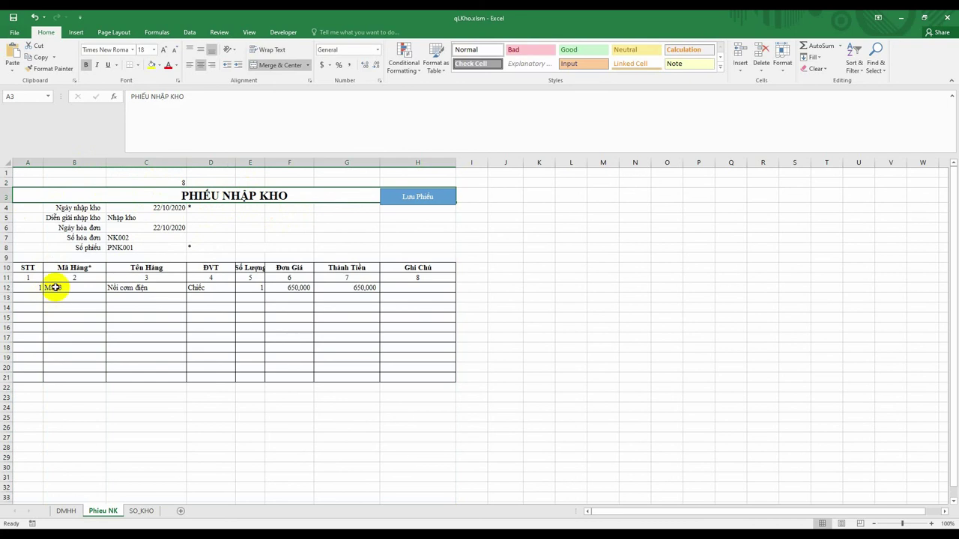
click(54, 289)
key(Delete)
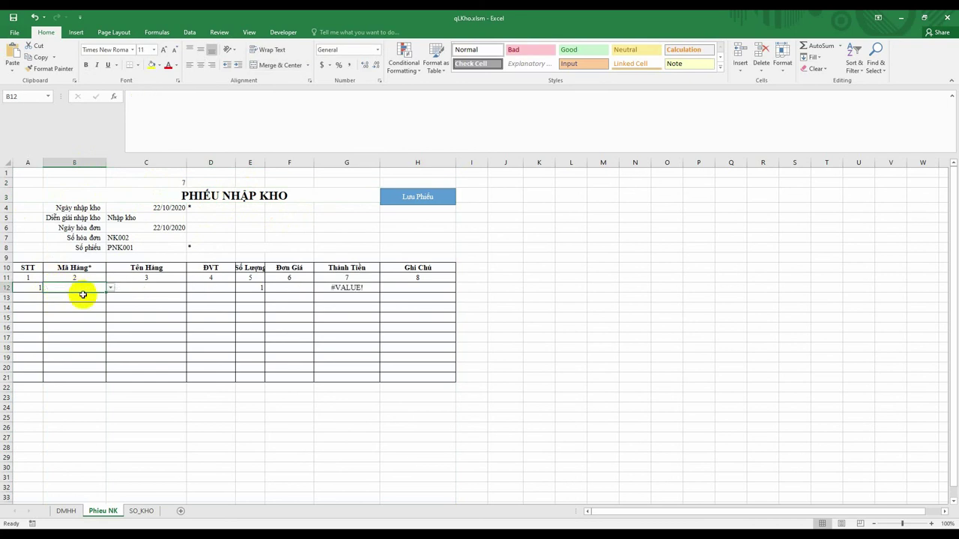
click(119, 318)
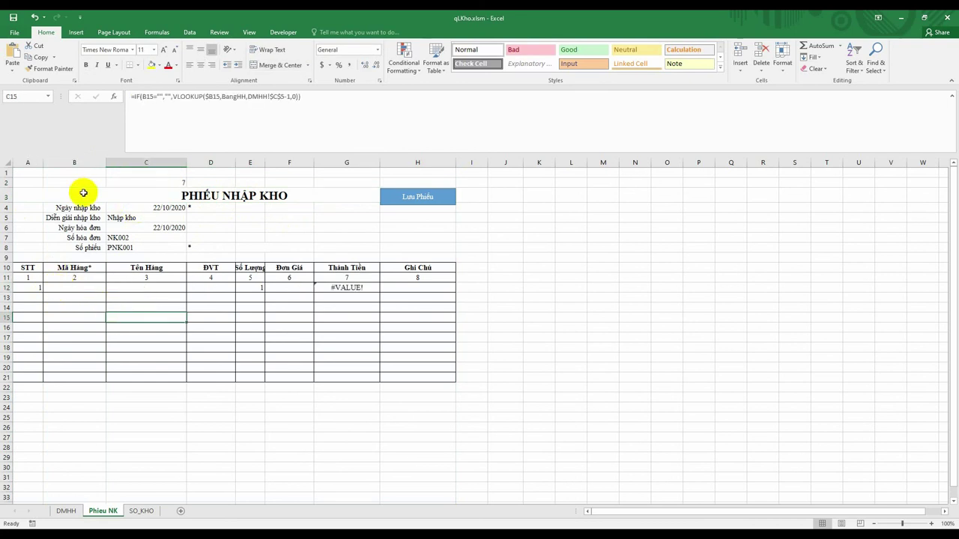
click(124, 184)
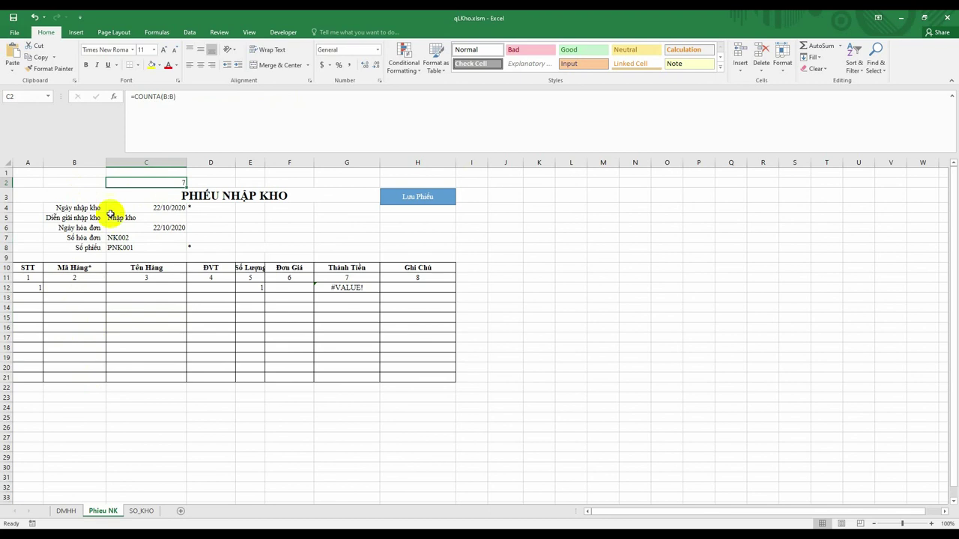
click(102, 287)
click(111, 288)
click(85, 307)
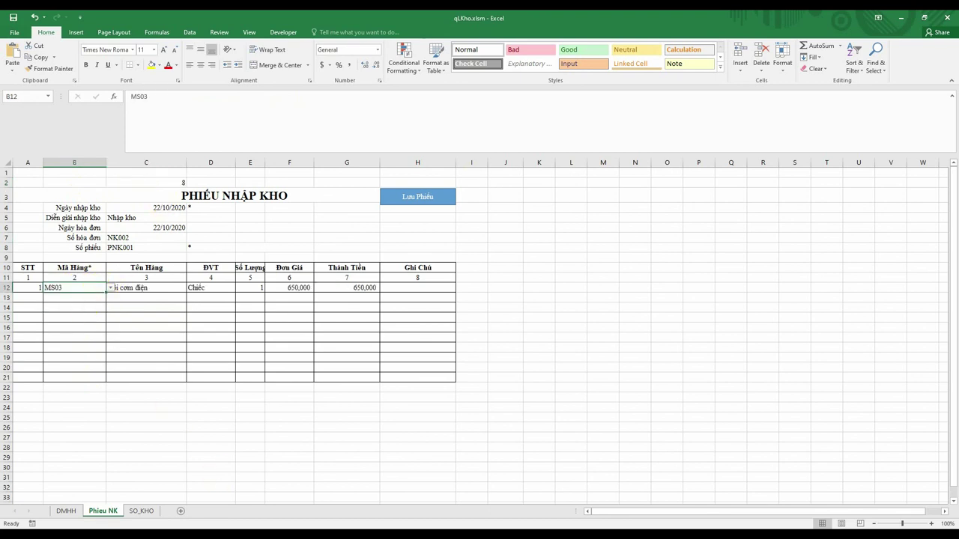
click(336, 482)
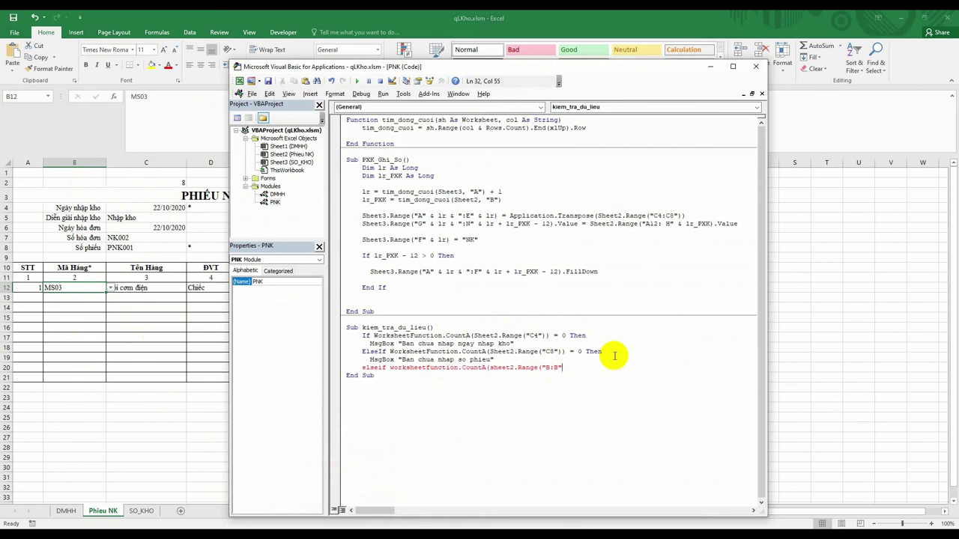
Close the column B ElseIf line and add MsgBox " Ban can nhap it nhat 1 ma hang"
text()) = 7 then)
key(Return)
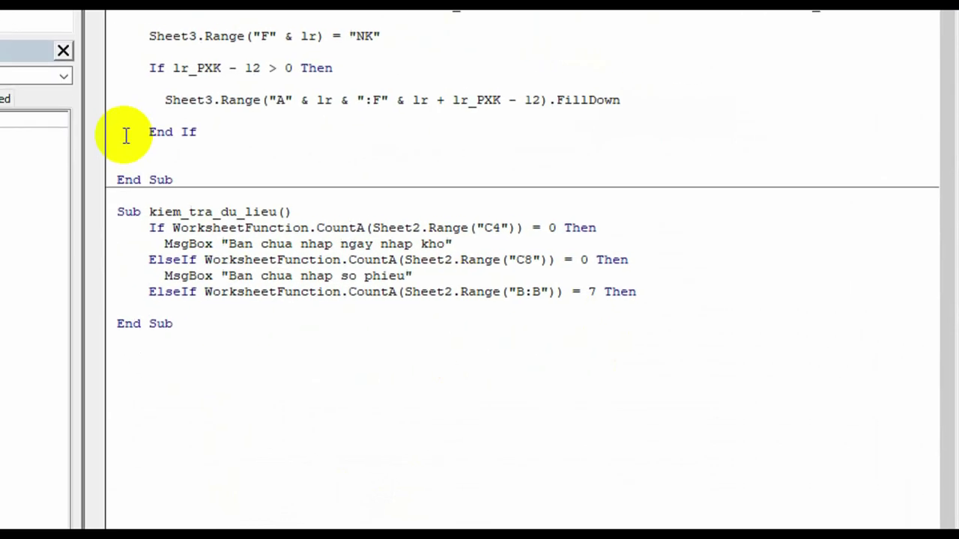
text(ms)
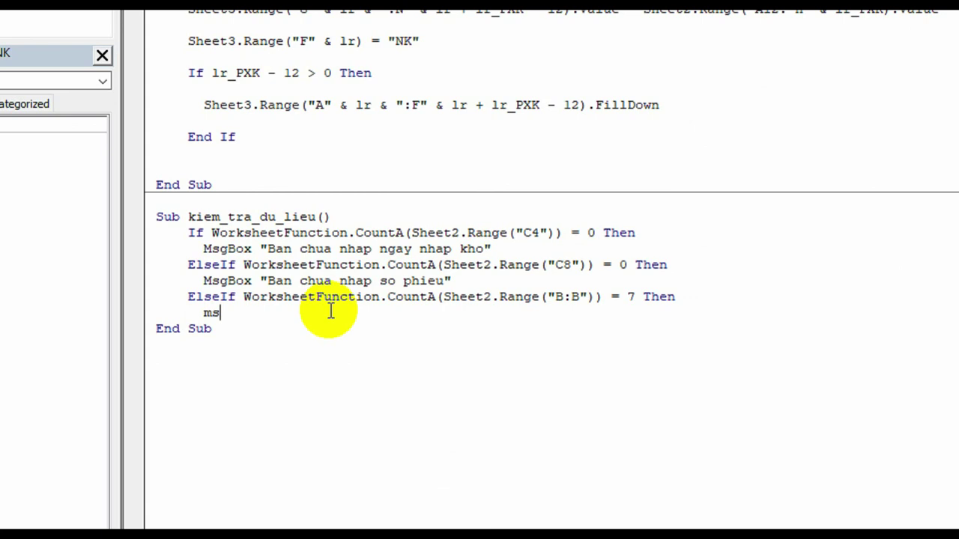
text(gbox)
text( " Ban)
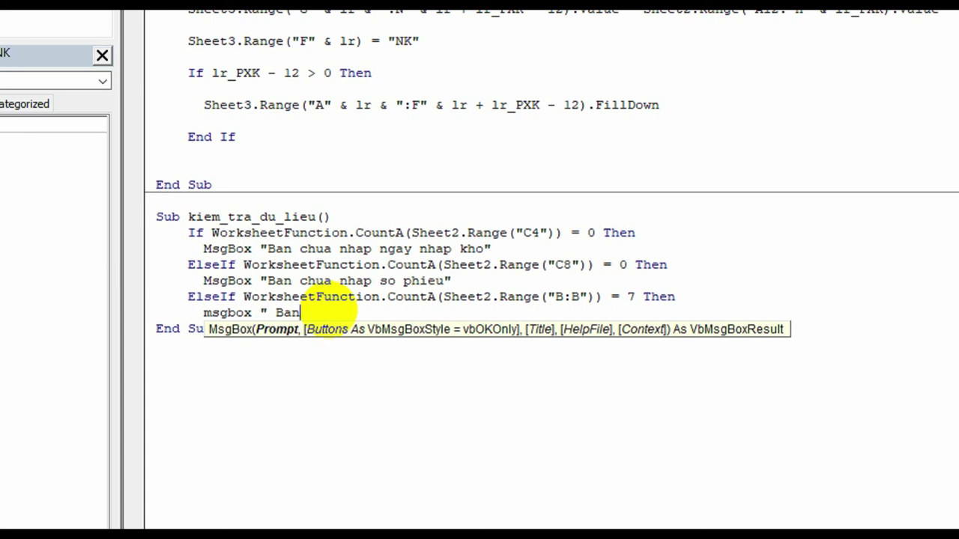
text( can nhap)
text( it nhat )
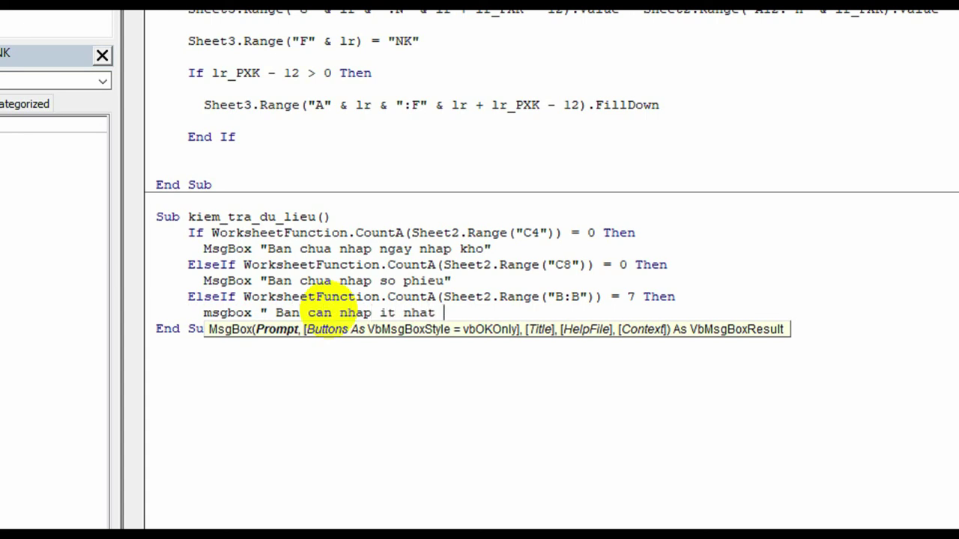
text(1 ma hang)
key(Return)
Add an Else branch that runs Call PXK_Ghi_So
key(BackSpace)
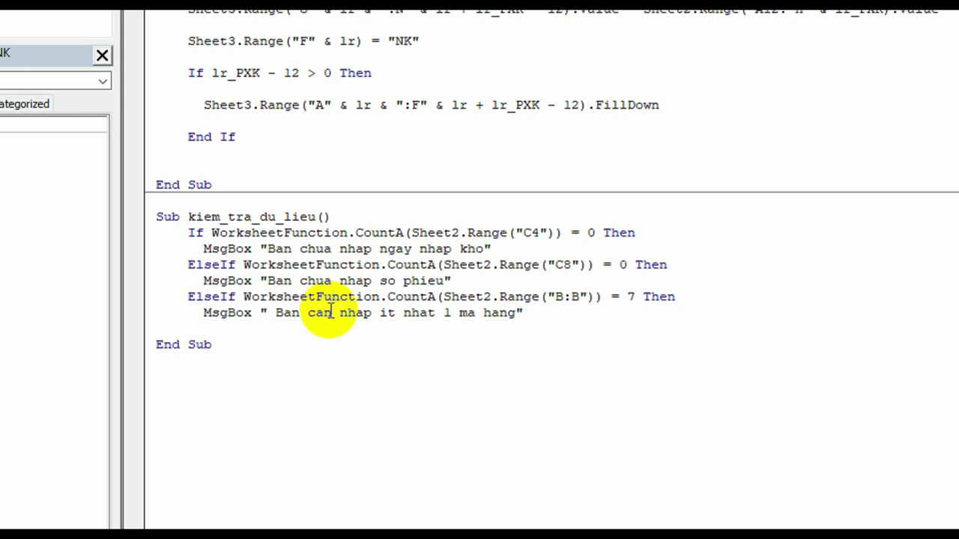
text(else)
key(Return)
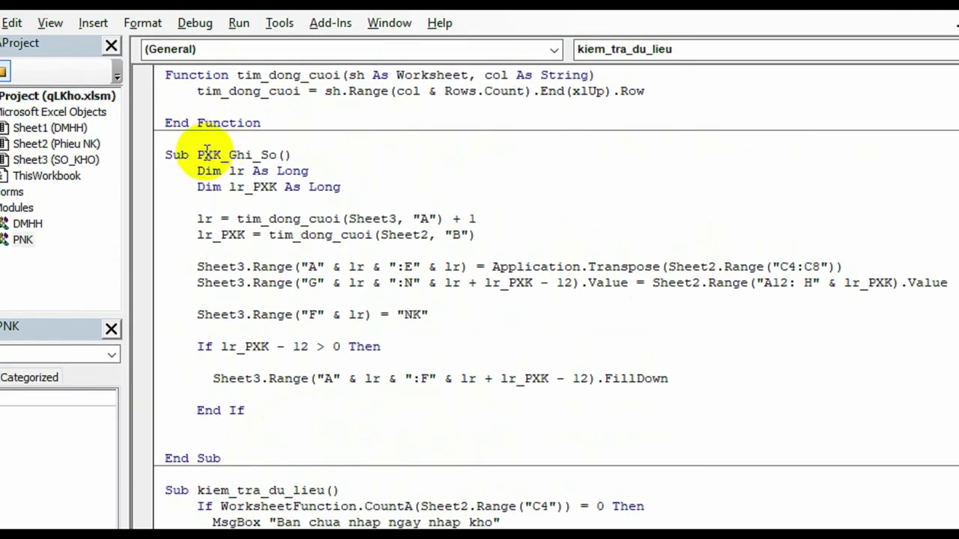
drag(198, 154, 278, 155)
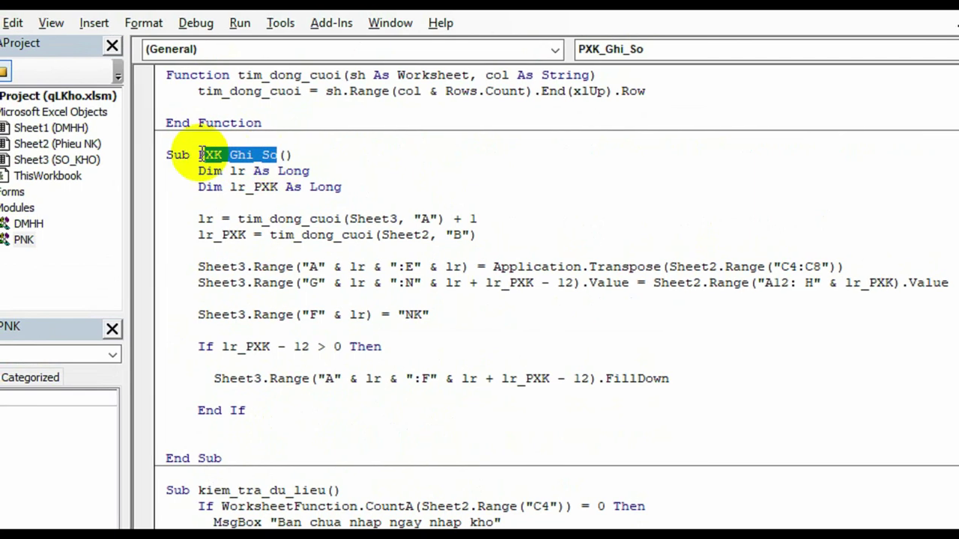
click(199, 154)
double_click(251, 154)
key(ctrl+c)
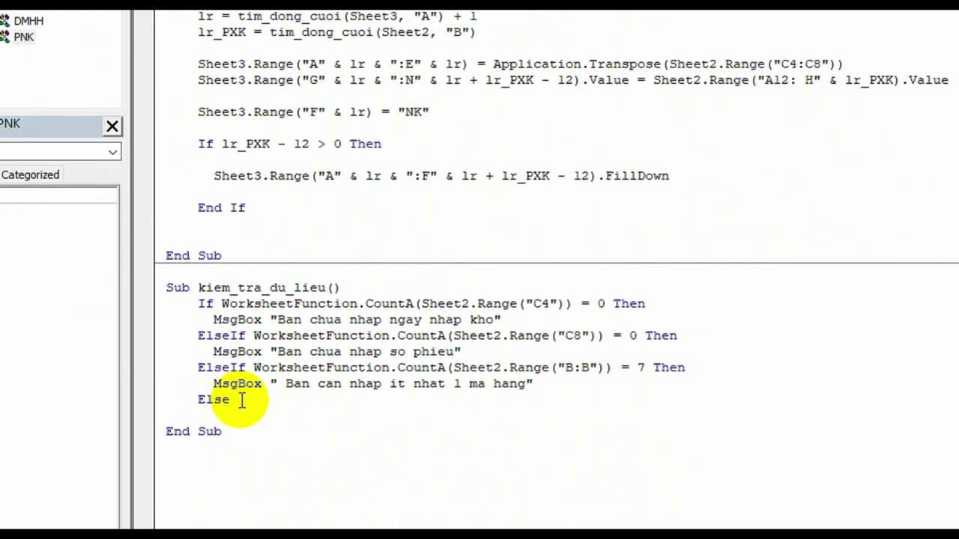
text(call)
key(ctrl+v)
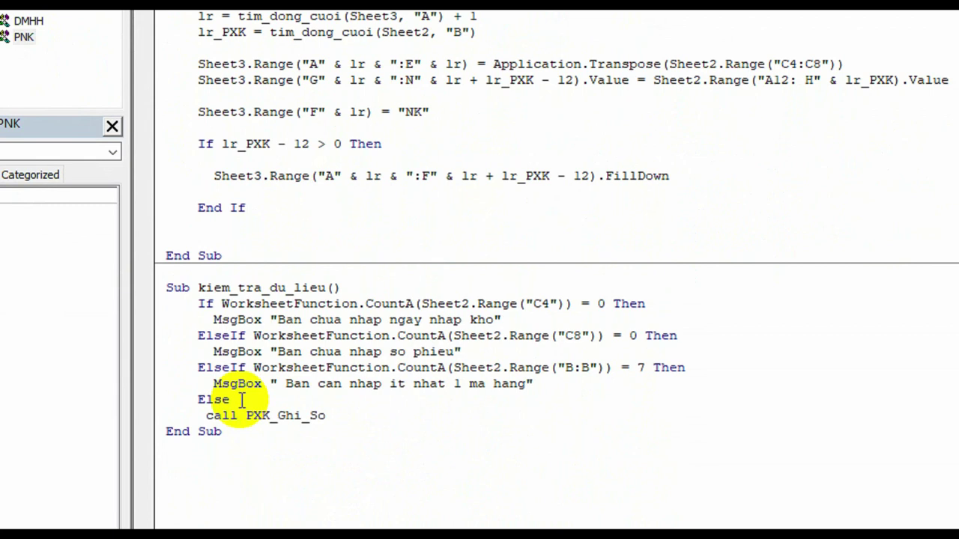
click(242, 401)
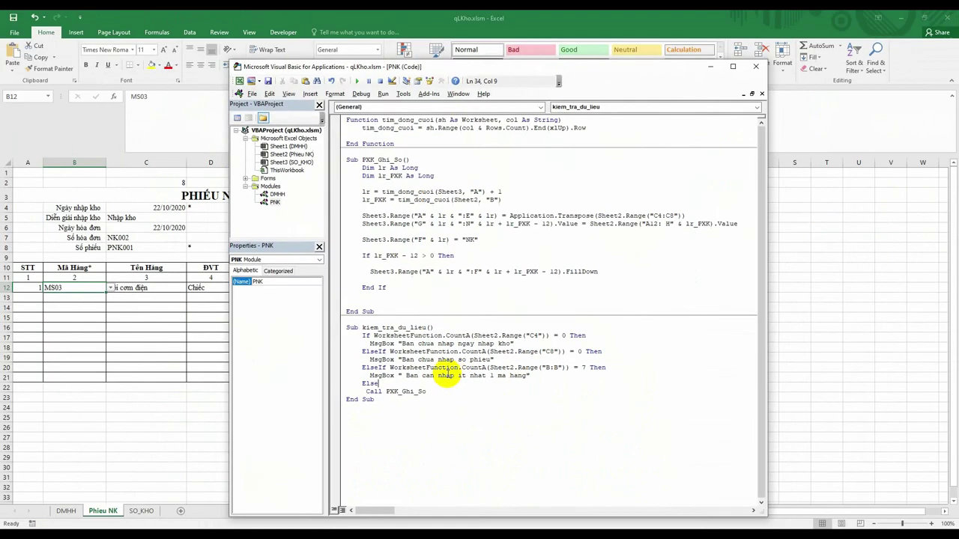
Clear the entry date in C4, receipt number in C8 and item code in B12
click(158, 337)
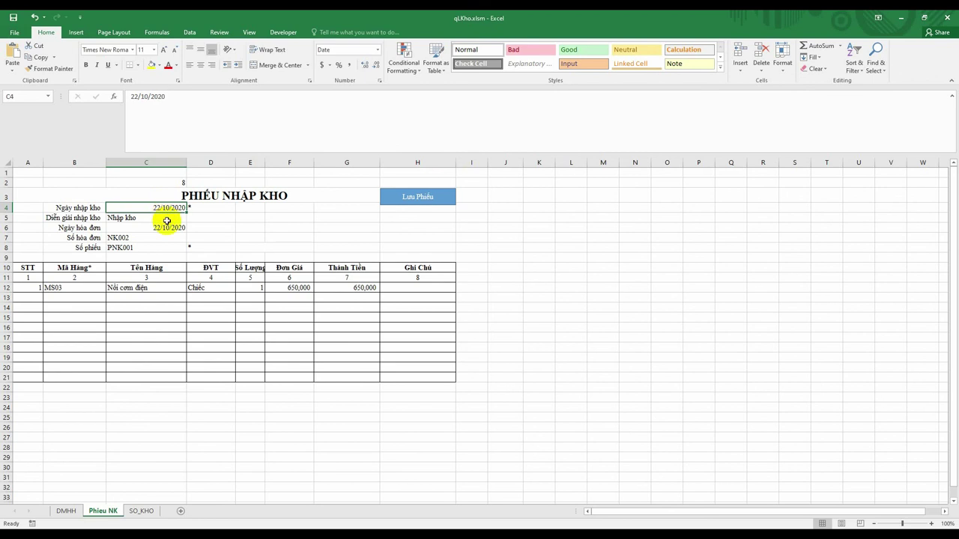
key(Delete)
click(172, 247)
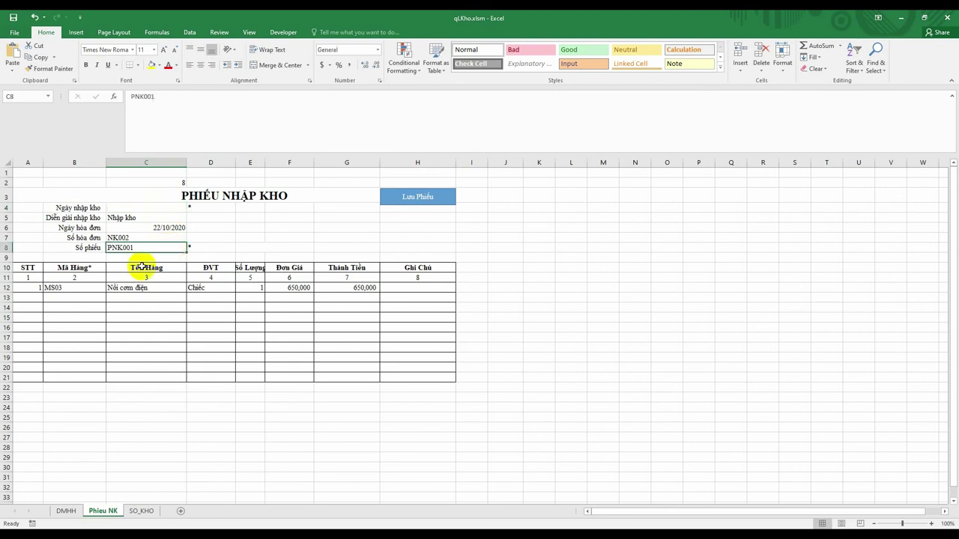
key(Delete)
click(87, 289)
key(Delete)
click(218, 239)
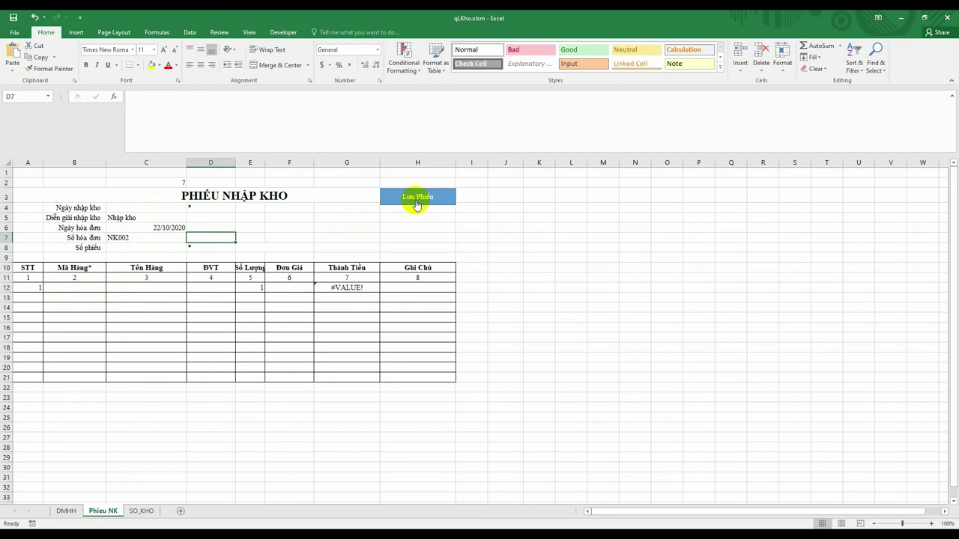
Assign the macro to the Lưu Phiếu button and run it to test the checks
right_click(425, 195)
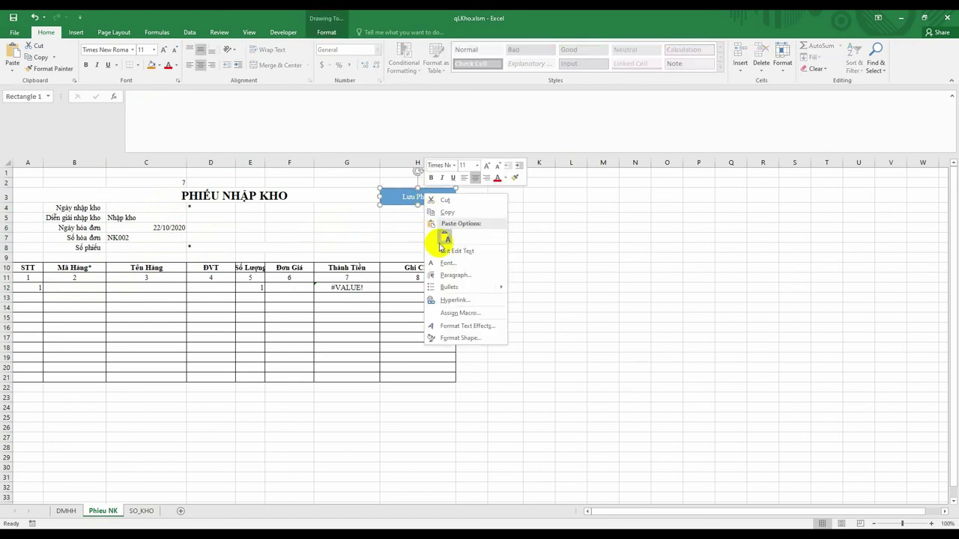
click(464, 313)
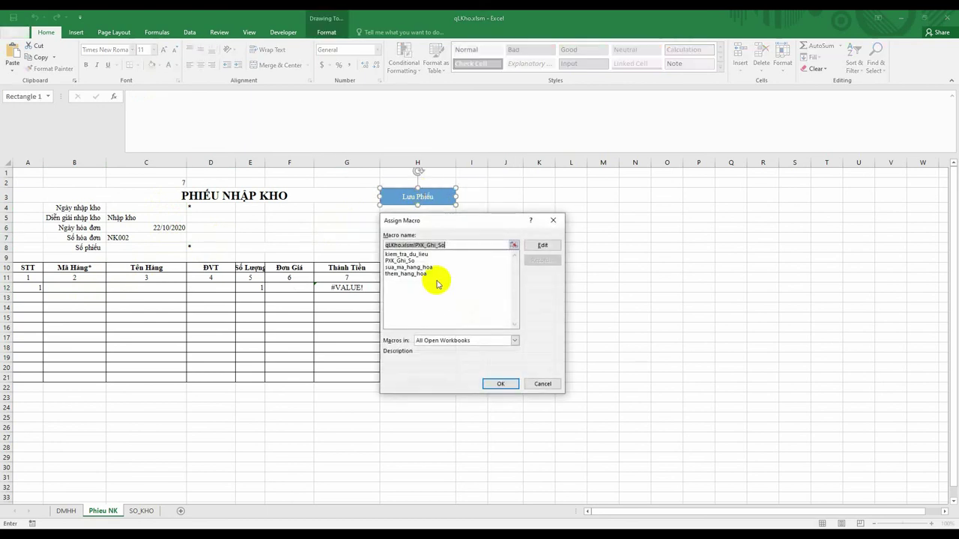
click(406, 260)
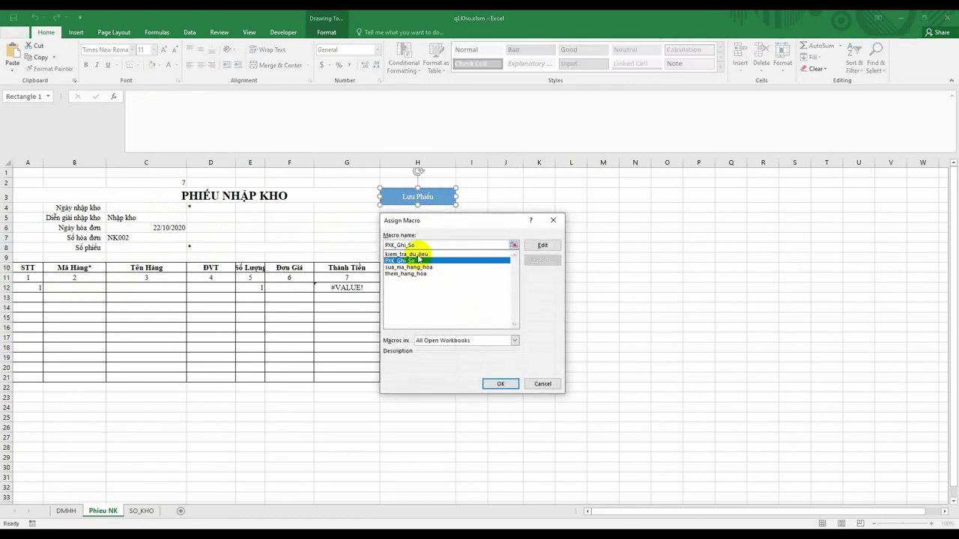
click(499, 383)
click(473, 299)
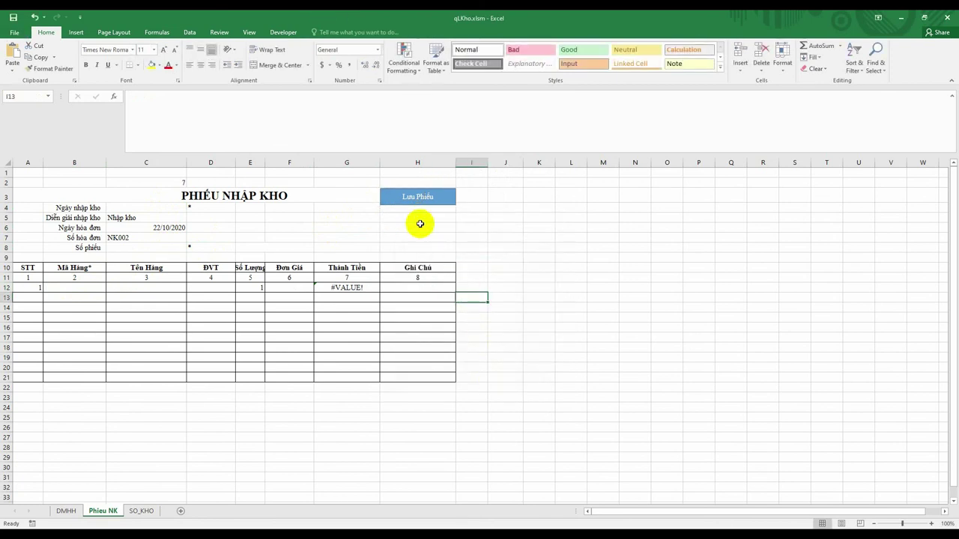
click(418, 197)
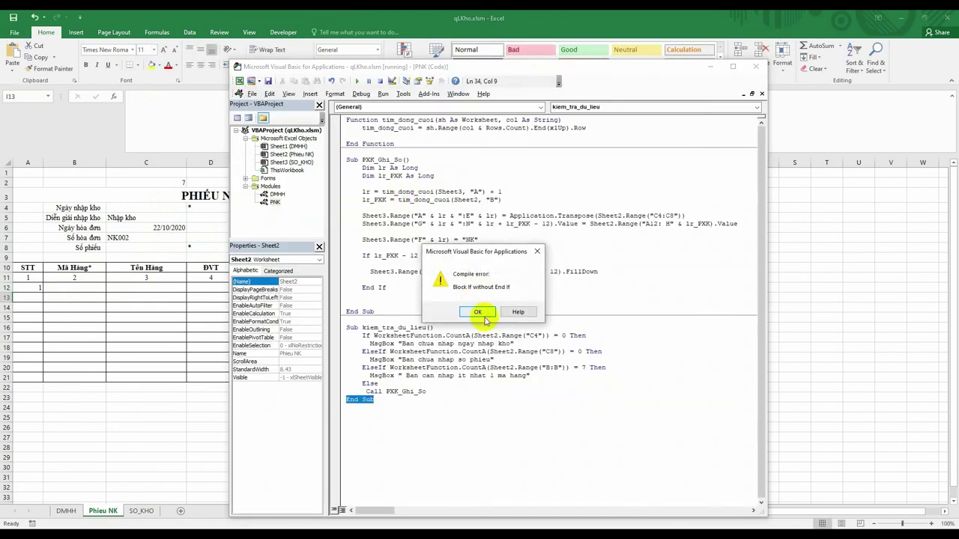
Dismiss the Block If without End If error, reset the paused macro, and return to Phieu NK
click(479, 313)
text(End If)
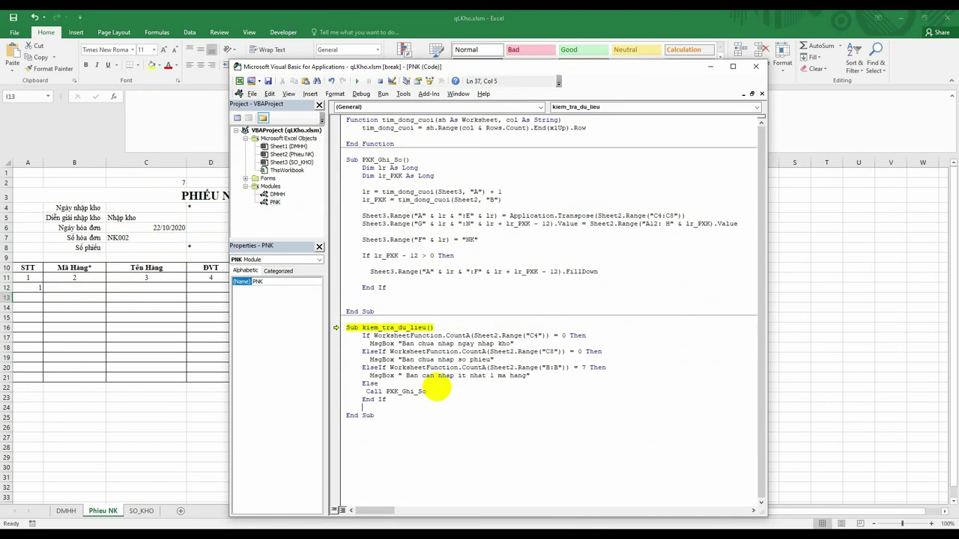
click(380, 81)
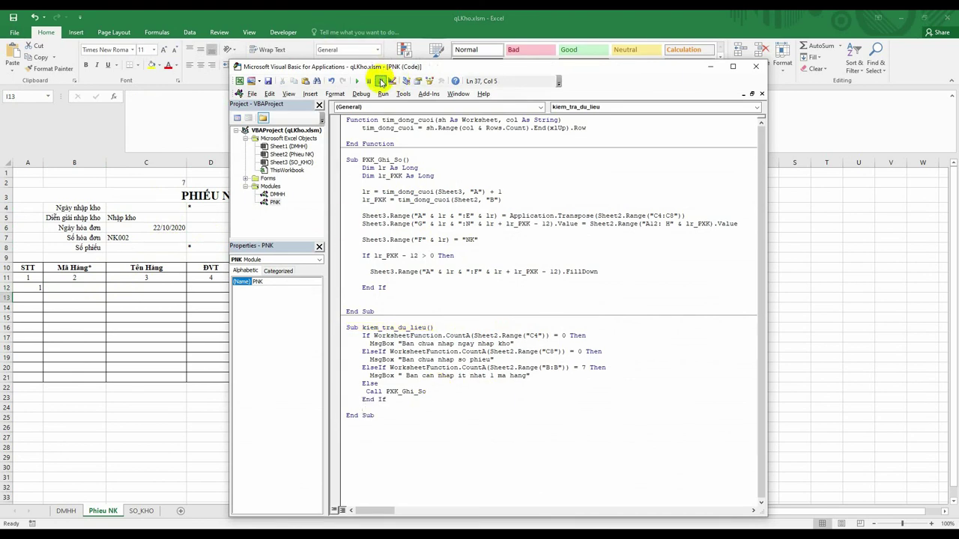
click(388, 292)
click(184, 318)
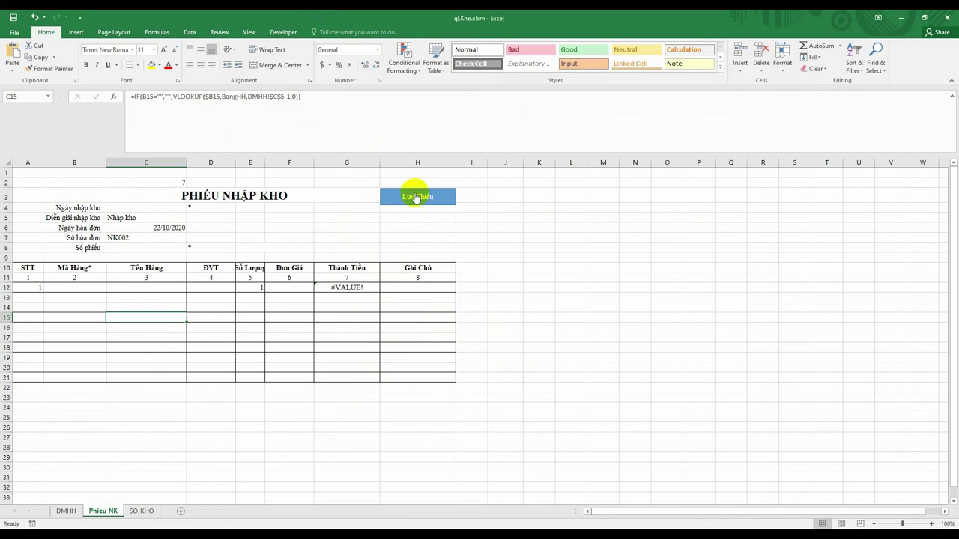
Run the Lưu Phiếu check, dismiss the missing-date warning, and enter receipt date 30/04/2020 in C4
click(420, 202)
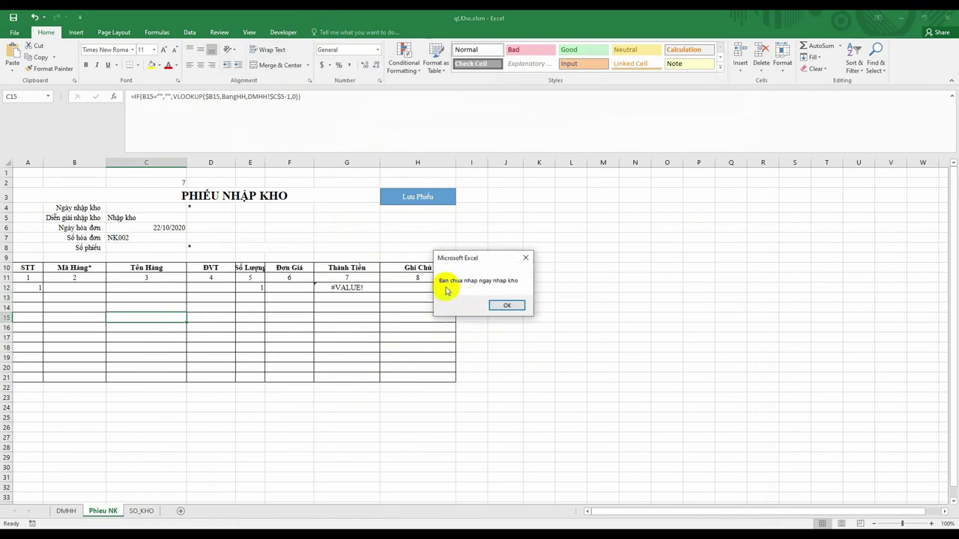
click(500, 305)
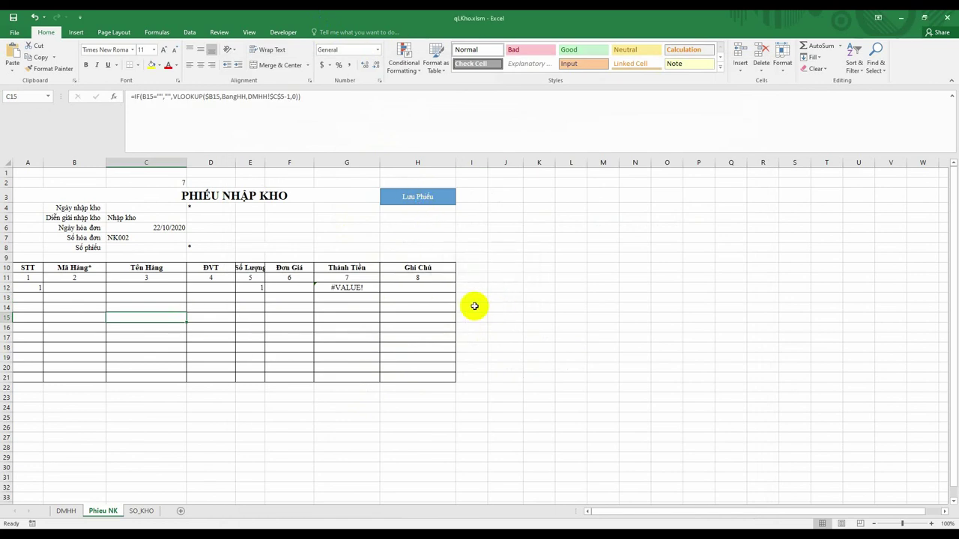
click(171, 207)
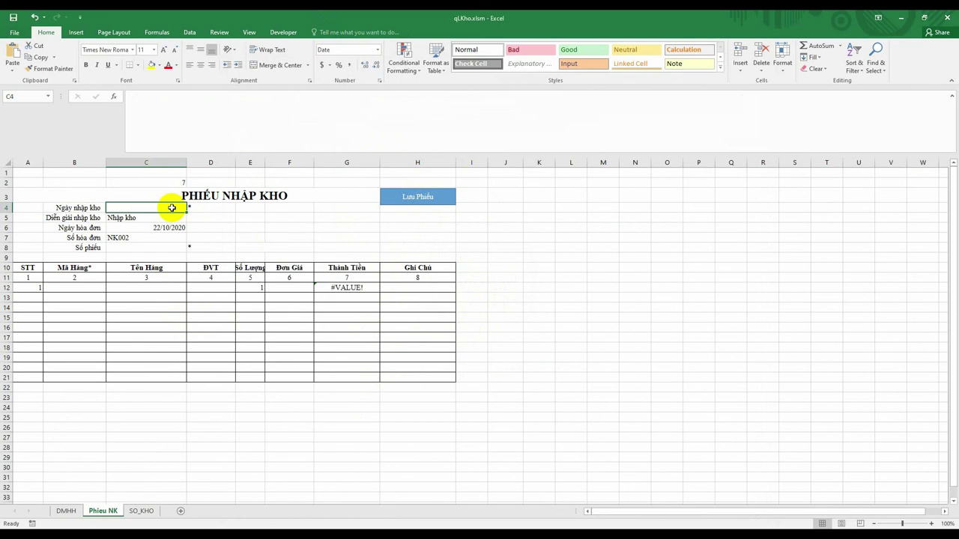
text(30/04/2020)
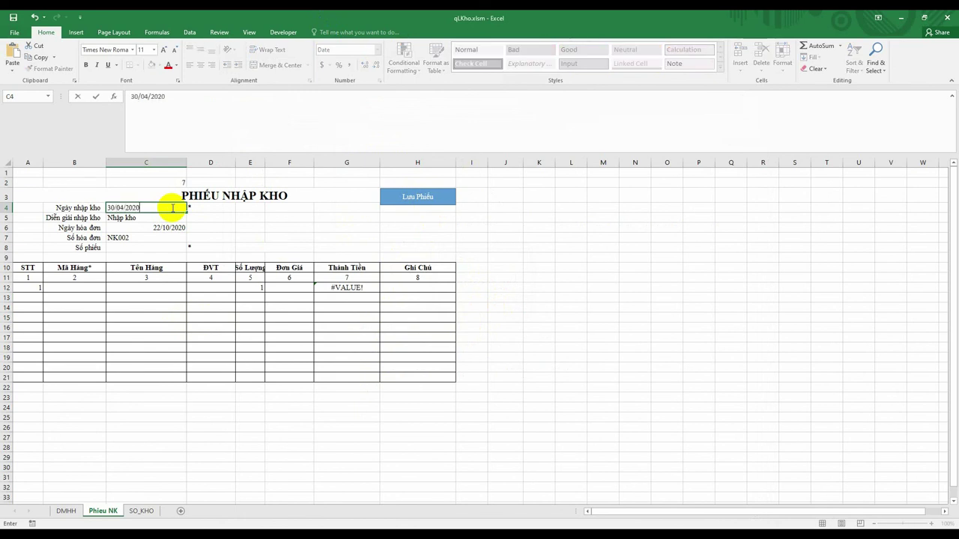
key(Return)
Retry saving, dismiss the missing receipt-number warning, and enter receipt number PNK001
click(407, 200)
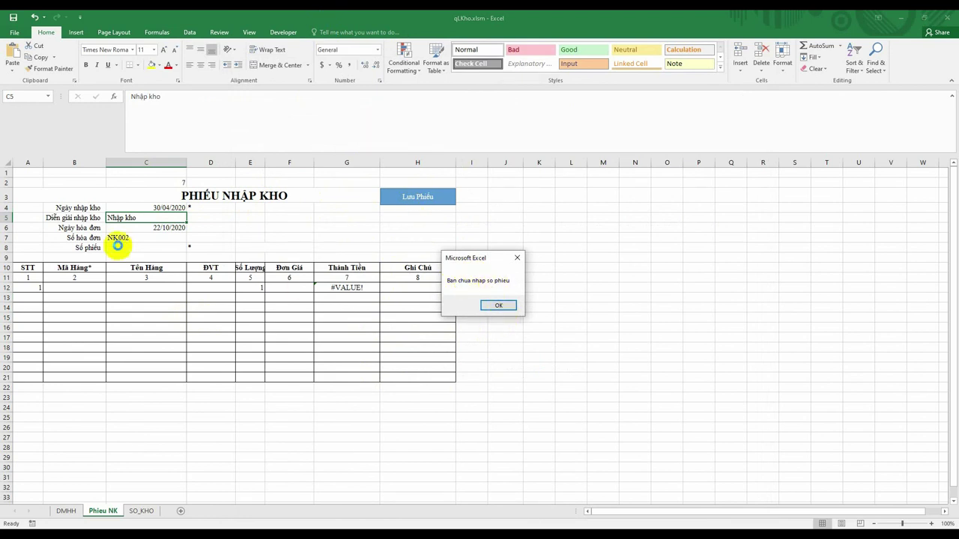
click(501, 306)
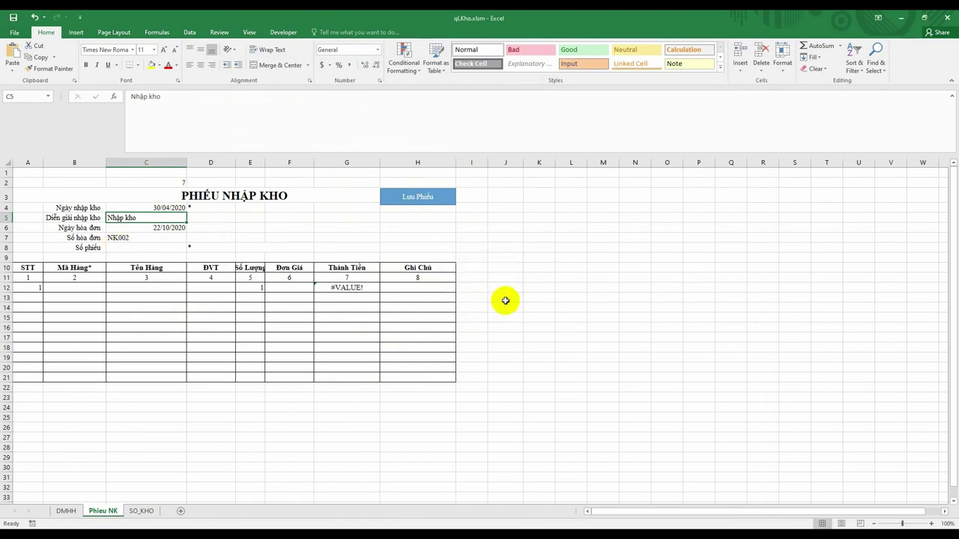
click(146, 255)
text(P)
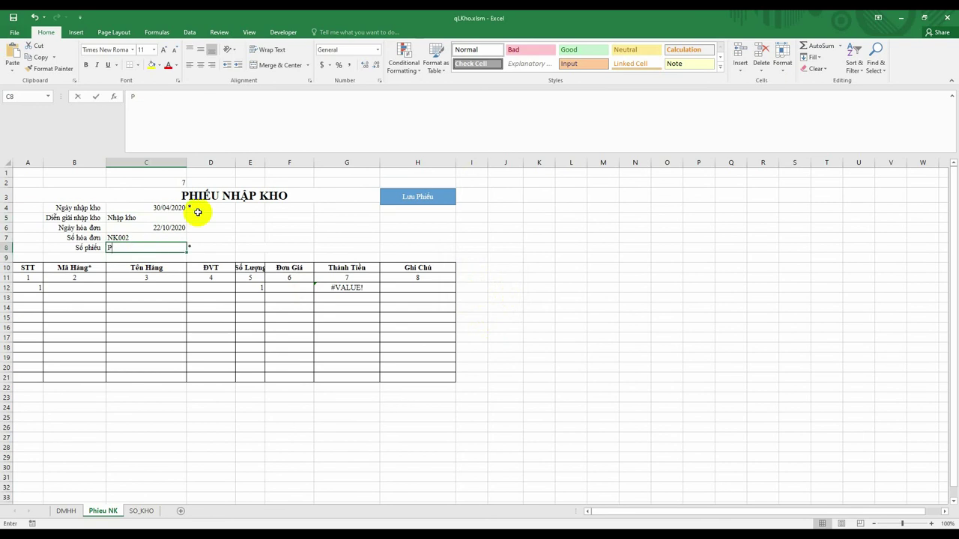
text(NK001)
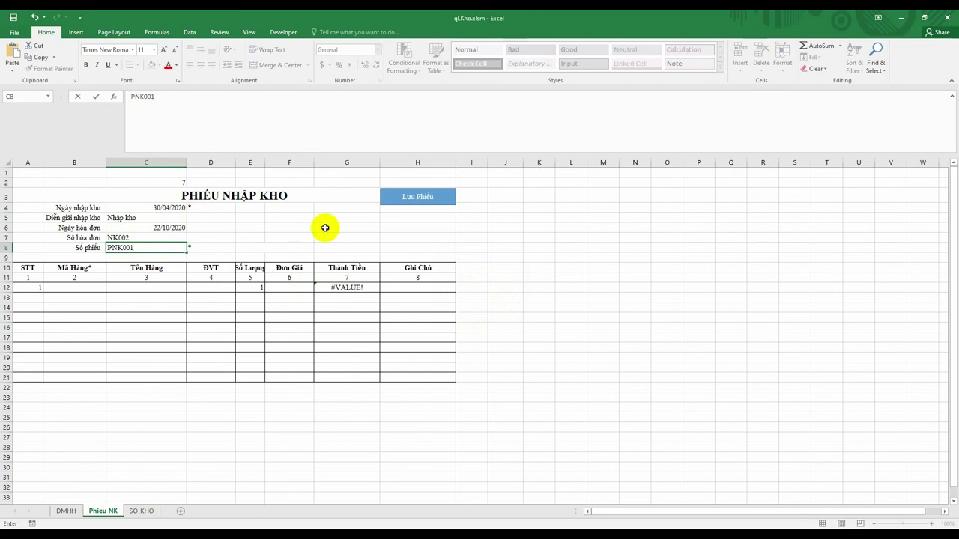
click(322, 226)
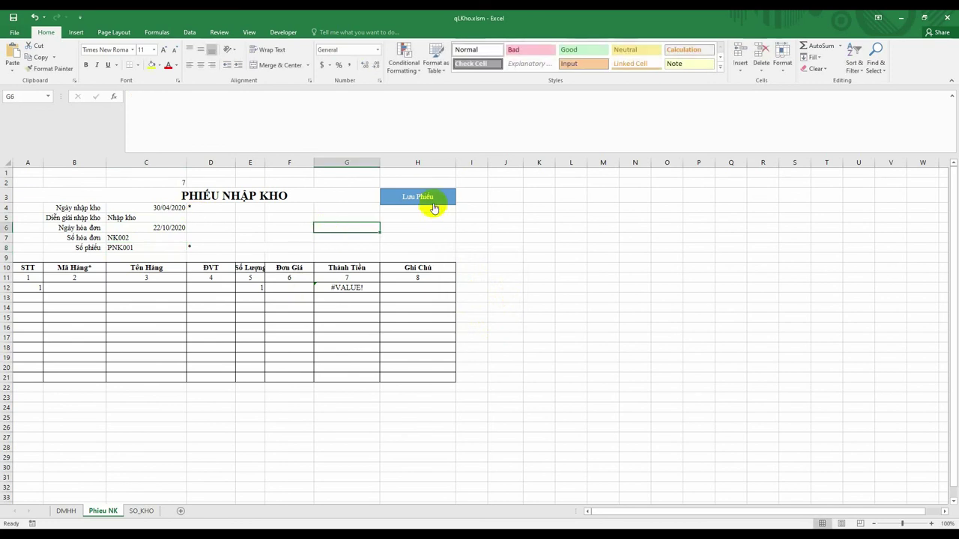
Clear the missing-item warning, choose item code MS02 in B12, and save the receipt to SO_KHO
click(429, 199)
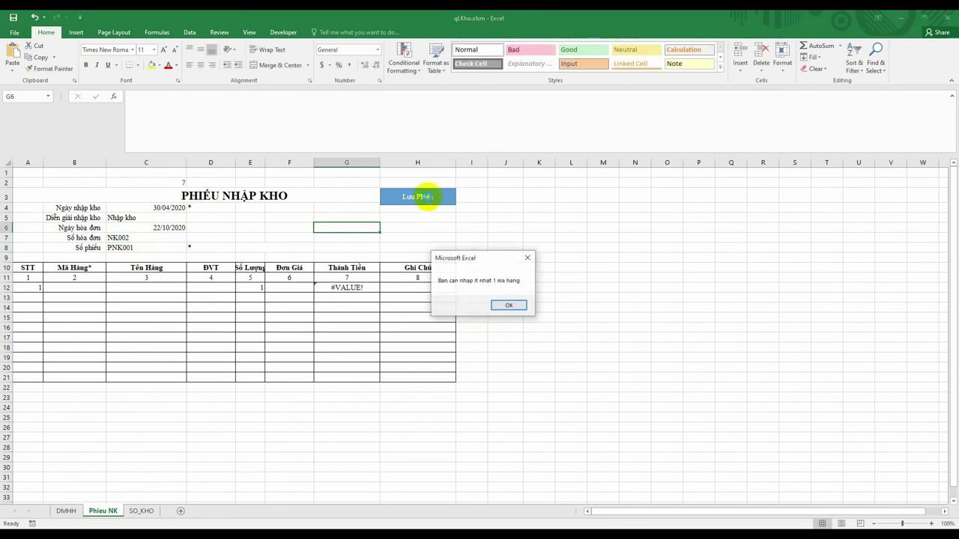
click(509, 305)
click(103, 287)
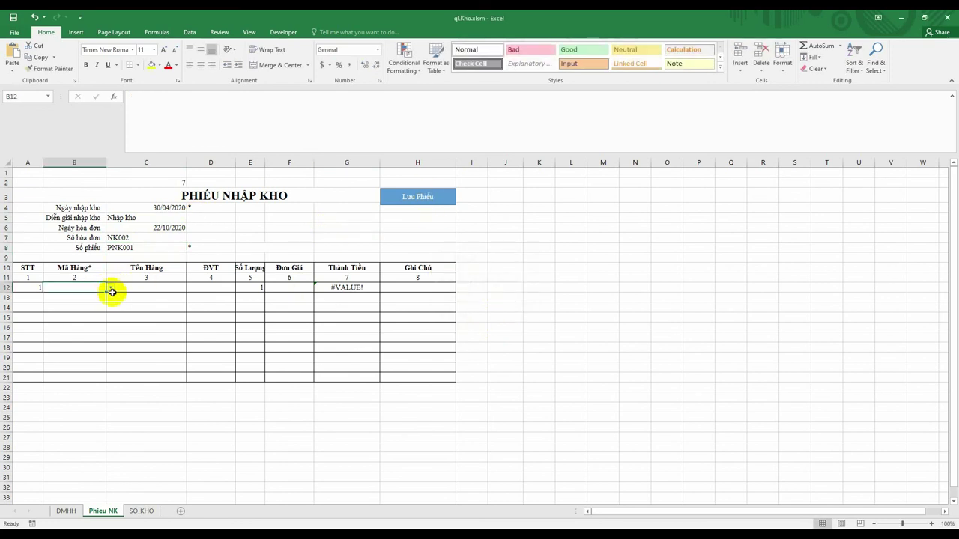
click(110, 288)
click(95, 303)
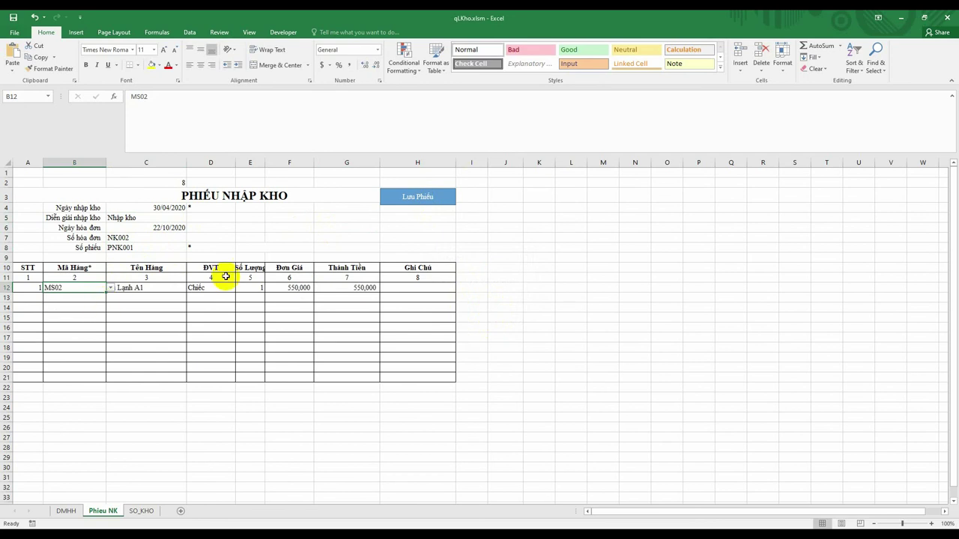
click(250, 216)
click(176, 182)
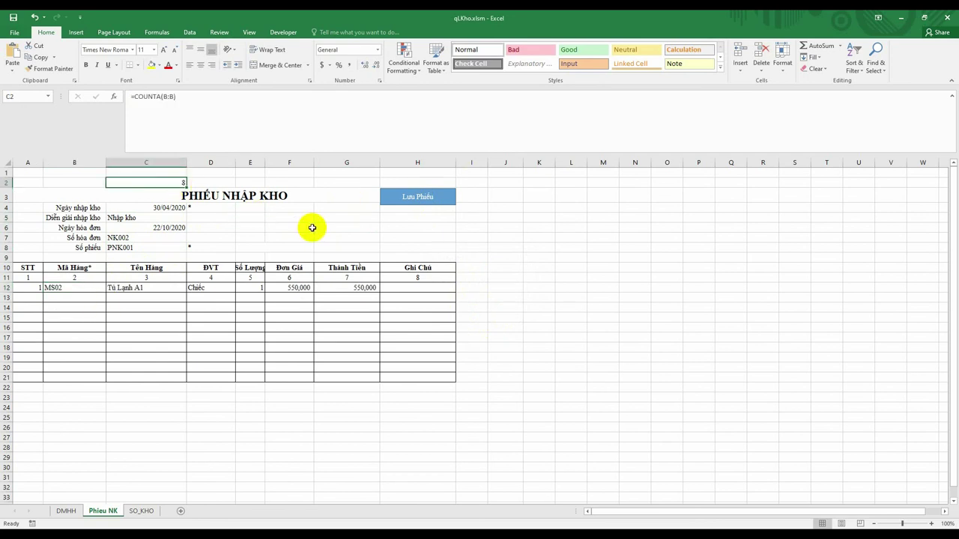
click(410, 245)
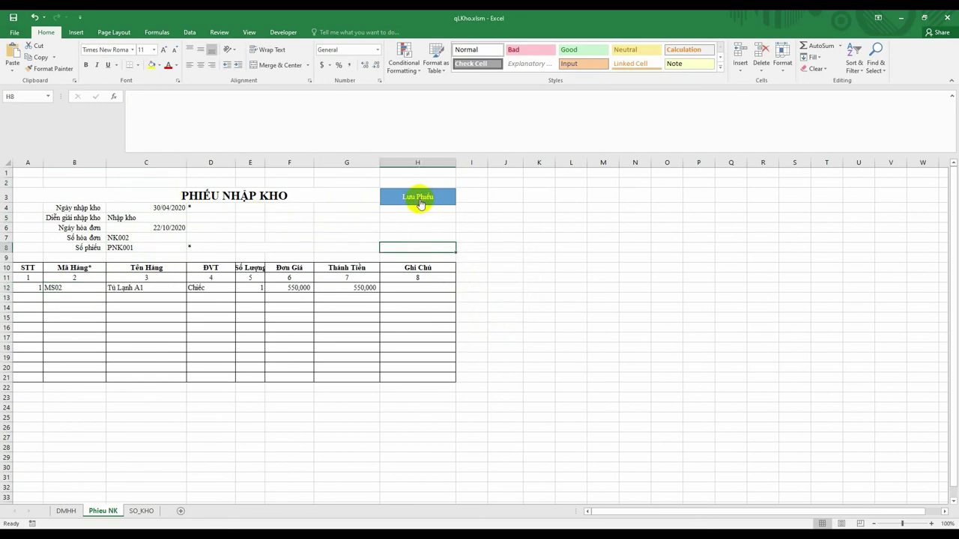
click(142, 511)
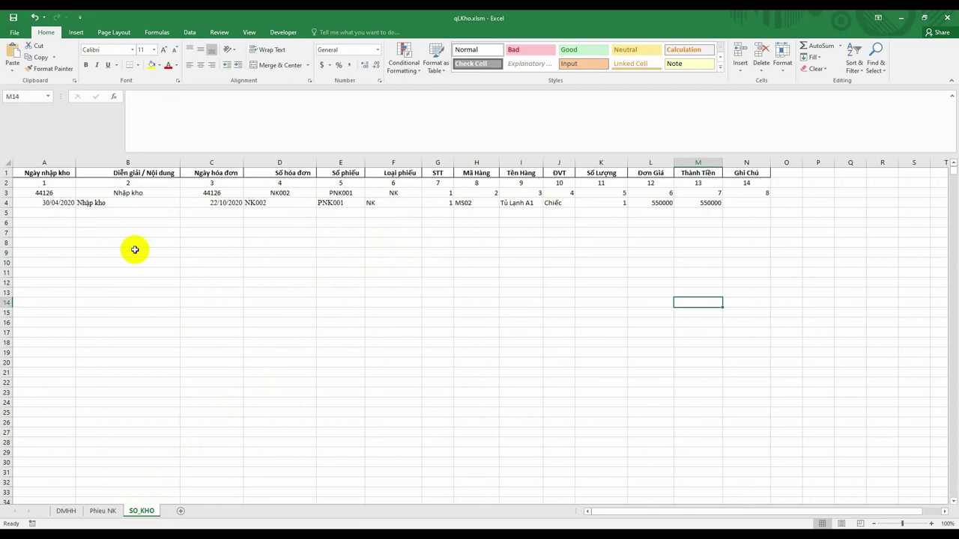
Delete the written ledger entries in A3:N5 of SO_KHO, keeping only the headers
drag(57, 204, 765, 283)
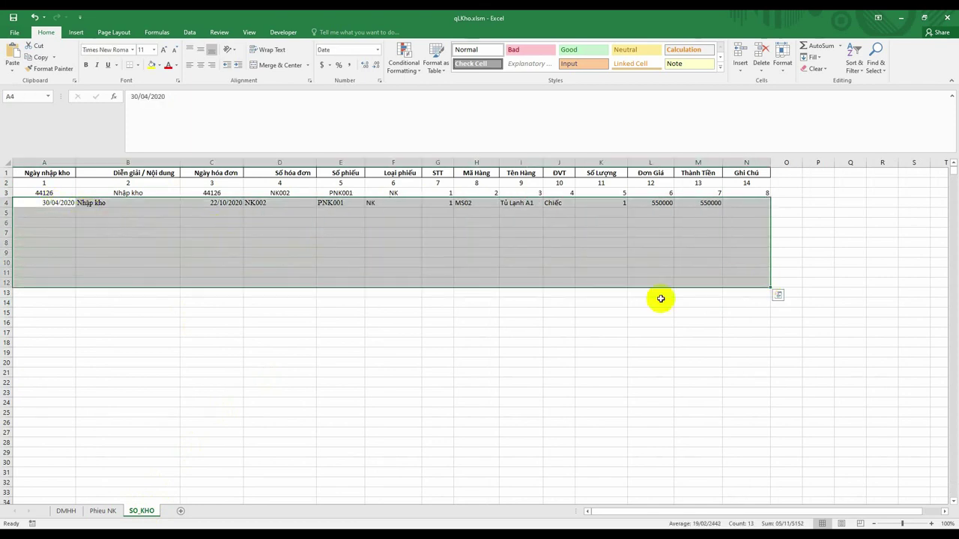
click(394, 372)
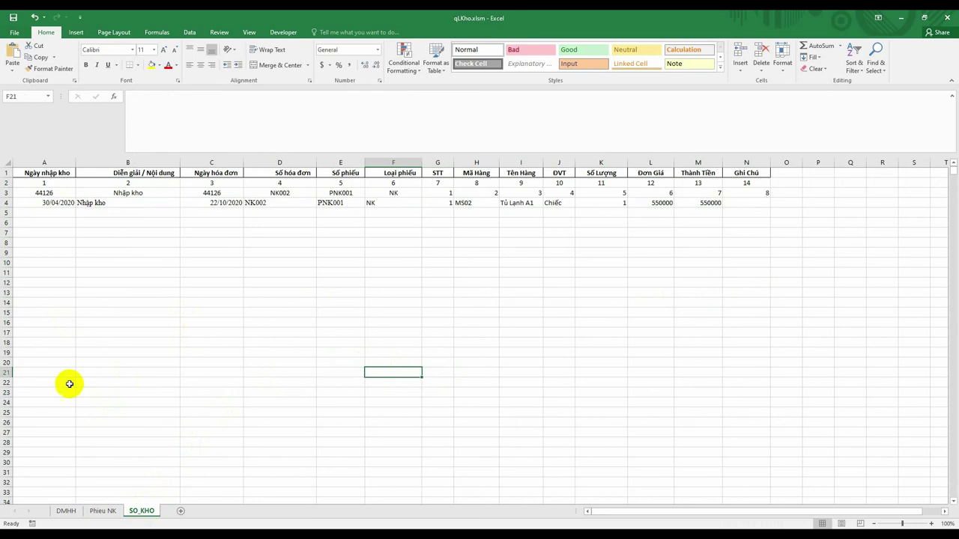
click(35, 194)
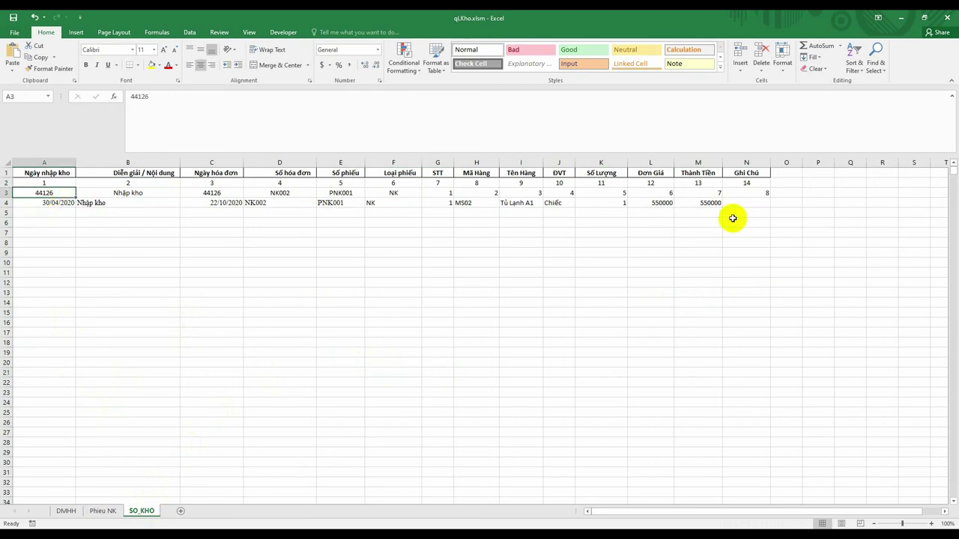
shift+click(764, 212)
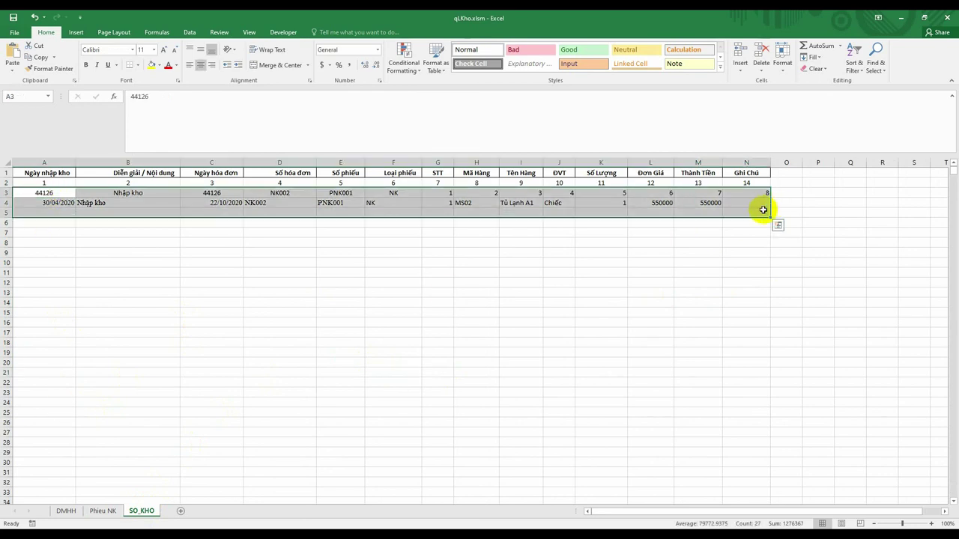
key(Delete)
click(405, 341)
Go back to the Phieu NK receipt, checking the emptied SO_KHO ledger along the way
click(104, 511)
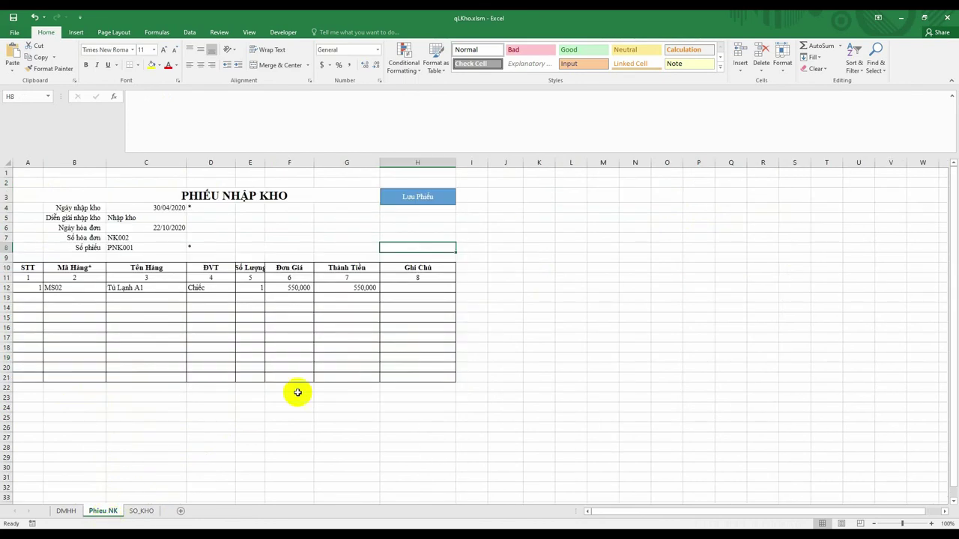
click(448, 422)
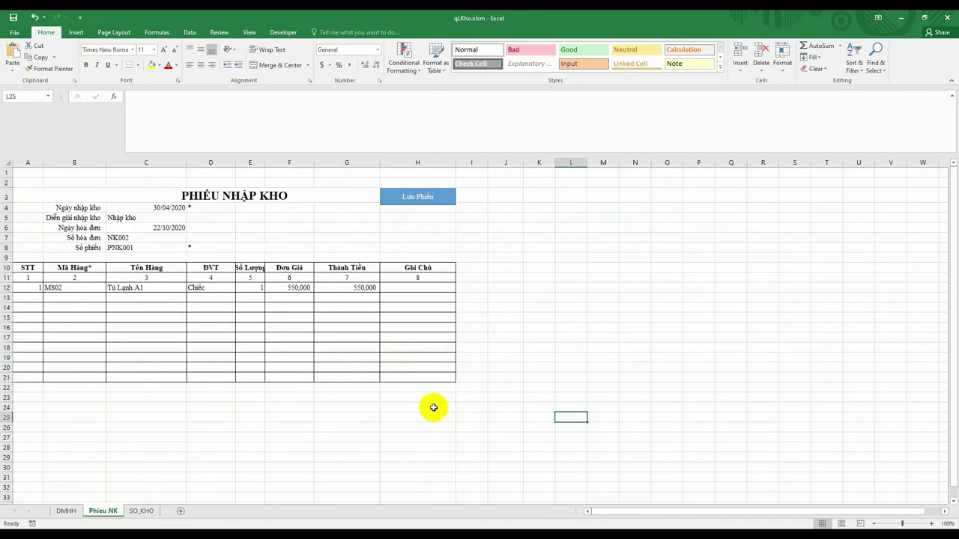
click(317, 457)
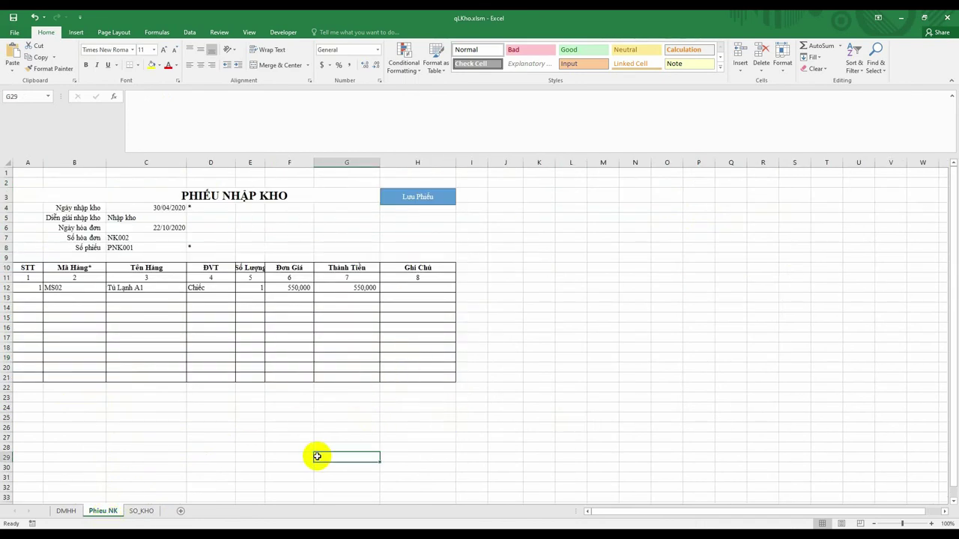
click(204, 417)
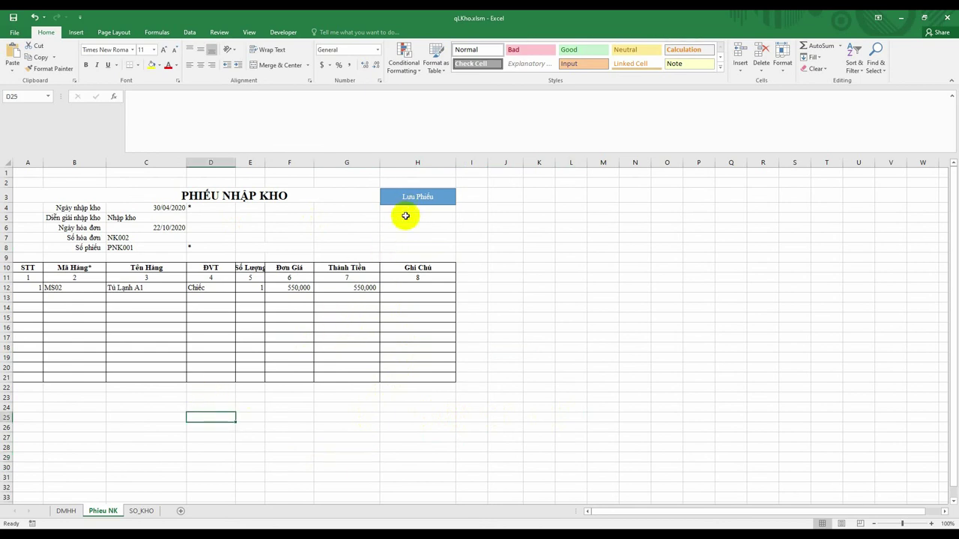
click(131, 512)
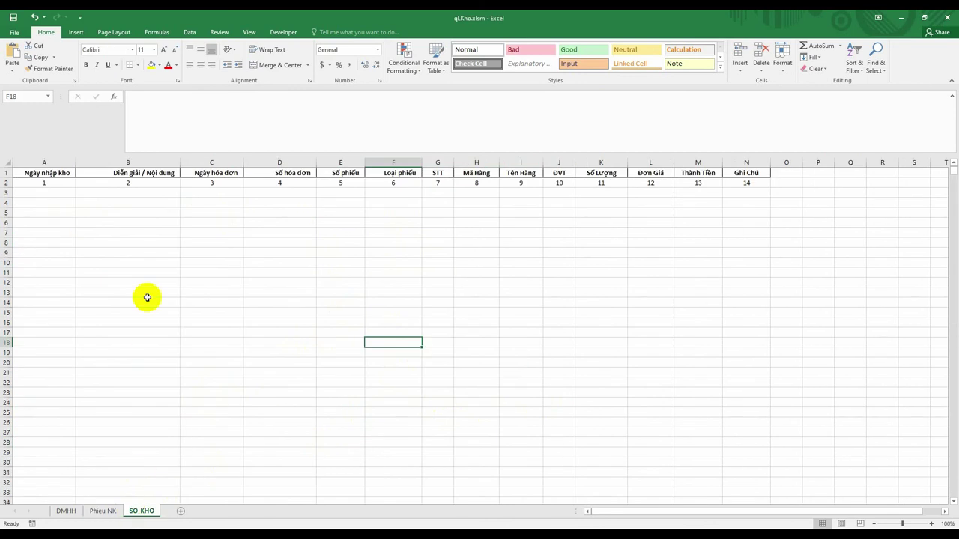
click(104, 511)
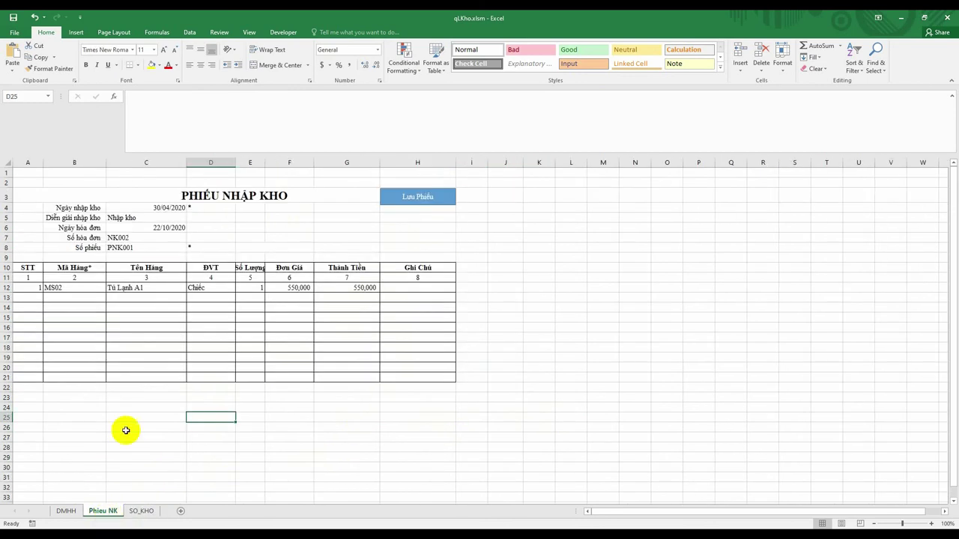
click(142, 510)
click(103, 513)
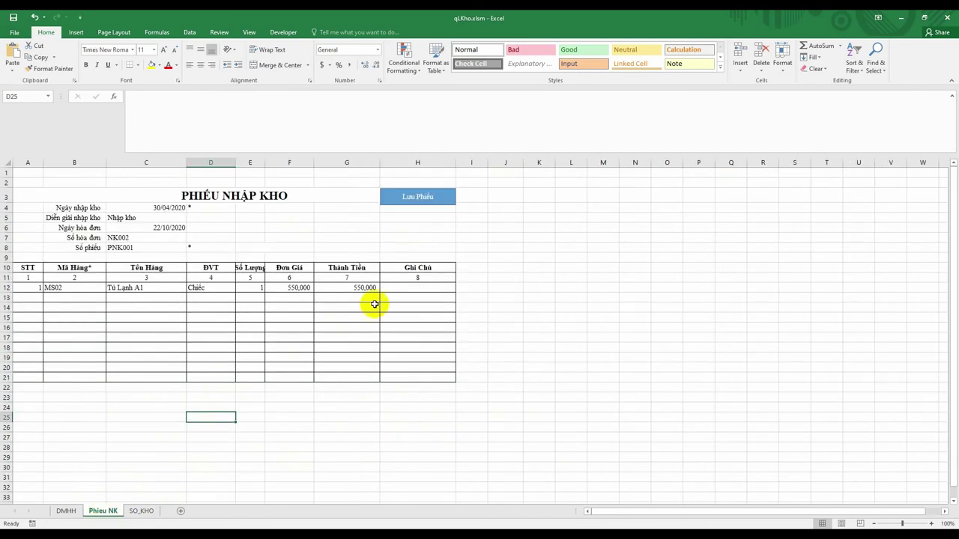